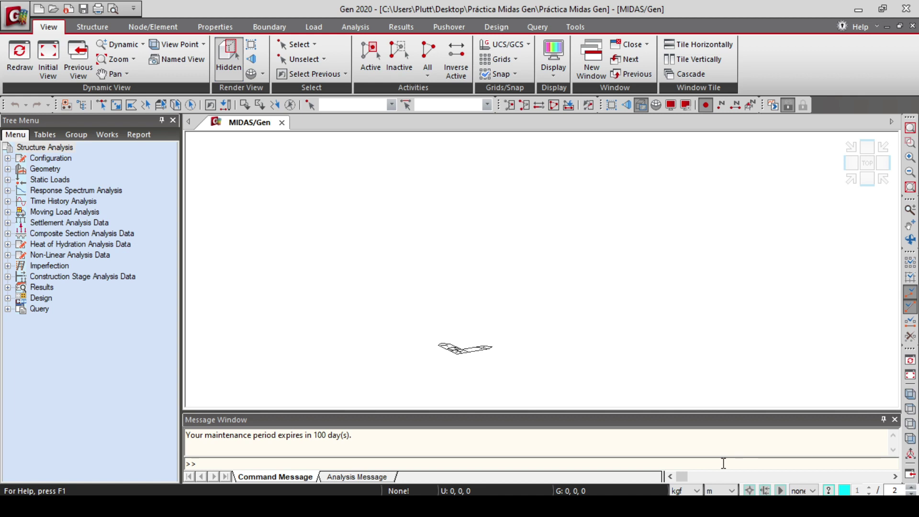
# Start the Frame Wizard for base structures and add X coordinates at a 7.40 m distance repeated 3 times
pyautogui.click(98, 30)
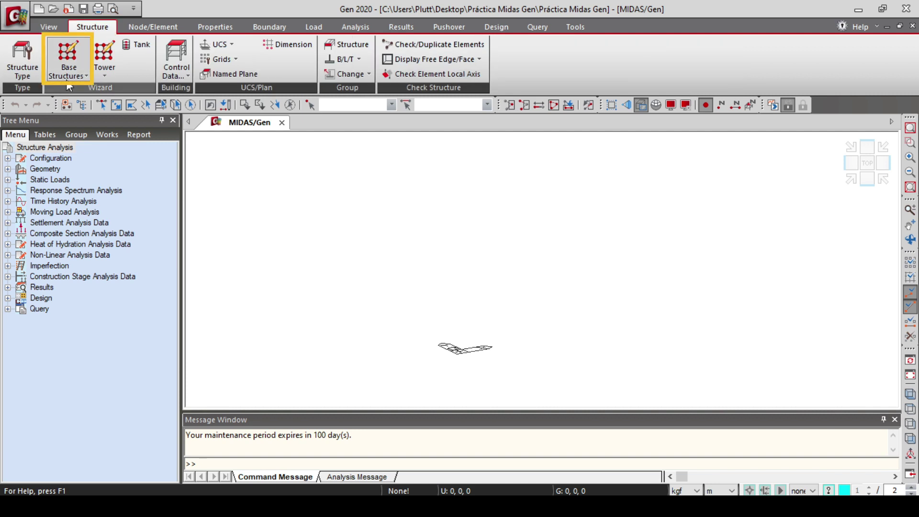
pyautogui.click(67, 76)
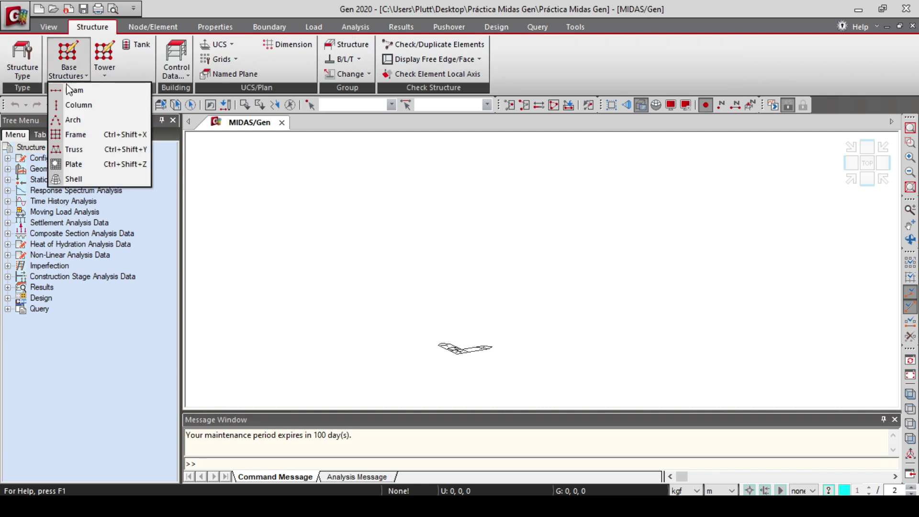
pyautogui.click(93, 134)
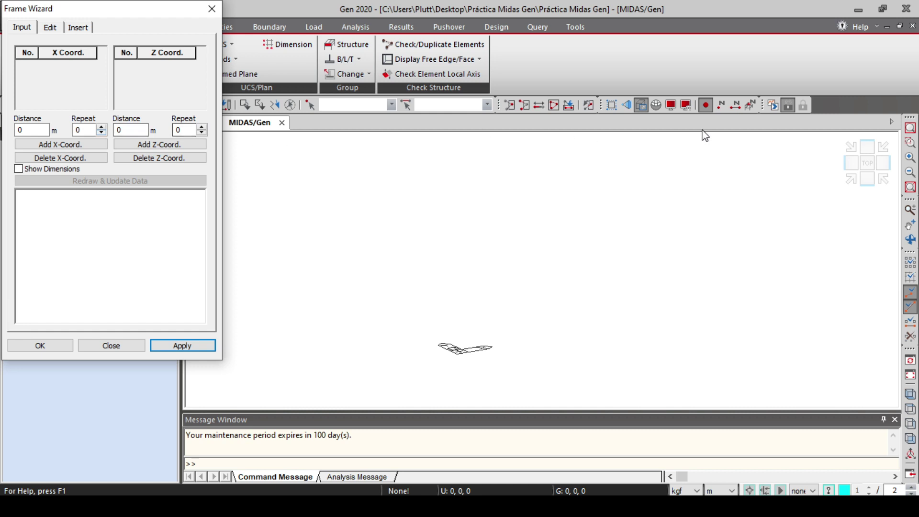
pyautogui.click(873, 168)
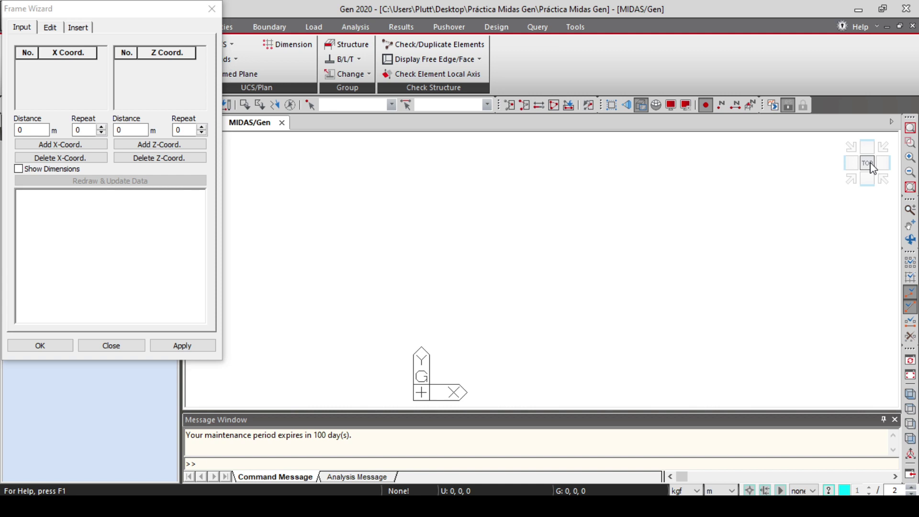
pyautogui.click(910, 395)
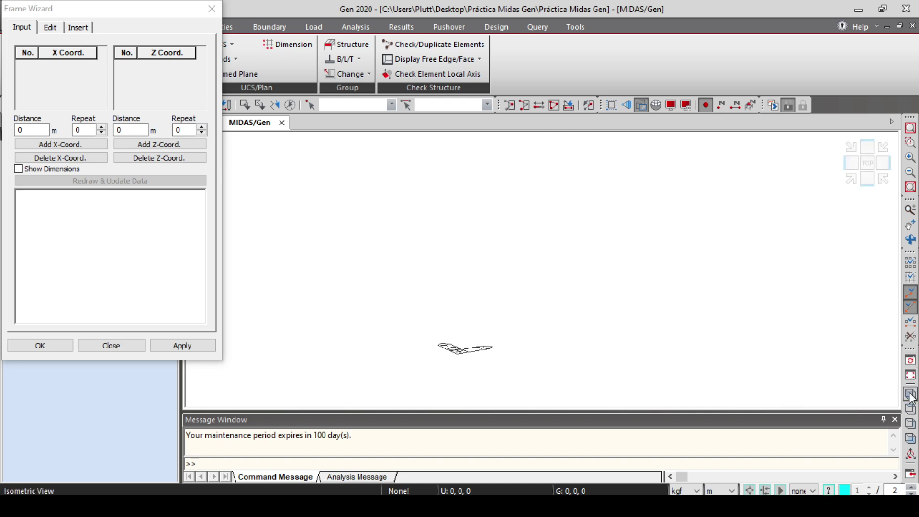
pyautogui.click(41, 130)
pyautogui.press('BackSpace')
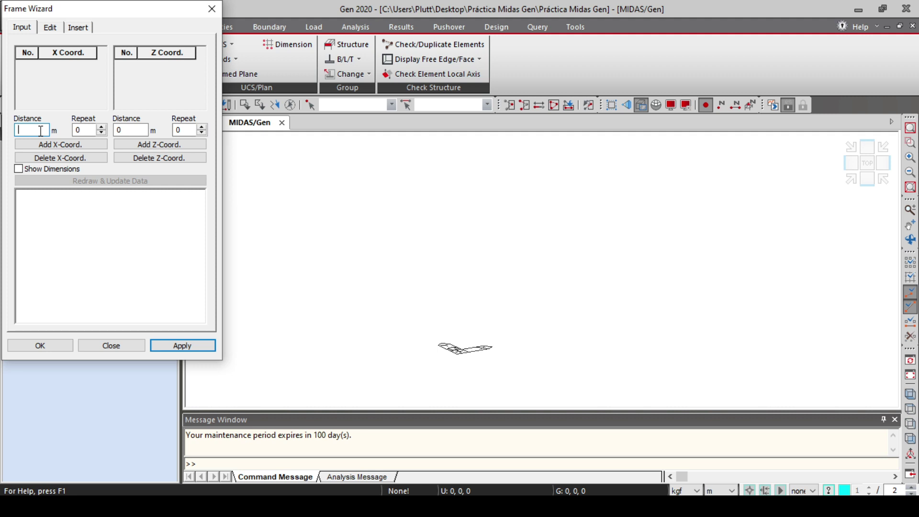
pyautogui.write('7.40')
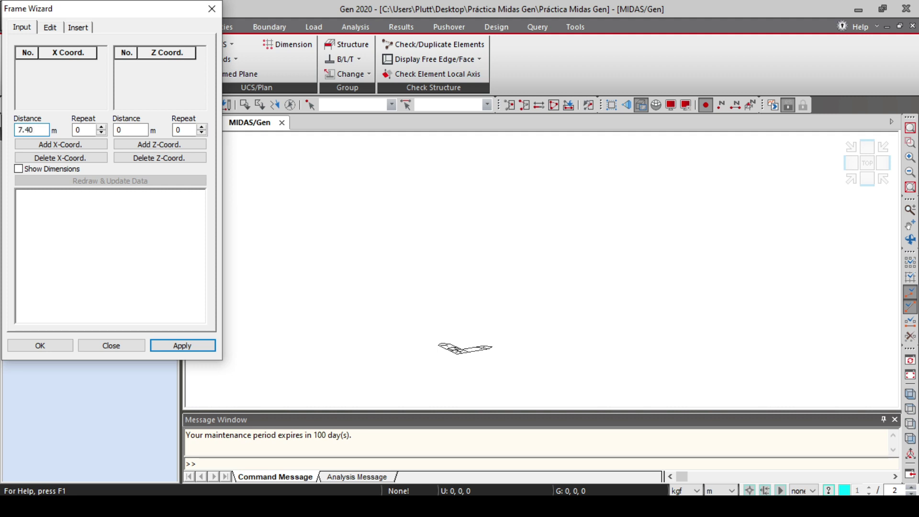
pyautogui.click(87, 133)
pyautogui.press('BackSpace')
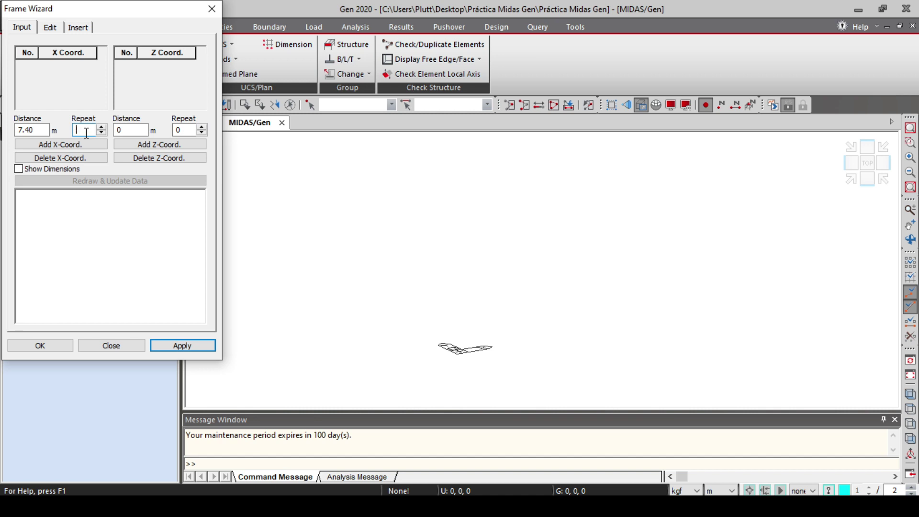
pyautogui.write('3')
pyautogui.click(87, 146)
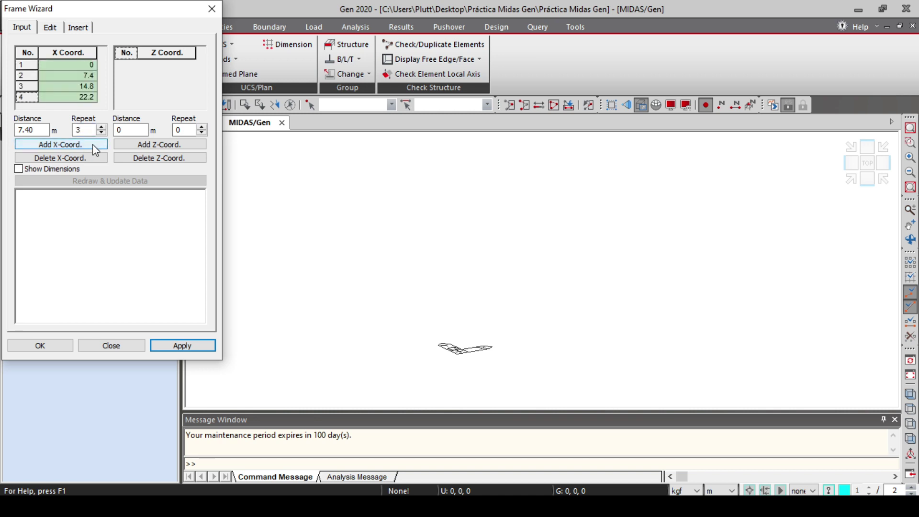
# Add Z coordinates to the frame grid at an 8.00 m distance repeated 2 times
pyautogui.doubleClick(136, 130)
pyautogui.press('BackSpace')
pyautogui.write('8.00')
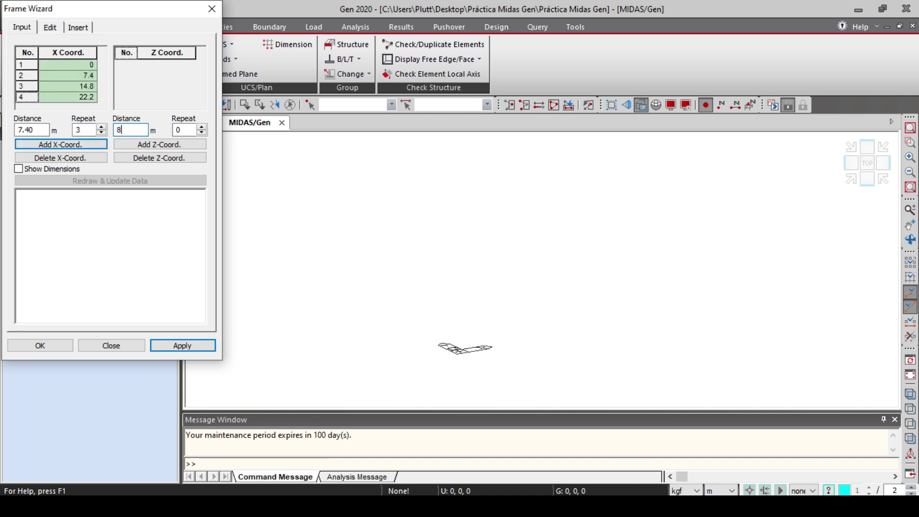
pyautogui.doubleClick(175, 131)
pyautogui.press('BackSpace')
pyautogui.write('2')
pyautogui.click(184, 145)
# Add one more Z coordinate at a 4.50 m distance and show the dimensions in the frame preview
pyautogui.click(136, 129)
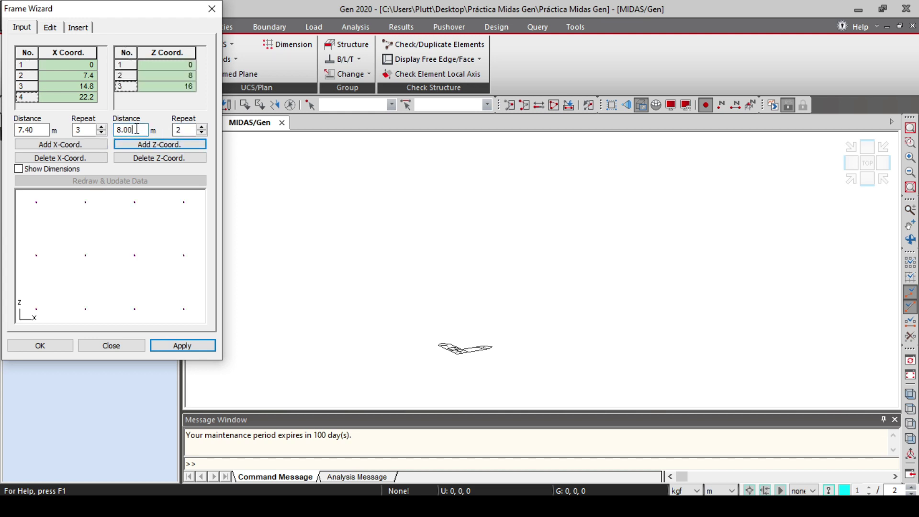
pyautogui.press('BackSpace')
pyautogui.press('BackSpace')
pyautogui.press('BackSpace')
pyautogui.press('BackSpace')
pyautogui.write('4.5')
pyautogui.click(186, 131)
pyautogui.press('BackSpace')
pyautogui.write('1')
pyautogui.click(175, 145)
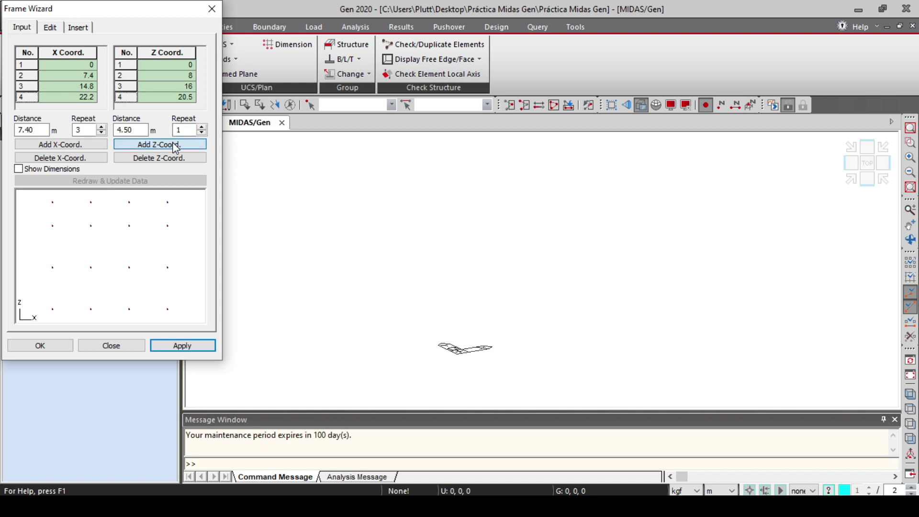
pyautogui.click(19, 170)
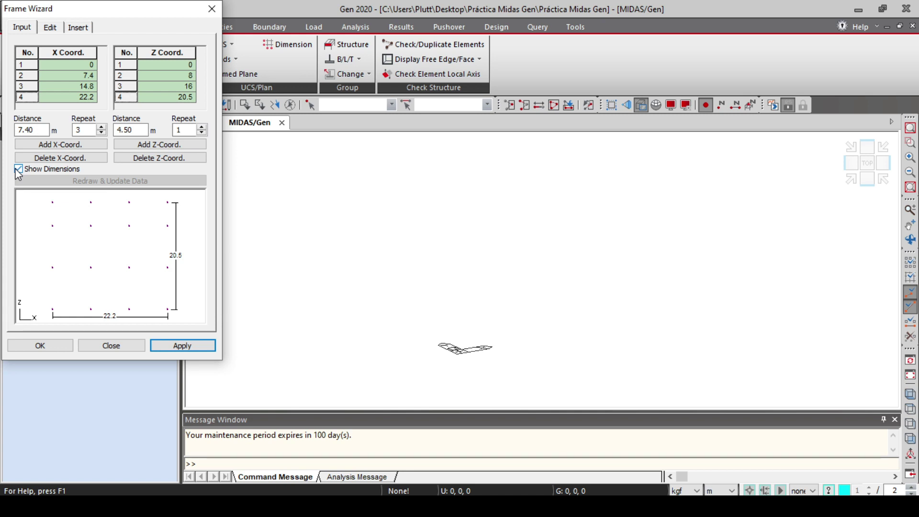
# Create a new frame material with the Steel design type and the ASTM09(S) standard
pyautogui.click(51, 29)
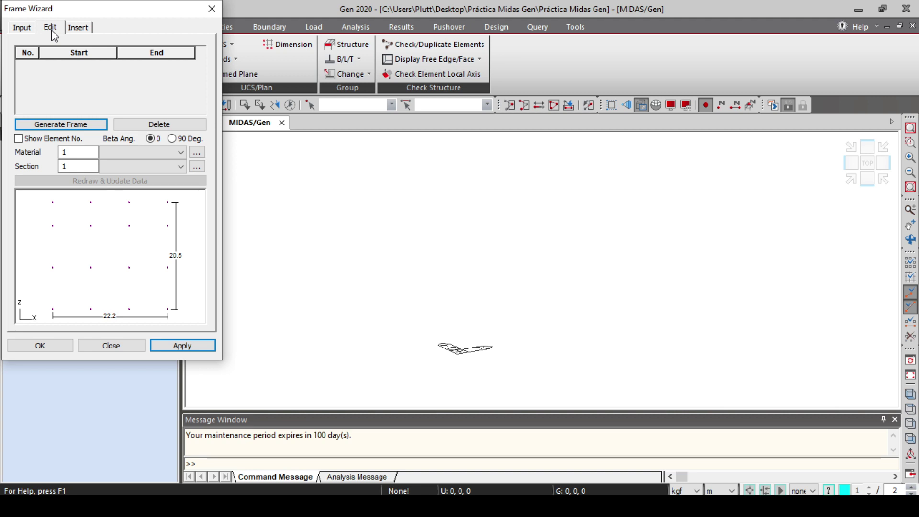
pyautogui.click(197, 153)
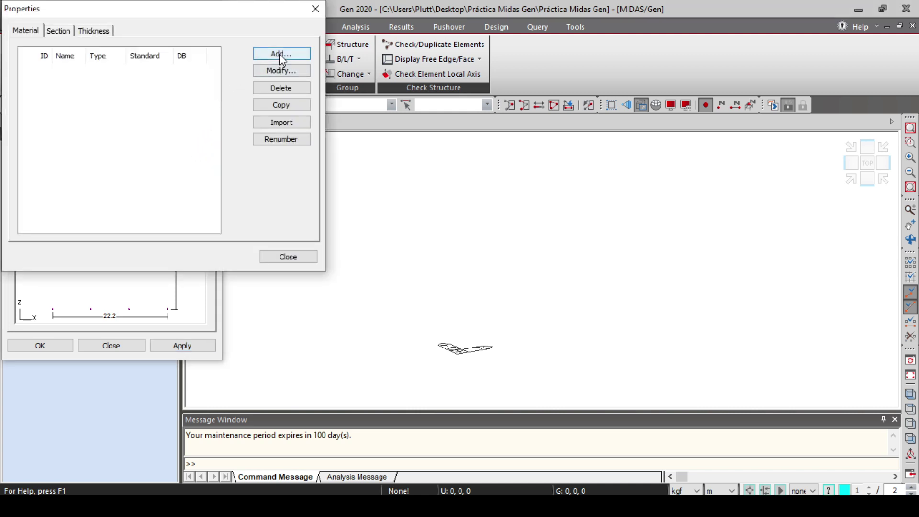
pyautogui.click(282, 54)
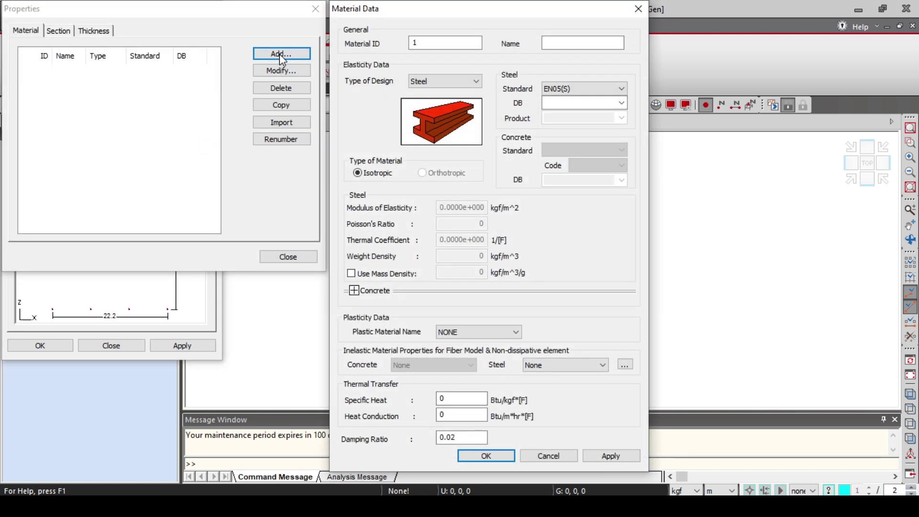
pyautogui.click(467, 84)
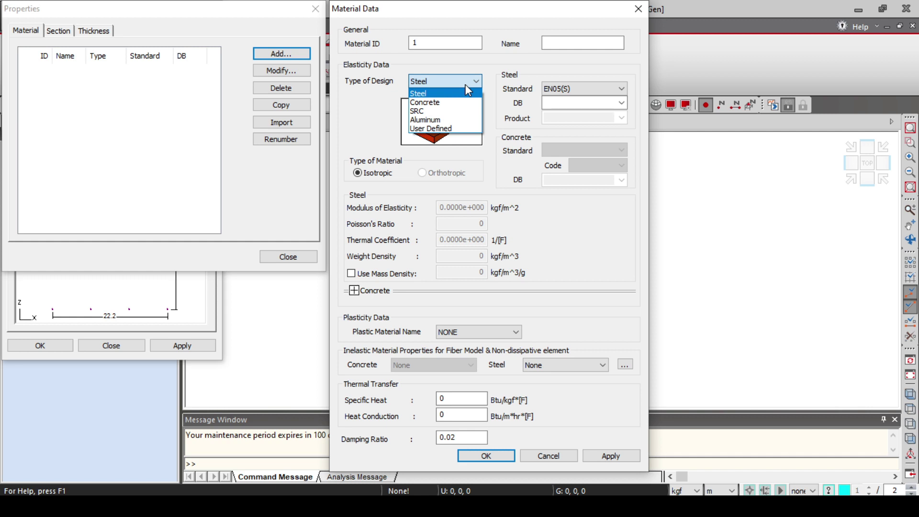
pyautogui.click(429, 94)
pyautogui.click(622, 89)
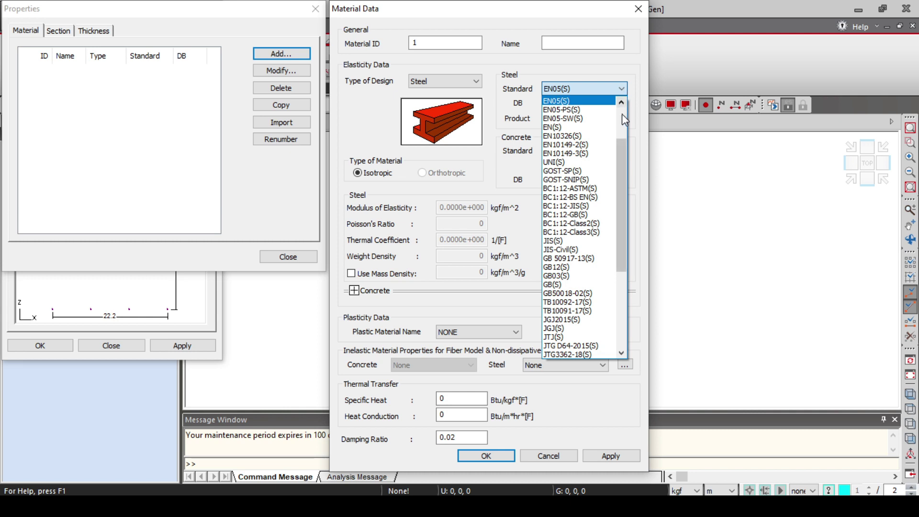
pyautogui.moveTo(619, 154); pyautogui.dragTo(625, 115)
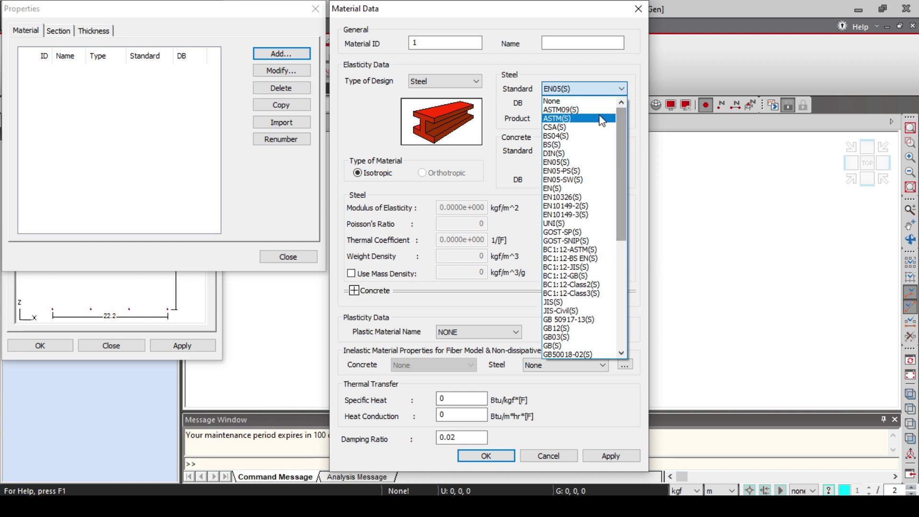
pyautogui.click(583, 111)
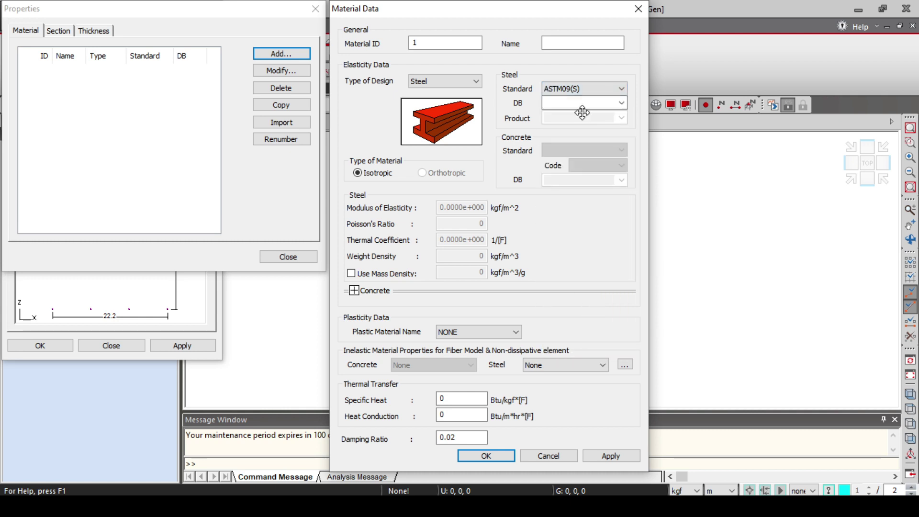
# Choose A992 from the steel database for the material and save it to the material list
pyautogui.click(625, 103)
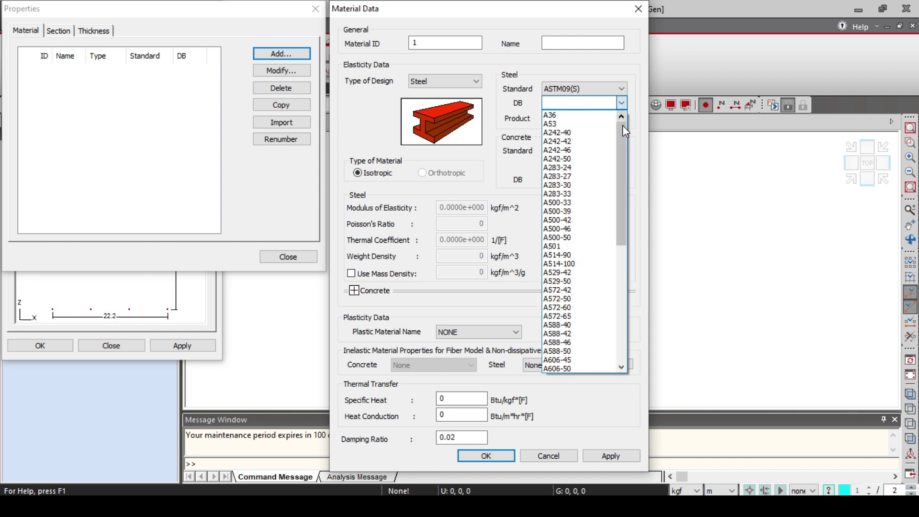
pyautogui.moveTo(619, 134); pyautogui.dragTo(619, 225)
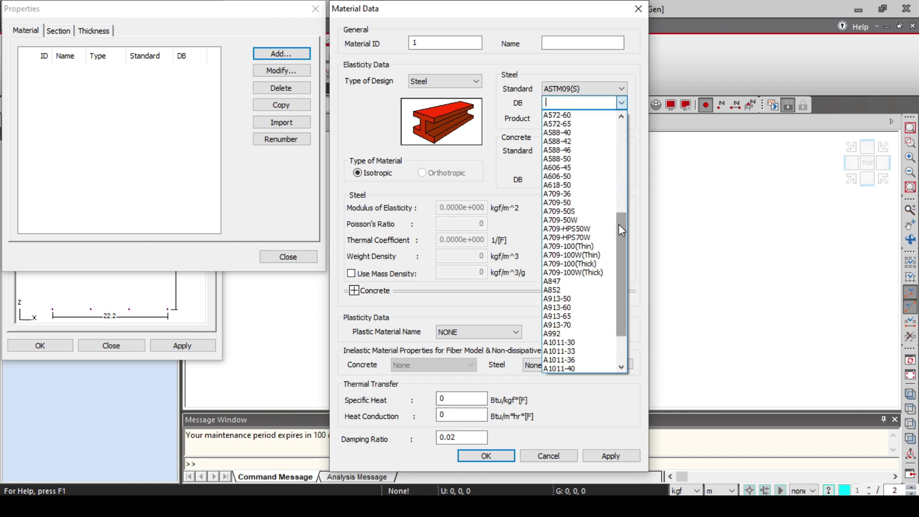
pyautogui.click(553, 334)
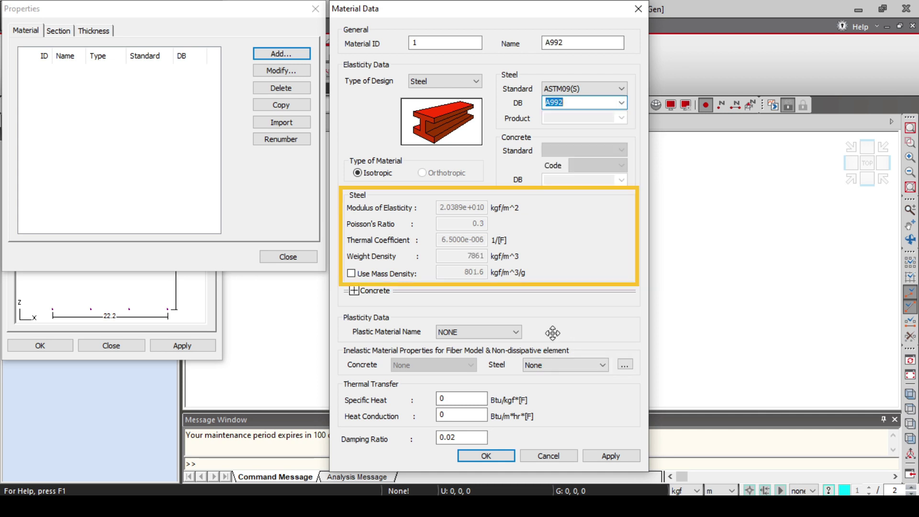
pyautogui.click(493, 458)
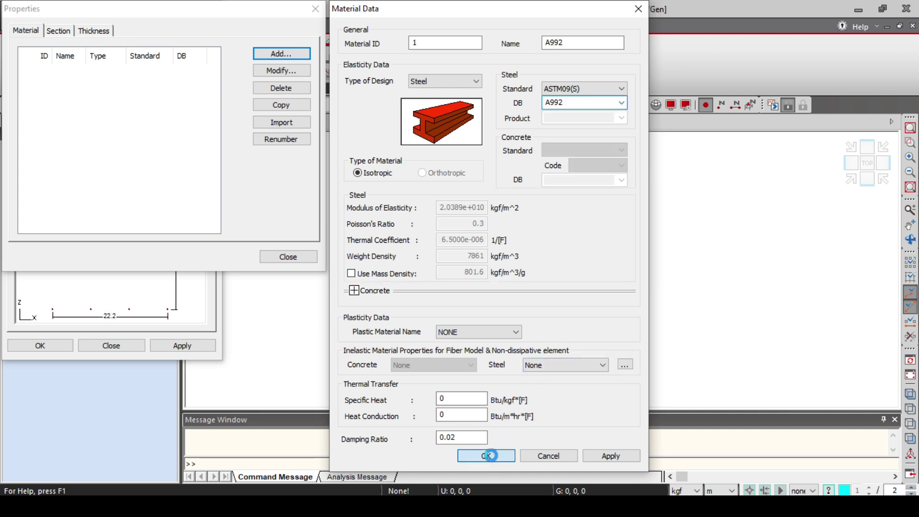
pyautogui.click(289, 257)
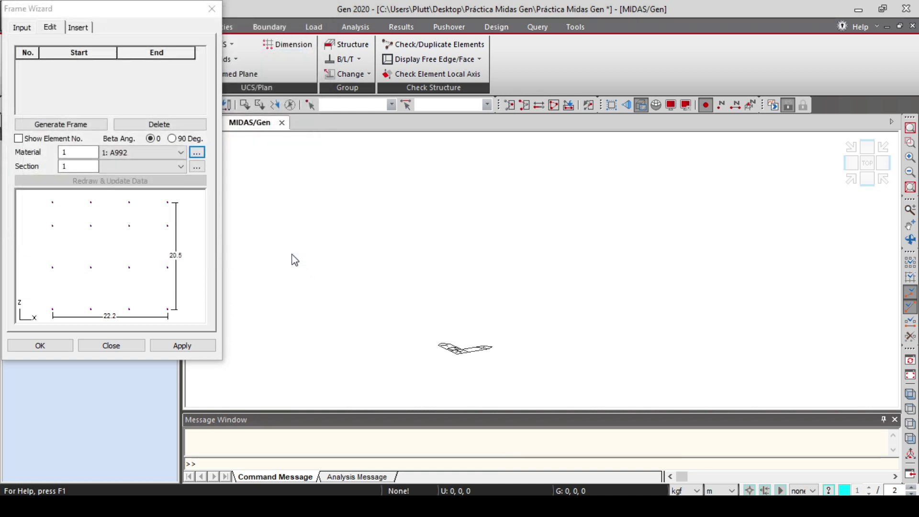
# Add a W16X45 I-section from the AISC10(US) database to the section list
pyautogui.click(197, 167)
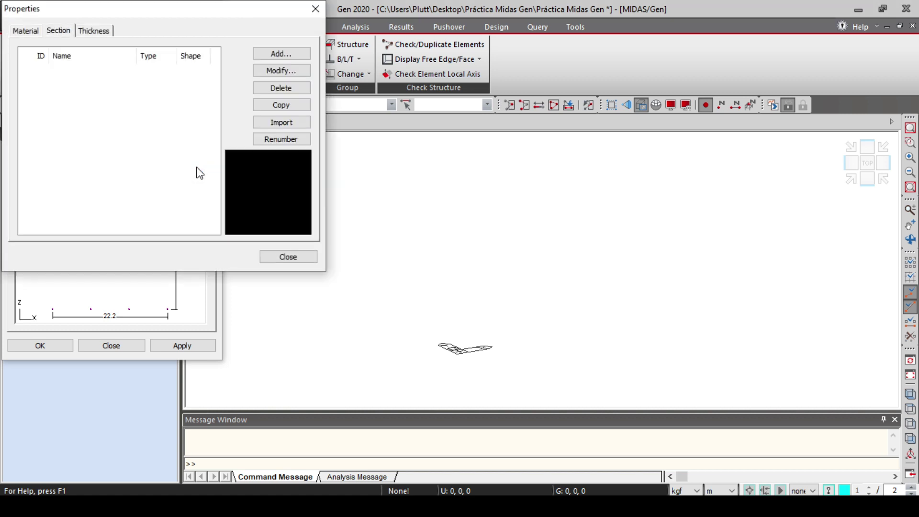
pyautogui.click(274, 51)
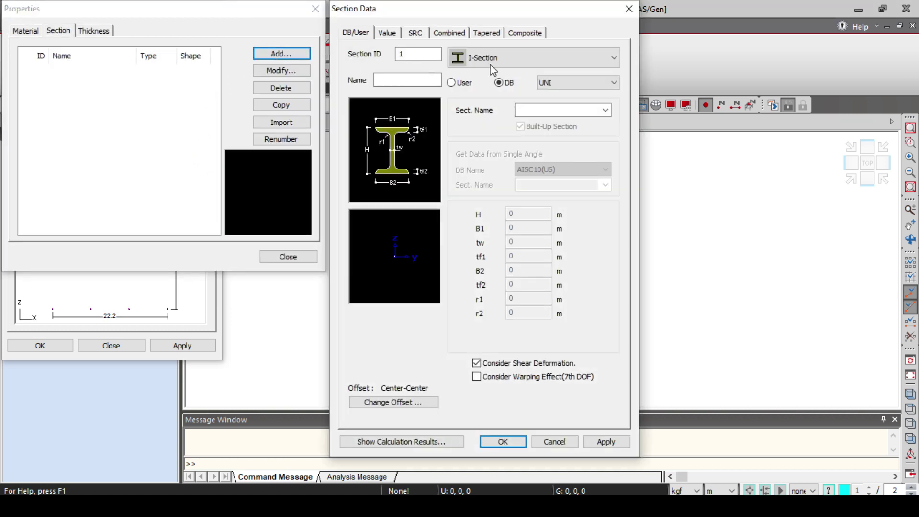
pyautogui.click(614, 82)
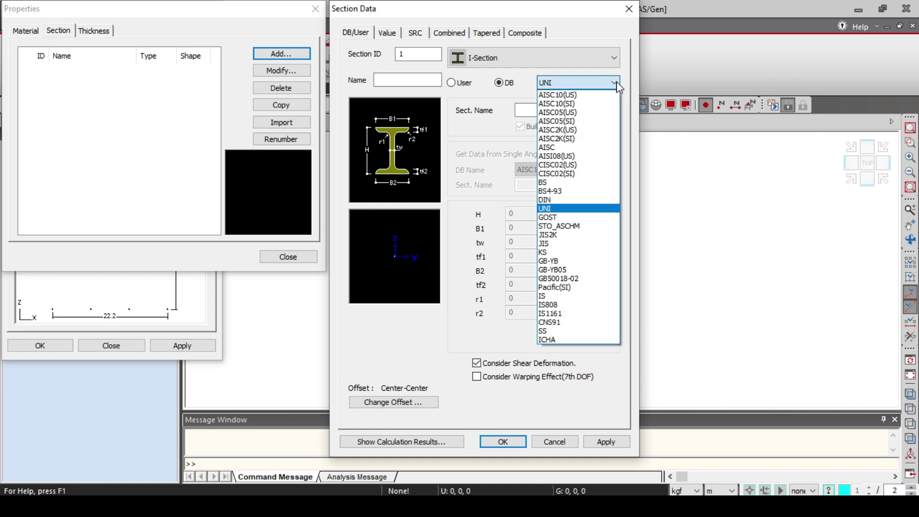
pyautogui.click(592, 95)
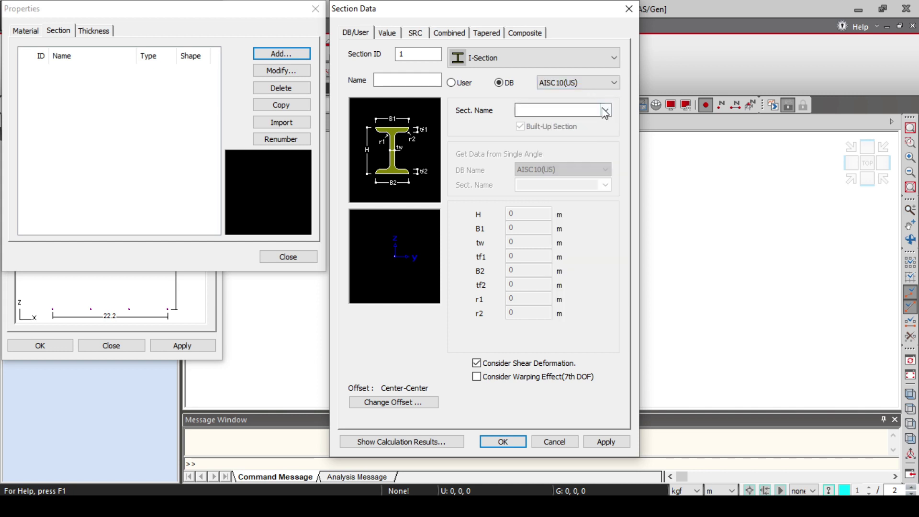
pyautogui.click(606, 110)
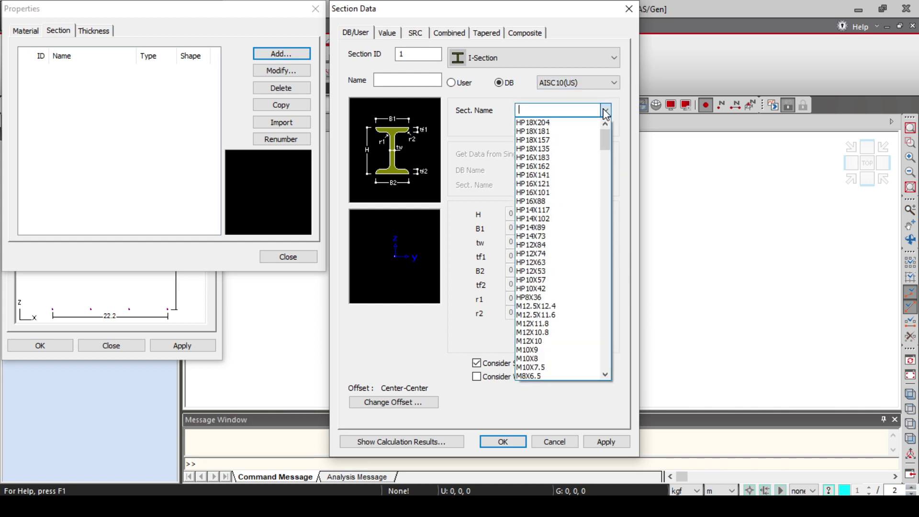
pyautogui.write('W16X45')
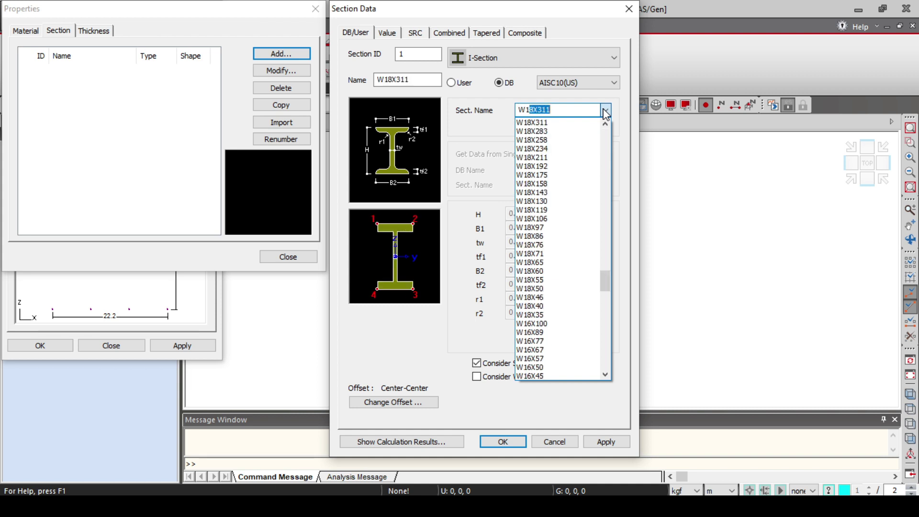
pyautogui.click(551, 119)
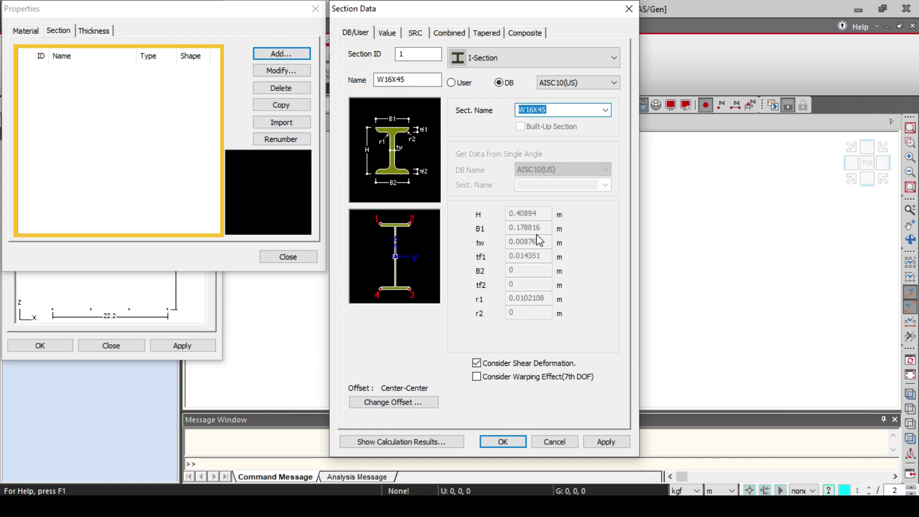
pyautogui.click(606, 441)
# Add a W16X50 I-section to the section list
pyautogui.click(563, 109)
pyautogui.press('BackSpace')
pyautogui.press('BackSpace')
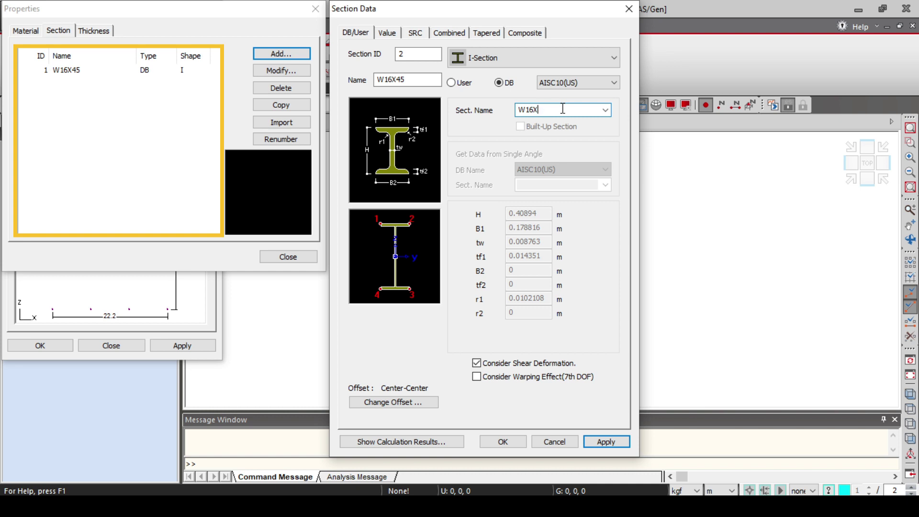
pyautogui.write('50')
pyautogui.click(606, 443)
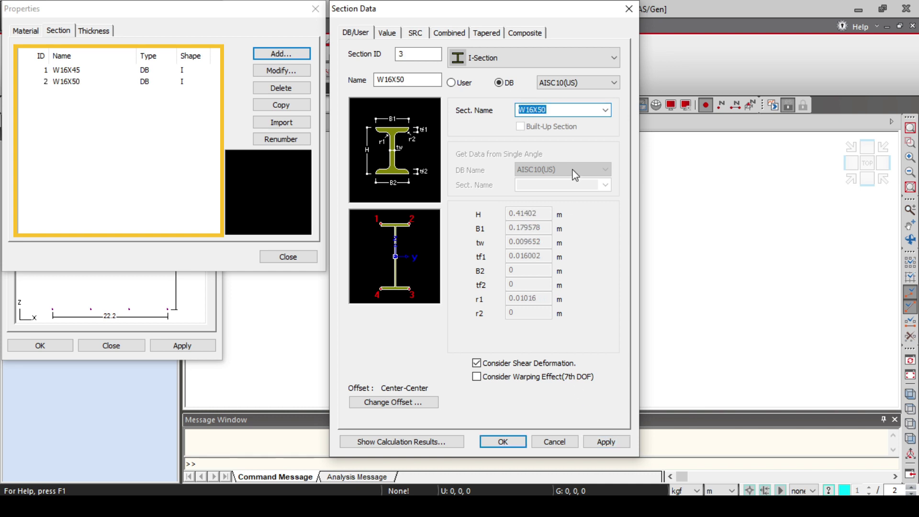
# Add a W14X38 I-section from the AISC10(US) database to the section list
pyautogui.click(567, 110)
pyautogui.press('BackSpace')
pyautogui.press('BackSpace')
pyautogui.press('BackSpace')
pyautogui.press('BackSpace')
pyautogui.write('4X38')
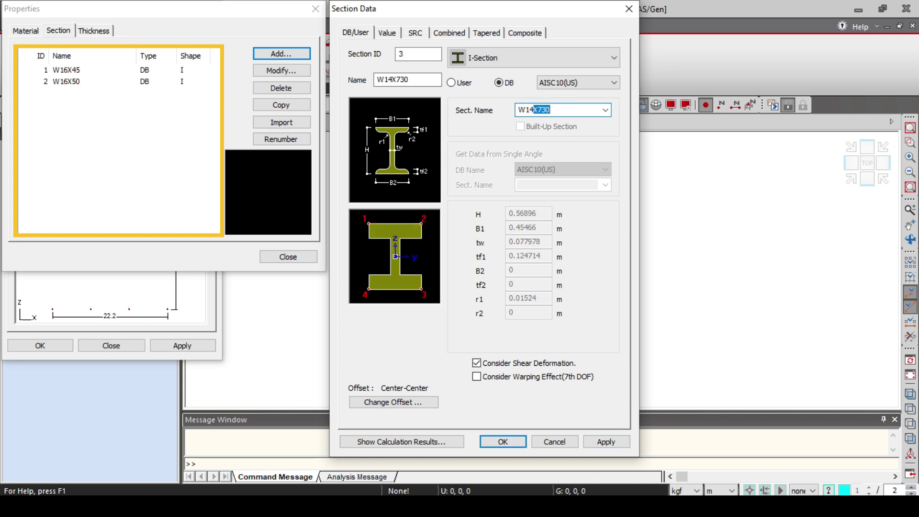
pyautogui.click(606, 444)
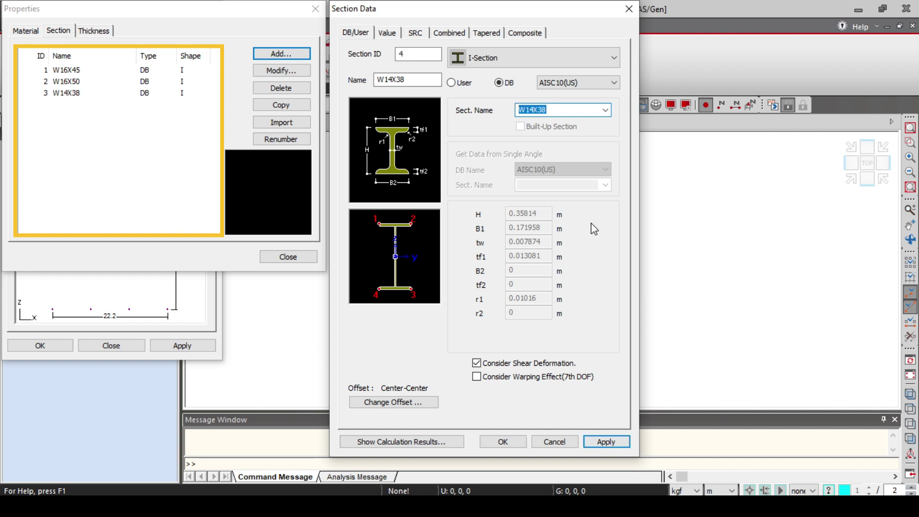
# Add a W18X60 I-section to the section list and finish defining the section properties
pyautogui.click(574, 110)
pyautogui.press('BackSpace')
pyautogui.press('BackSpace')
pyautogui.press('BackSpace')
pyautogui.press('BackSpace')
pyautogui.write('8X60')
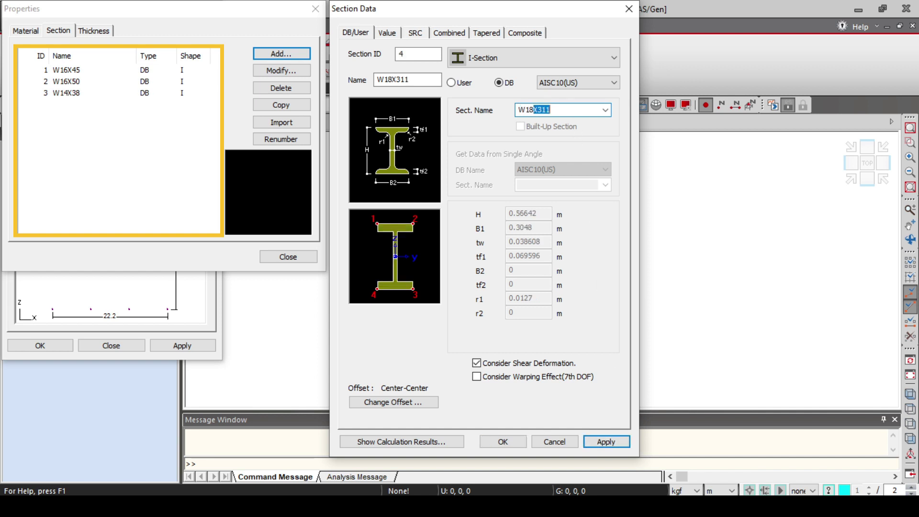
pyautogui.click(510, 446)
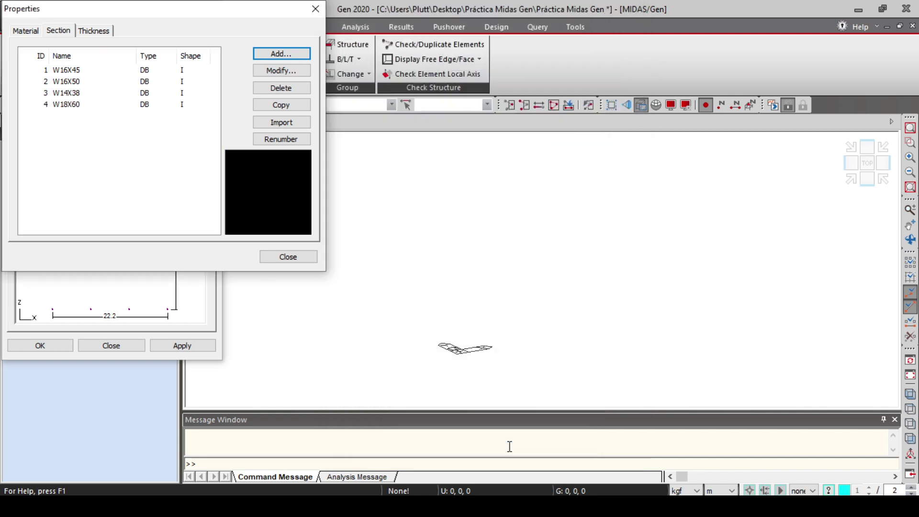
pyautogui.click(269, 256)
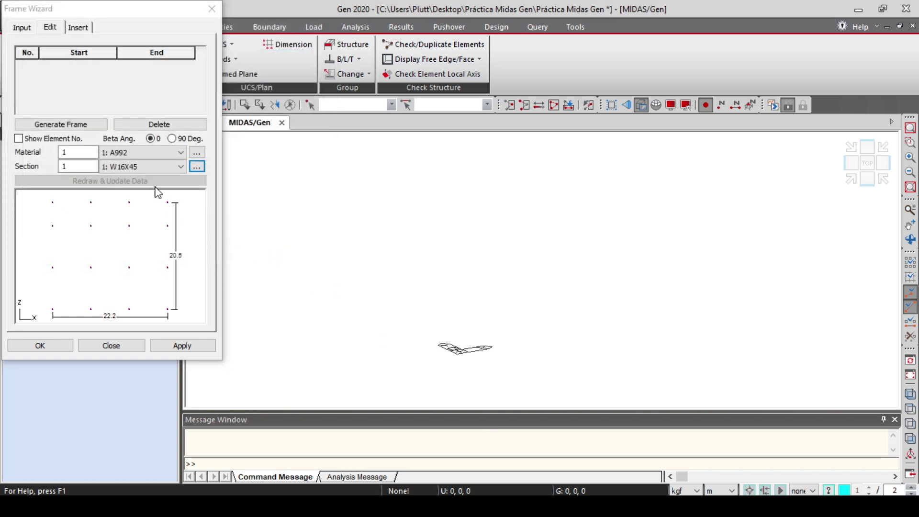
# Generate the wizard's frame elements with material A992 and section W16X50
pyautogui.click(146, 153)
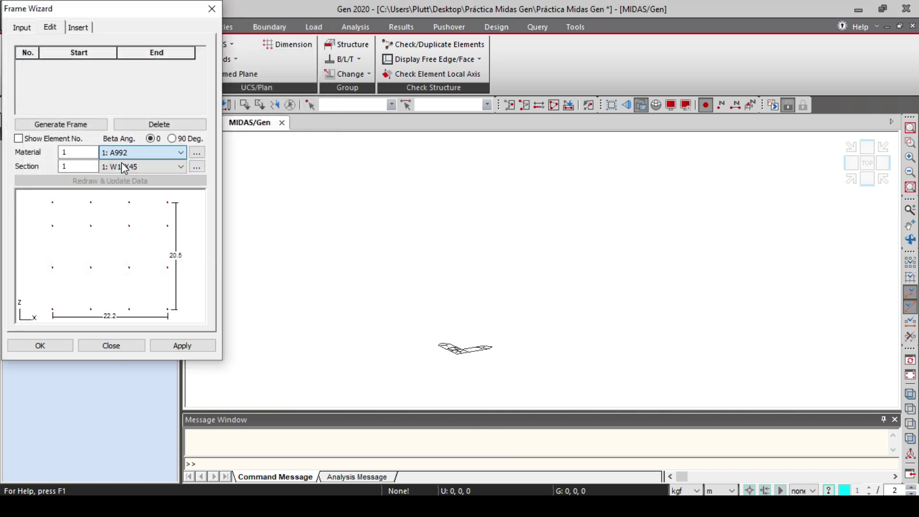
pyautogui.click(140, 166)
pyautogui.click(153, 167)
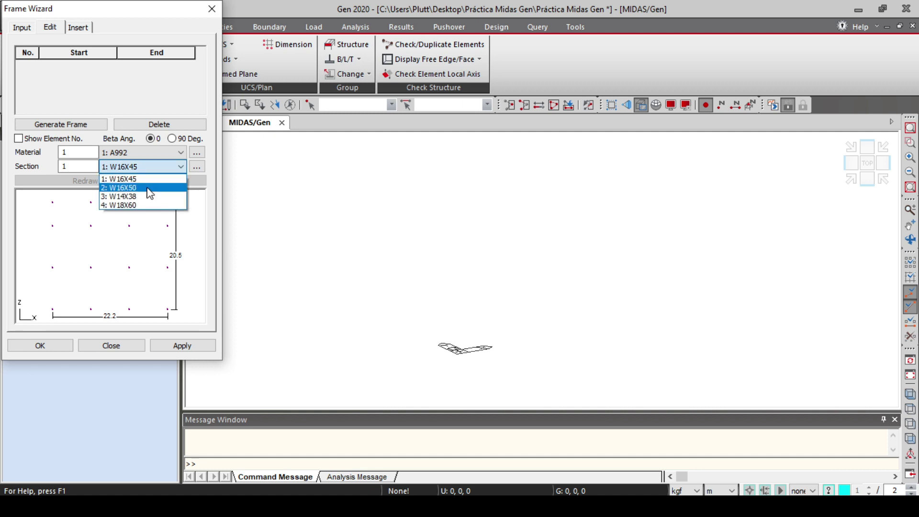
pyautogui.click(150, 189)
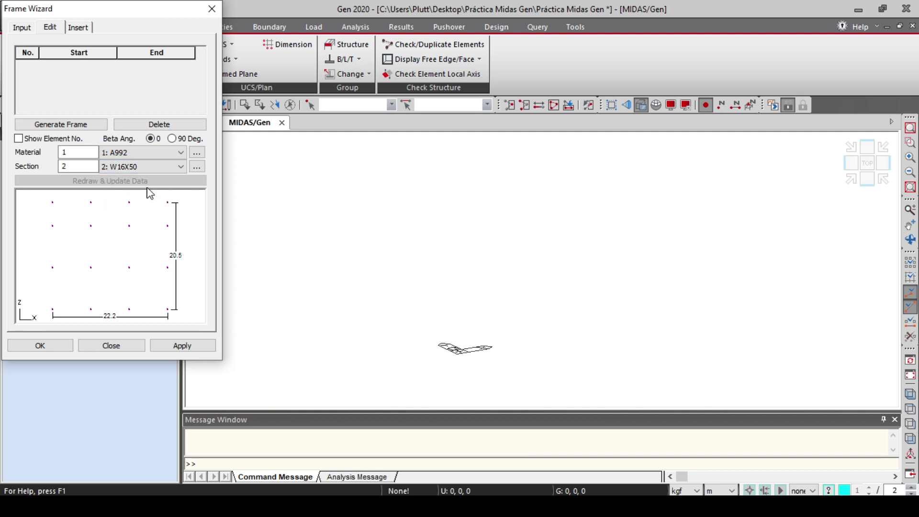
pyautogui.click(94, 125)
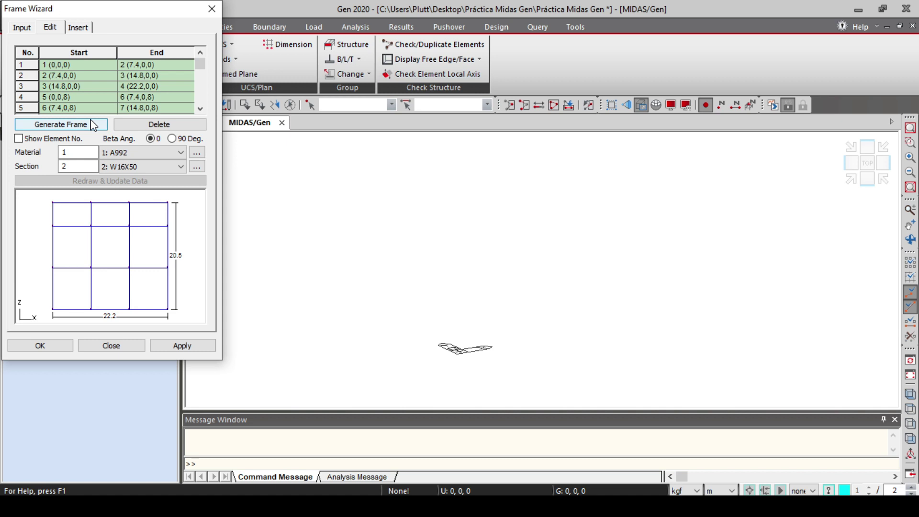
# Try to insert the generated frame into the model without rotation, and undo the insertion
pyautogui.click(182, 346)
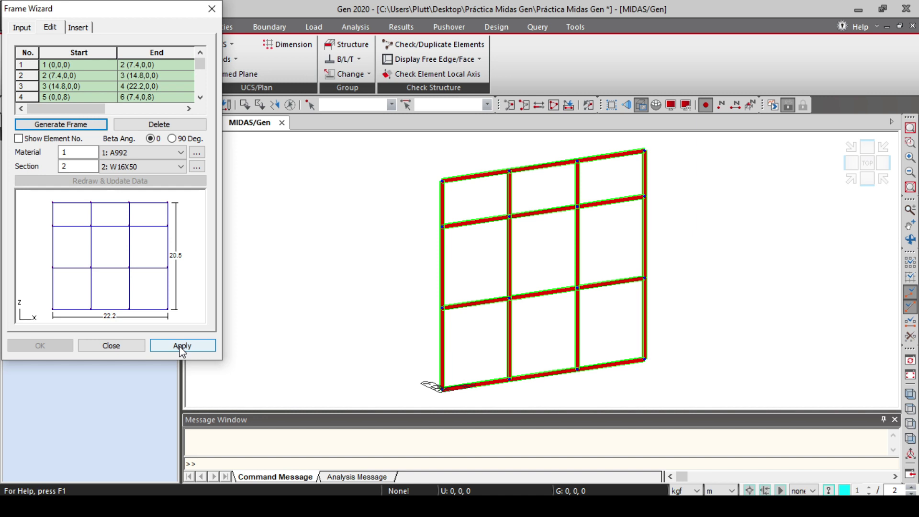
pyautogui.hotkey('ctrl', 'z')
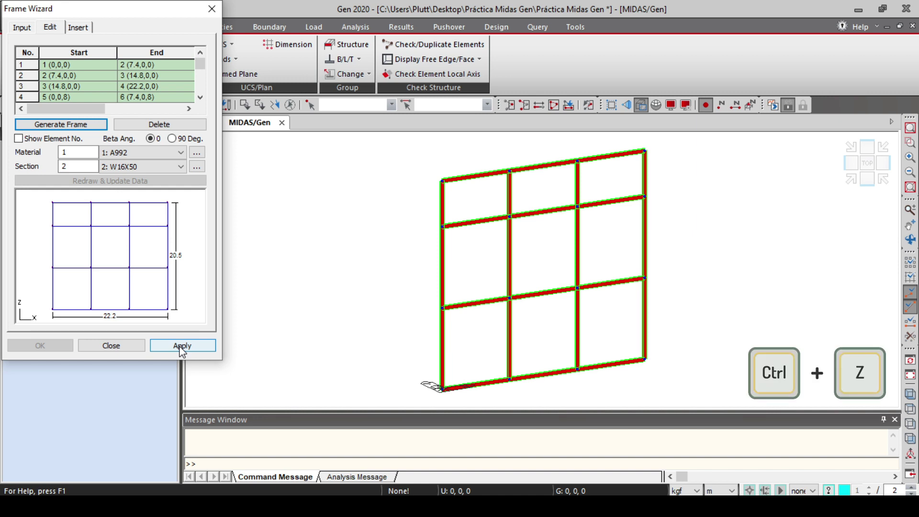
pyautogui.click(182, 347)
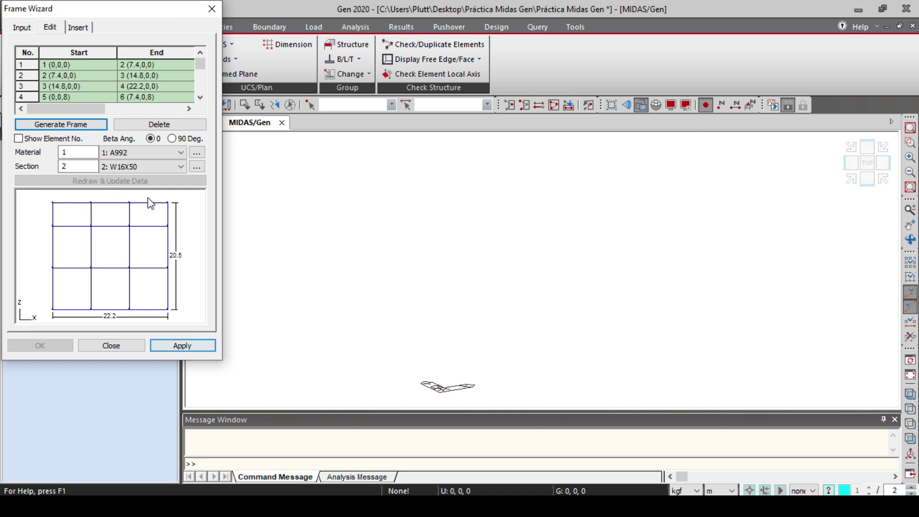
# Insert the frame at 0, 0, 0 with an Alpha rotation of 90 degrees and finish the Frame Wizard
pyautogui.click(83, 34)
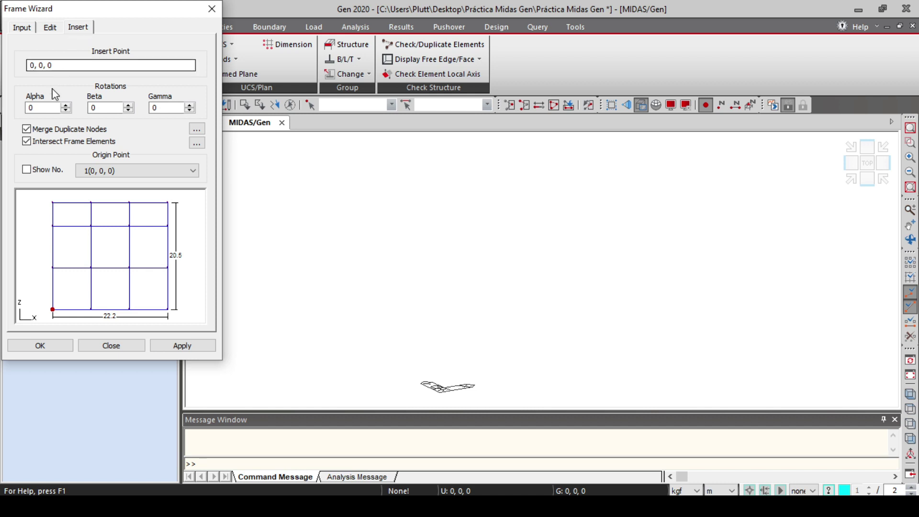
pyautogui.doubleClick(30, 108)
pyautogui.write('90')
pyautogui.click(194, 347)
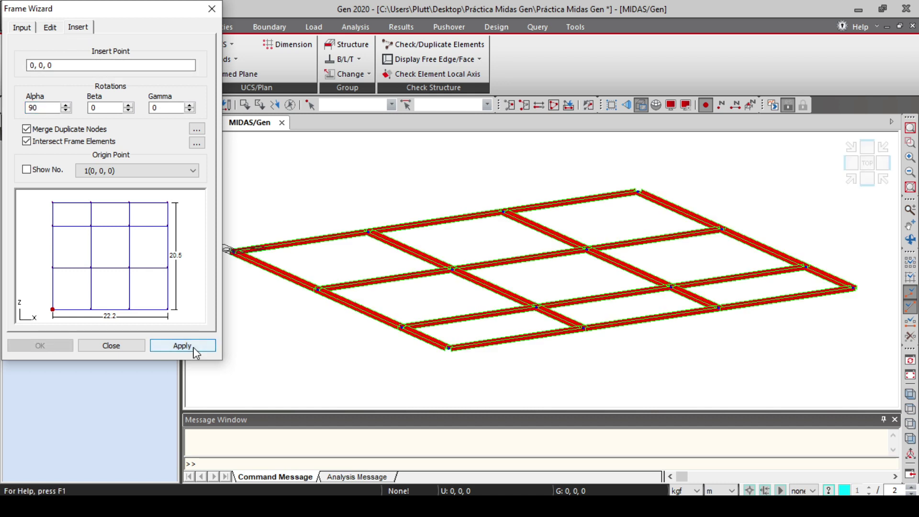
pyautogui.click(102, 346)
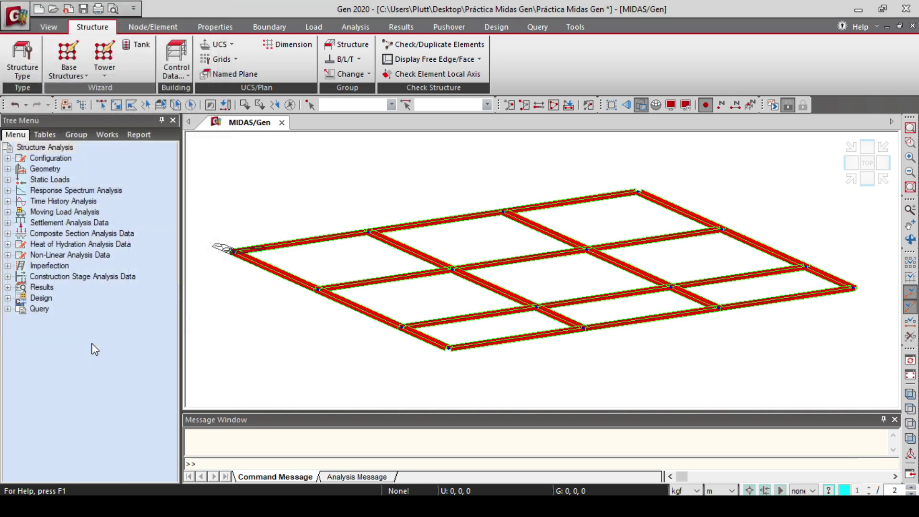
# View the frame from the top and window-select the nodes and beams along its lower-left corner bays
pyautogui.click(865, 165)
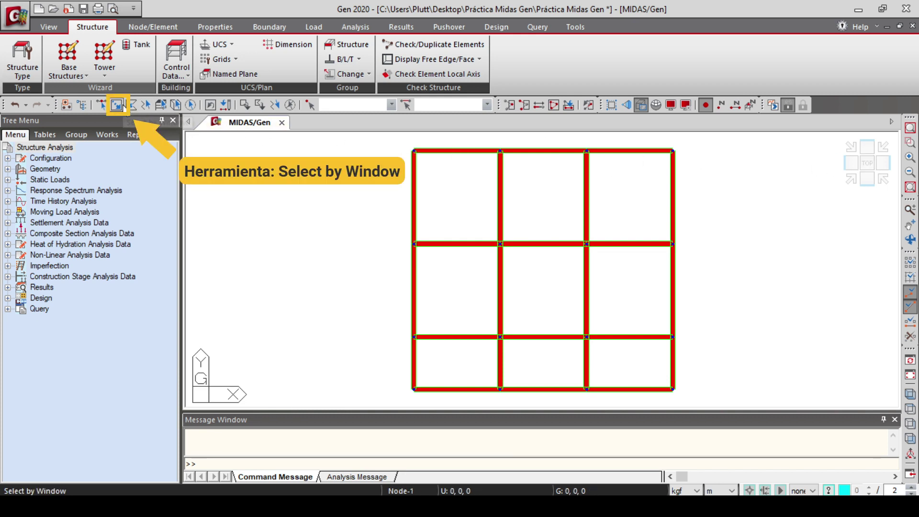
pyautogui.click(122, 106)
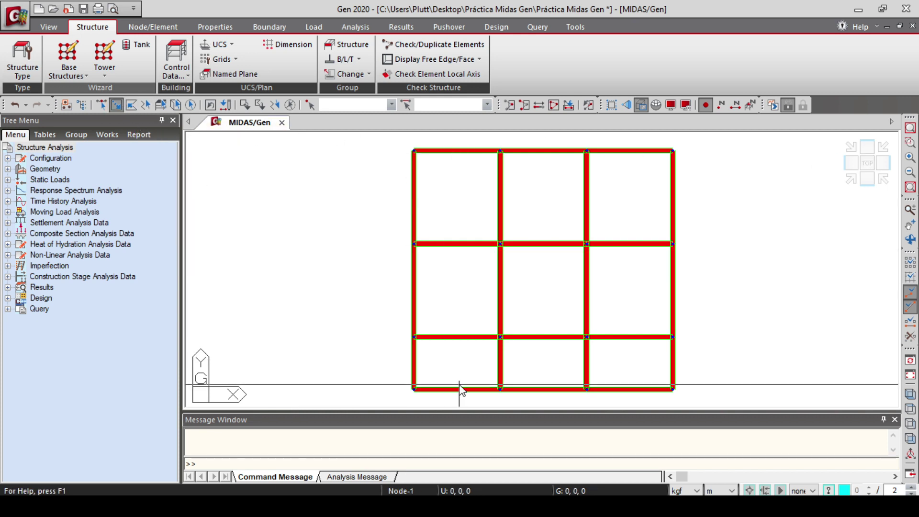
pyautogui.moveTo(466, 401); pyautogui.dragTo(368, 270)
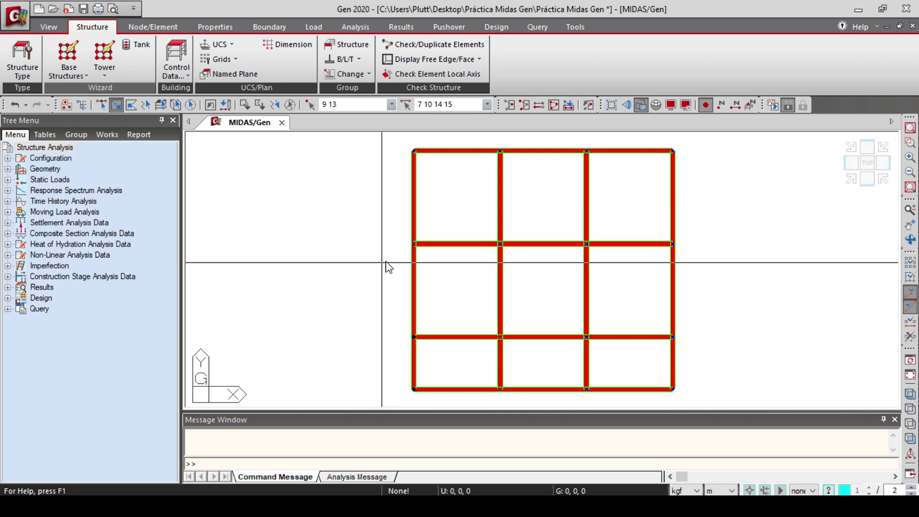
# Assign random section colors to the elements in the drawing display options until the beams are teal
pyautogui.click(687, 109)
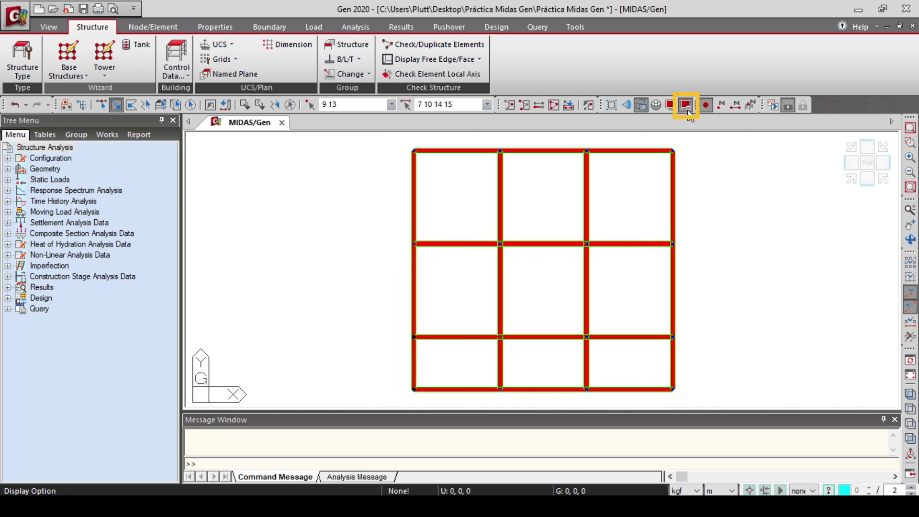
pyautogui.click(449, 143)
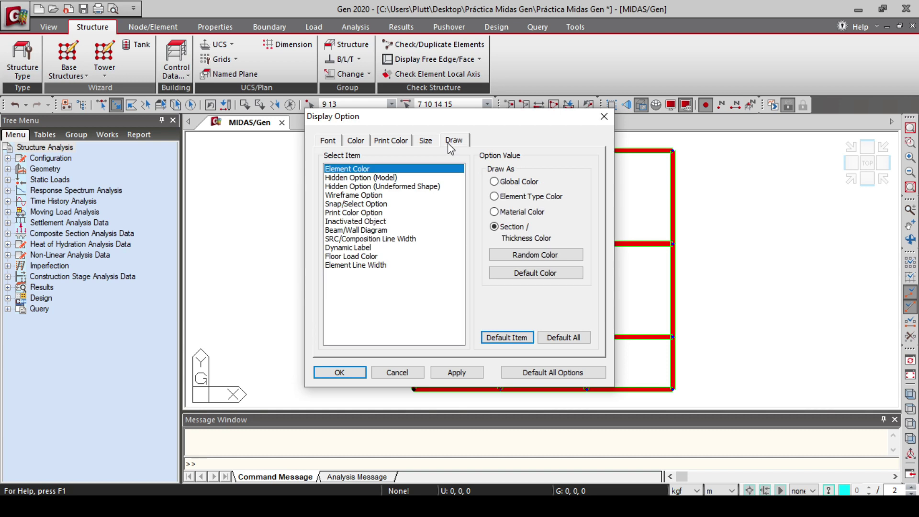
pyautogui.click(535, 255)
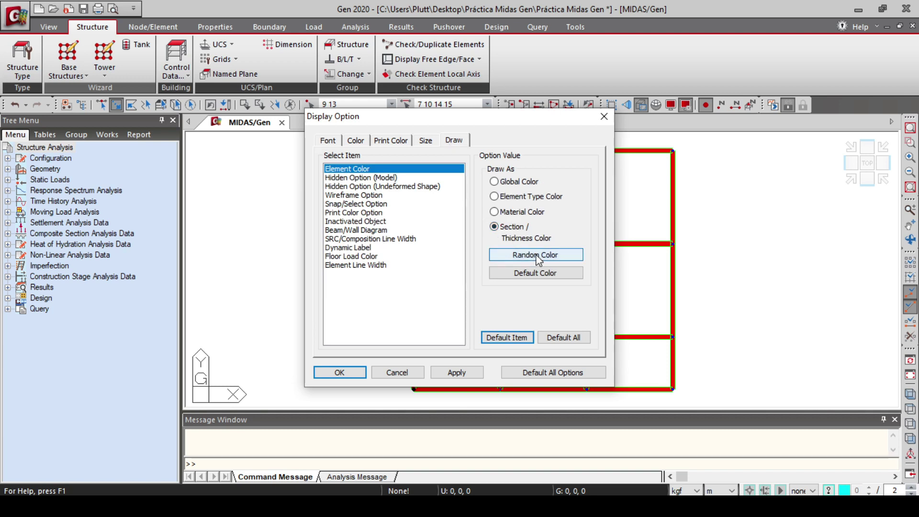
pyautogui.click(459, 373)
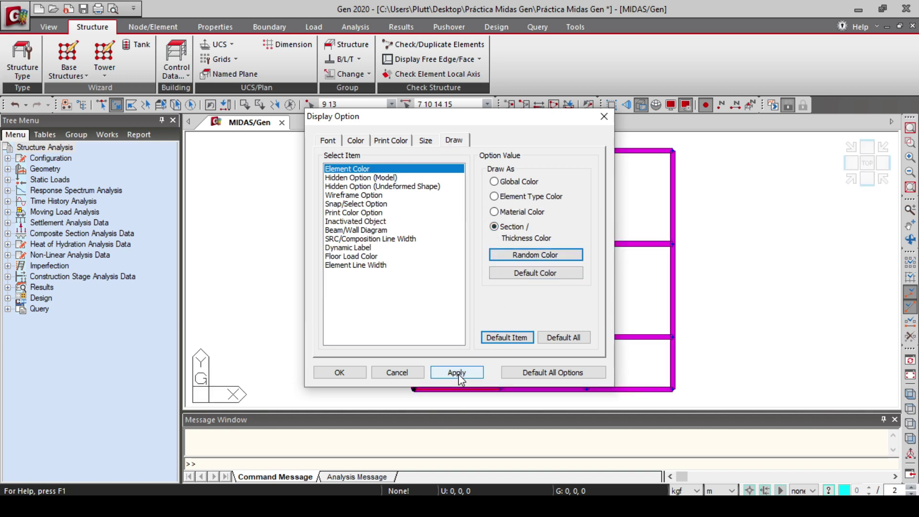
pyautogui.click(525, 258)
pyautogui.click(456, 373)
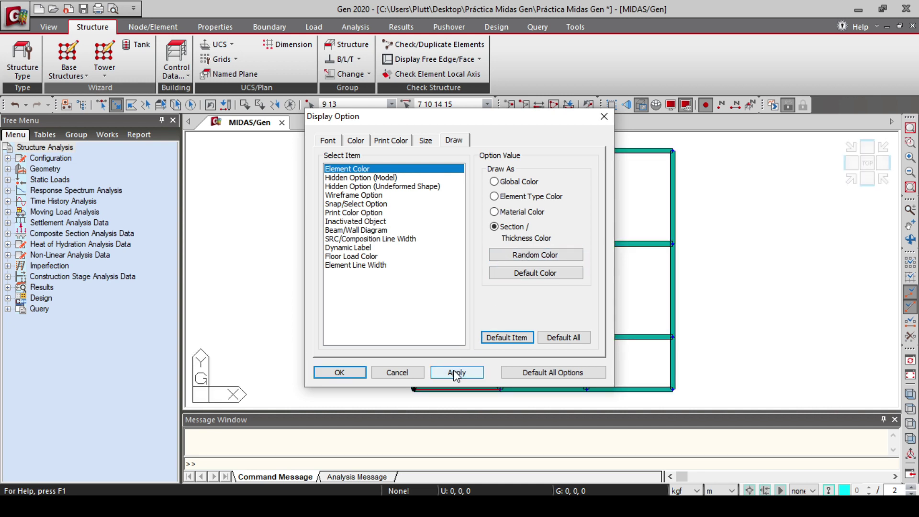
pyautogui.click(353, 373)
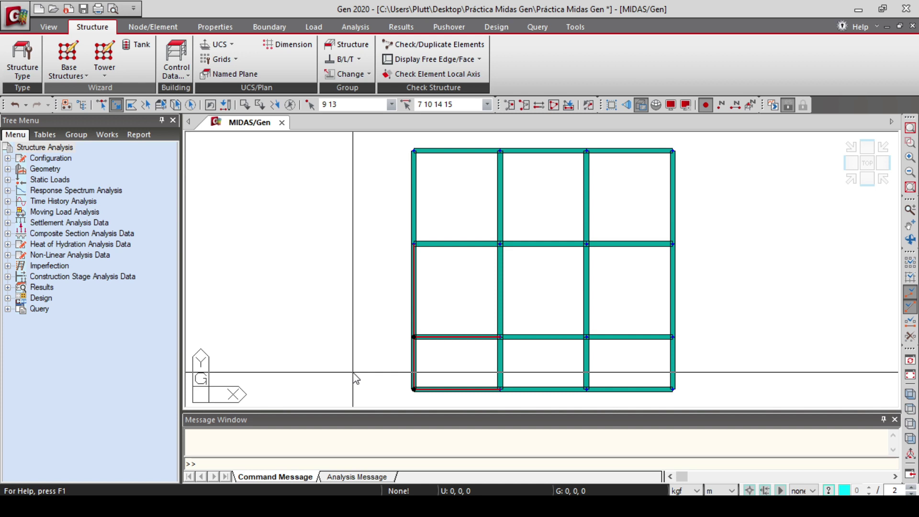
# Delete the selected nodes and beams at the frame's lower-left corner
pyautogui.press('Delete')
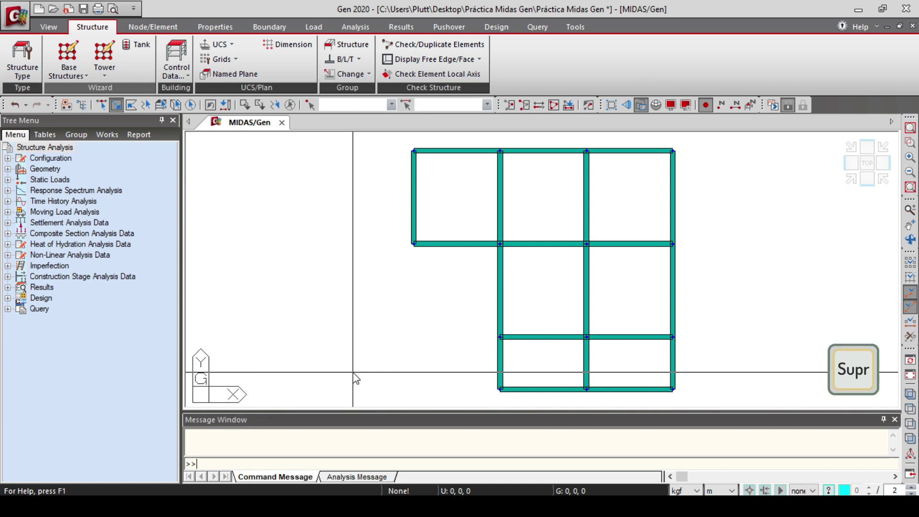
# Assign section W16X45 to all beams running in the X direction, selecting them bay by bay
pyautogui.click(107, 135)
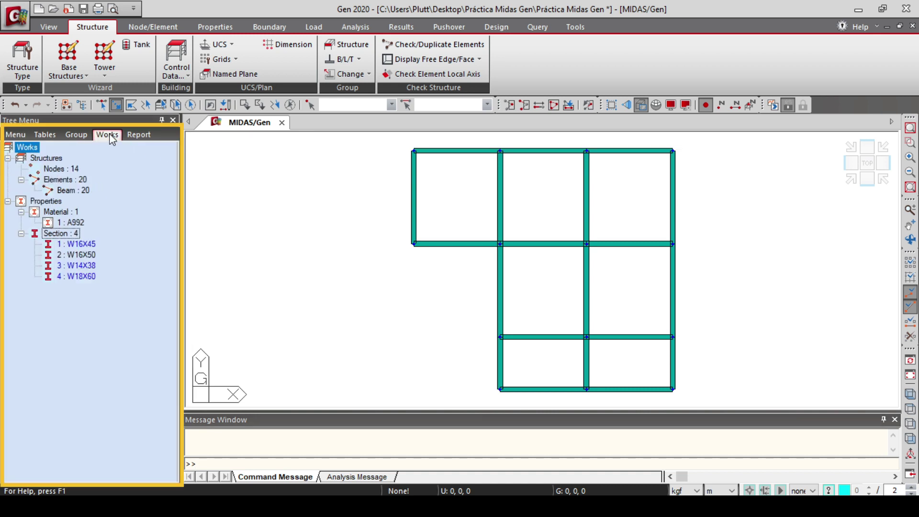
pyautogui.click(119, 105)
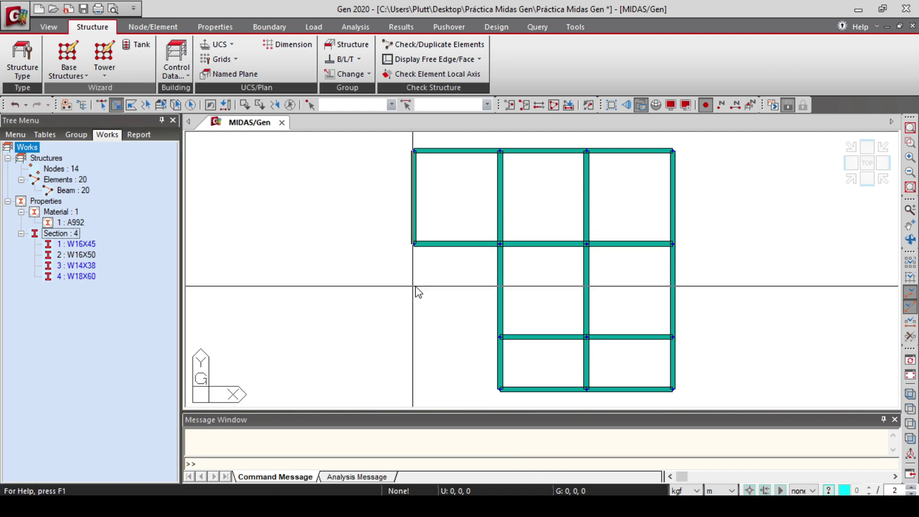
pyautogui.moveTo(473, 279); pyautogui.dragTo(447, 148)
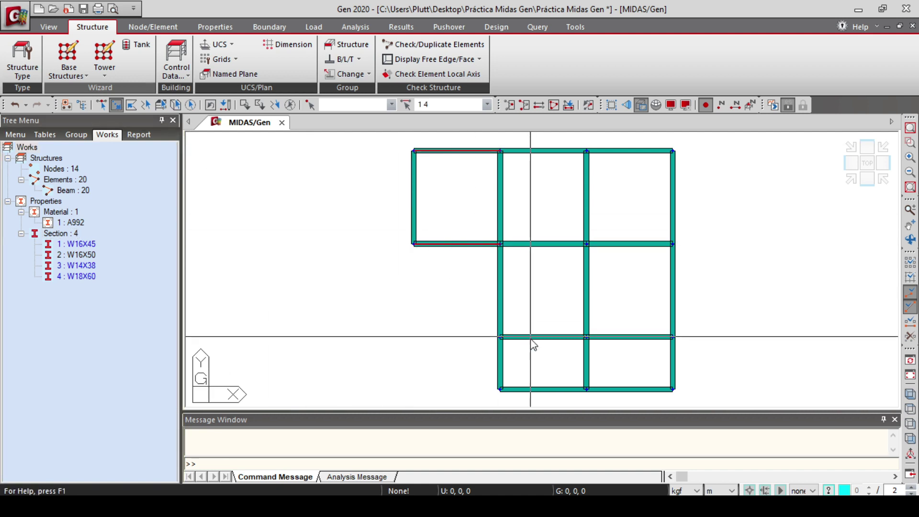
pyautogui.moveTo(565, 399); pyautogui.dragTo(539, 149)
pyautogui.moveTo(654, 402); pyautogui.dragTo(610, 144)
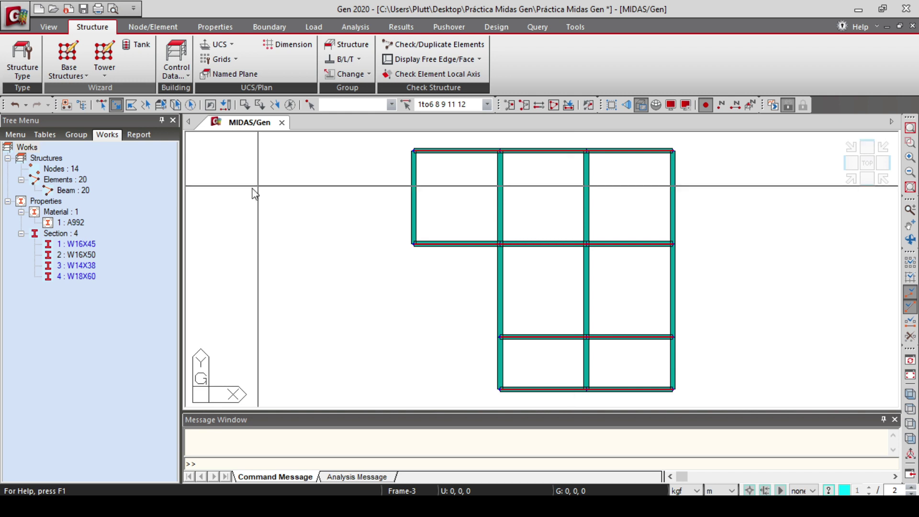
pyautogui.click(81, 245)
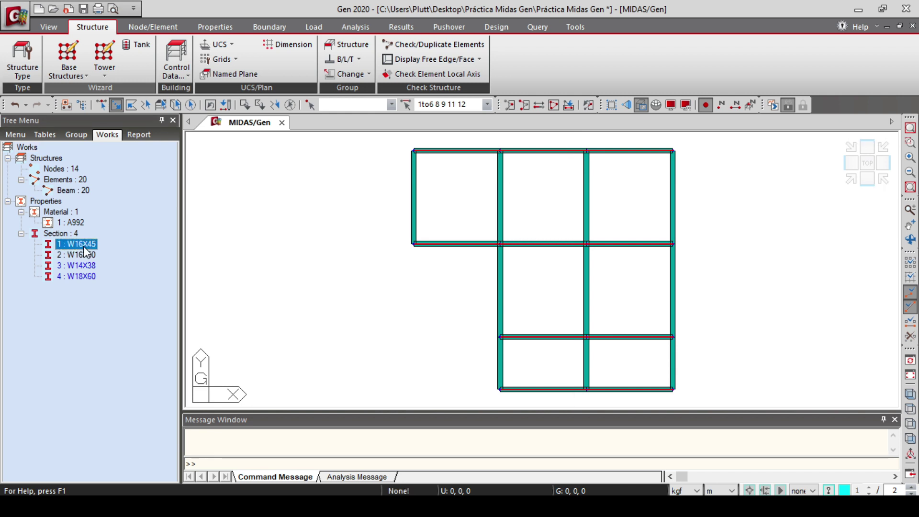
pyautogui.moveTo(84, 248); pyautogui.dragTo(245, 217)
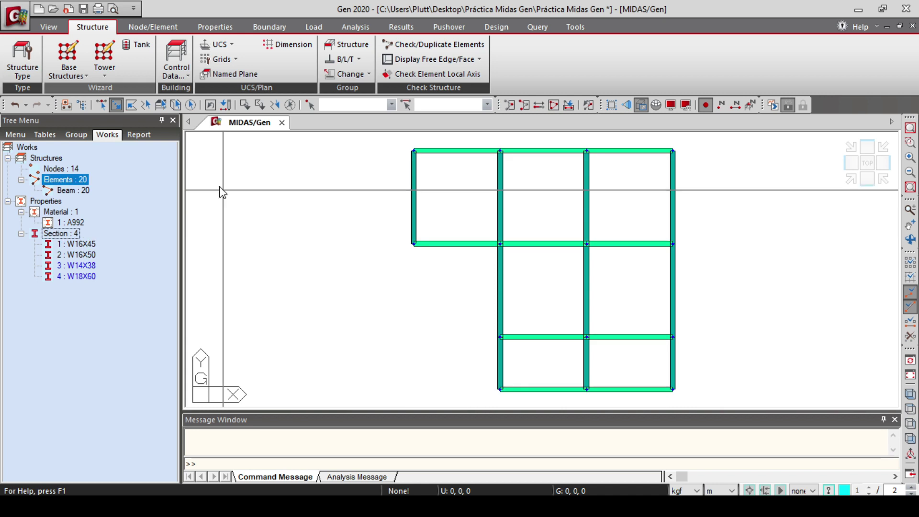
# Assign section W14X38 to the three Y-direction beams of the lowest bay row and save the project
pyautogui.click(115, 105)
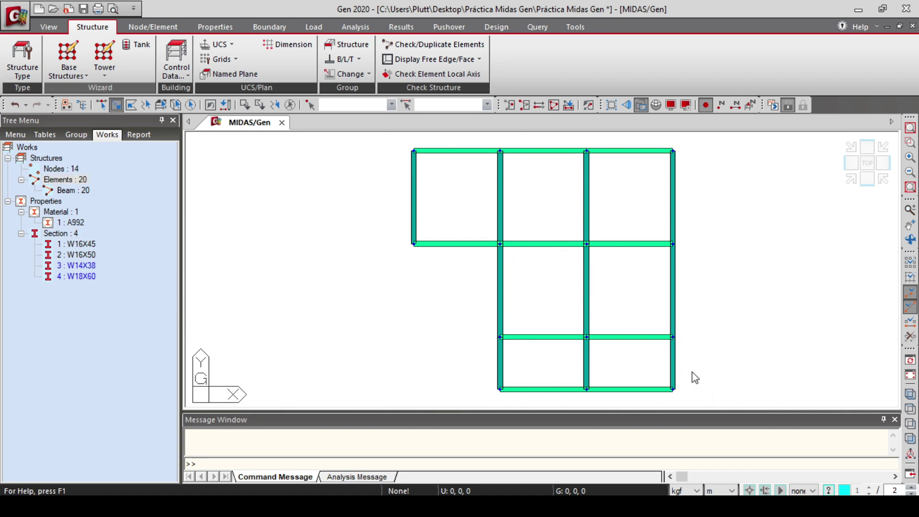
pyautogui.moveTo(711, 355); pyautogui.dragTo(447, 364)
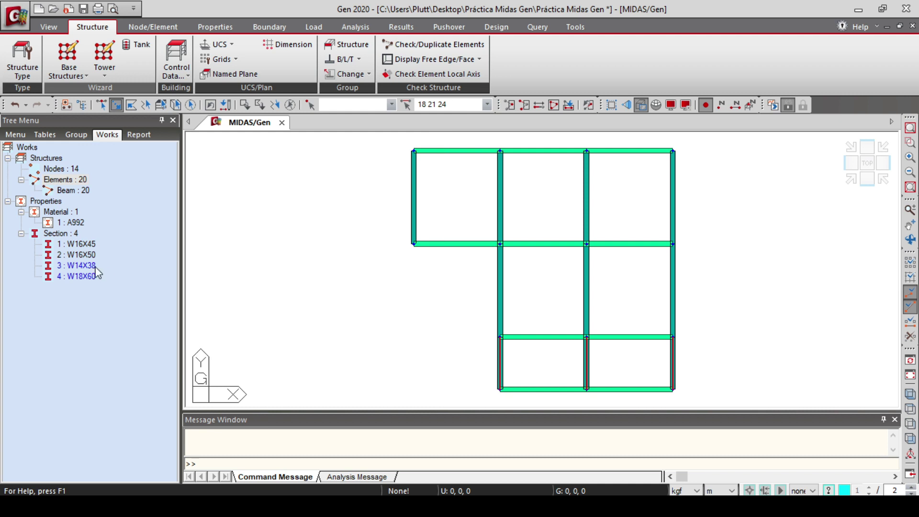
pyautogui.moveTo(91, 266); pyautogui.dragTo(234, 250)
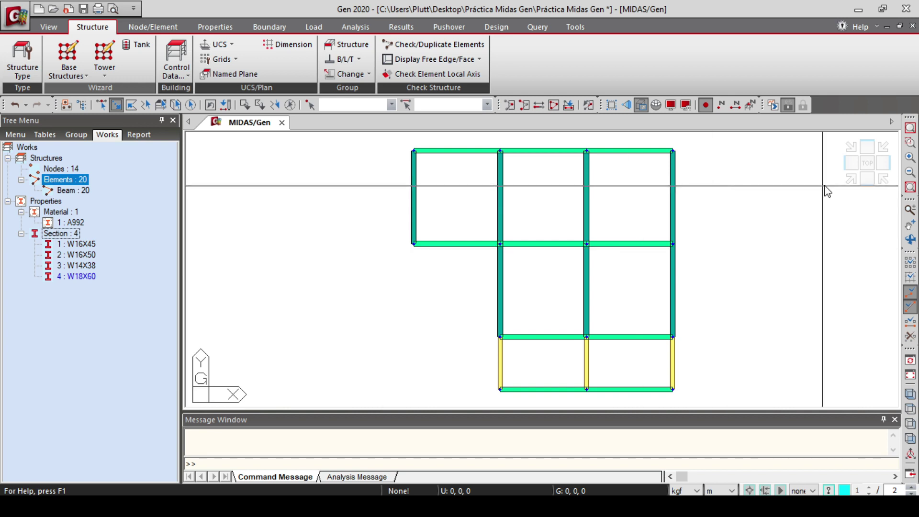
pyautogui.hotkey('ctrl', 's')
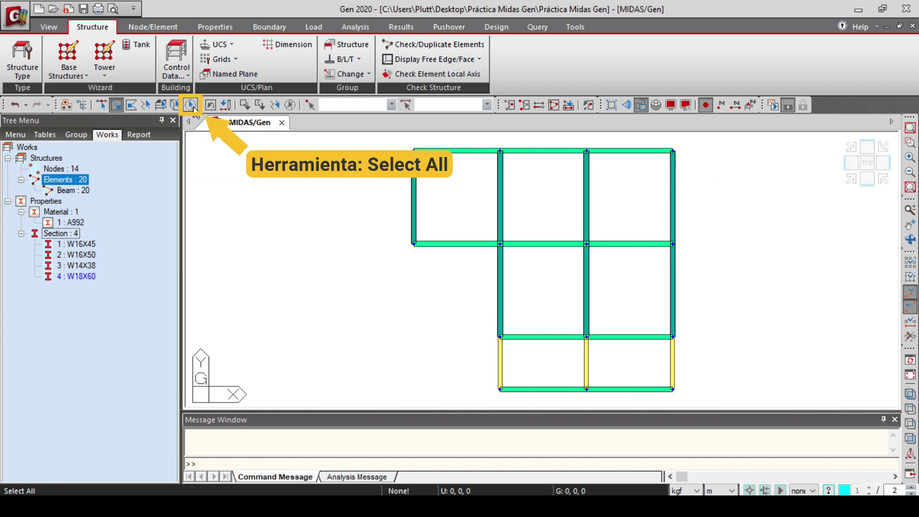
# Select the whole frame and set up Extrude Elements from nodes to beam elements with material A992 and section W18X60
pyautogui.click(191, 105)
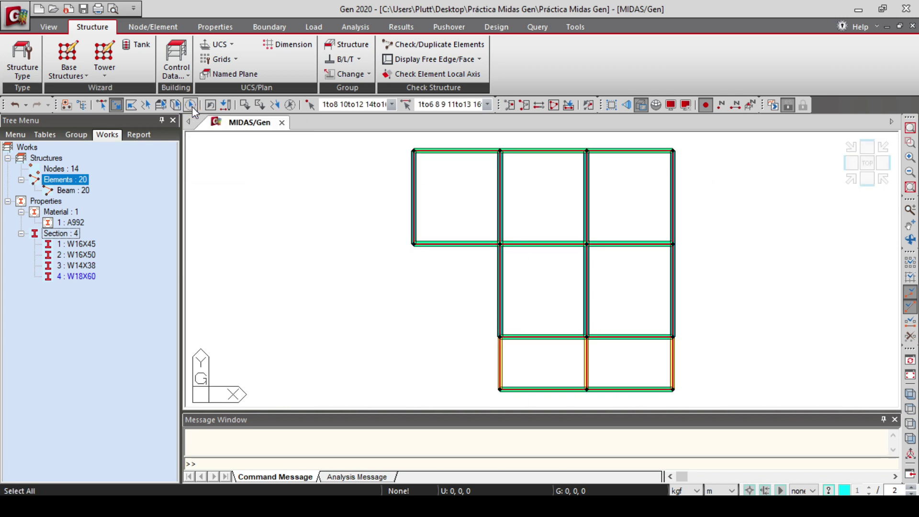
pyautogui.click(166, 37)
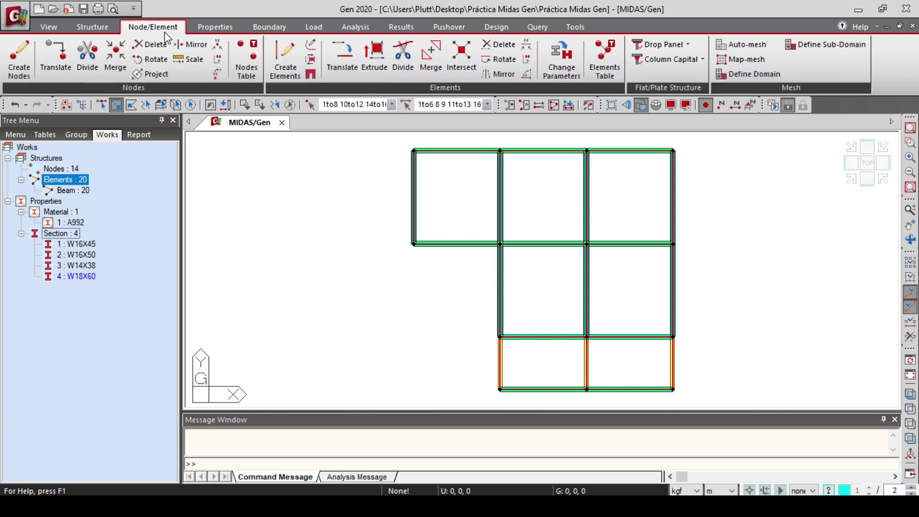
pyautogui.click(375, 54)
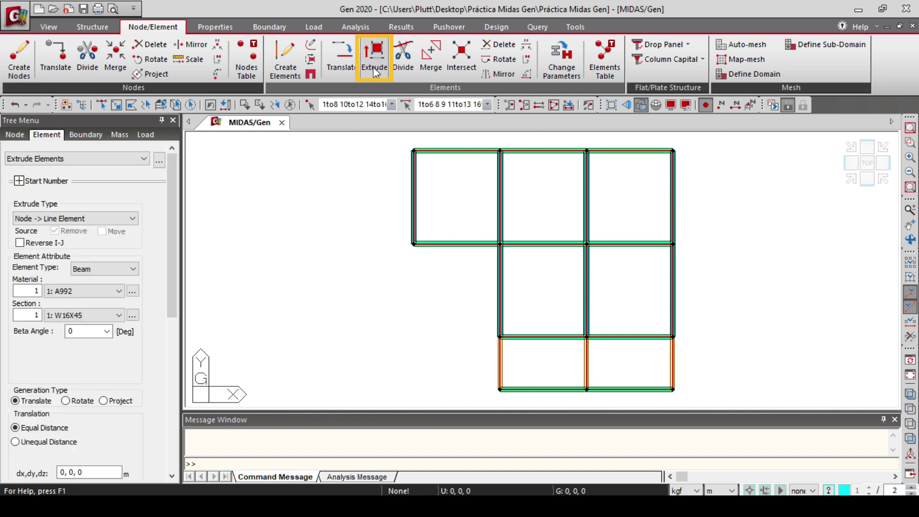
pyautogui.moveTo(175, 199); pyautogui.dragTo(175, 236)
pyautogui.click(116, 191)
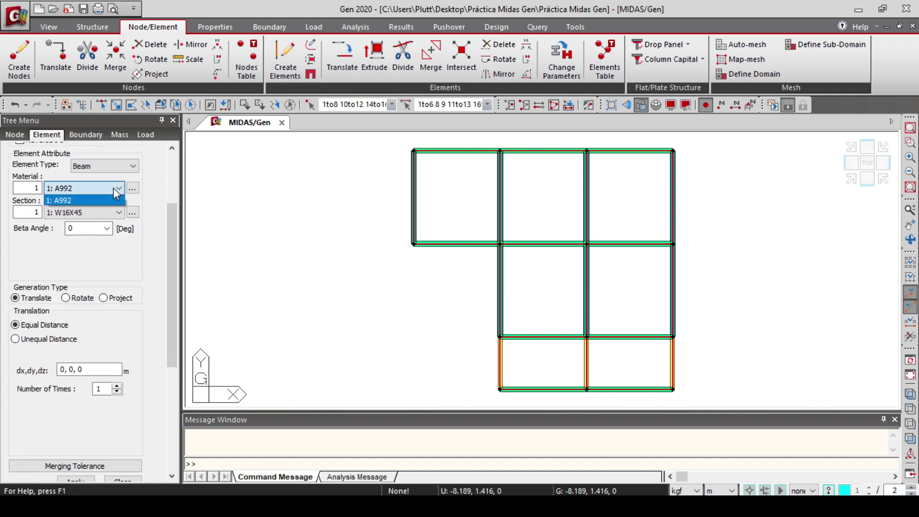
pyautogui.click(90, 201)
pyautogui.click(89, 212)
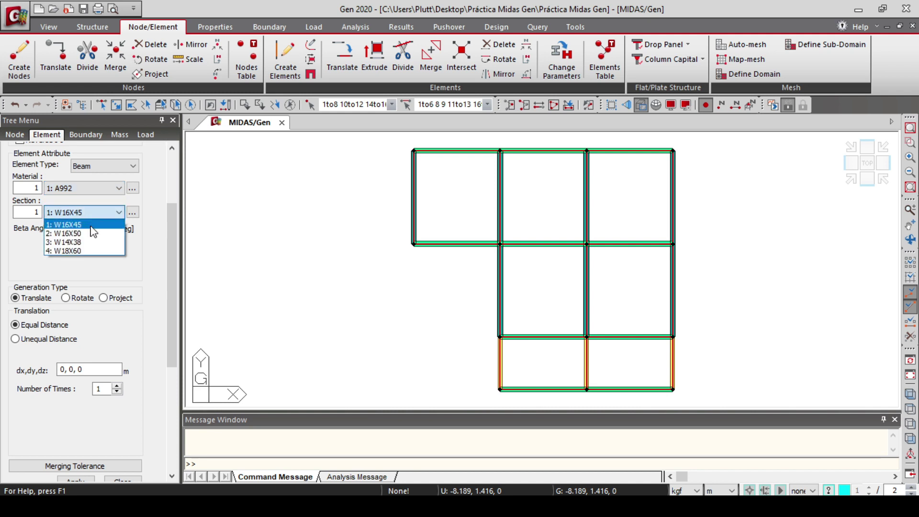
pyautogui.click(86, 251)
pyautogui.scroll(-3, 174, 220)
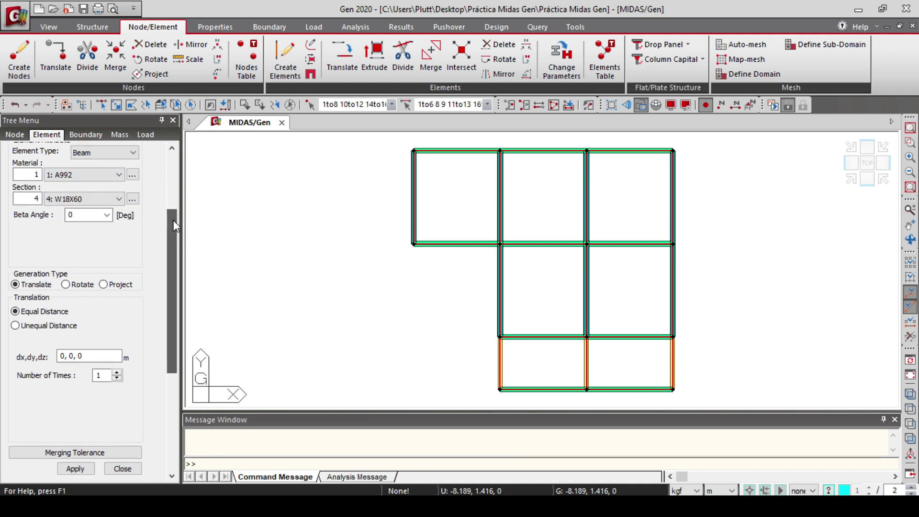
pyautogui.scroll(-2, 173, 258)
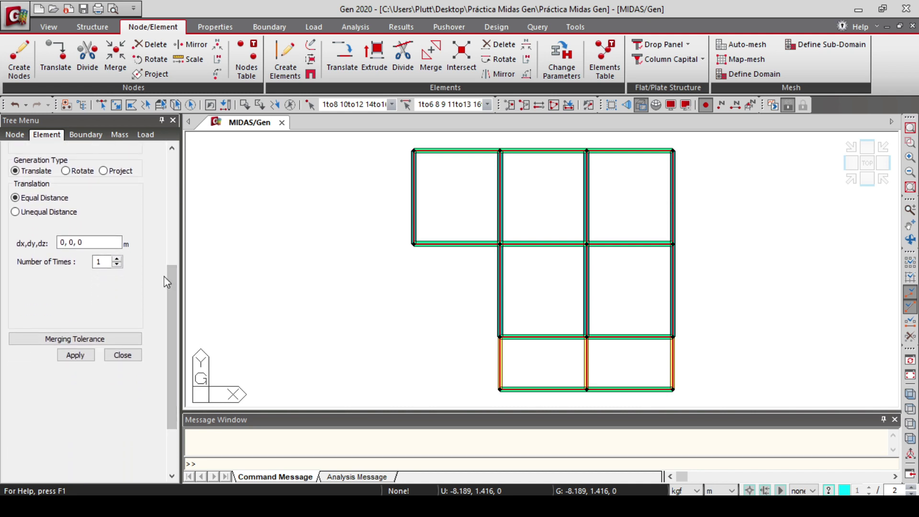
# Extrude the selected nodes once by 0, 0, -4.00 m to generate the columns
pyautogui.click(96, 243)
pyautogui.press('BackSpace')
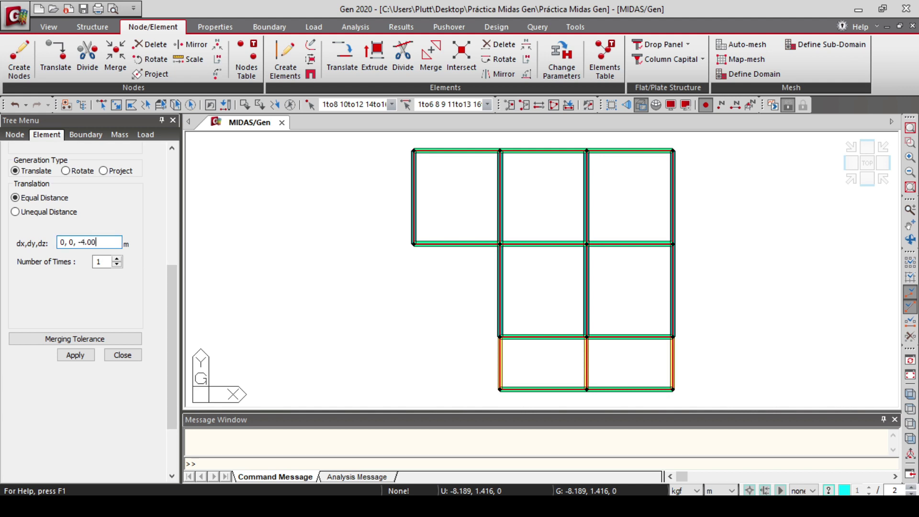
pyautogui.click(87, 359)
pyautogui.click(86, 358)
pyautogui.click(123, 354)
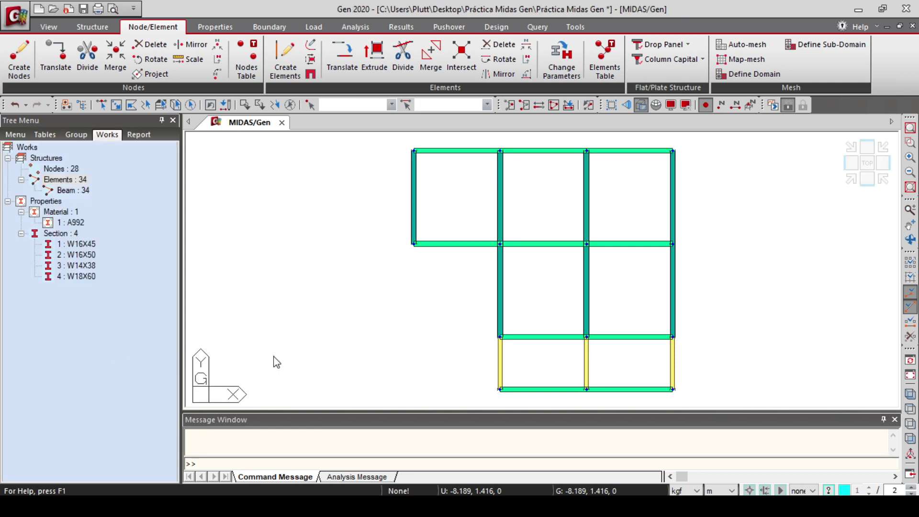
# Examine the section orientation of beams and columns at an interior joint in the isometric view
pyautogui.click(910, 394)
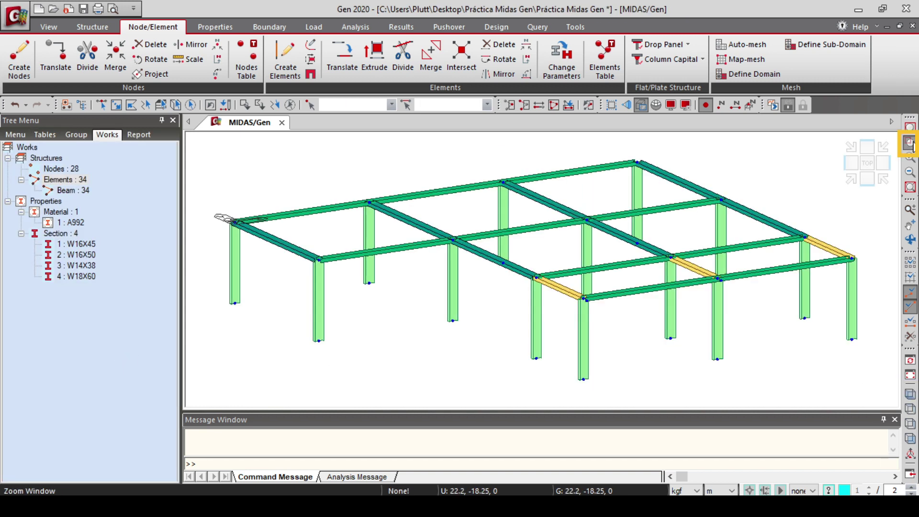
pyautogui.click(912, 144)
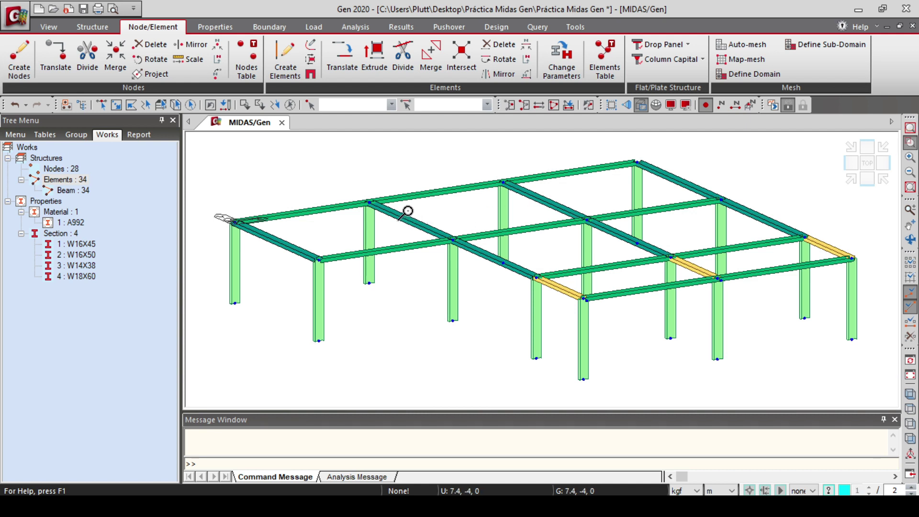
pyautogui.moveTo(408, 211); pyautogui.dragTo(498, 285)
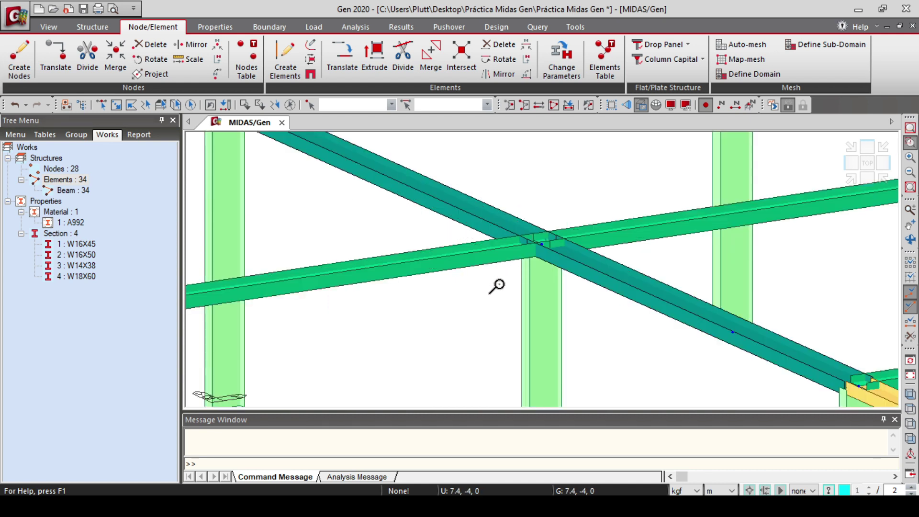
pyautogui.click(910, 128)
# Select all floor beams in plan and change their element local axis by an angle increment of 90 degrees
pyautogui.click(868, 163)
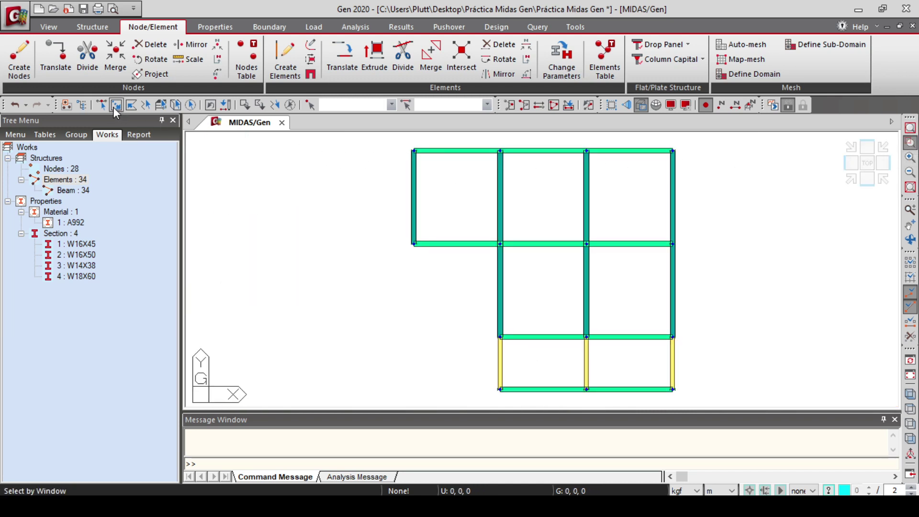
pyautogui.click(115, 110)
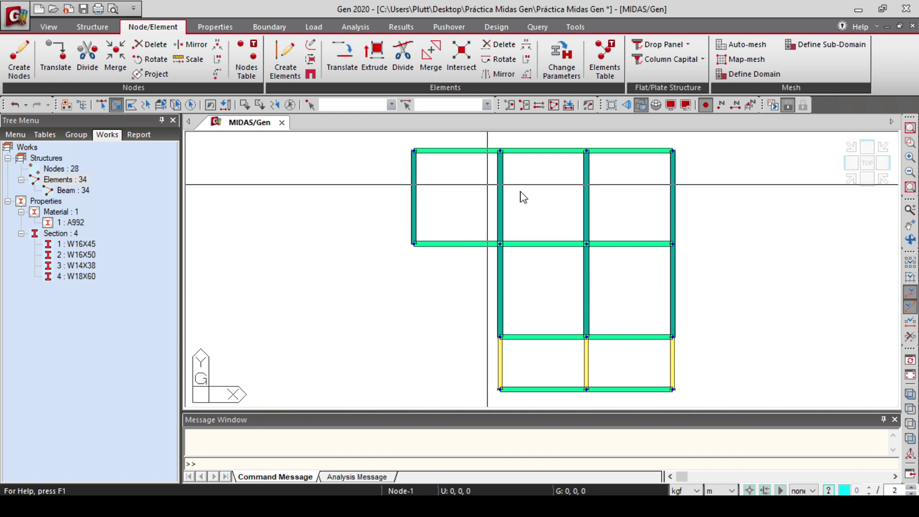
pyautogui.moveTo(712, 220); pyautogui.dragTo(365, 184)
pyautogui.moveTo(718, 285); pyautogui.dragTo(525, 292)
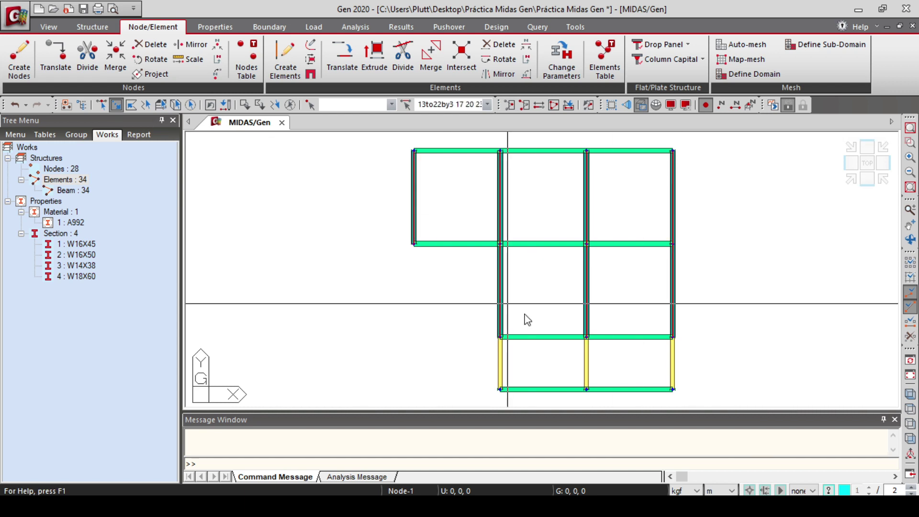
pyautogui.moveTo(722, 353); pyautogui.dragTo(467, 370)
pyautogui.moveTo(660, 401); pyautogui.dragTo(623, 148)
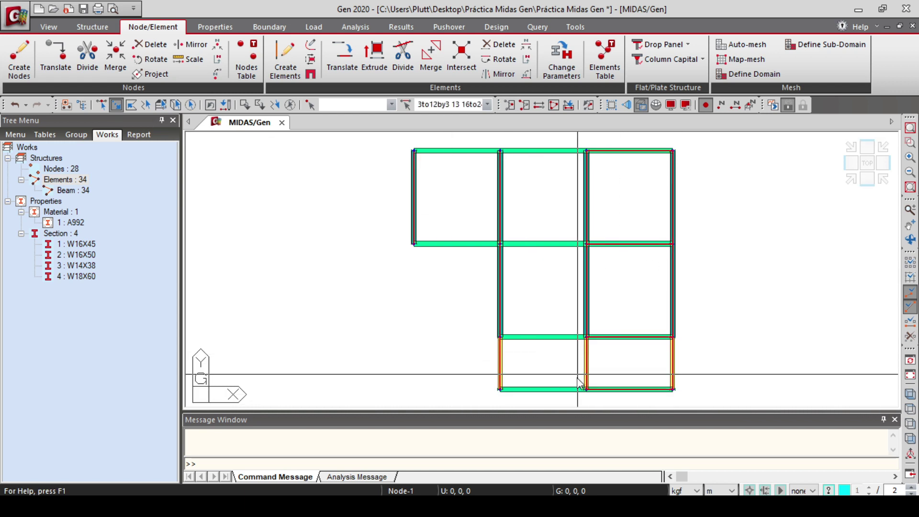
pyautogui.moveTo(568, 394); pyautogui.dragTo(528, 149)
pyautogui.moveTo(464, 283); pyautogui.dragTo(440, 141)
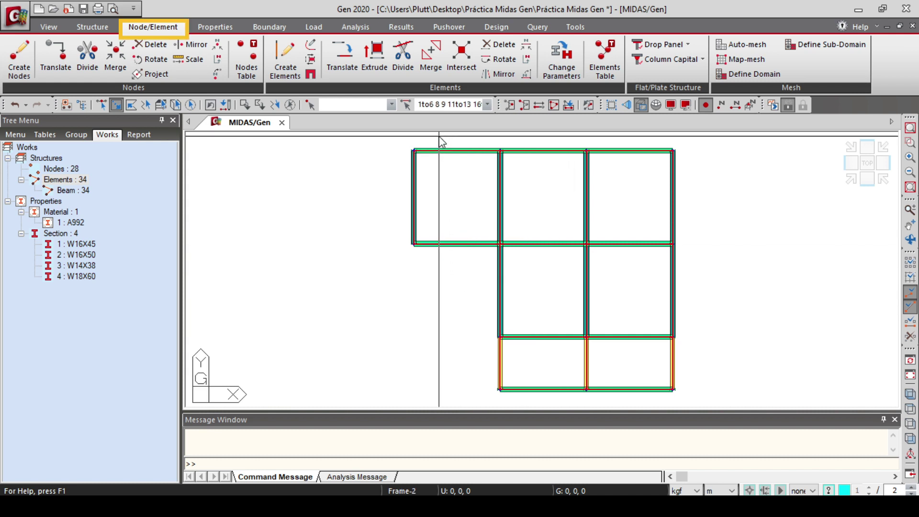
pyautogui.click(555, 65)
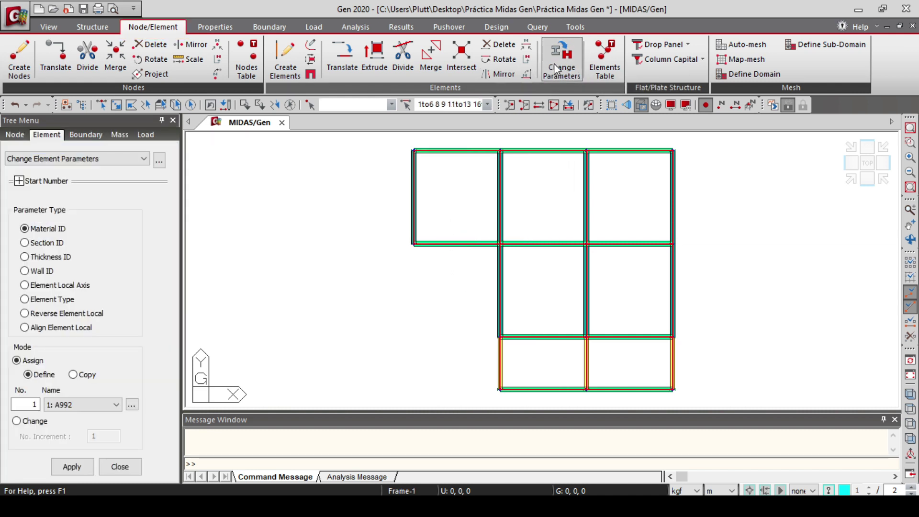
pyautogui.click(25, 285)
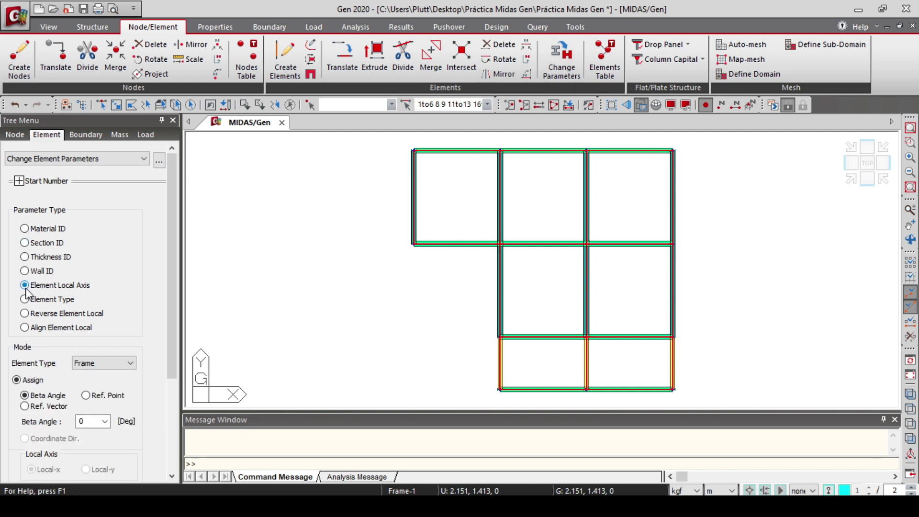
pyautogui.scroll(-5, 176, 206)
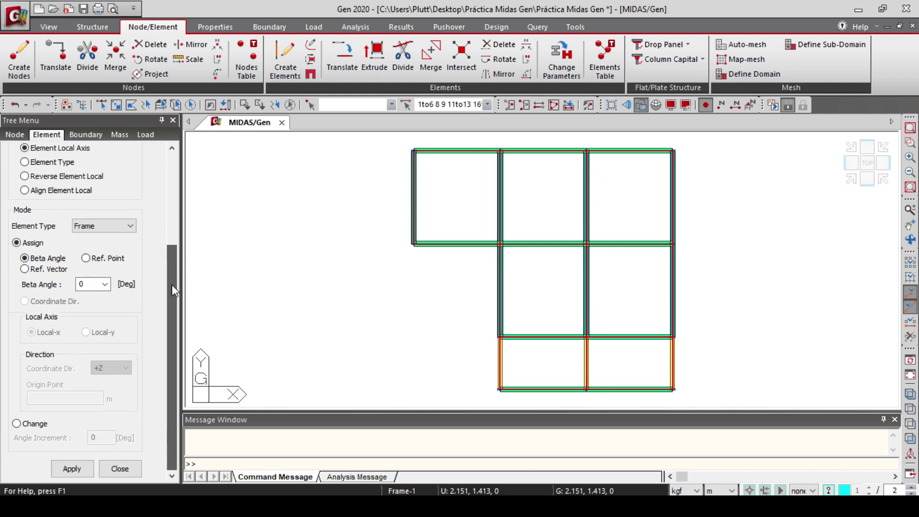
pyautogui.click(17, 424)
pyautogui.click(100, 437)
pyautogui.write('9')
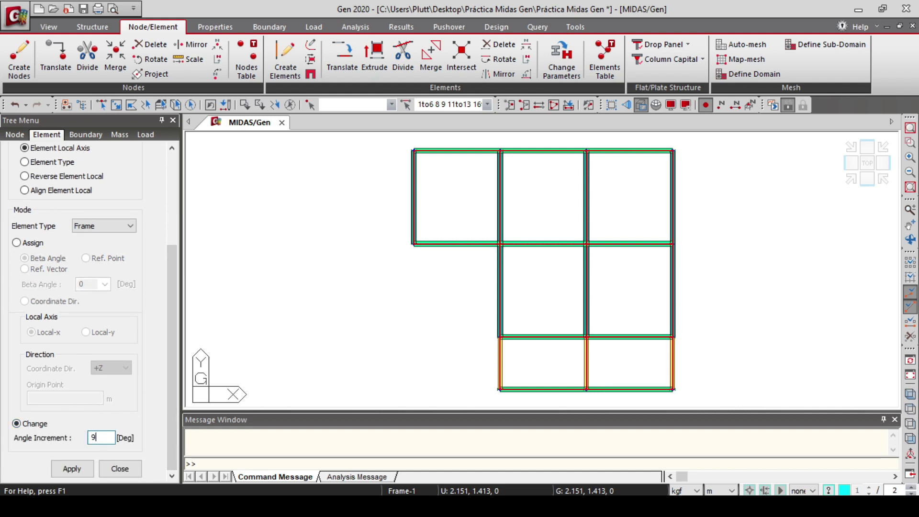
pyautogui.write('0')
pyautogui.click(78, 472)
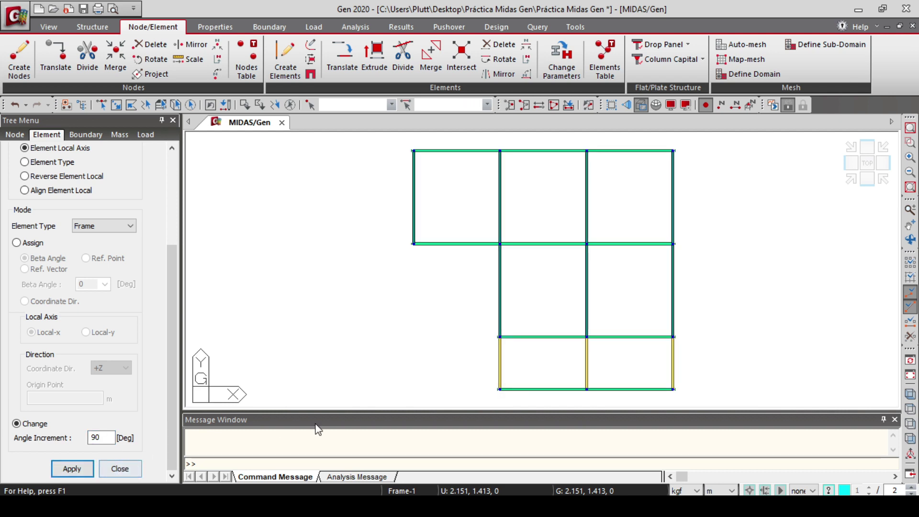
# Examine a close-up of the interior beam-column joint in isometric view to check the beam and column orientation
pyautogui.click(911, 394)
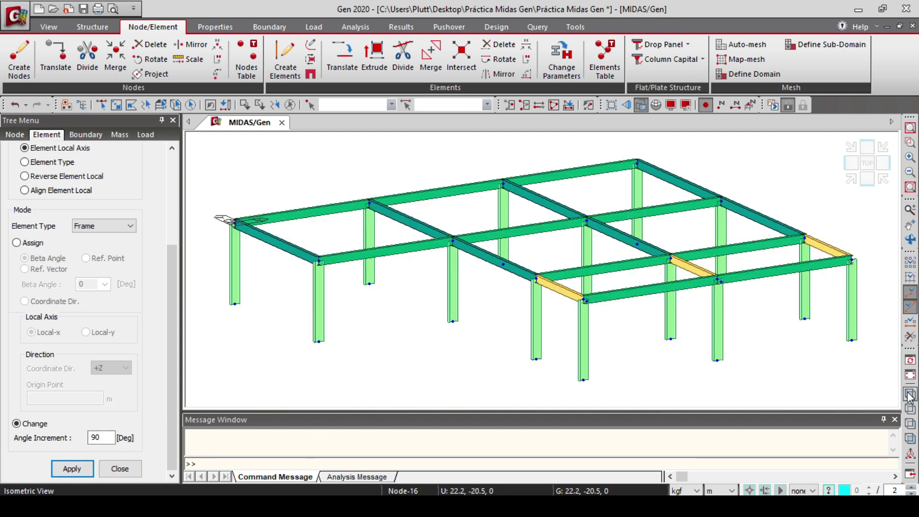
pyautogui.click(910, 142)
pyautogui.moveTo(393, 198); pyautogui.dragTo(524, 304)
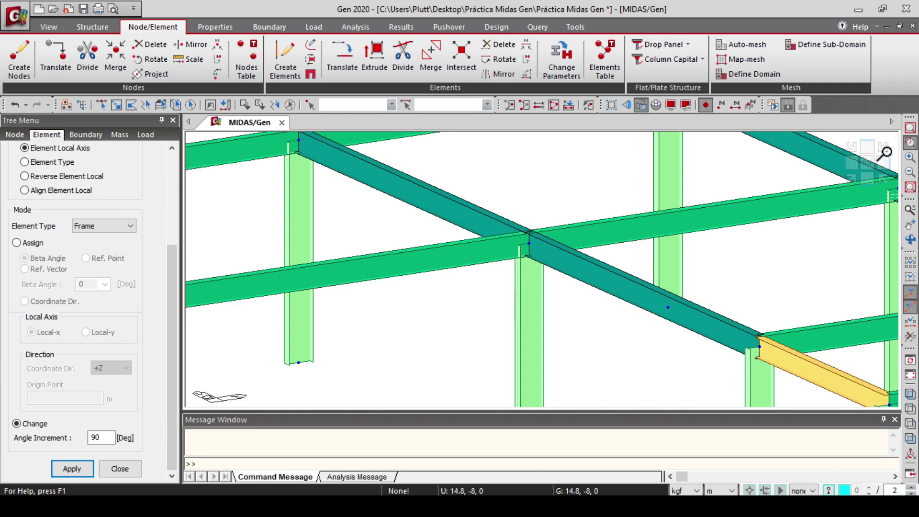
pyautogui.click(910, 131)
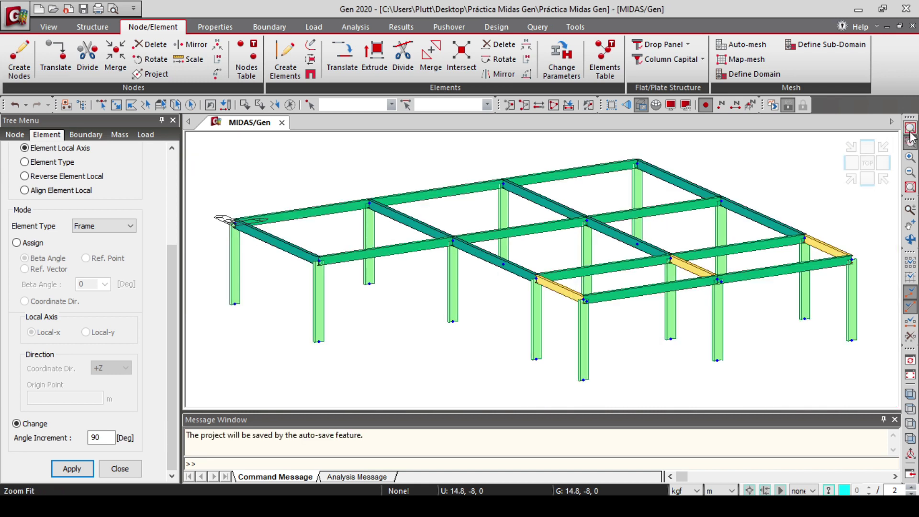
# Change the local axis of all columns by a 90-degree angle increment, selecting them in the front view, and save the project
pyautogui.click(868, 180)
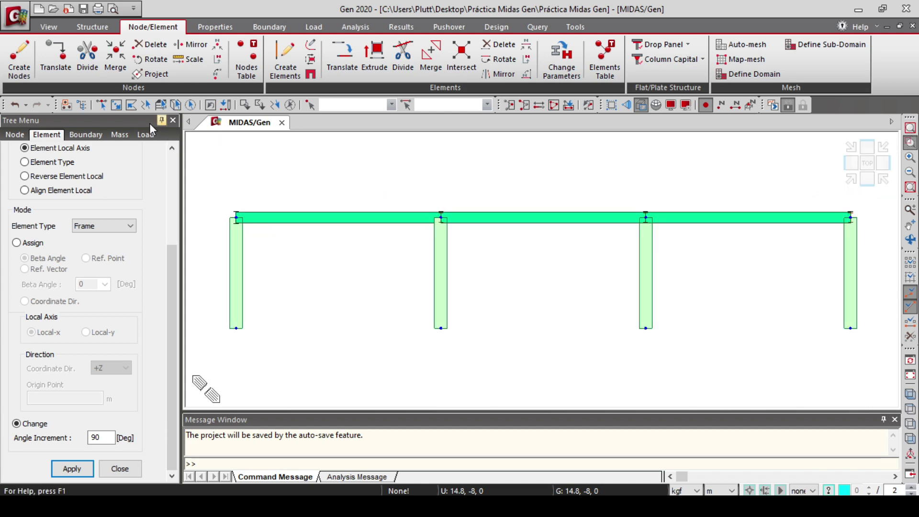
pyautogui.click(116, 105)
pyautogui.moveTo(878, 292); pyautogui.dragTo(207, 248)
pyautogui.moveTo(172, 310); pyautogui.dragTo(170, 271)
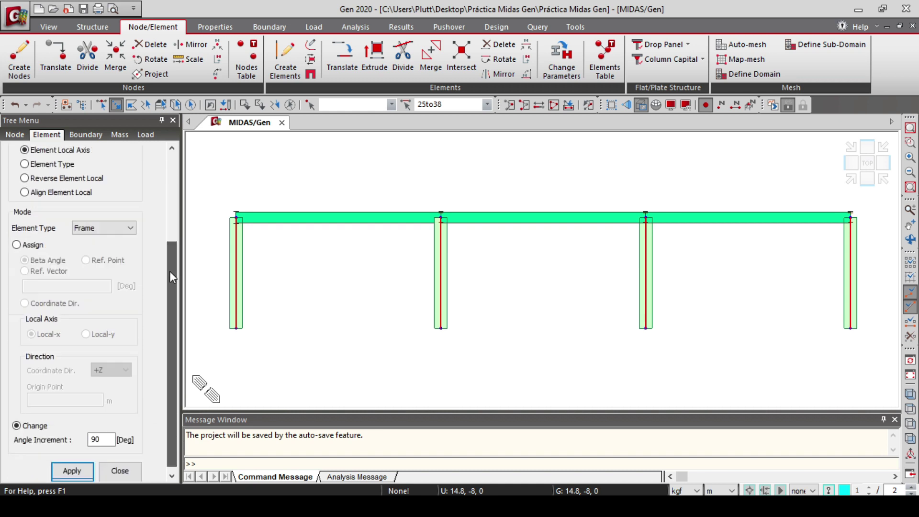
pyautogui.doubleClick(94, 438)
pyautogui.click(84, 471)
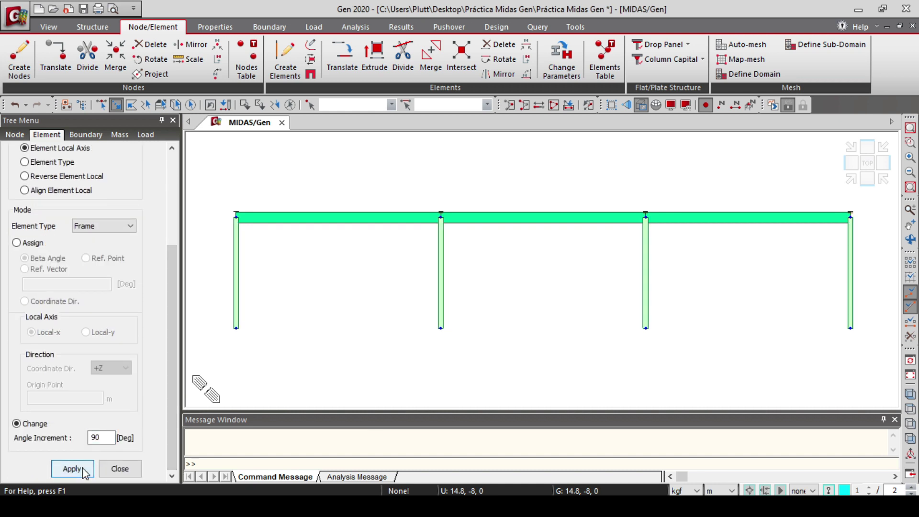
pyautogui.click(911, 394)
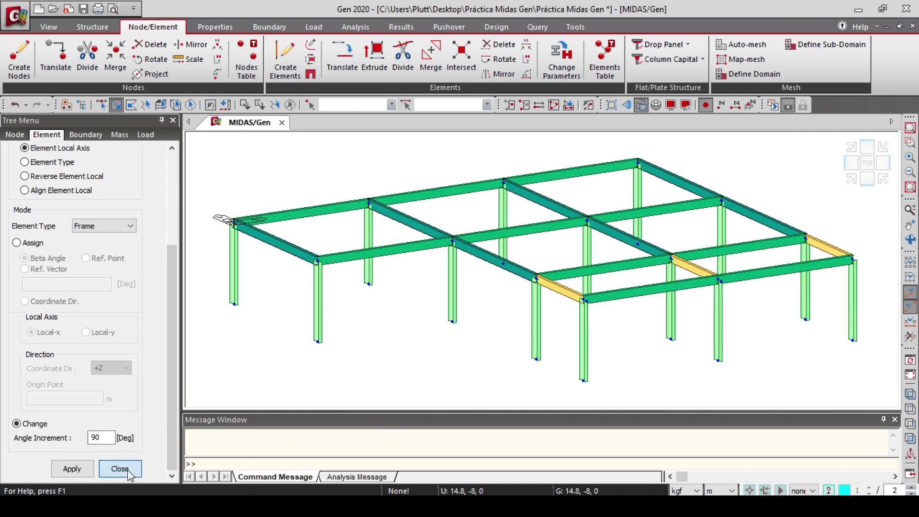
pyautogui.click(121, 470)
pyautogui.hotkey('ctrl', 's')
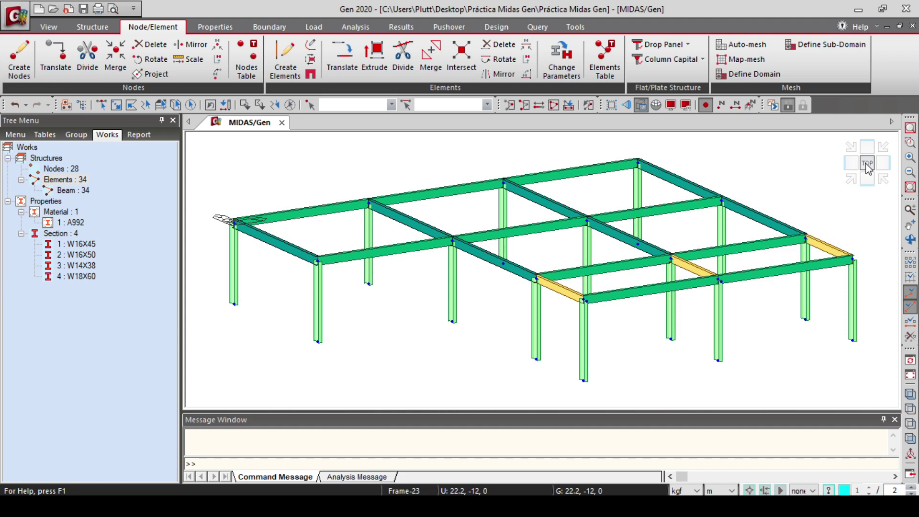
# Extrude the floor-level nodes, except the outer row of the short bays, 3.20 m upward as W18X60 columns with a 90-degree beta angle, and save
pyautogui.moveTo(868, 165); pyautogui.dragTo(874, 169)
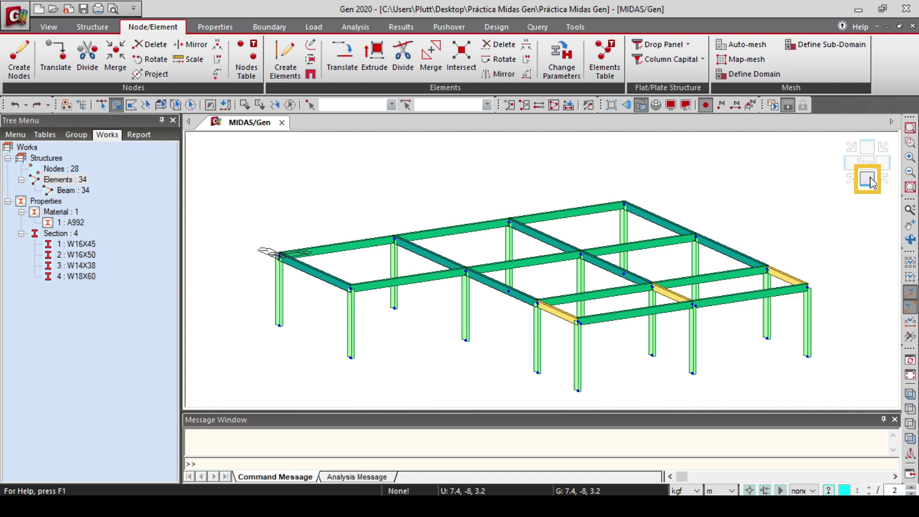
pyautogui.click(868, 180)
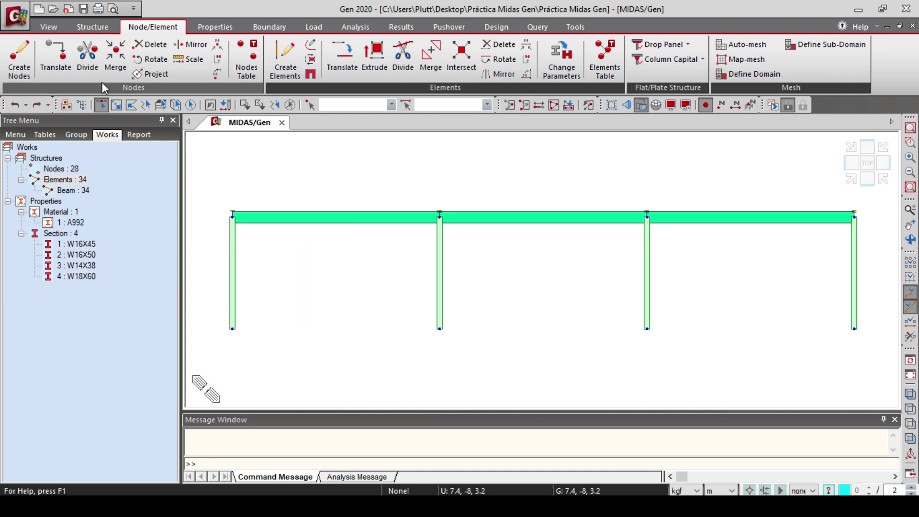
pyautogui.click(116, 105)
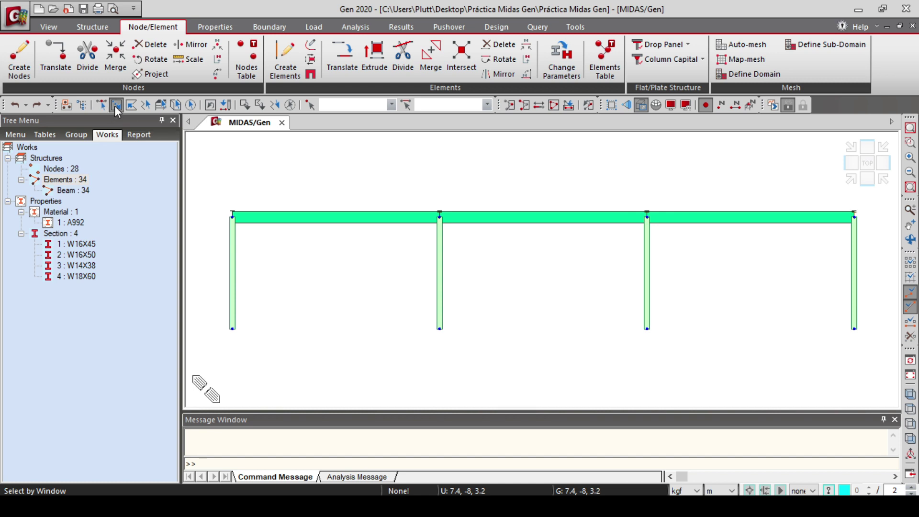
pyautogui.moveTo(218, 201); pyautogui.dragTo(871, 228)
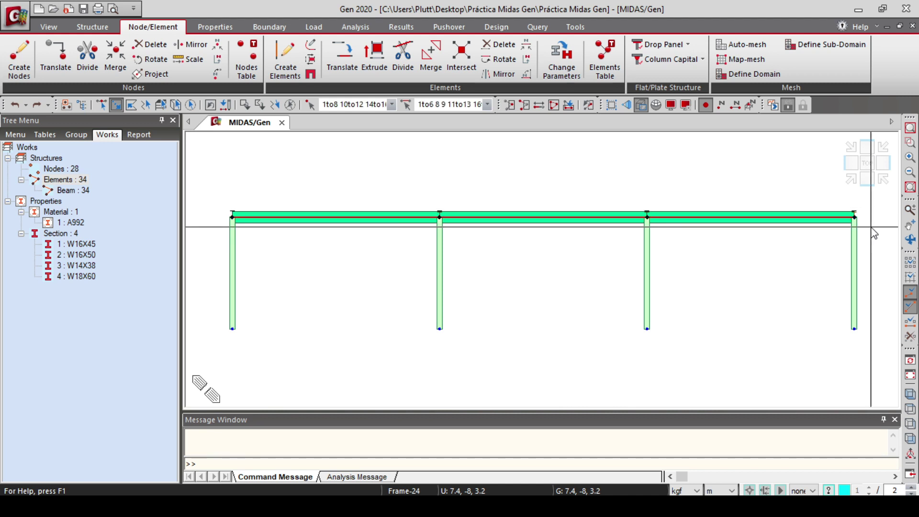
pyautogui.click(867, 163)
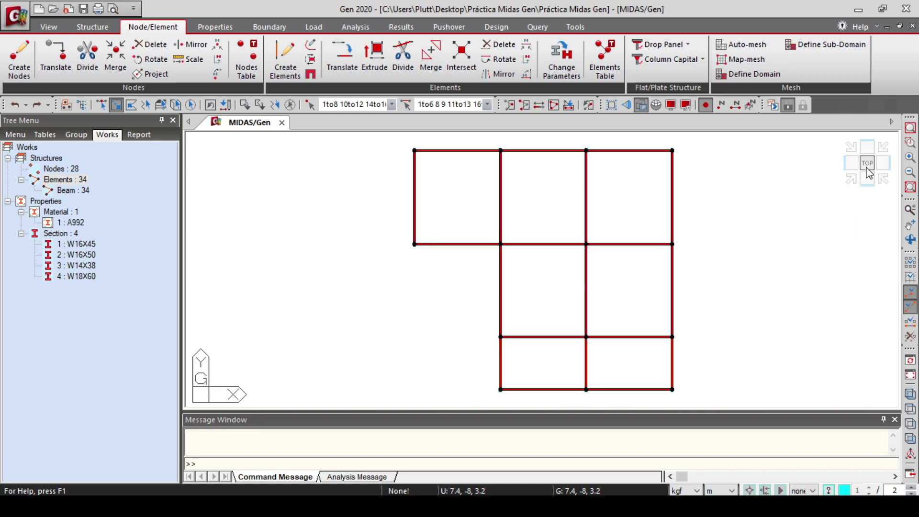
pyautogui.click(244, 105)
pyautogui.moveTo(697, 400); pyautogui.dragTo(450, 356)
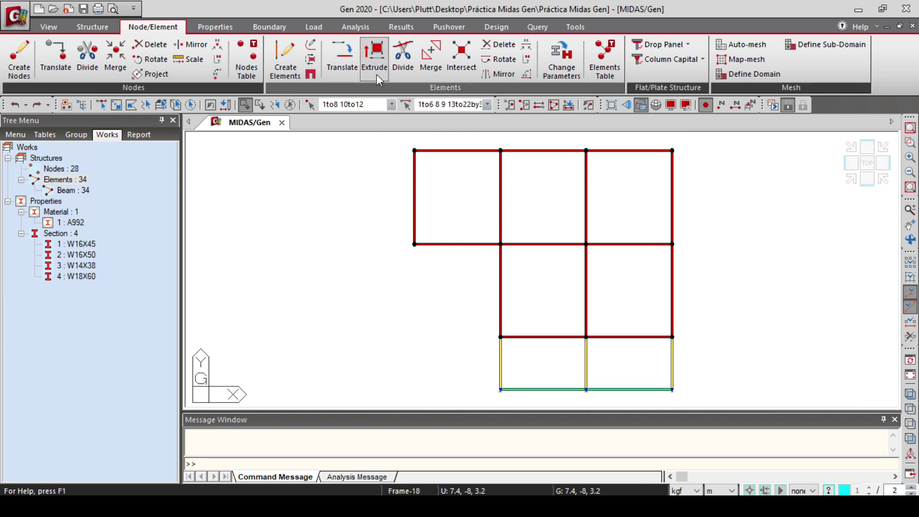
pyautogui.click(375, 58)
pyautogui.click(84, 315)
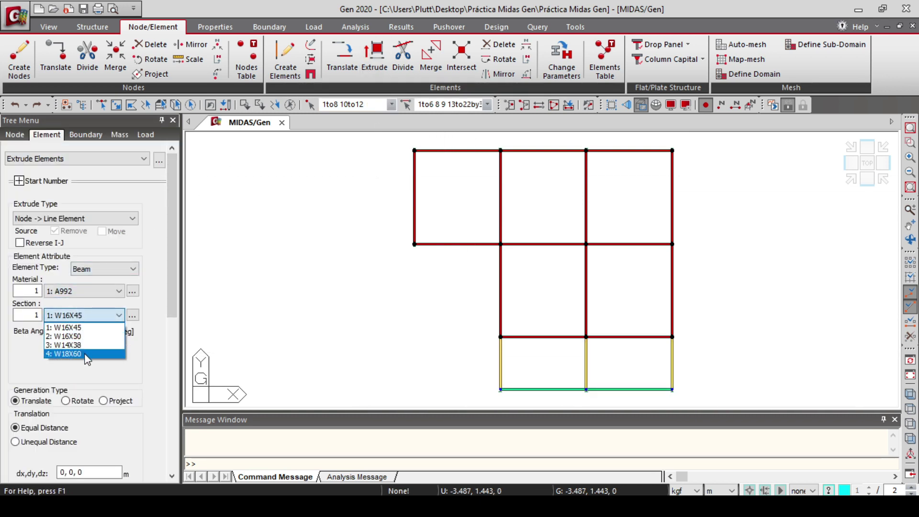
pyautogui.click(67, 354)
pyautogui.scroll(-3, 86, 358)
pyautogui.click(107, 213)
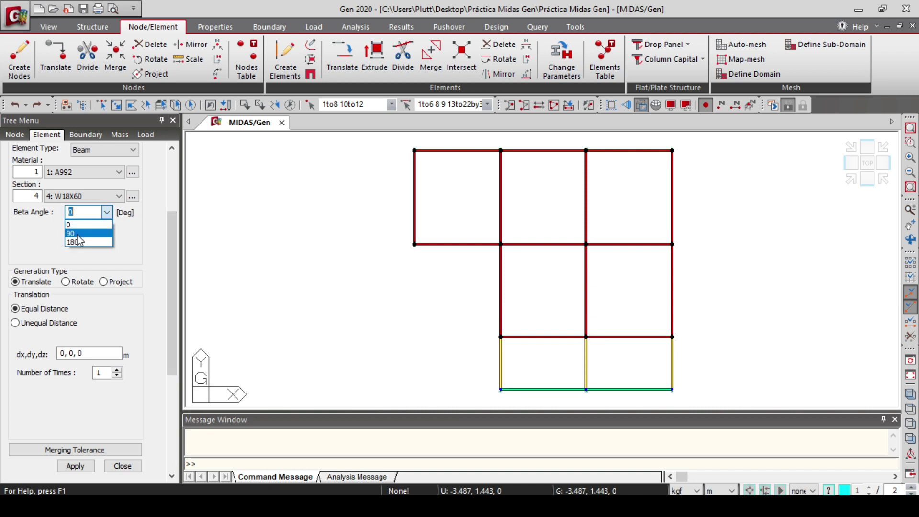
pyautogui.click(77, 234)
pyautogui.scroll(-3, 78, 235)
pyautogui.click(86, 284)
pyautogui.press('BackSpace')
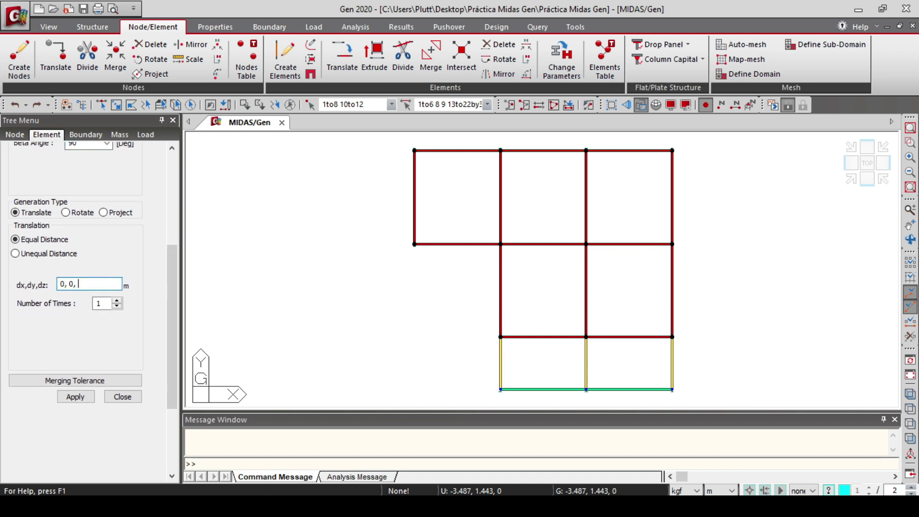
pyautogui.write('3.20')
pyautogui.click(76, 397)
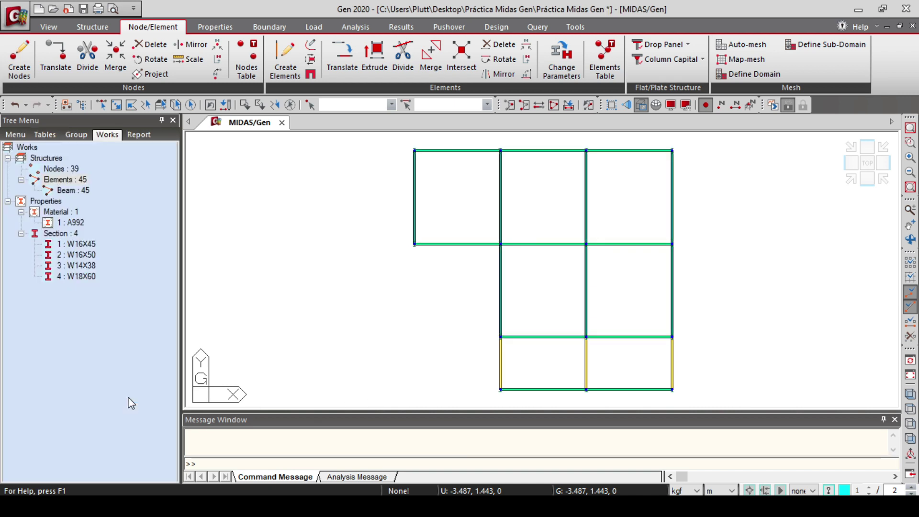
pyautogui.click(912, 394)
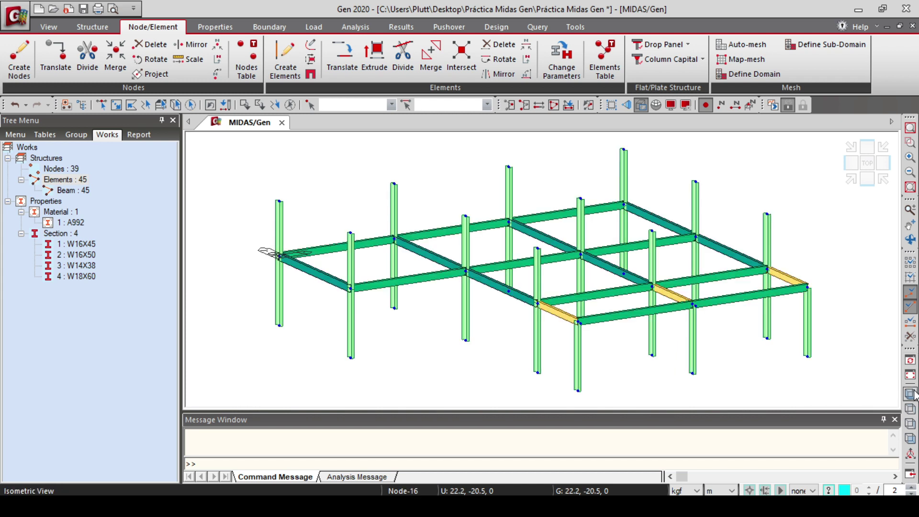
pyautogui.hotkey('ctrl', 's')
# Copy the floor-level beams, except those of the short yellow-beam bays, by 0, 0, 3.20 m onto the upper columns and save the project
pyautogui.click(867, 178)
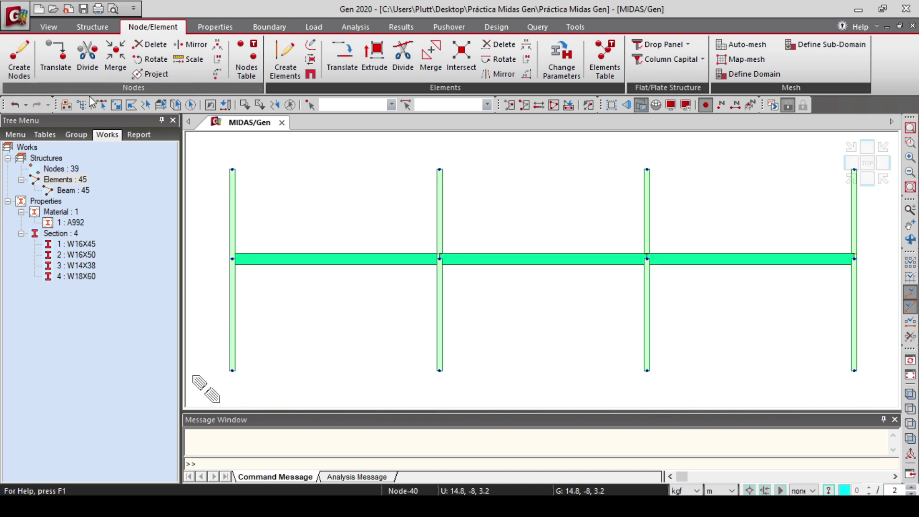
pyautogui.click(116, 104)
pyautogui.moveTo(206, 246); pyautogui.dragTo(869, 270)
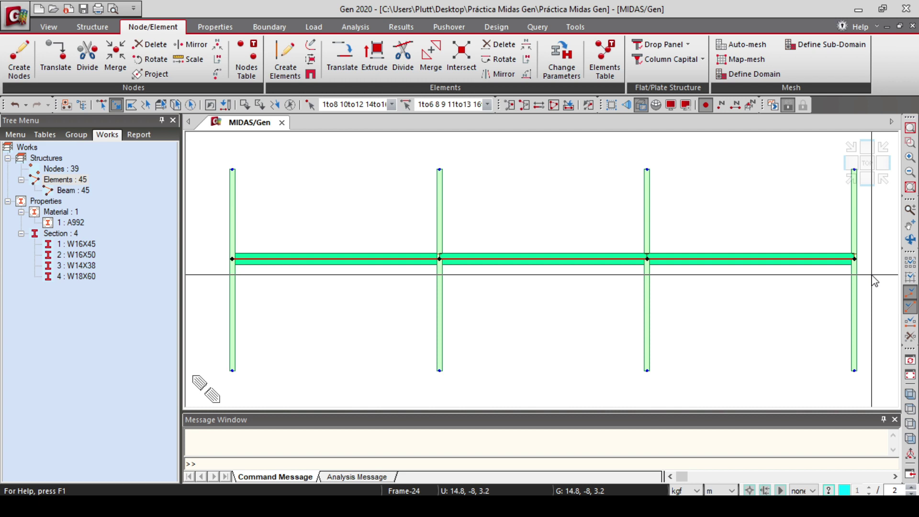
pyautogui.click(868, 169)
pyautogui.click(245, 104)
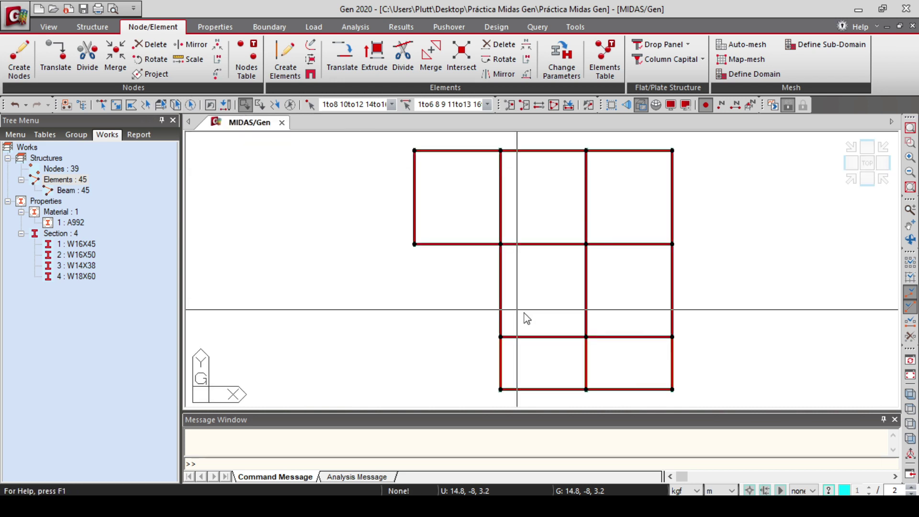
pyautogui.moveTo(692, 397); pyautogui.dragTo(455, 364)
pyautogui.hotkey('ctrl', 'i')
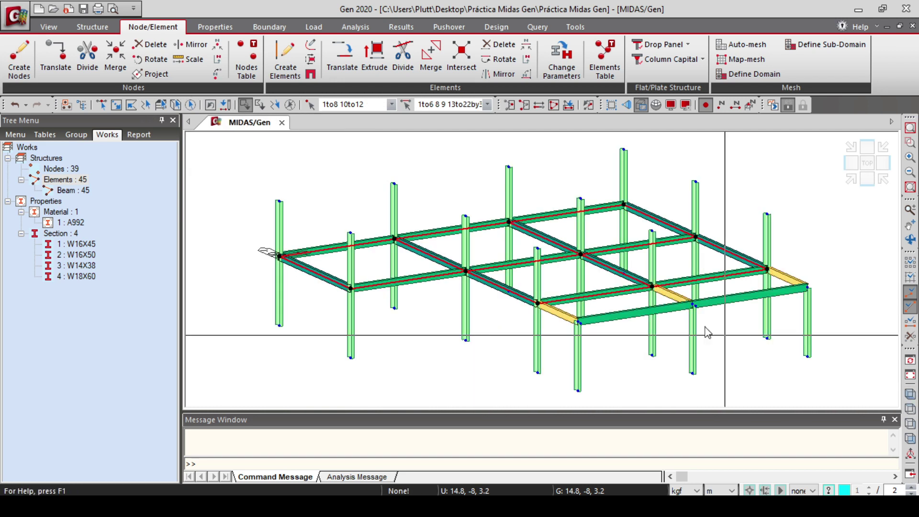
pyautogui.click(345, 58)
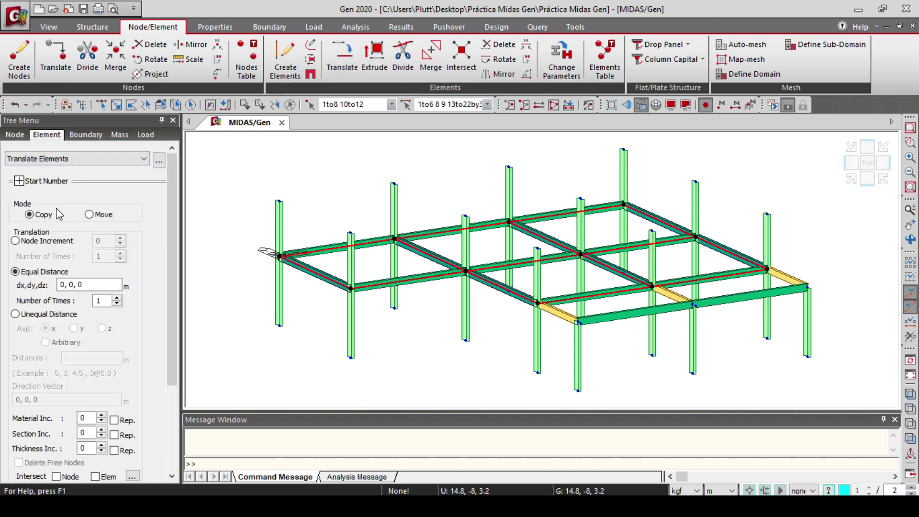
pyautogui.click(104, 283)
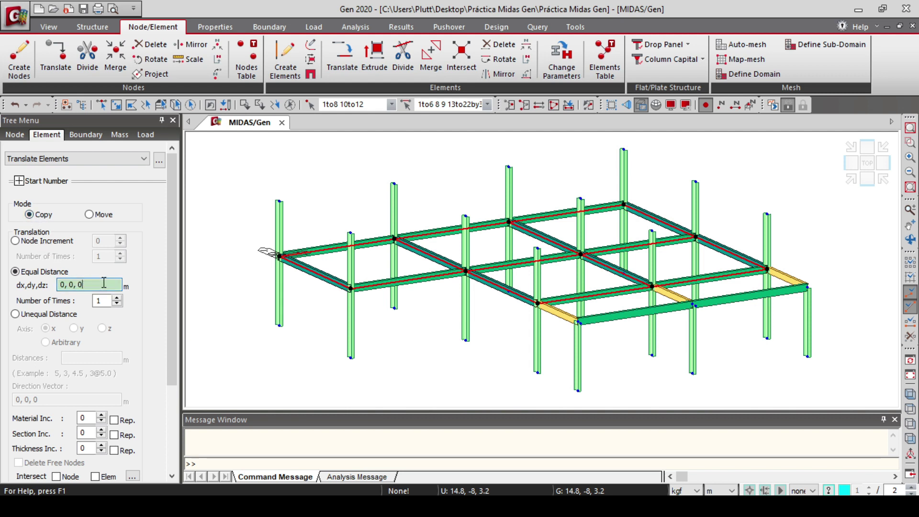
pyautogui.press('BackSpace')
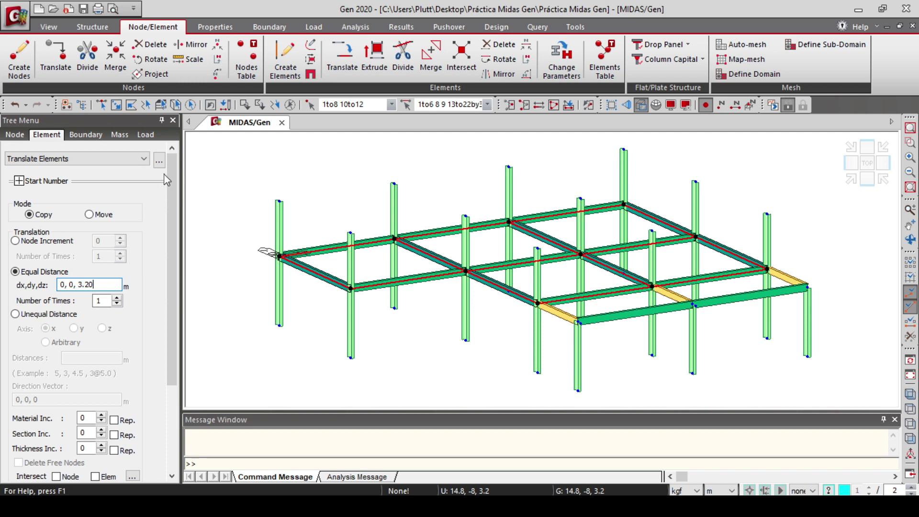
pyautogui.moveTo(169, 181); pyautogui.dragTo(177, 255)
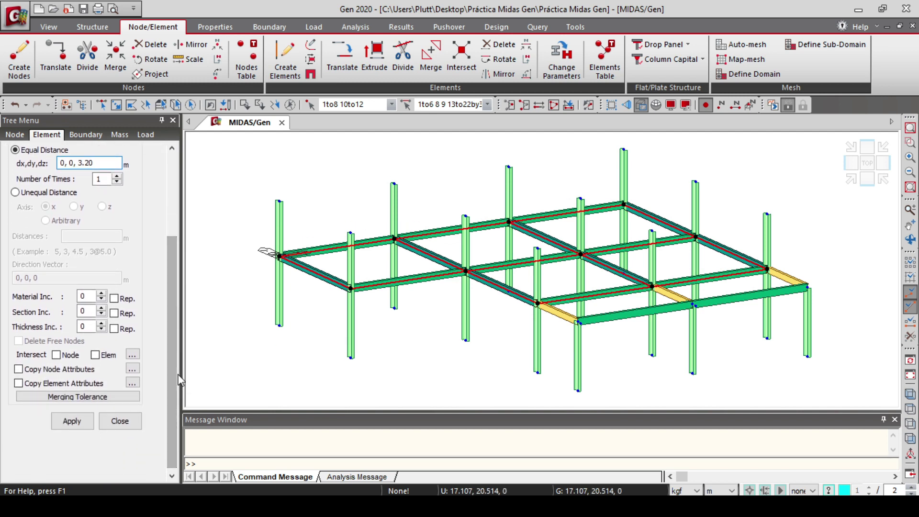
pyautogui.click(66, 428)
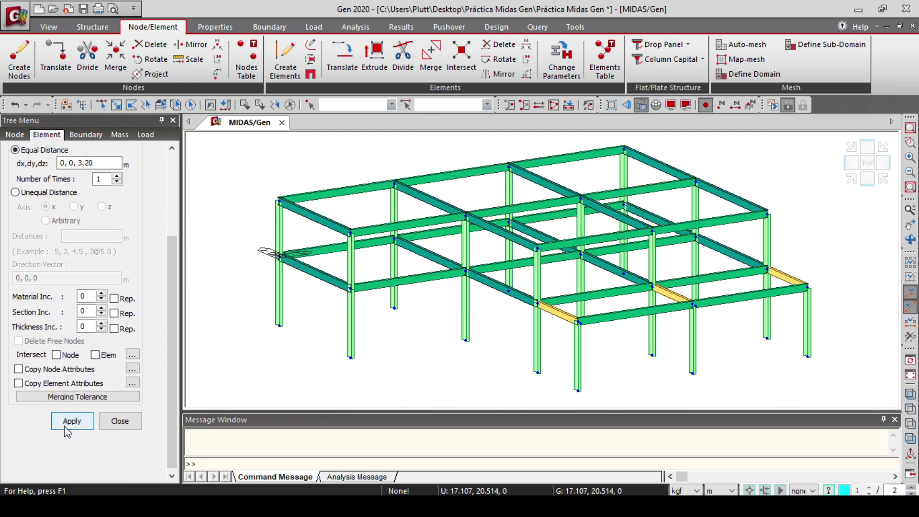
pyautogui.click(119, 424)
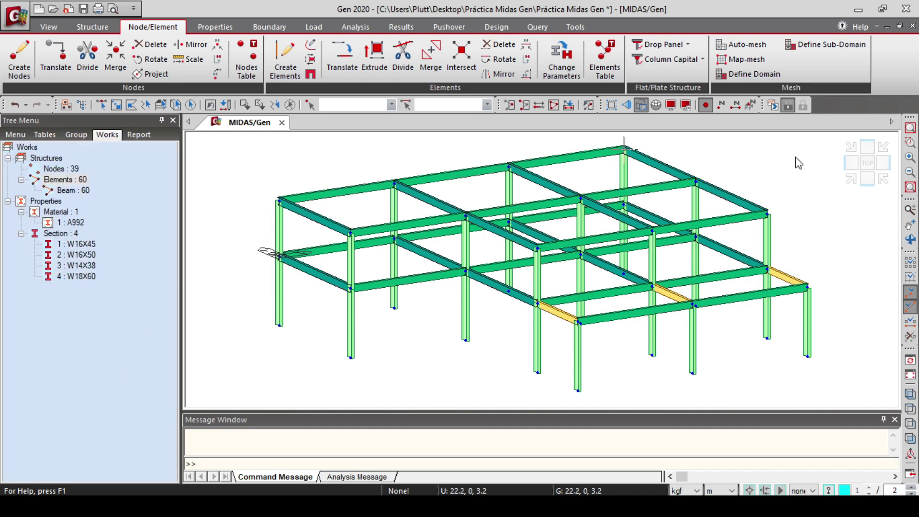
pyautogui.hotkey('ctrl', 's')
# Copy the upper storey's beams and columns by 0, 0, 3.20 m for only the two full-size bays farthest along Y and X, and save
pyautogui.click(870, 178)
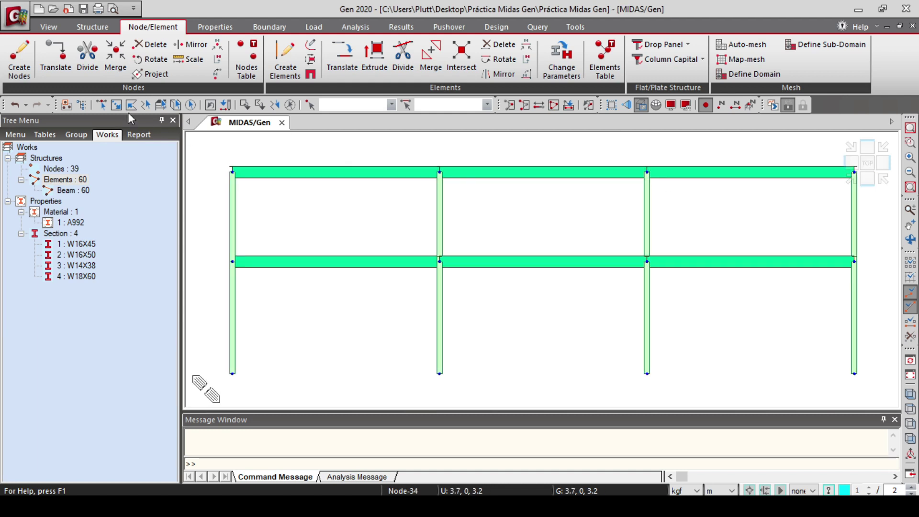
pyautogui.click(117, 105)
pyautogui.moveTo(207, 149); pyautogui.dragTo(405, 202)
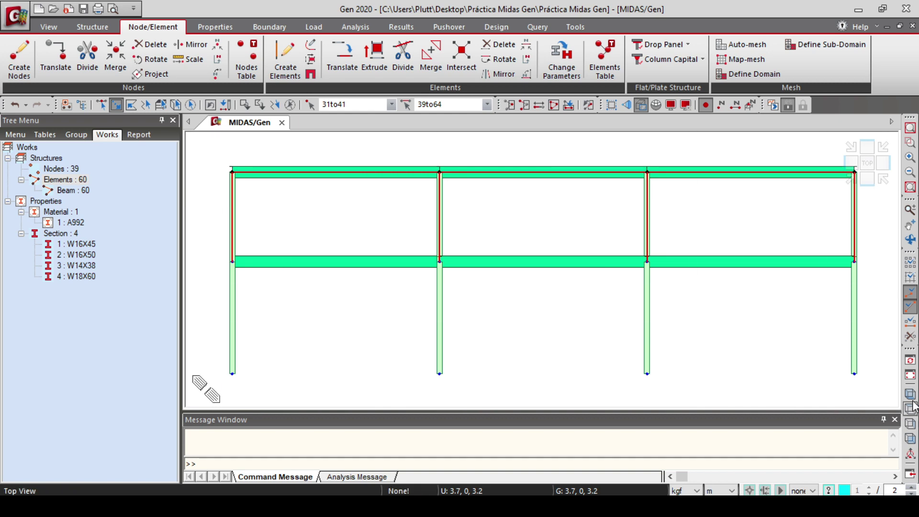
pyautogui.click(910, 394)
pyautogui.click(868, 163)
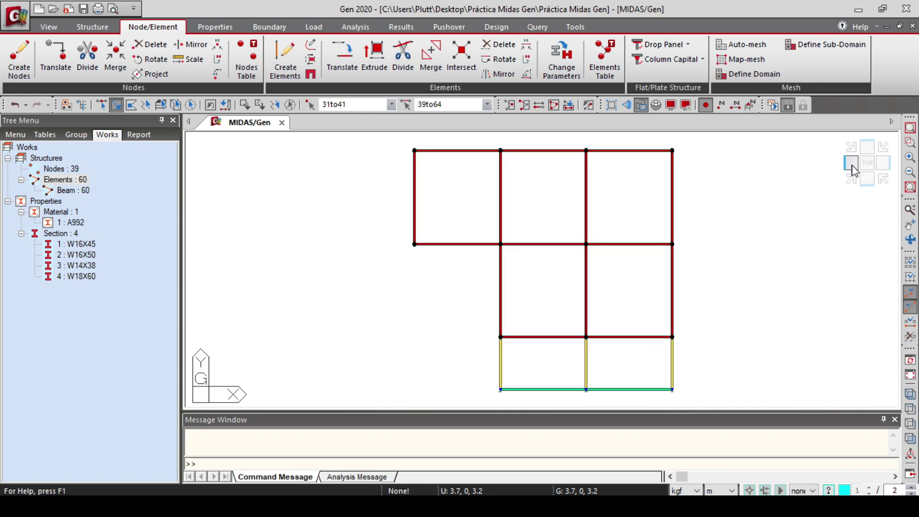
pyautogui.click(246, 106)
pyautogui.moveTo(714, 351); pyautogui.dragTo(479, 268)
pyautogui.moveTo(462, 281); pyautogui.dragTo(396, 154)
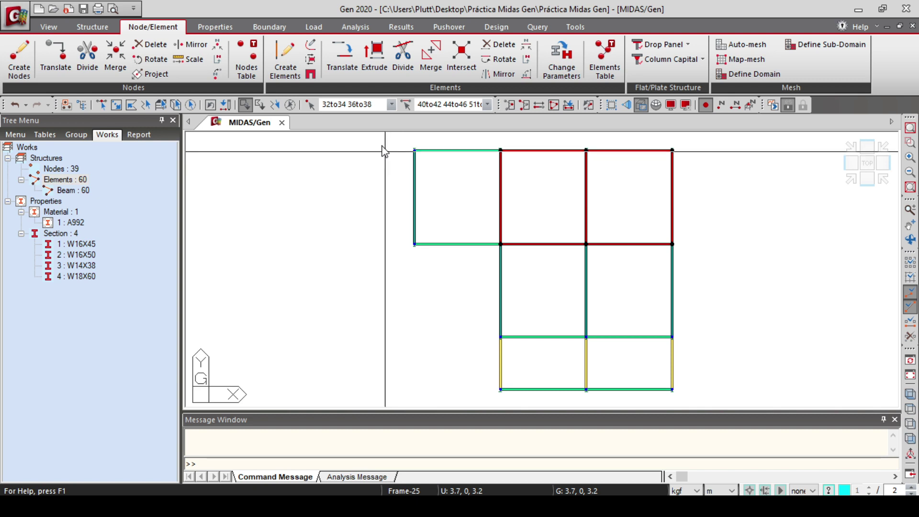
pyautogui.click(345, 70)
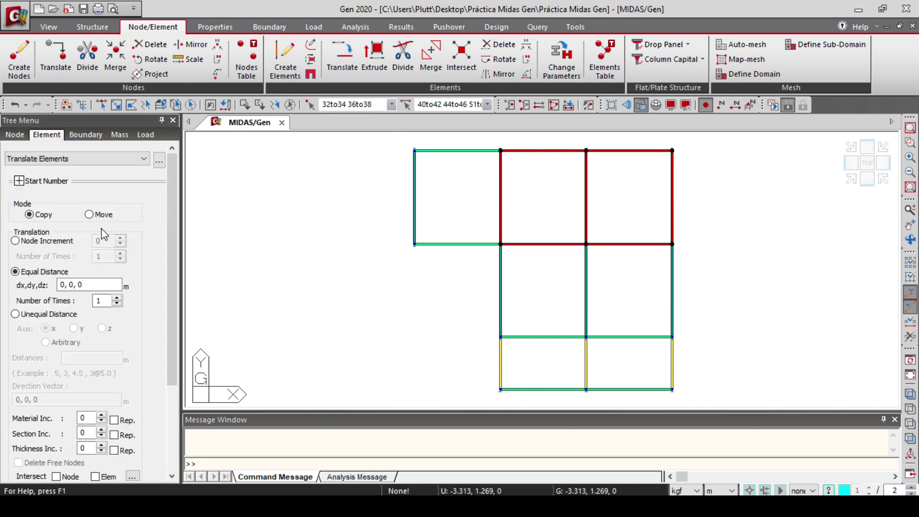
pyautogui.write('20')
pyautogui.moveTo(169, 168); pyautogui.dragTo(171, 269)
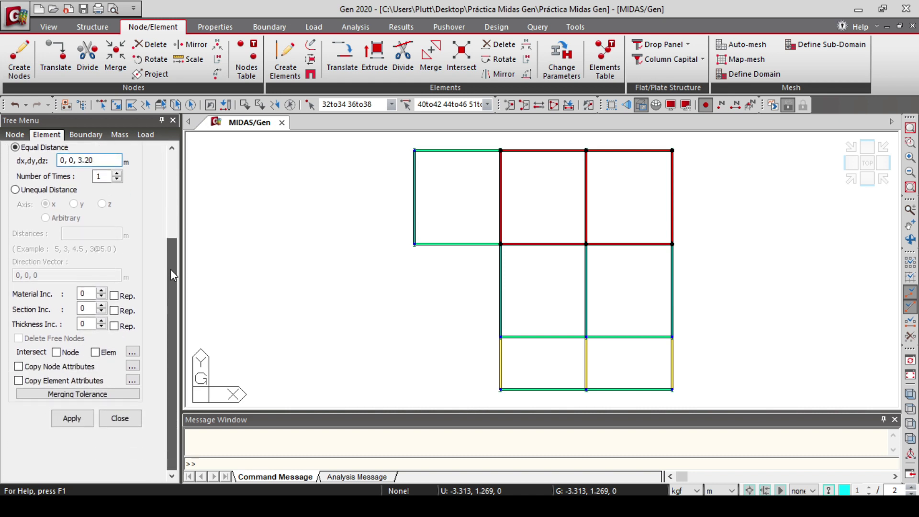
pyautogui.click(61, 421)
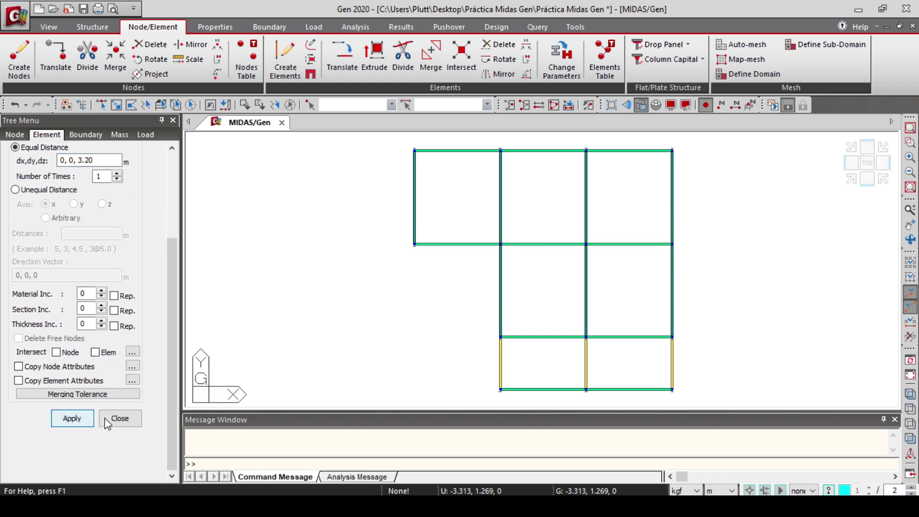
pyautogui.click(107, 421)
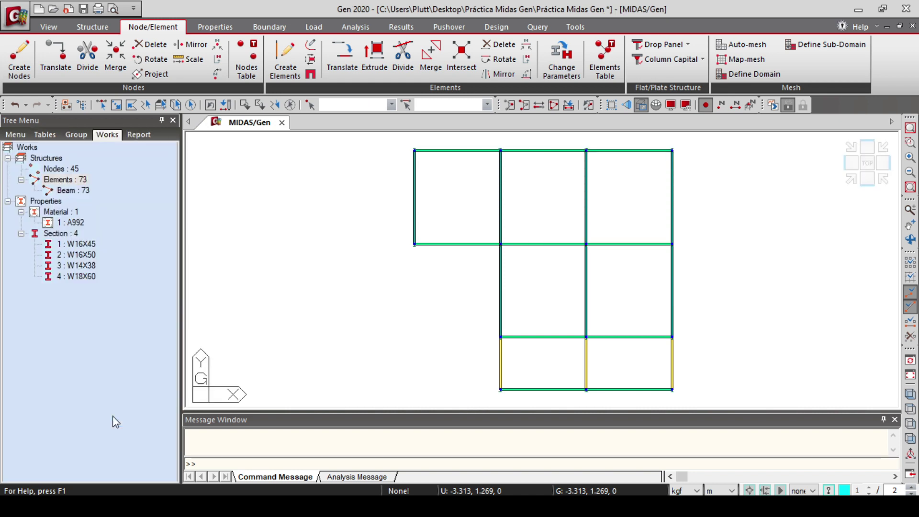
pyautogui.click(915, 396)
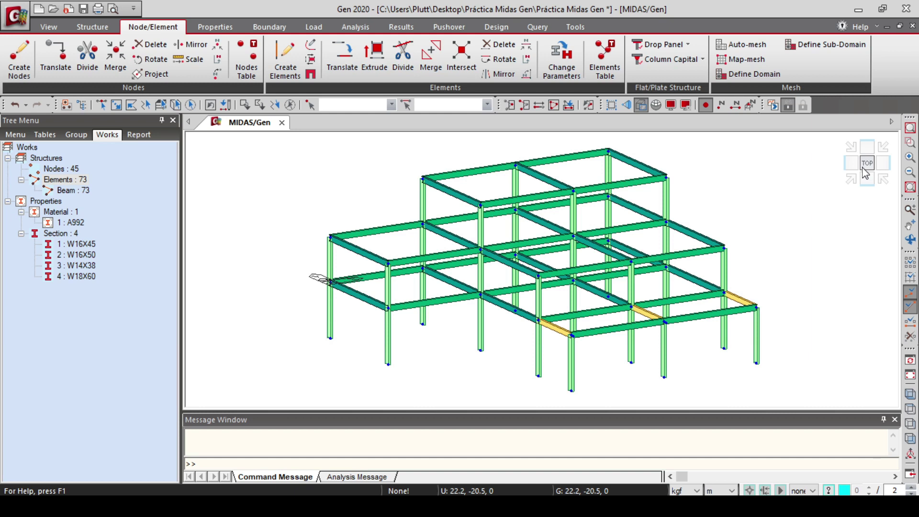
pyautogui.hotkey('ctrl', 's')
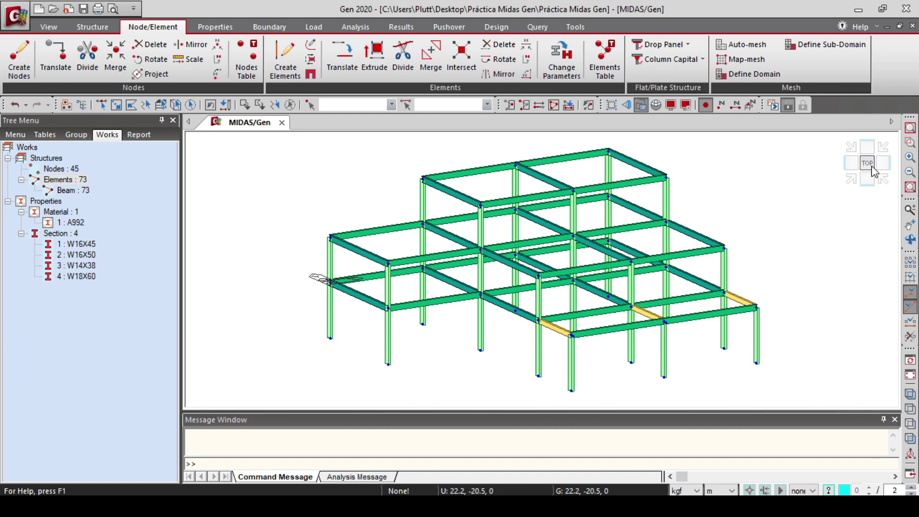
# Create A992 W14X38 beams with zero beta angle across the three-bay row at first-floor level, joining the girder midpoints
pyautogui.click(287, 69)
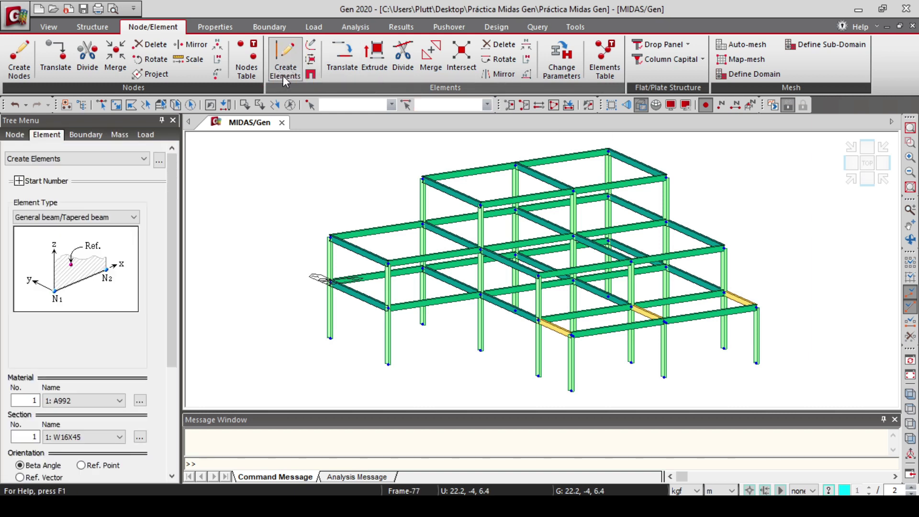
pyautogui.moveTo(176, 192); pyautogui.dragTo(176, 292)
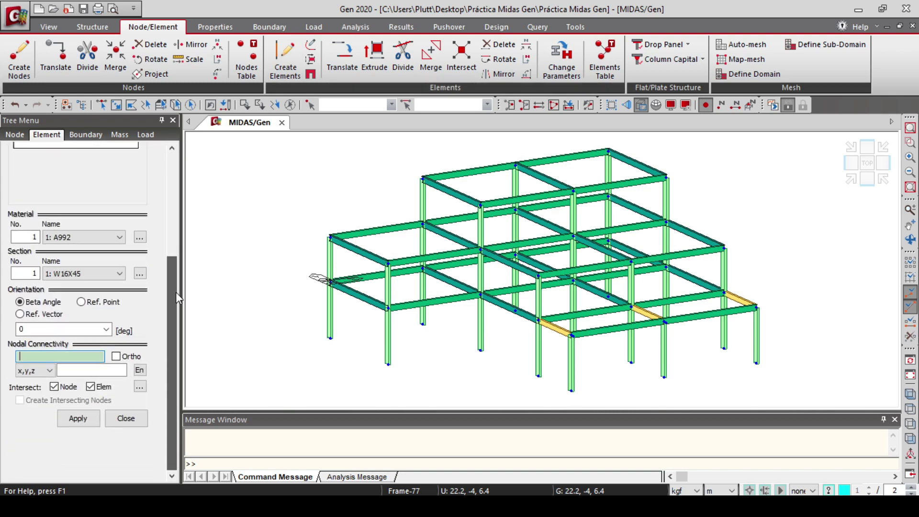
pyautogui.click(93, 238)
pyautogui.click(79, 254)
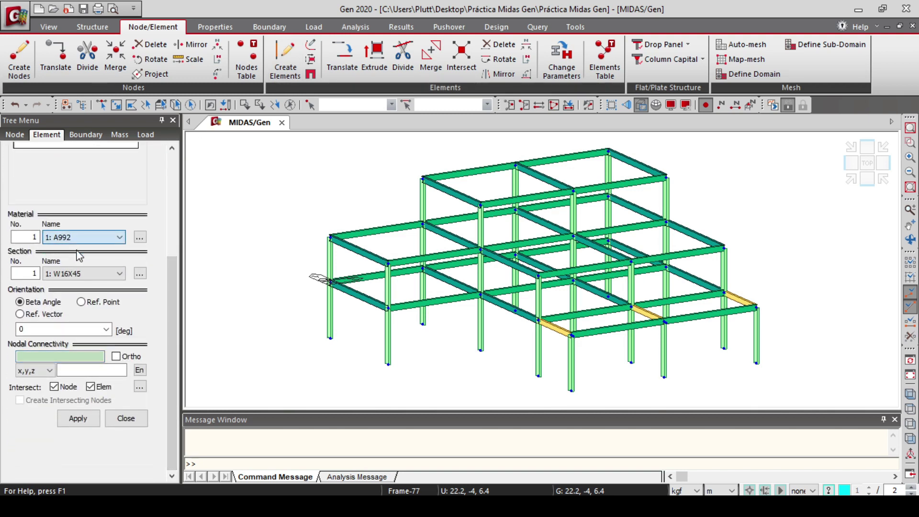
pyautogui.click(115, 273)
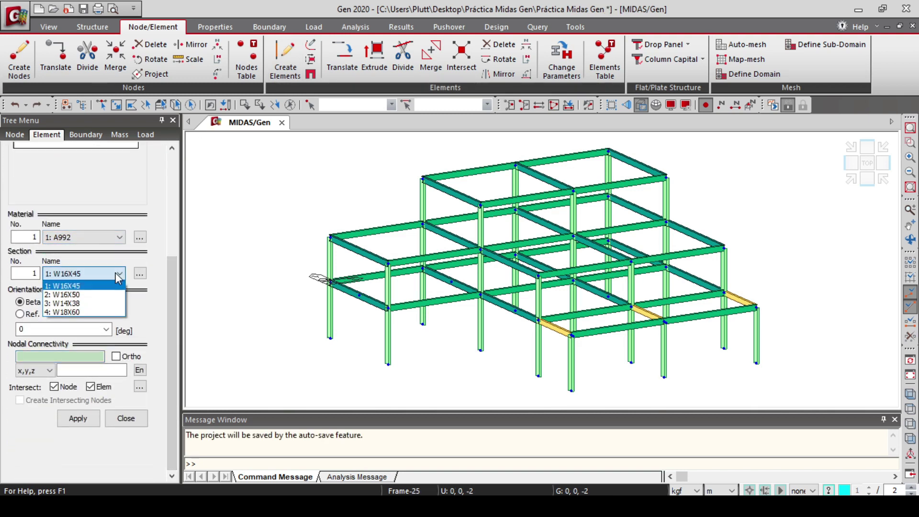
pyautogui.click(90, 304)
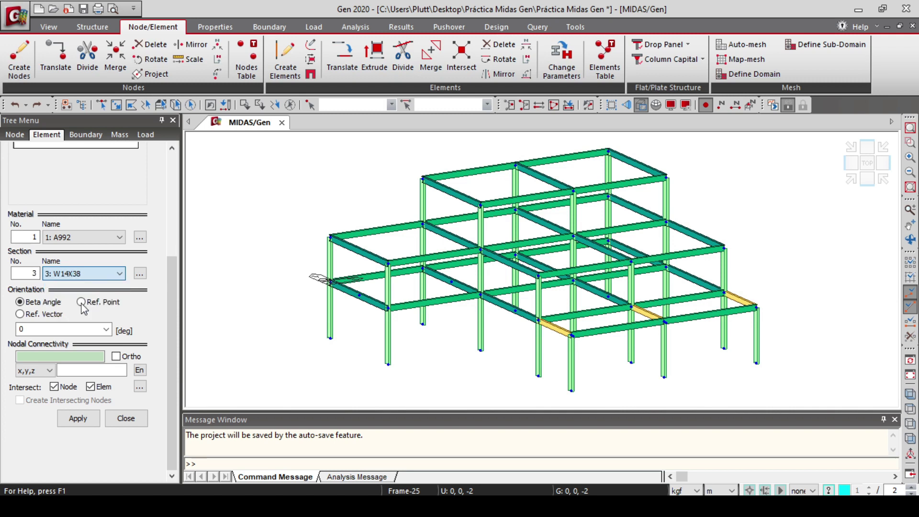
pyautogui.click(85, 355)
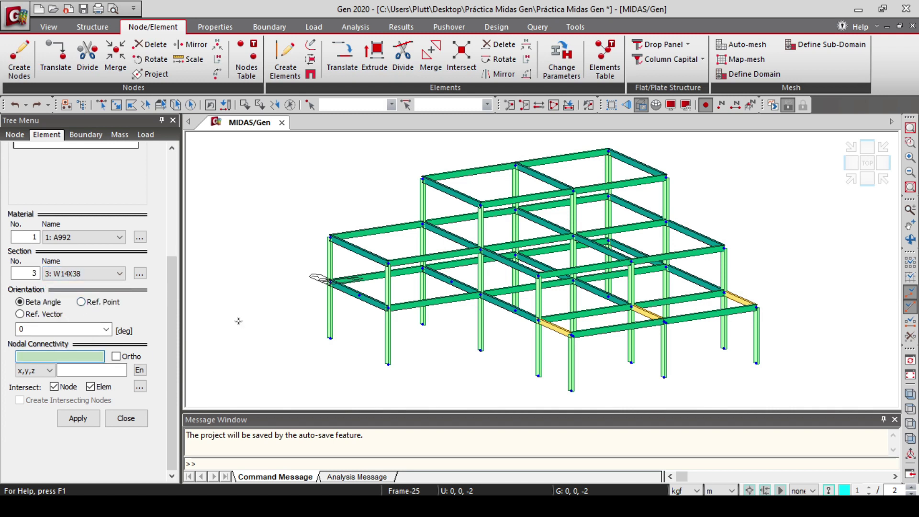
pyautogui.click(360, 295)
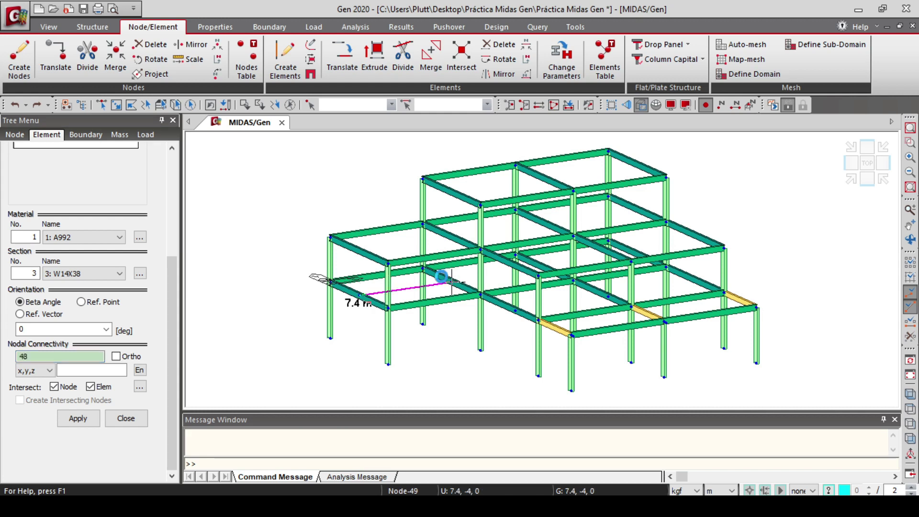
pyautogui.click(452, 282)
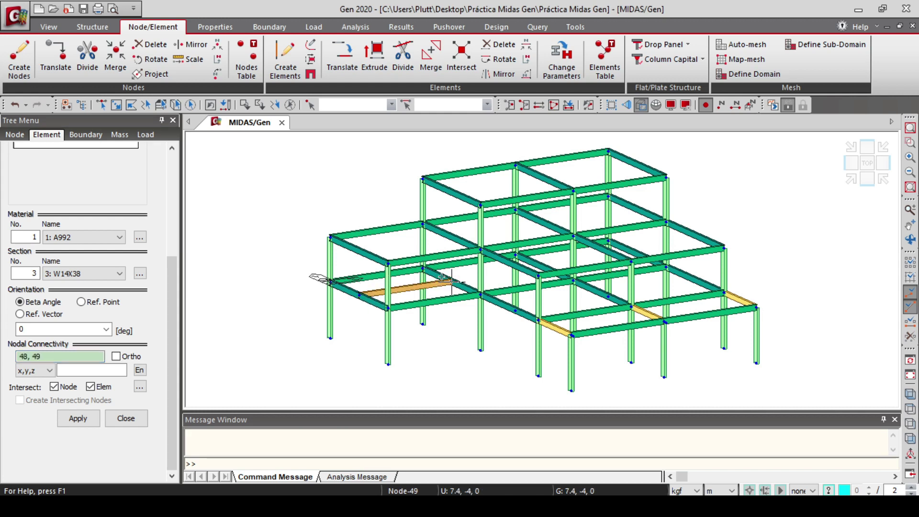
pyautogui.click(538, 269)
pyautogui.click(633, 255)
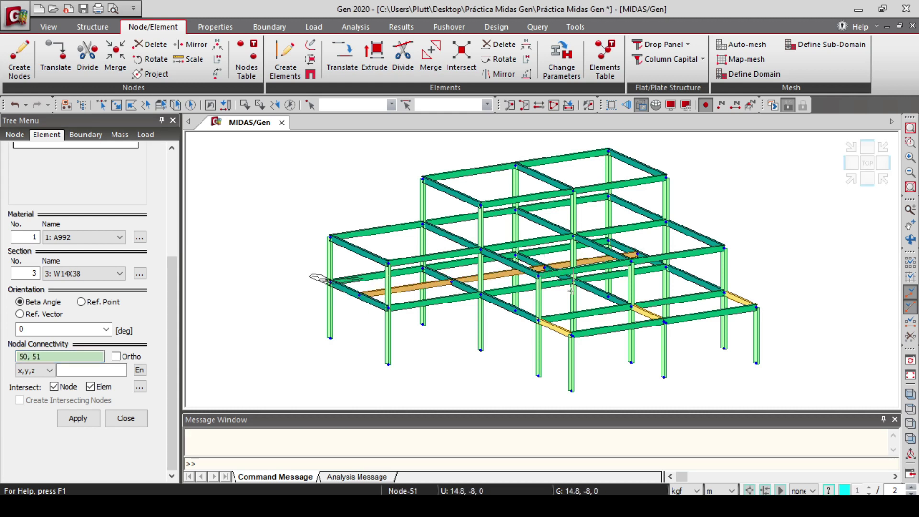
# Add W14X38 beams at first-floor level between the girder midpoints of the two-bay row and across the middle of both short bays
pyautogui.click(516, 311)
pyautogui.click(601, 293)
pyautogui.click(695, 280)
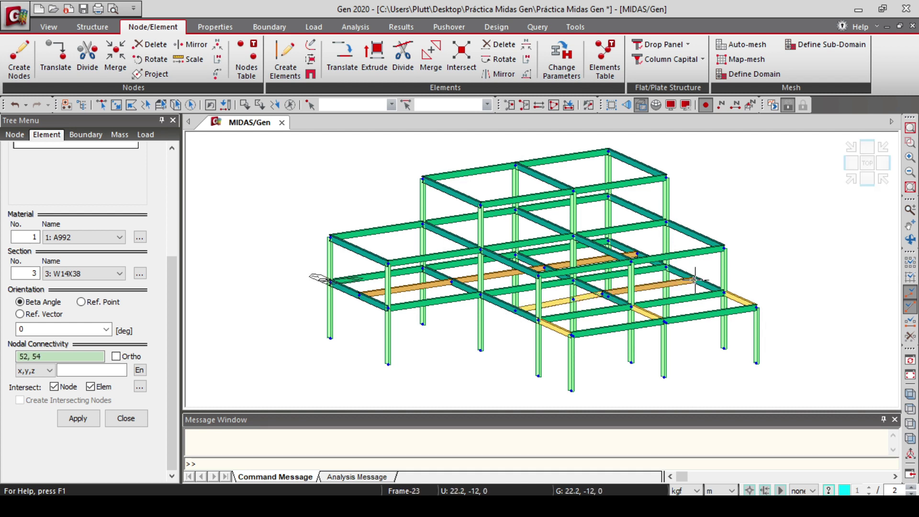
pyautogui.click(711, 314)
pyautogui.click(585, 311)
pyautogui.click(618, 328)
# Add W14X38 beams between the girder midpoints at the second floor level, across the three-bay row and the two-bay row
pyautogui.click(359, 250)
pyautogui.click(450, 235)
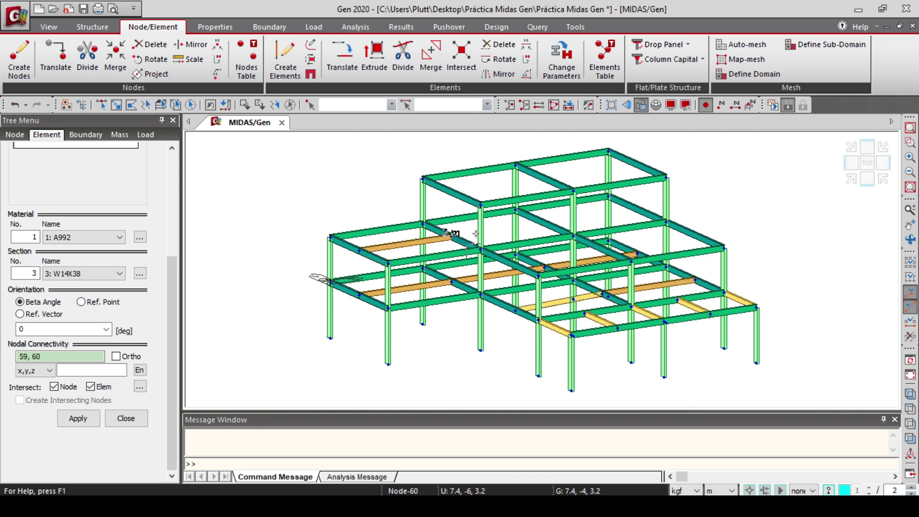
pyautogui.click(544, 223)
pyautogui.click(637, 209)
pyautogui.click(515, 254)
pyautogui.click(601, 248)
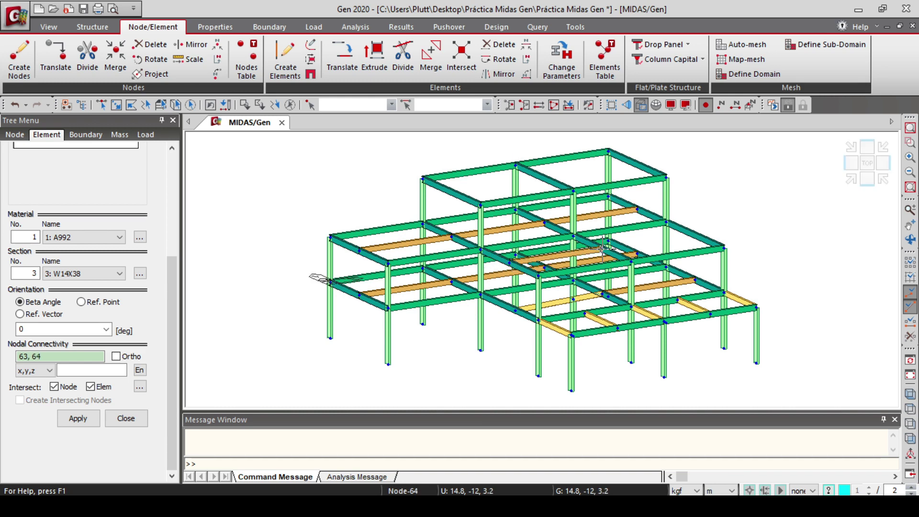
pyautogui.click(695, 235)
# Add W14X38 beams between the girder midpoints across the two bays of the top level and finish creating elements
pyautogui.click(453, 192)
pyautogui.click(545, 182)
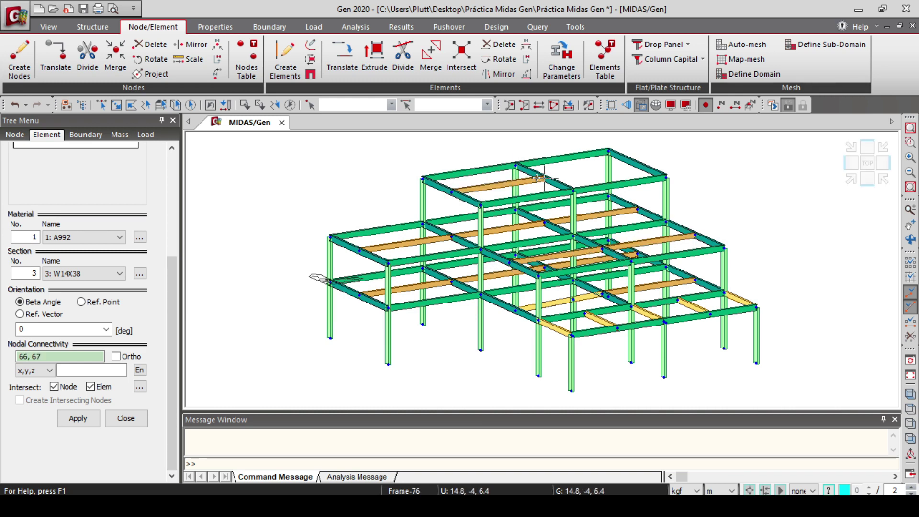
pyautogui.click(637, 164)
pyautogui.press('Escape')
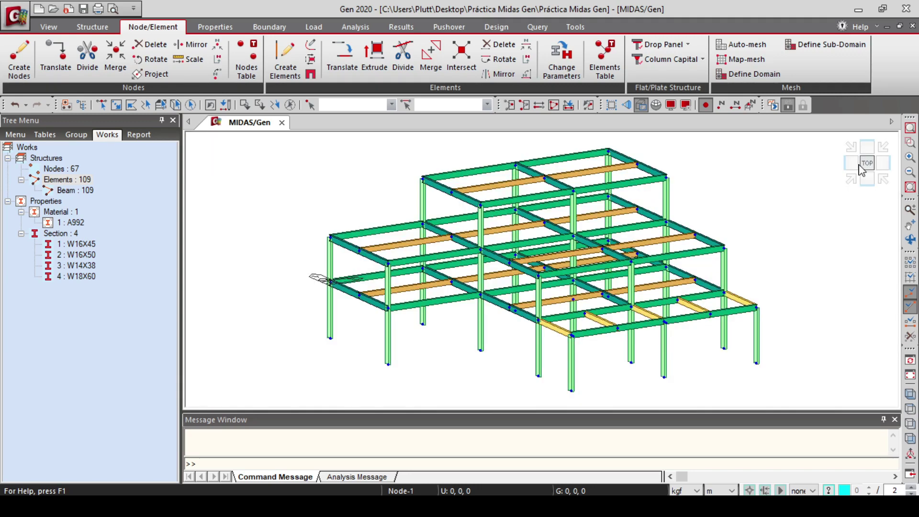
# Assign fully fixed supports with D-ALL and R-ALL to all column base nodes, selecting them by window in the front view
pyautogui.click(281, 35)
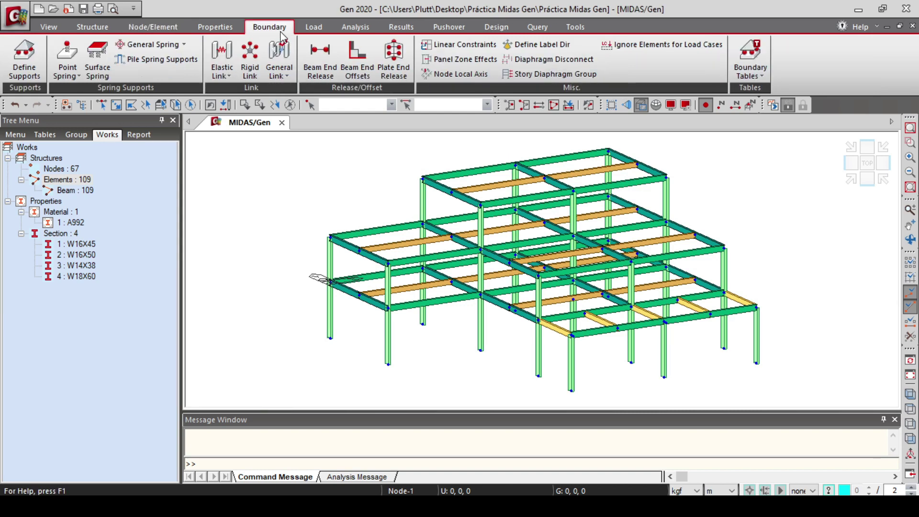
pyautogui.click(19, 76)
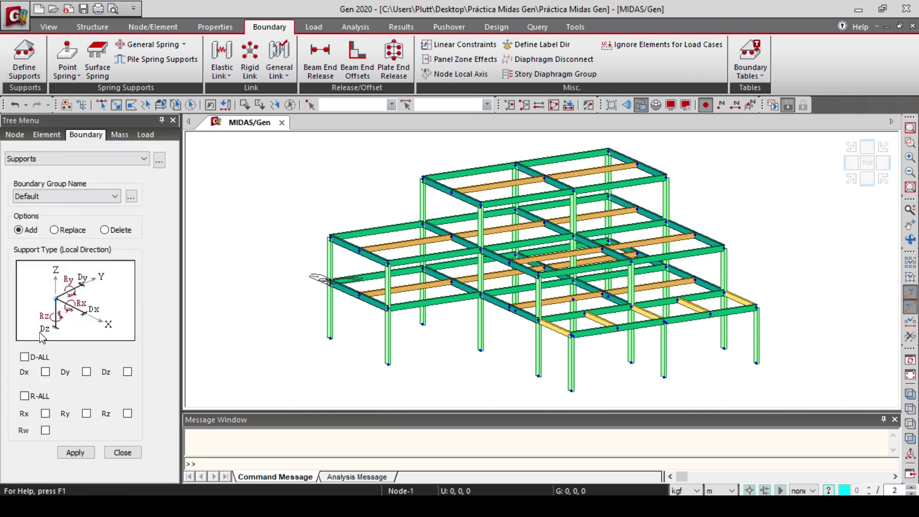
pyautogui.click(25, 358)
pyautogui.click(24, 397)
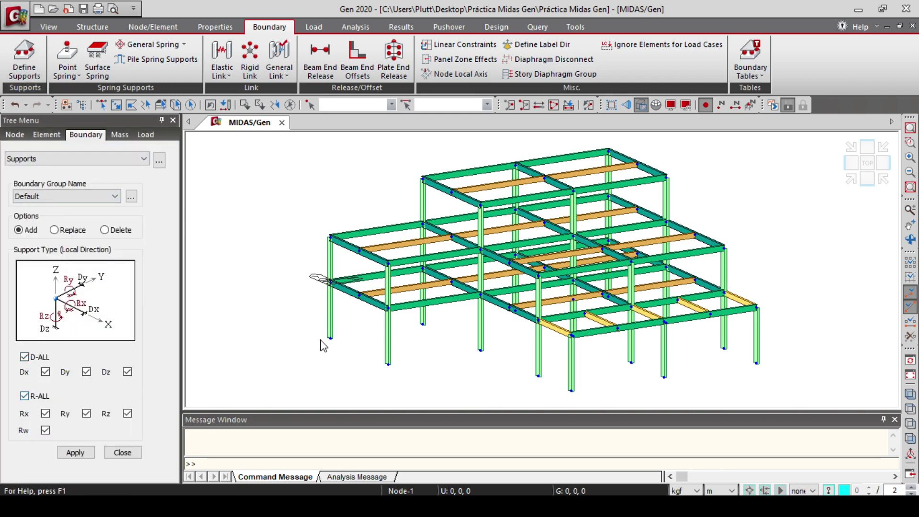
pyautogui.click(865, 182)
pyautogui.click(116, 104)
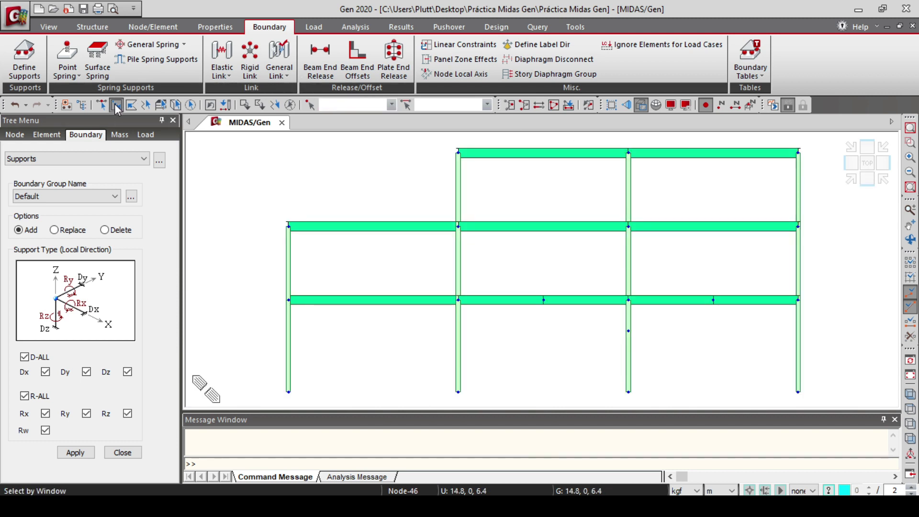
pyautogui.moveTo(281, 384); pyautogui.dragTo(836, 407)
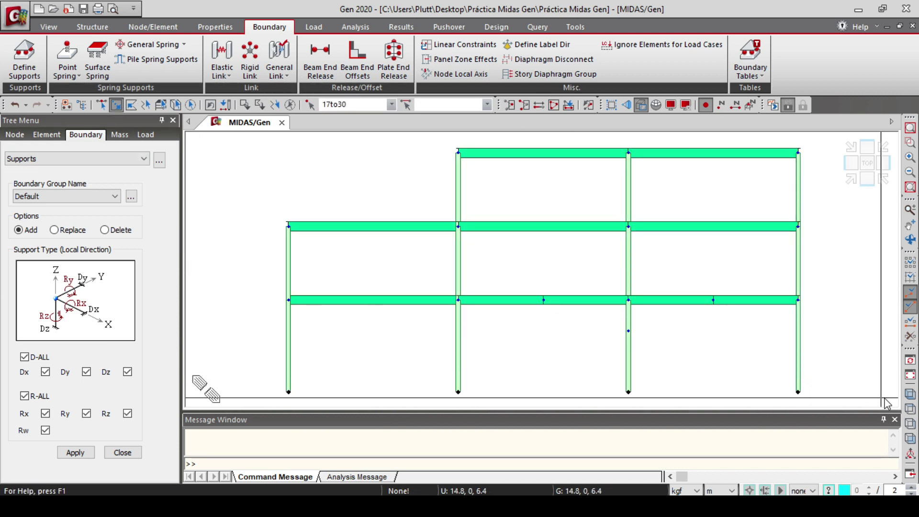
pyautogui.click(910, 395)
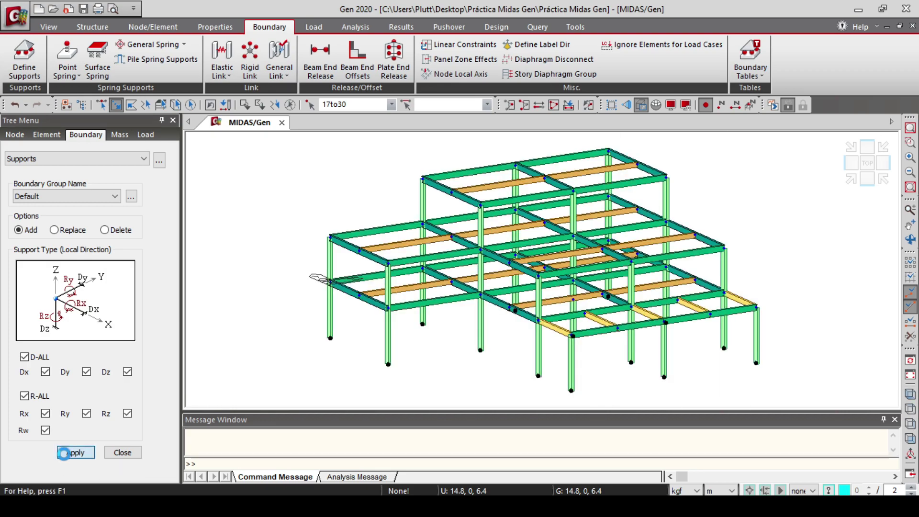
pyautogui.click(73, 453)
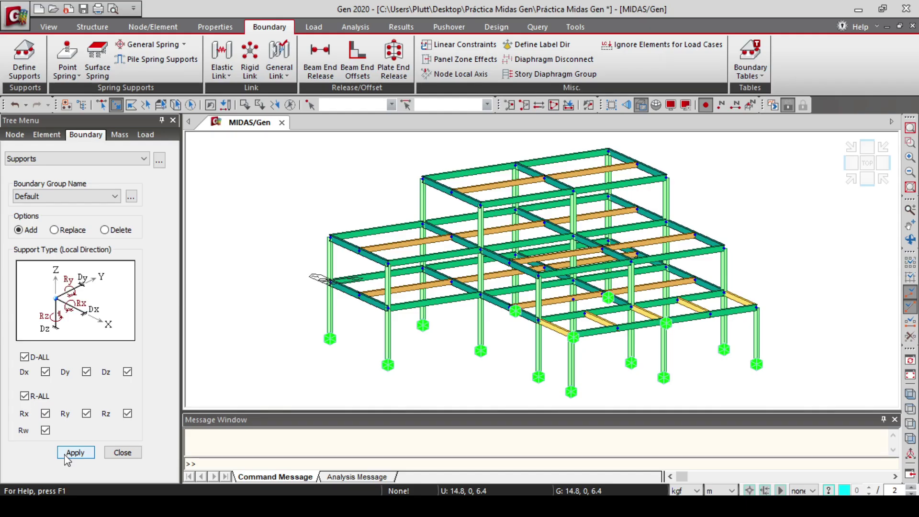
pyautogui.click(123, 452)
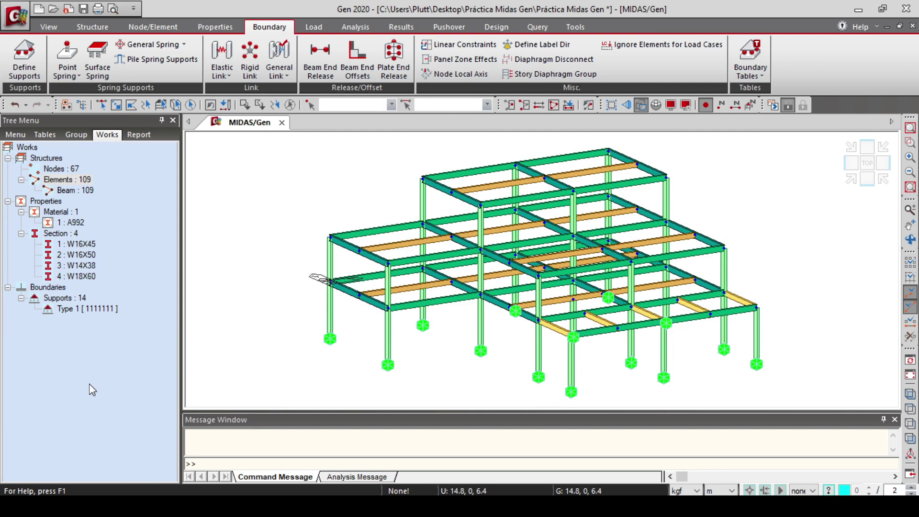
# Hide the Type 1 support symbols in the model view and save the project
pyautogui.click(57, 289)
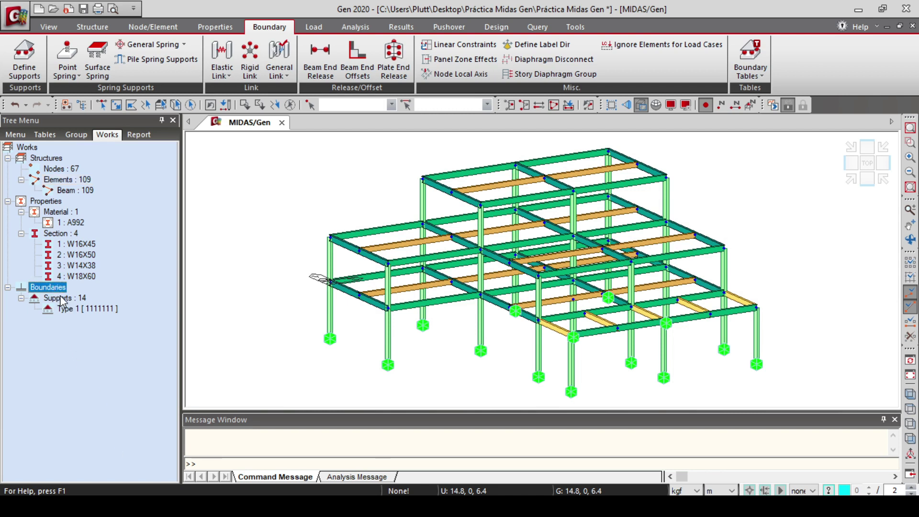
pyautogui.click(62, 298)
pyautogui.click(73, 309)
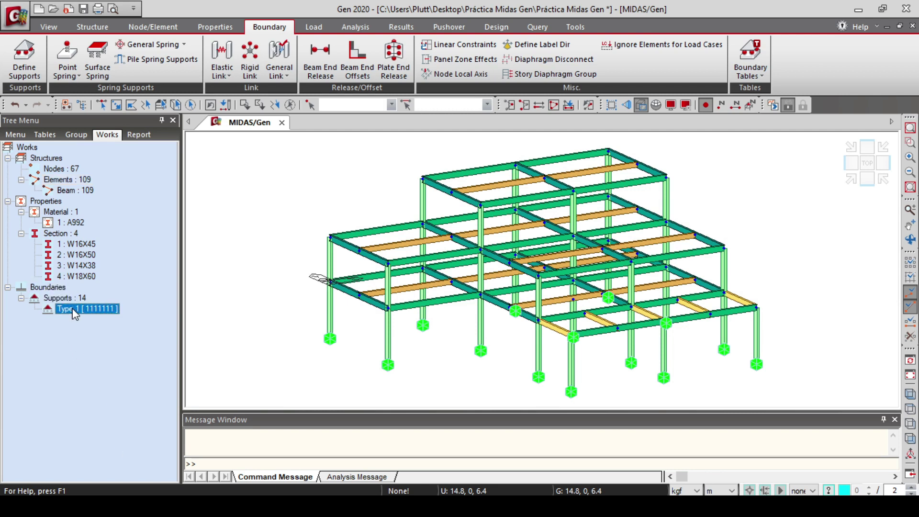
pyautogui.rightClick(72, 308)
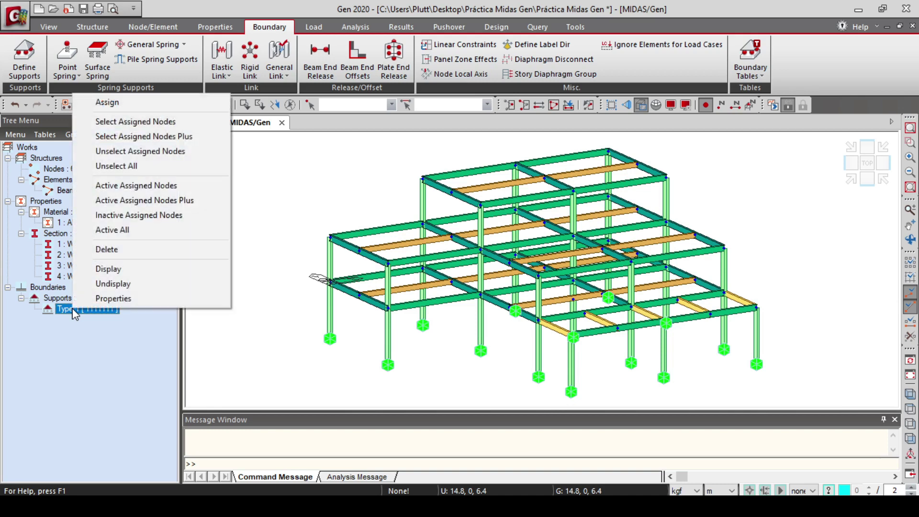
pyautogui.click(114, 272)
pyautogui.rightClick(102, 312)
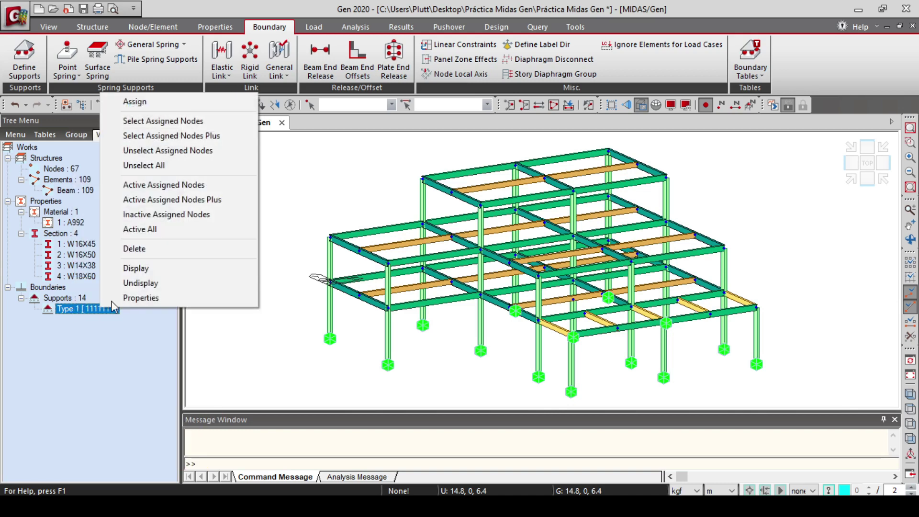
pyautogui.click(137, 286)
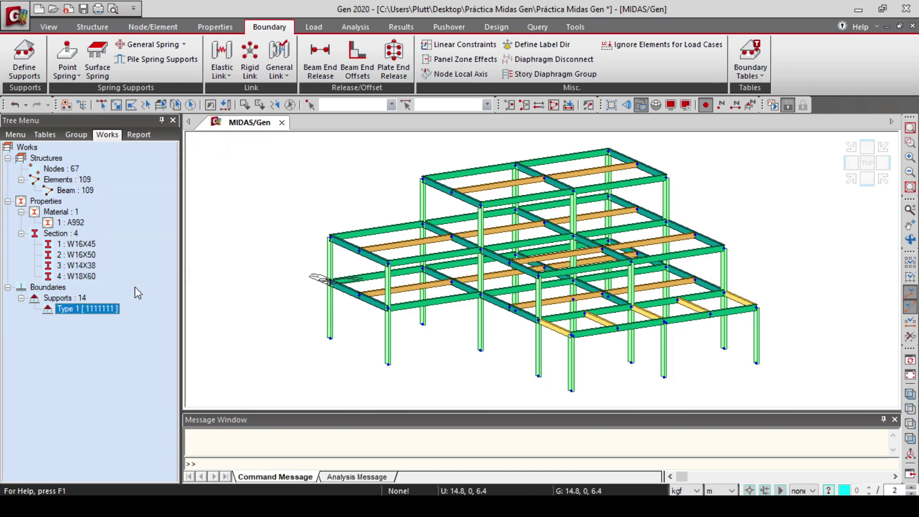
pyautogui.hotkey('ctrl', 'z')
# Assign pinned-pinned end releases (My and Mz at both nodes) to the intermediate W14X38 beams on all levels, selecting them in the top view
pyautogui.click(867, 163)
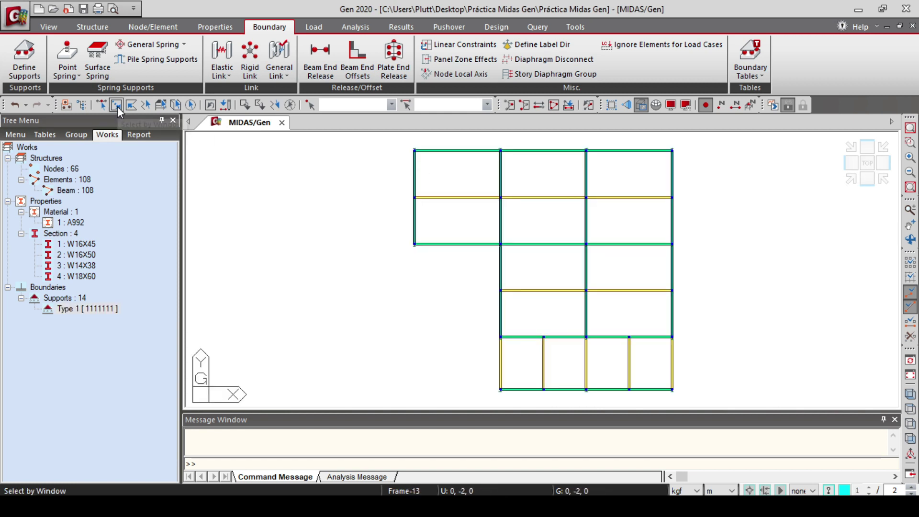
pyautogui.click(613, 197)
pyautogui.click(541, 197)
pyautogui.click(457, 198)
pyautogui.click(636, 290)
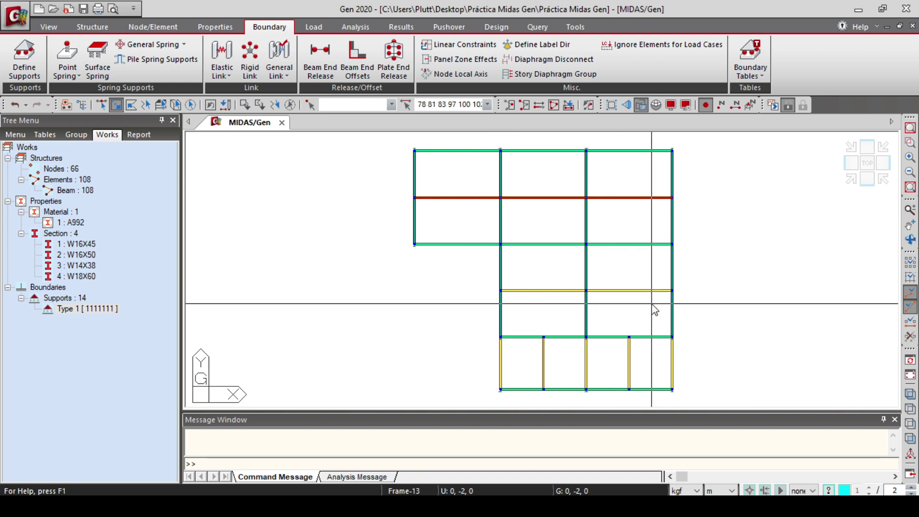
pyautogui.moveTo(568, 278); pyautogui.dragTo(538, 298)
pyautogui.click(629, 364)
pyautogui.click(543, 364)
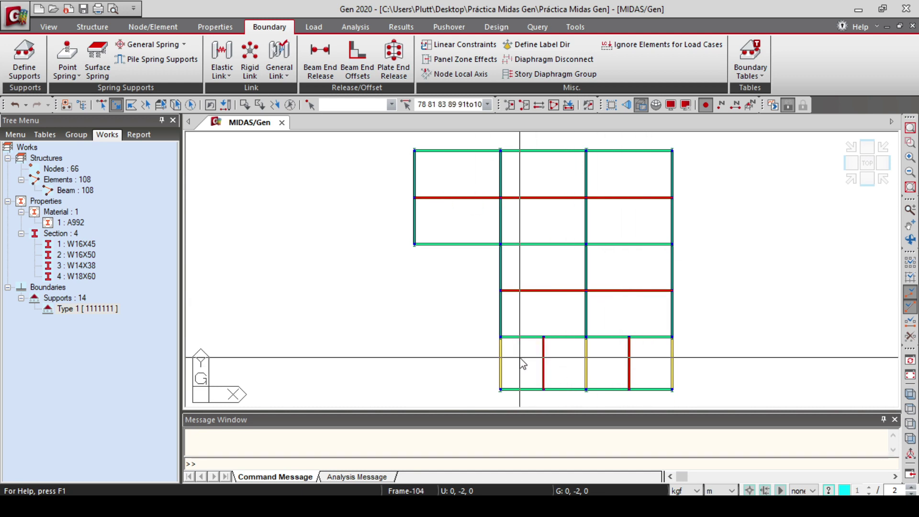
pyautogui.click(910, 393)
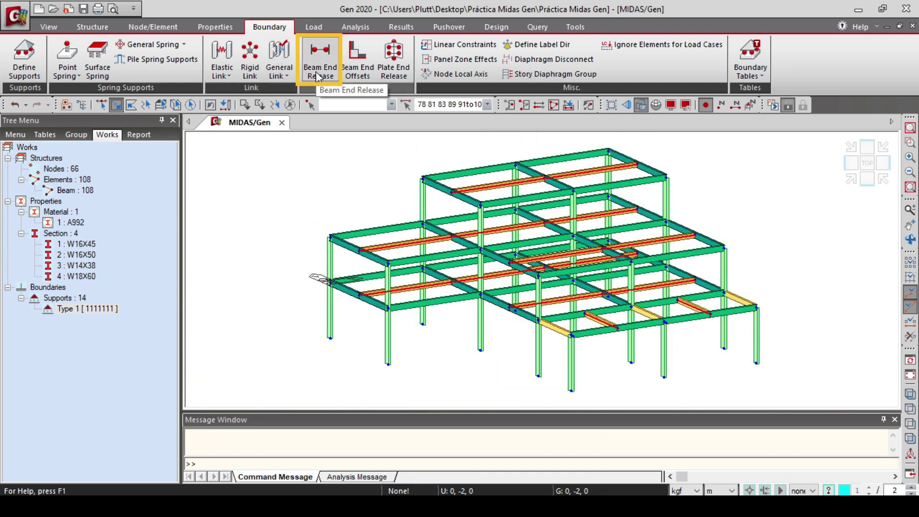
pyautogui.click(317, 75)
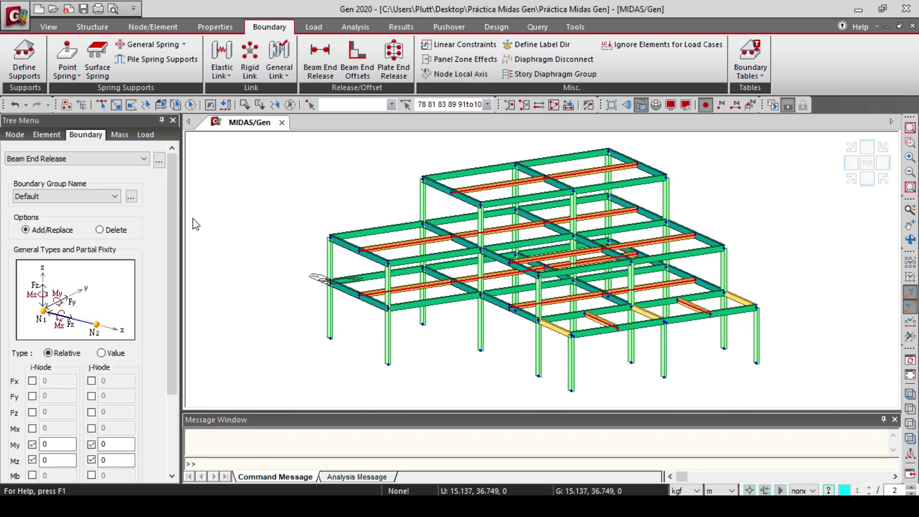
pyautogui.scroll(-5, 173, 242)
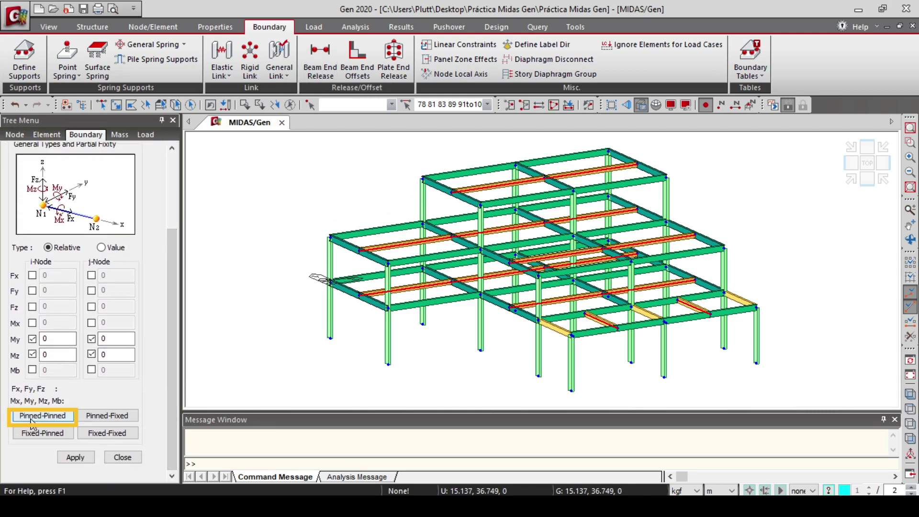
pyautogui.click(76, 458)
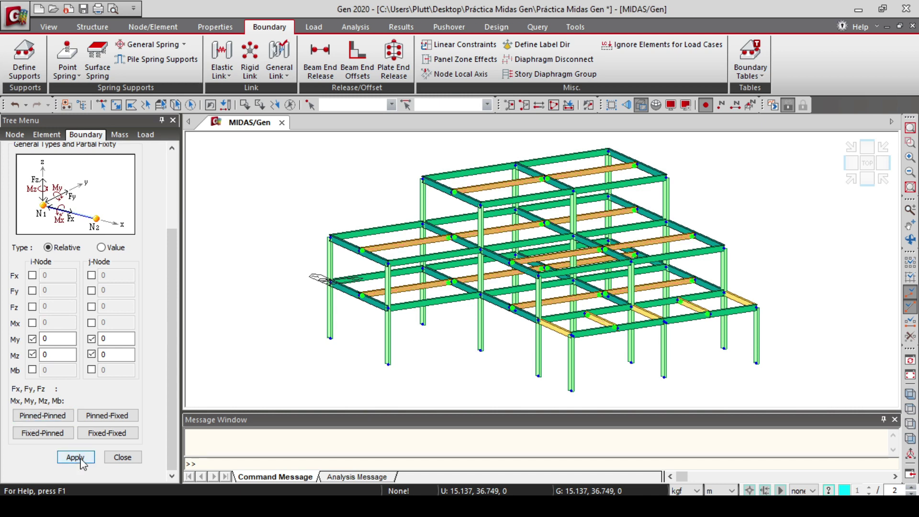
pyautogui.click(107, 458)
# Hide the Type 1 beam end release symbols in the model view and save the project
pyautogui.click(48, 288)
pyautogui.click(71, 320)
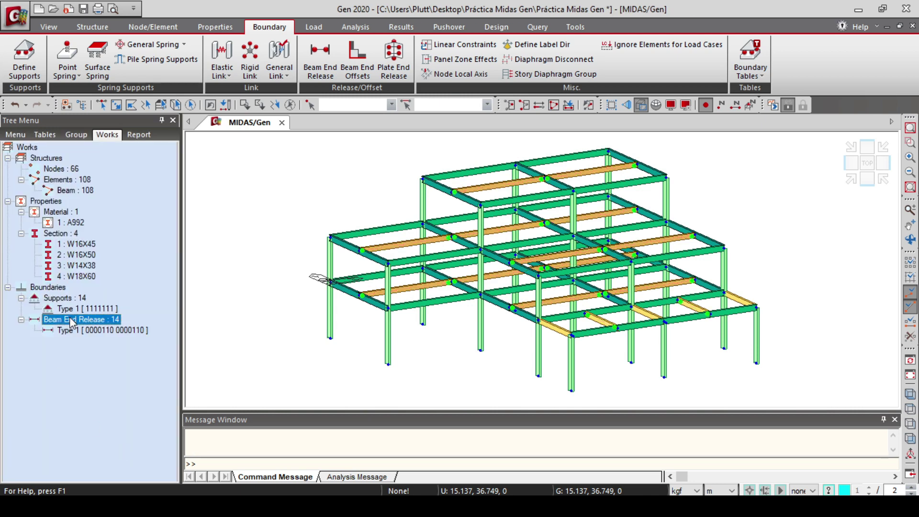
pyautogui.rightClick(97, 331)
pyautogui.press('Escape')
pyautogui.rightClick(106, 333)
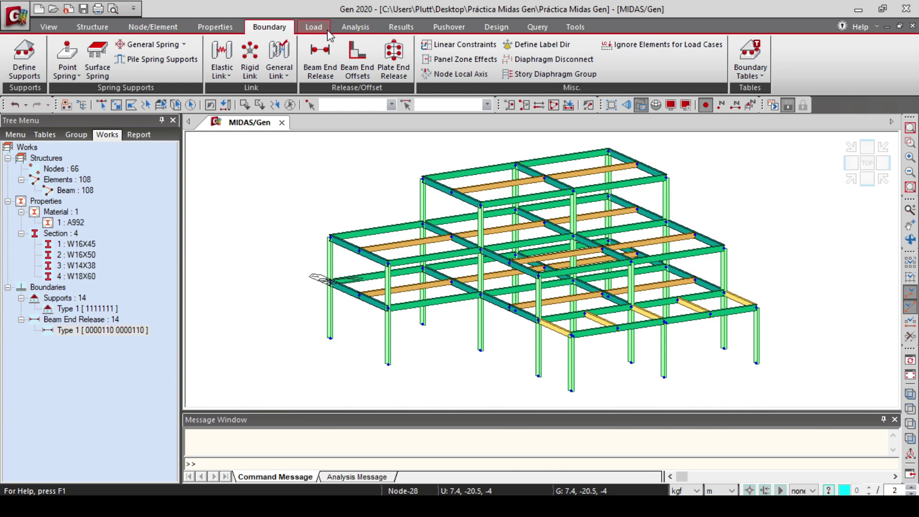
# Add a static load case CM(E) of type Dead Load (D) with the description Entrepiso
pyautogui.click(330, 36)
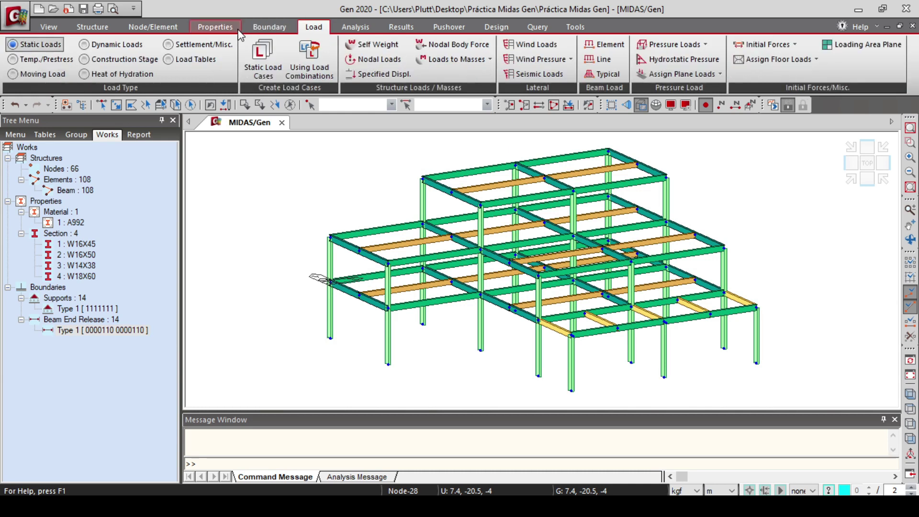
pyautogui.click(36, 48)
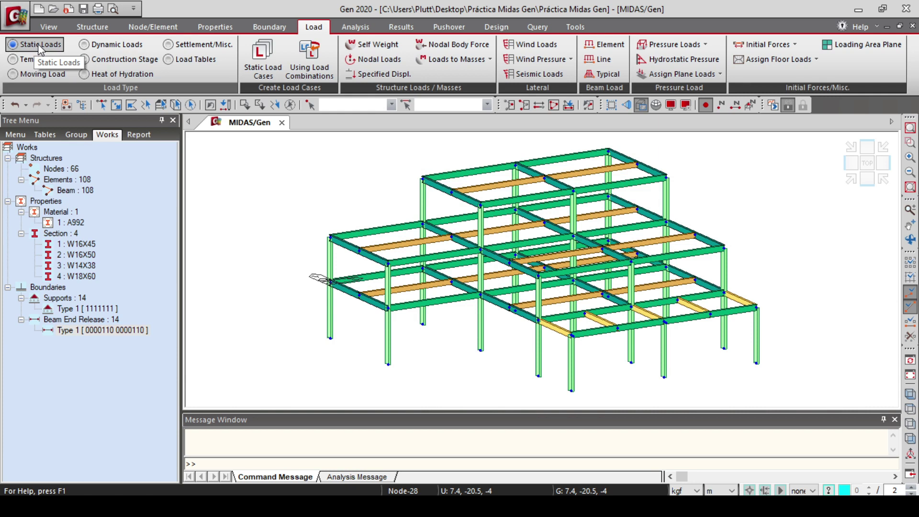
pyautogui.click(270, 80)
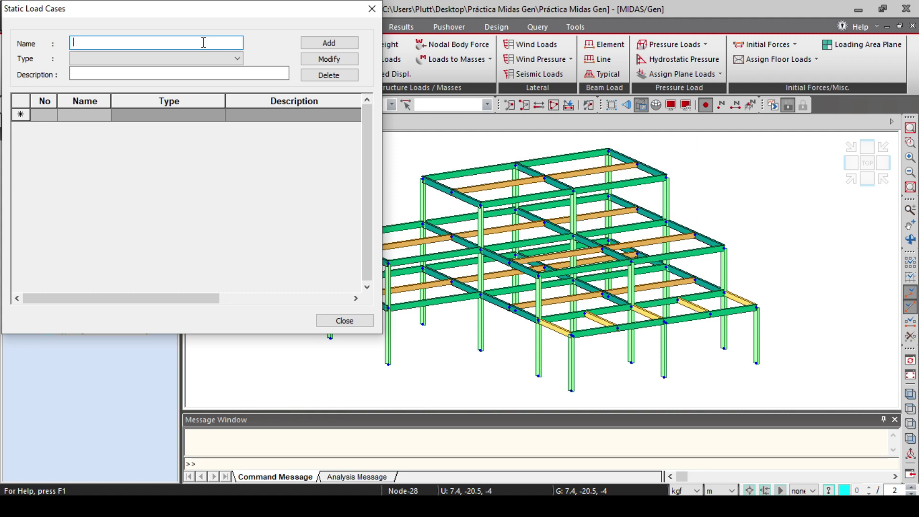
pyautogui.write('CM(E')
pyautogui.click(158, 58)
pyautogui.click(110, 68)
pyautogui.click(140, 75)
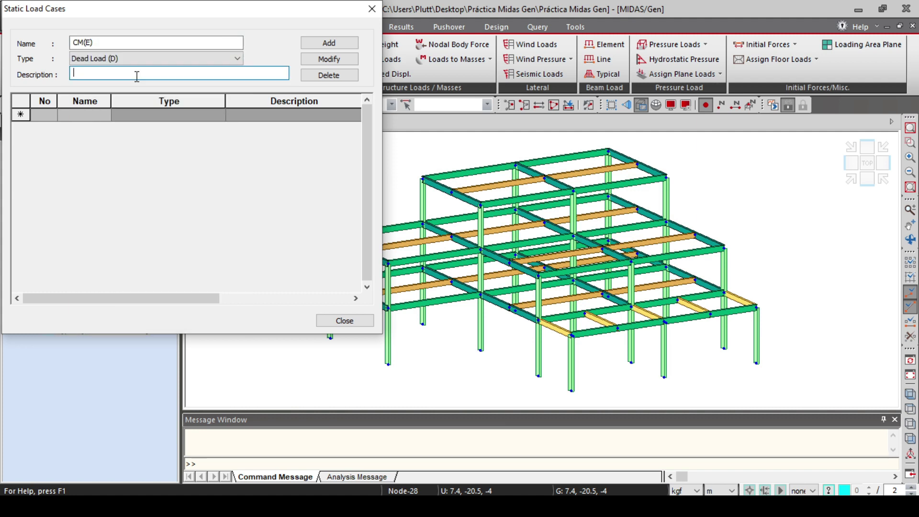
pyautogui.write('Entrepiso')
pyautogui.press('Return')
# Add a Dead Load (D) static load case CM(T) with the description Terraza
pyautogui.click(139, 43)
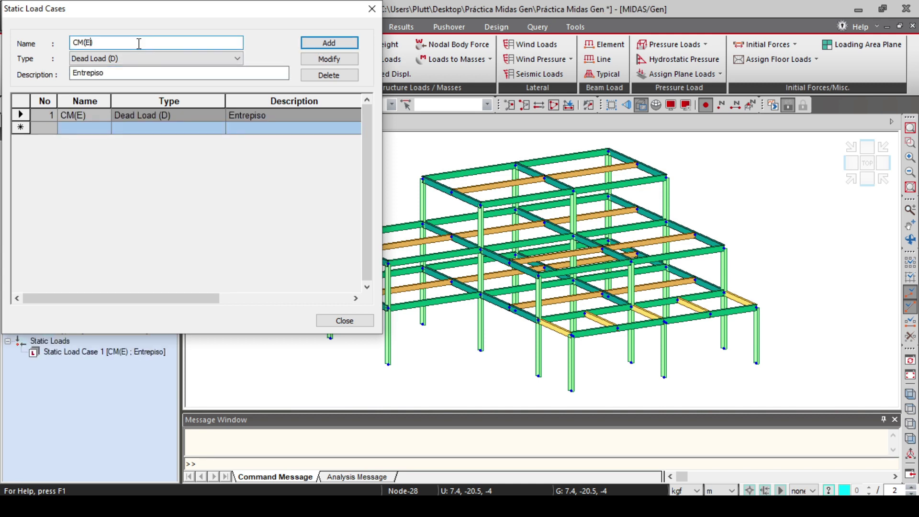
pyautogui.write(')')
pyautogui.press('Tab')
pyautogui.press('Tab')
pyautogui.write('Terraza')
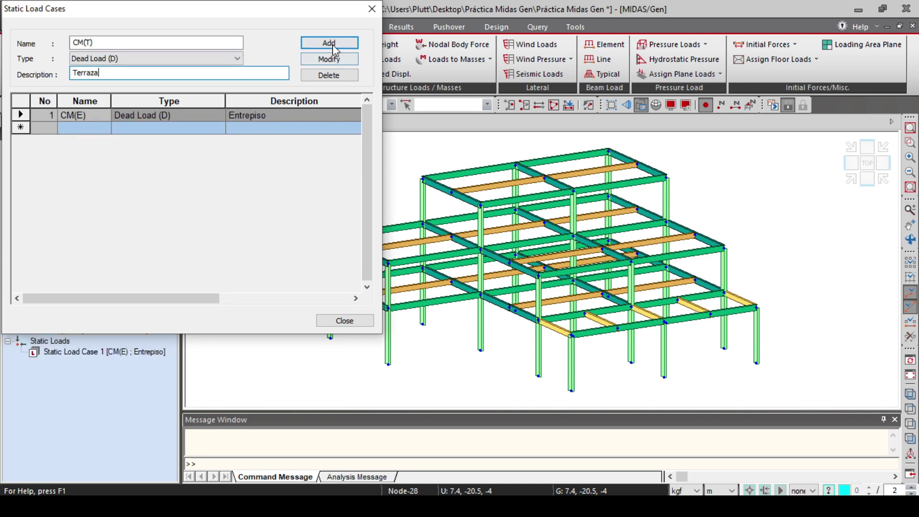
pyautogui.press('Return')
# Add a Dead Load (D) static load case CM(A) with the description Azotea
pyautogui.click(147, 42)
pyautogui.press('Tab')
pyautogui.press('Tab')
pyautogui.write('Azotea')
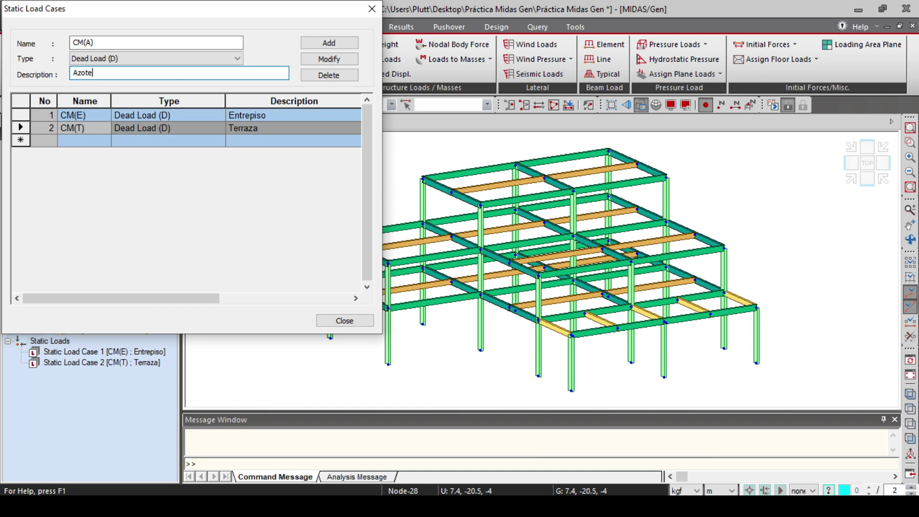
pyautogui.click(325, 44)
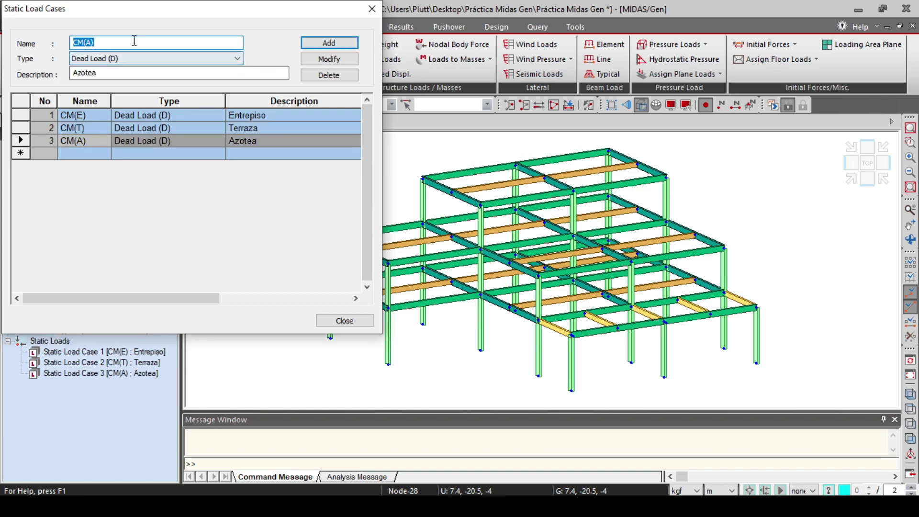
# Add a static load case CVmáx(E) of type Live Load (L) with the description Entrepiso
pyautogui.write('CVmáx(E')
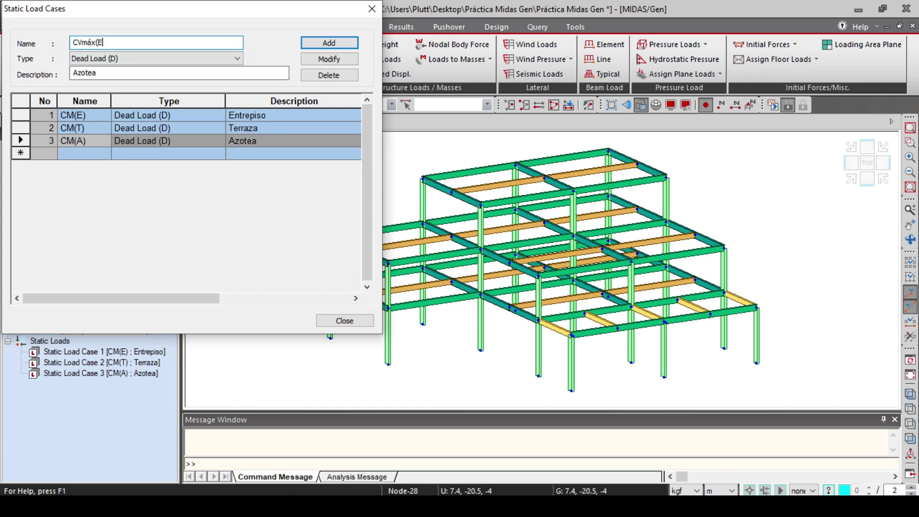
pyautogui.write(')')
pyautogui.press('Tab')
pyautogui.hotkey('alt', 'Down')
pyautogui.press('Down')
pyautogui.press('Return')
pyautogui.press('Tab')
pyautogui.write('E')
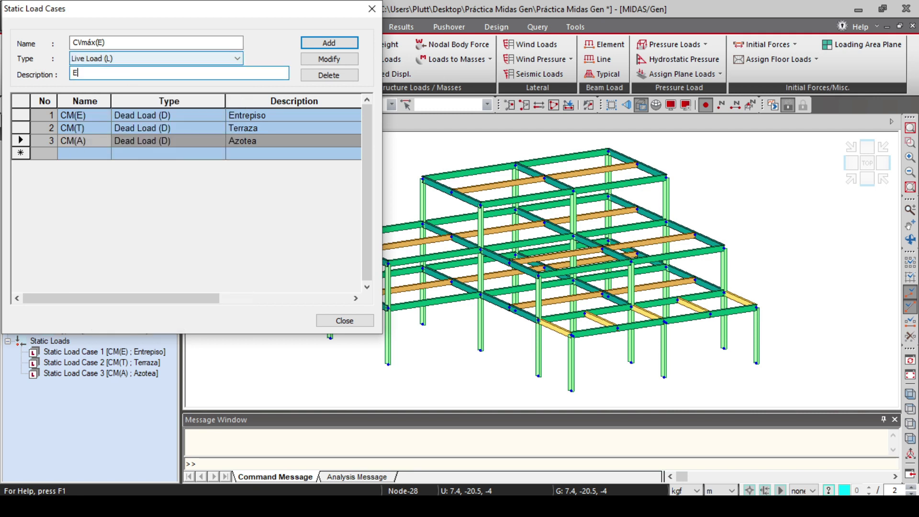
pyautogui.write('ntrepiso')
pyautogui.click(329, 42)
# Add a Live Load (L) static load case CVmáx(T) with the description Terraza
pyautogui.click(132, 42)
pyautogui.press('BackSpace')
pyautogui.press('BackSpace')
pyautogui.write('T)')
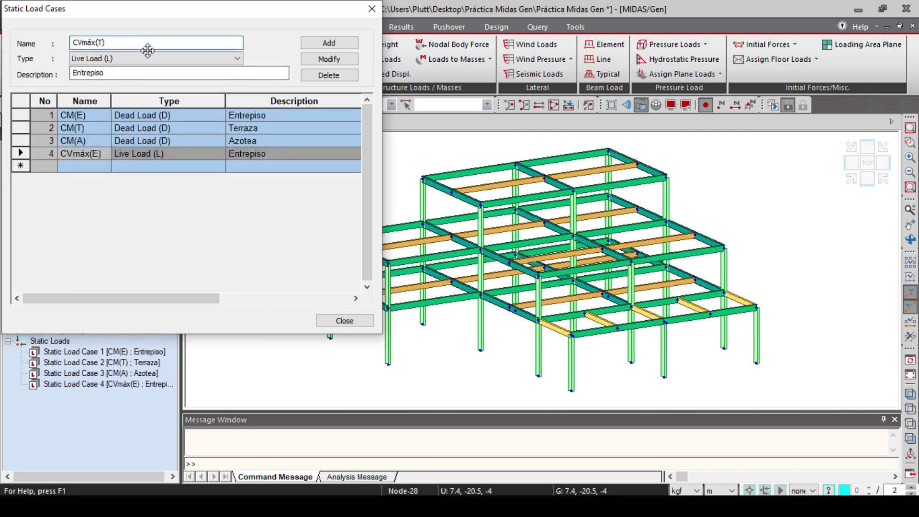
pyautogui.press('Tab')
pyautogui.press('Tab')
pyautogui.write('Terraza')
pyautogui.press('Return')
# Add a Live Load (L) static load case CVmáx(A) with the description Azotea
pyautogui.click(148, 43)
pyautogui.press('BackSpace')
pyautogui.press('BackSpace')
pyautogui.write('A)')
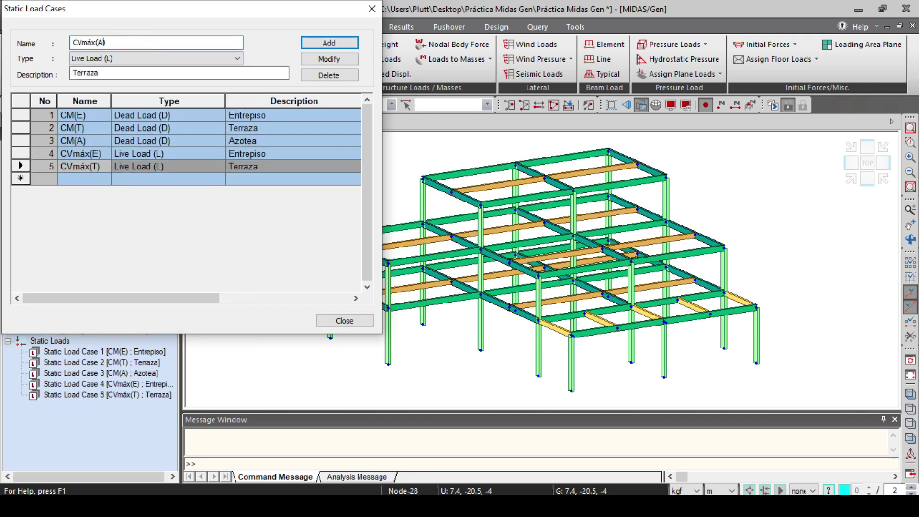
pyautogui.press('Tab')
pyautogui.press('Tab')
pyautogui.write('Azotea')
pyautogui.press('Return')
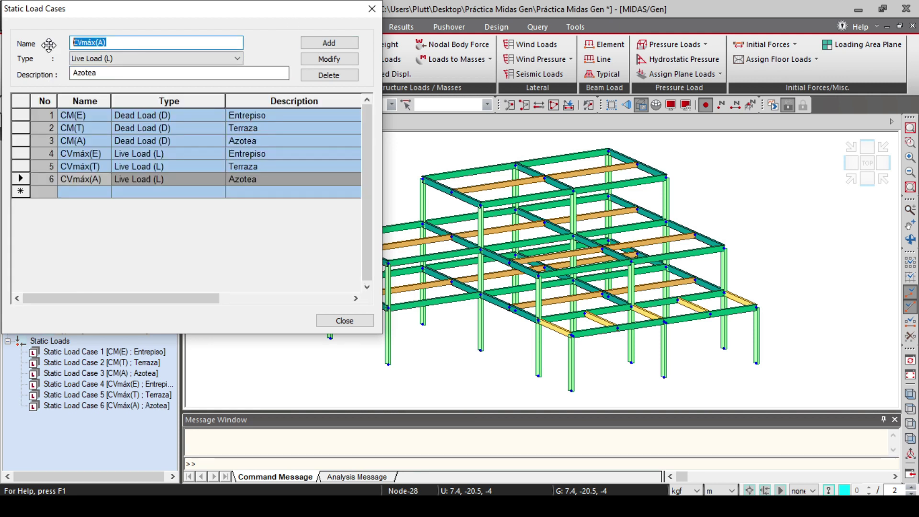
# Add a Live Load (L) static load case CVins(E) with the description Entrepiso
pyautogui.write('CVins')
pyautogui.press('Tab')
pyautogui.press('Tab')
pyautogui.write('Entr')
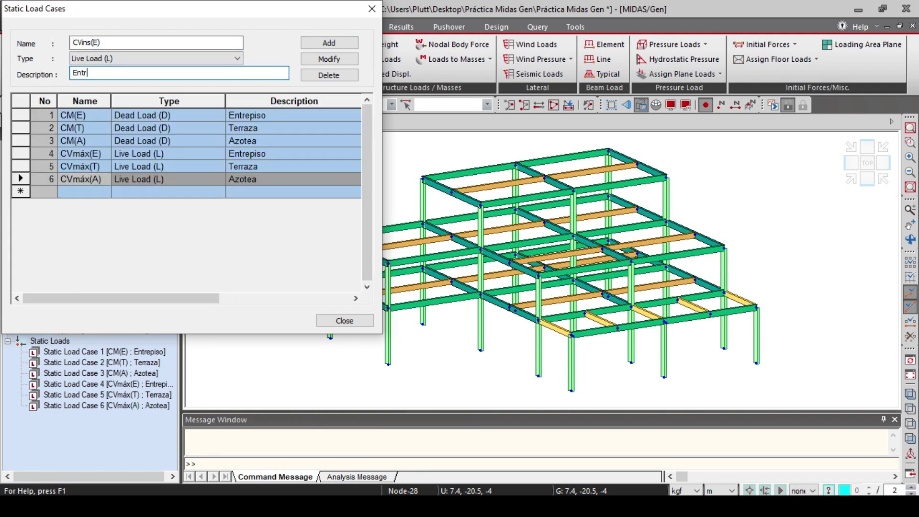
pyautogui.write('episo')
pyautogui.press('Return')
# Add a Live Load (L) static load case CVins(T) with the description Terraza
pyautogui.press('End')
pyautogui.press('BackSpace')
pyautogui.press('BackSpace')
pyautogui.write('T)')
pyautogui.press('Tab')
pyautogui.press('Tab')
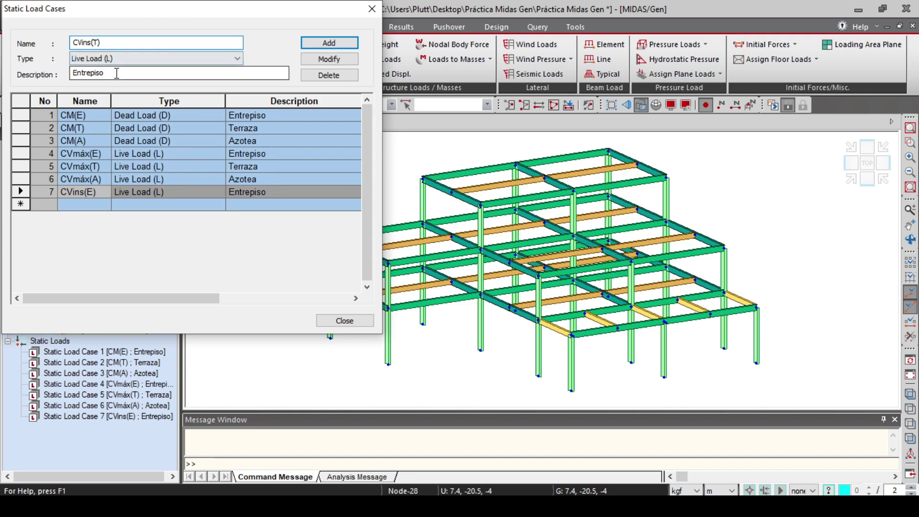
pyautogui.write('Terraza')
pyautogui.press('Return')
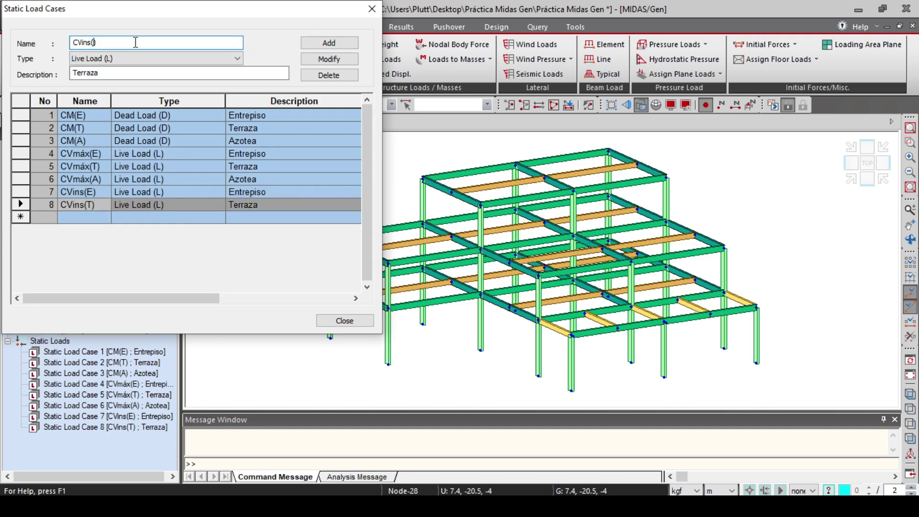
# Add a Live Load (L) static load case CVins(A) with the description Azotea
pyautogui.write('A)')
pyautogui.press('Tab')
pyautogui.press('Tab')
pyautogui.write('Azotea')
pyautogui.press('Return')
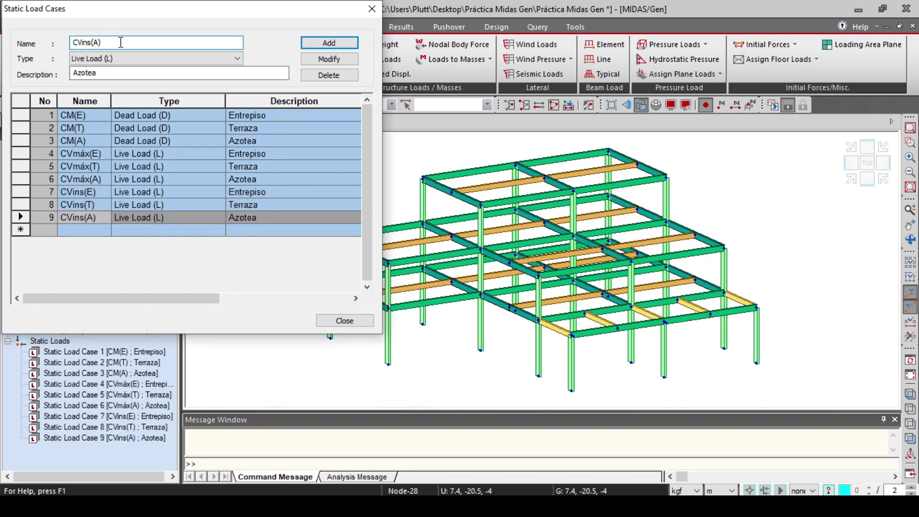
# Add a static load case Sx of type Earthquake (E) with the description Dirección X
pyautogui.hotkey('shift', 'Home')
pyautogui.write('Sx')
pyautogui.press('Tab')
pyautogui.click(144, 58)
pyautogui.click(125, 118)
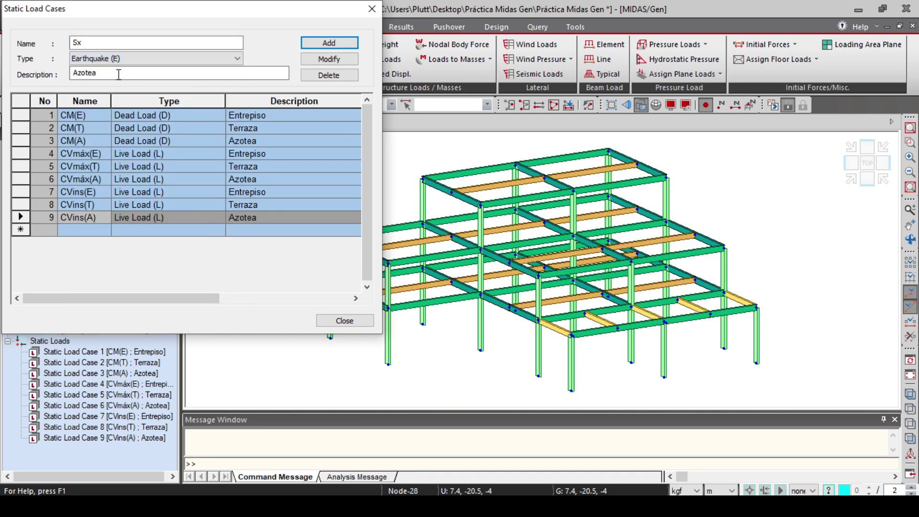
pyautogui.doubleClick(119, 74)
pyautogui.write('Dirección X')
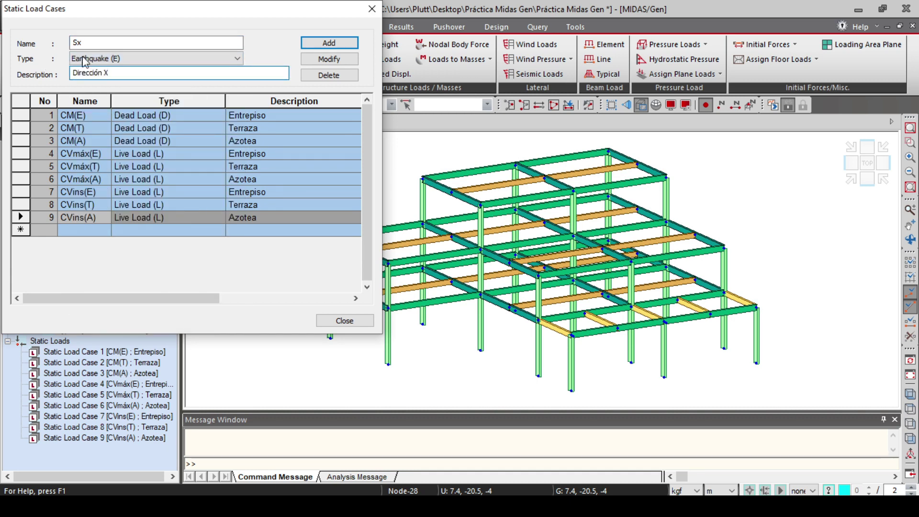
pyautogui.press('Return')
# Add an Earthquake (E) static load case Sy with the description Dirección Y
pyautogui.hotkey('shift', 'Home')
pyautogui.write('Sy')
pyautogui.click(116, 74)
pyautogui.press('BackSpace')
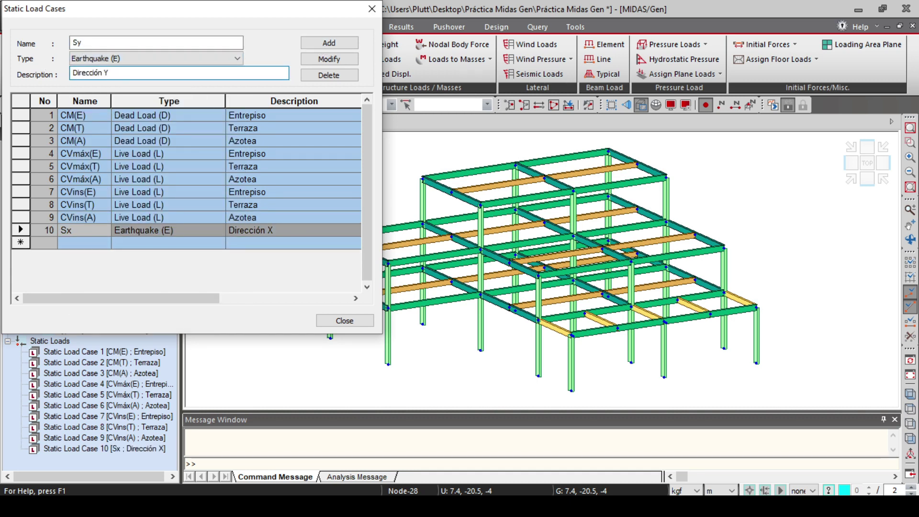
pyautogui.press('Return')
# Add a static load case PP of type Dead Load (D) with the description Peso Propio
pyautogui.hotkey('shift', 'Home')
pyautogui.write('PP')
pyautogui.click(116, 58)
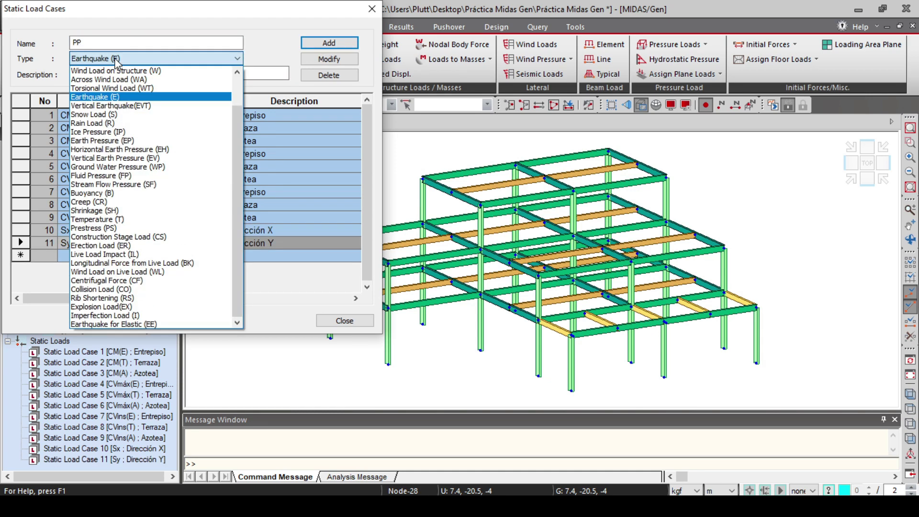
pyautogui.moveTo(237, 133); pyautogui.dragTo(239, 99)
pyautogui.click(120, 79)
pyautogui.moveTo(117, 74); pyautogui.dragTo(51, 72)
pyautogui.write('Peso Propio')
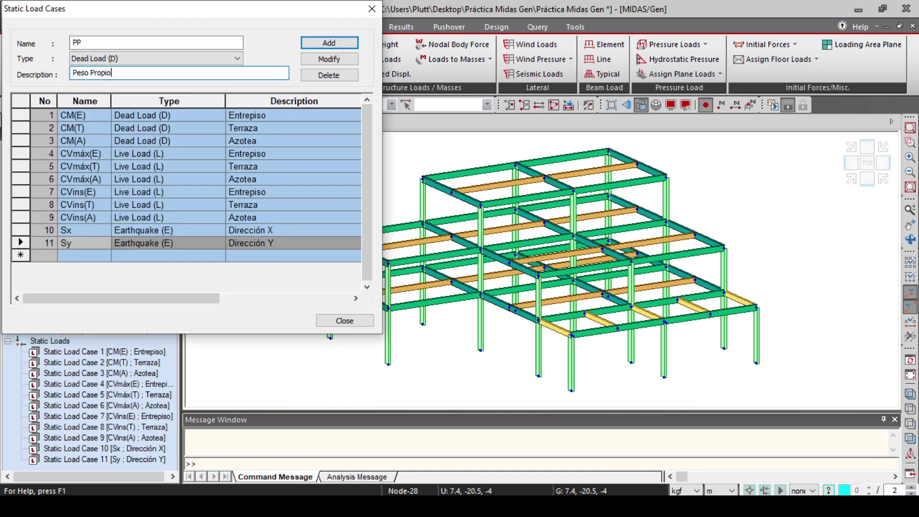
pyautogui.press('Return')
# Add a Dead Load (D) case CM(m) described as Mampostería, pretiles, cristalería, finish the load case definitions and save the project
pyautogui.hotkey('shift', 'Home')
pyautogui.write('CM')
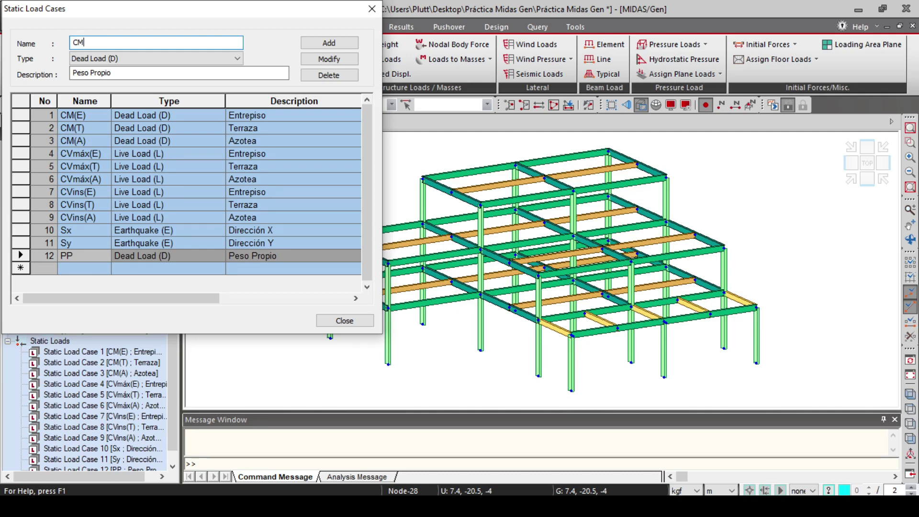
pyautogui.write('(m)')
pyautogui.moveTo(117, 74); pyautogui.dragTo(51, 71)
pyautogui.write('Mamposter')
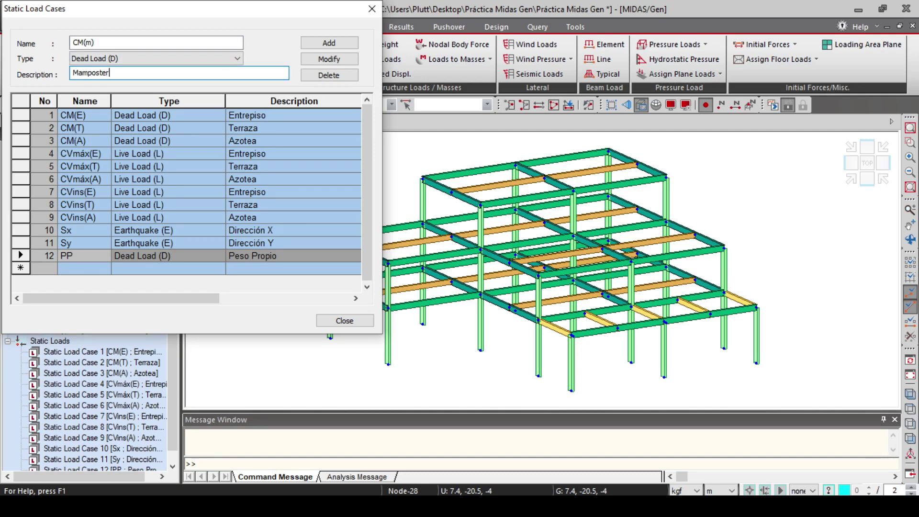
pyautogui.write('ía, pretiles, cristalería')
pyautogui.click(329, 43)
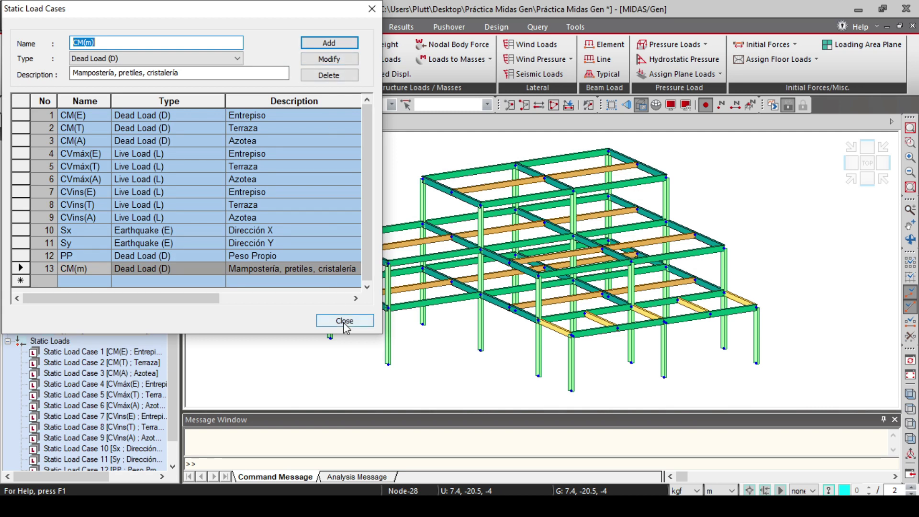
pyautogui.click(345, 321)
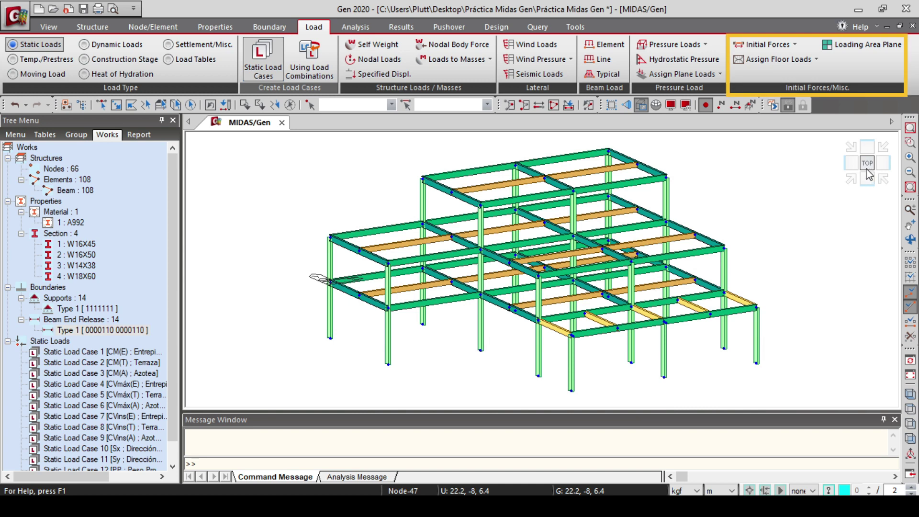
pyautogui.hotkey('ctrl', 's')
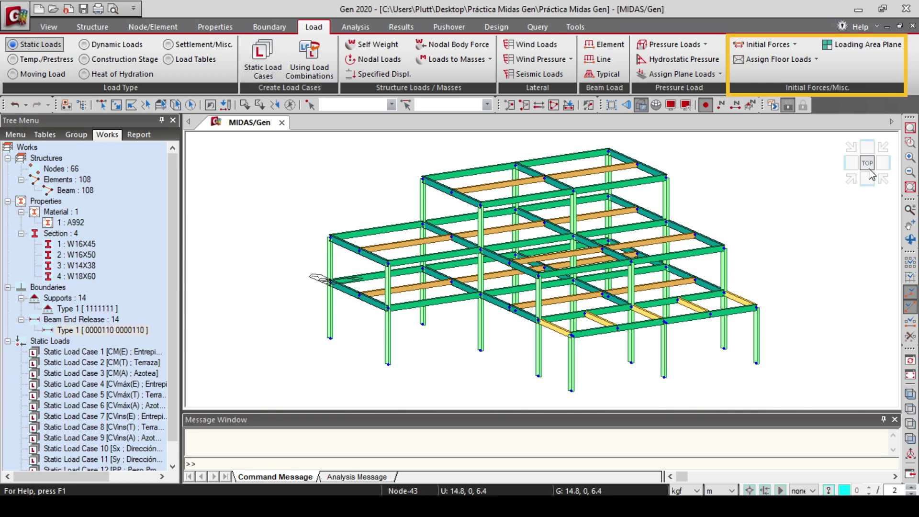
# Start a floor load type named Entrepiso, described as "...", with load cases CM(E), CVmáx(E) and CVins(E)
pyautogui.click(819, 60)
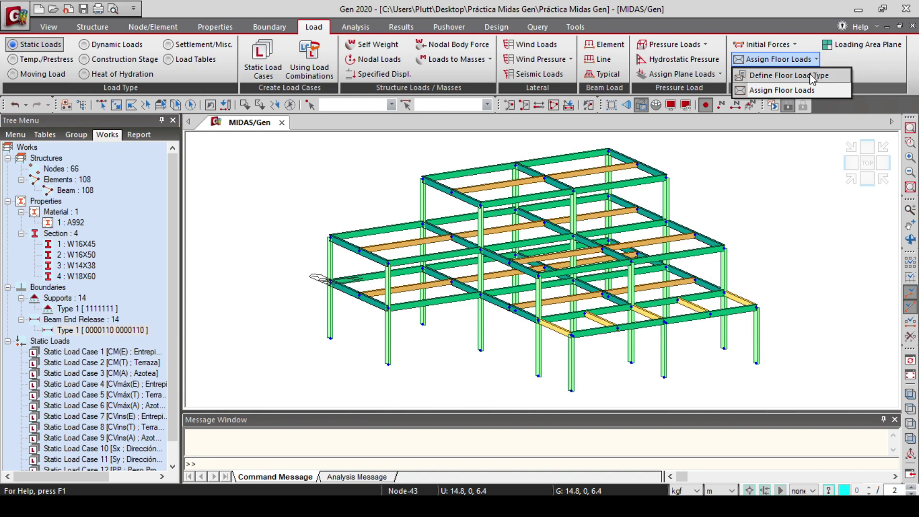
pyautogui.click(812, 77)
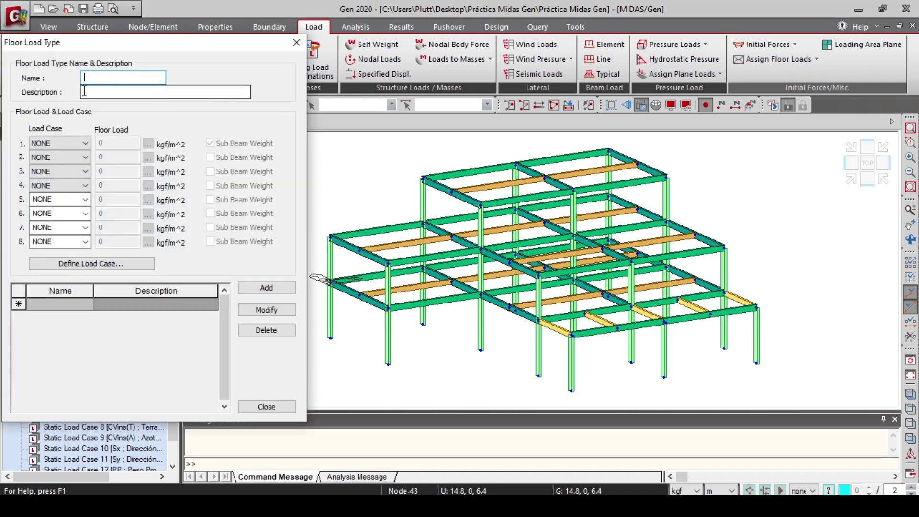
pyautogui.click(102, 77)
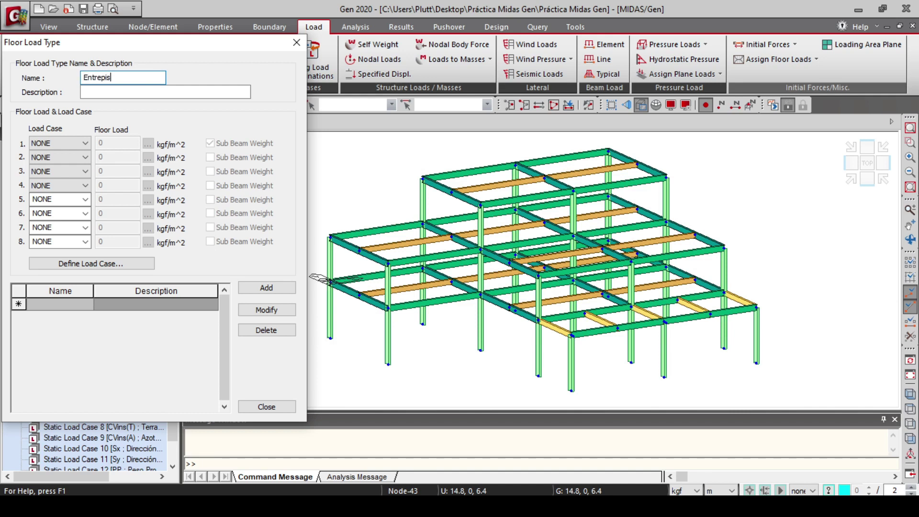
pyautogui.click(120, 92)
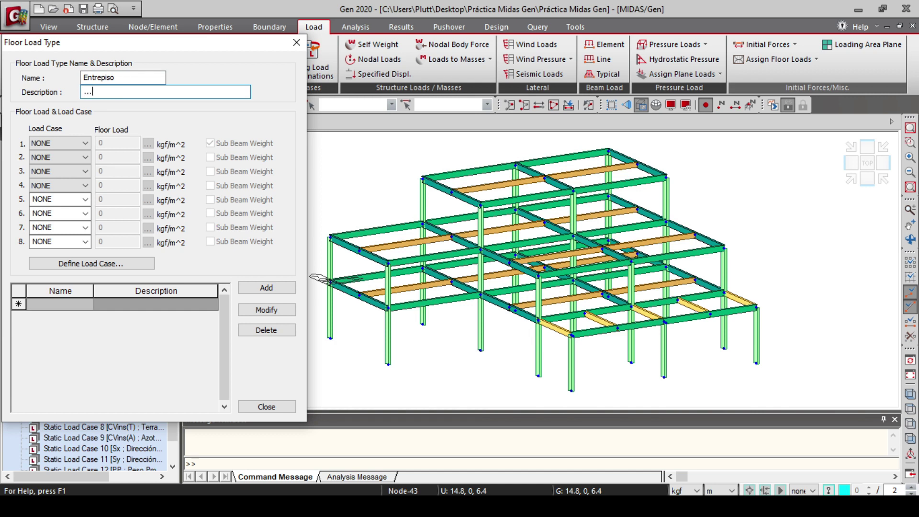
pyautogui.click(59, 143)
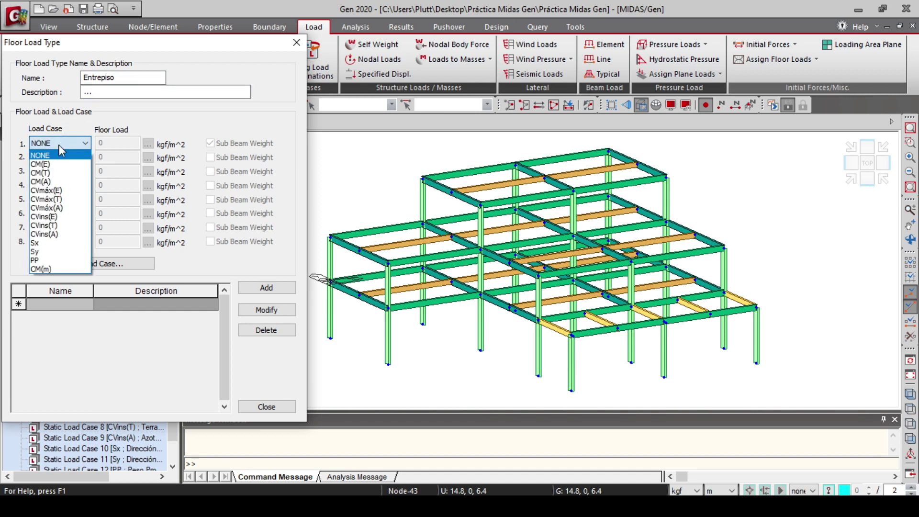
pyautogui.click(40, 164)
pyautogui.click(65, 157)
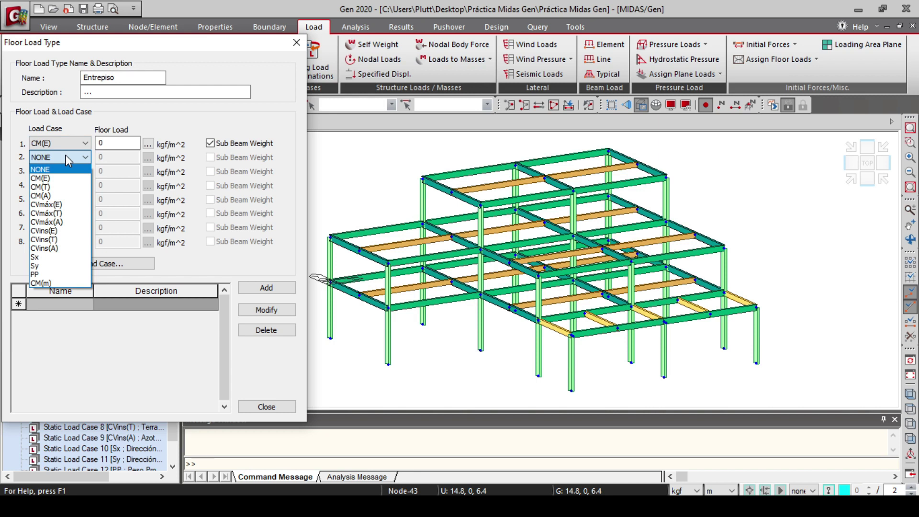
pyautogui.click(46, 204)
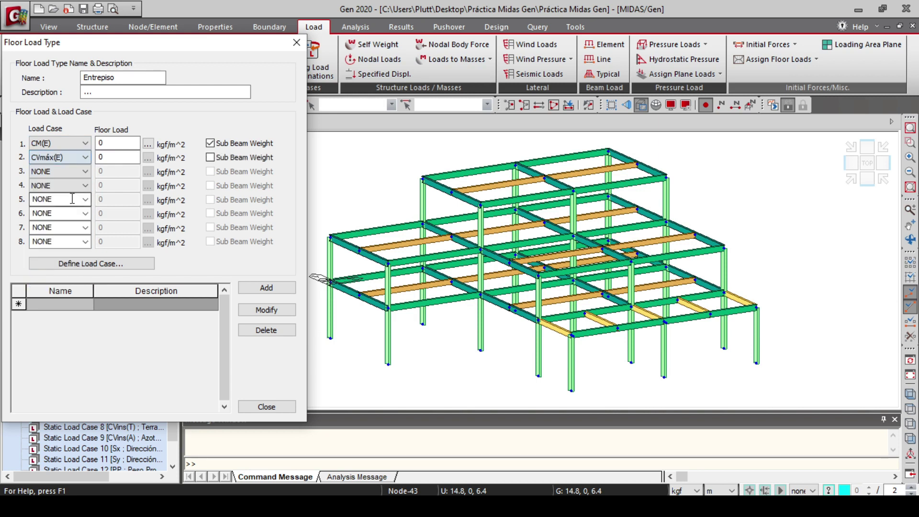
pyautogui.click(82, 173)
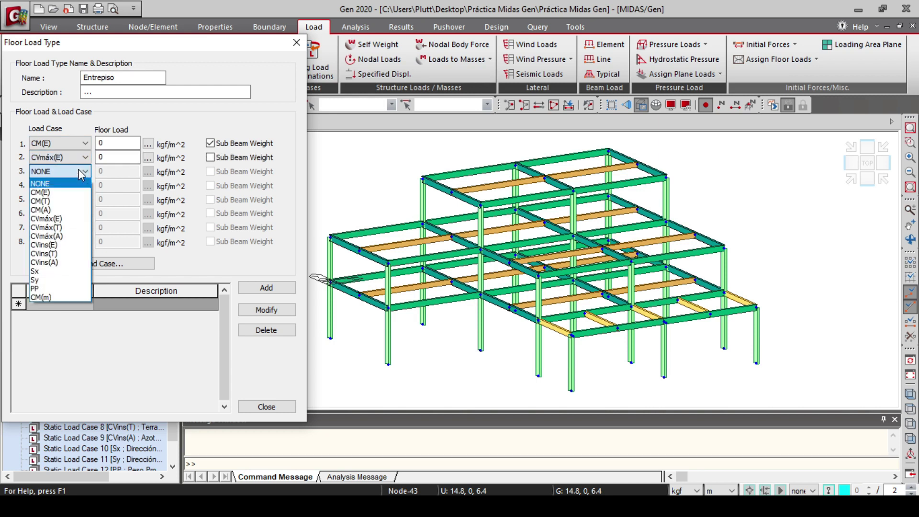
pyautogui.click(62, 249)
# Set the CM(E), CVmáx(E) and CVins(E) floor loads to -355, -250 and -180 kgf/m^2 and add the Entrepiso type
pyautogui.doubleClick(101, 143)
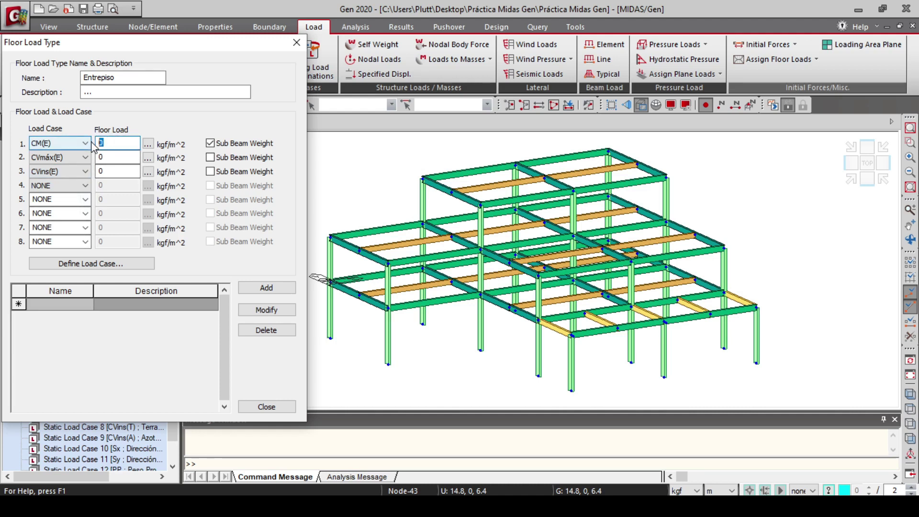
pyautogui.write('-355')
pyautogui.doubleClick(102, 157)
pyautogui.write('-250')
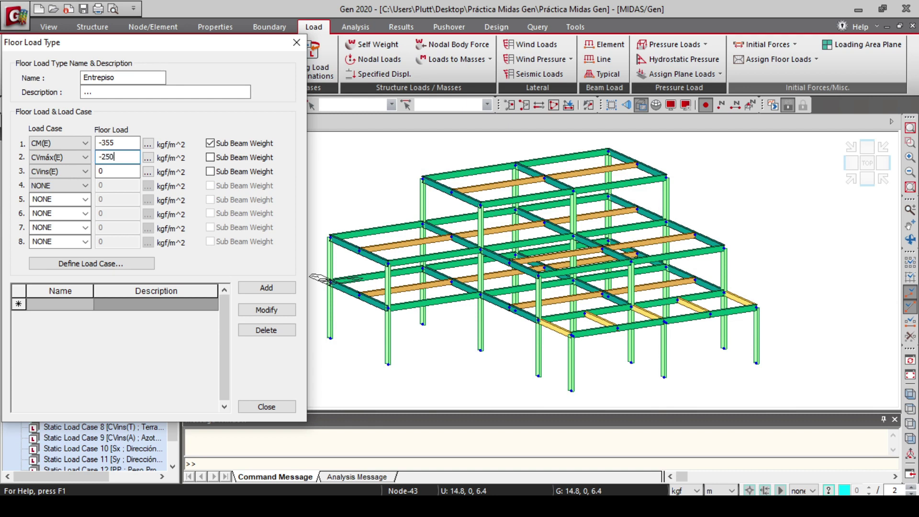
pyautogui.doubleClick(101, 171)
pyautogui.write('-1')
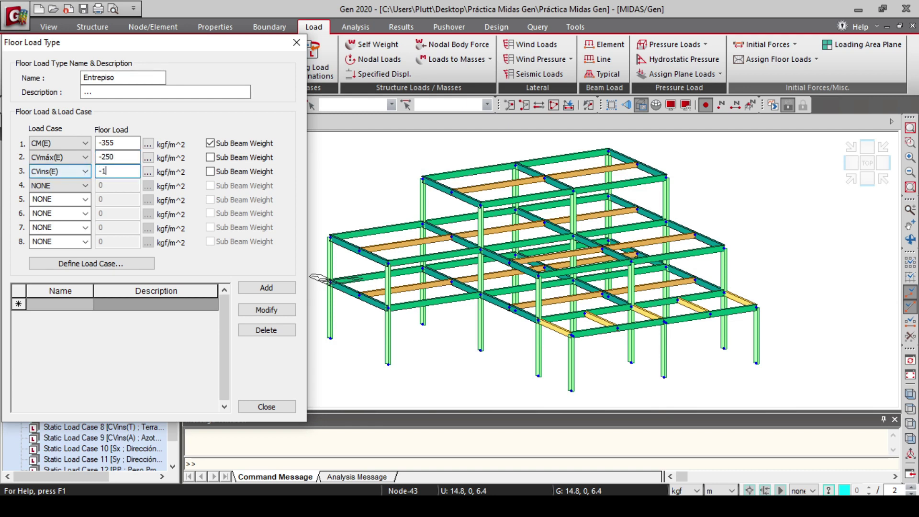
pyautogui.write('80')
pyautogui.click(256, 290)
# Rename the floor load type entry as Terraza and change its load cases to CM(T), CVmáx(T) and CVins(T)
pyautogui.doubleClick(111, 78)
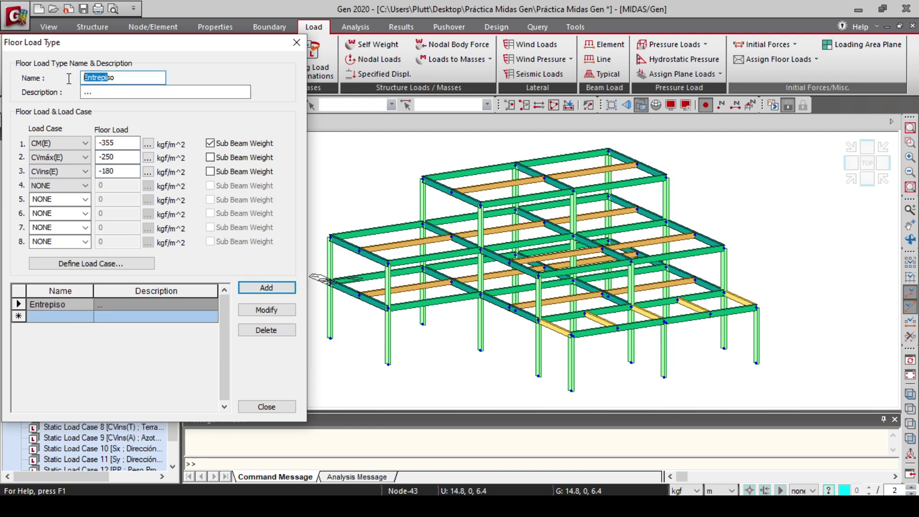
pyautogui.write('Terraza')
pyautogui.click(58, 144)
pyautogui.click(55, 194)
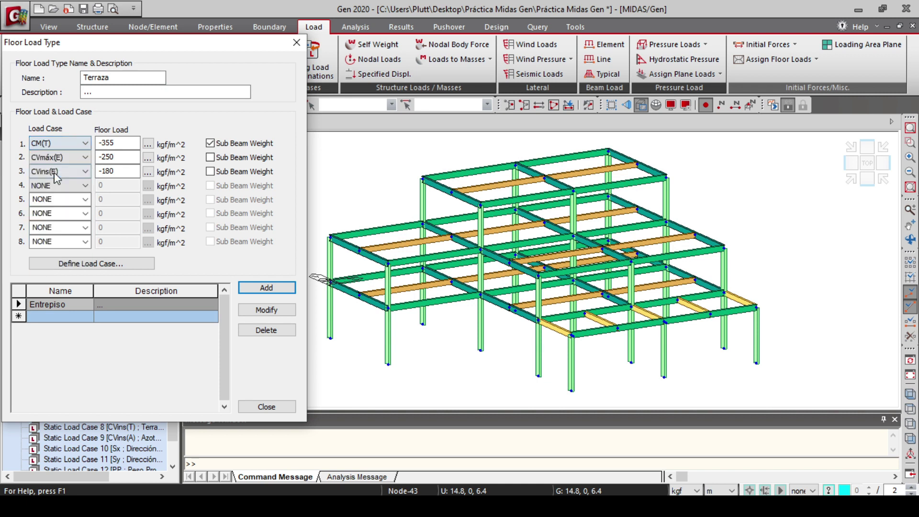
pyautogui.click(58, 157)
pyautogui.click(57, 215)
pyautogui.click(57, 171)
pyautogui.click(58, 238)
# Set the CM(T), CVmáx(T) and CVins(T) floor loads to -530, -450 and -350 kgf/m^2 and add the Terraza type
pyautogui.click(96, 143)
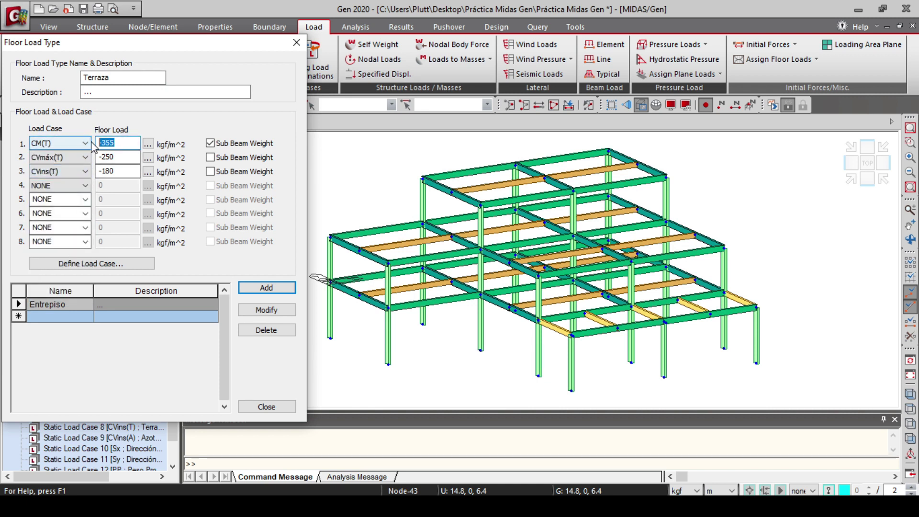
pyautogui.write('-530')
pyautogui.press('Tab')
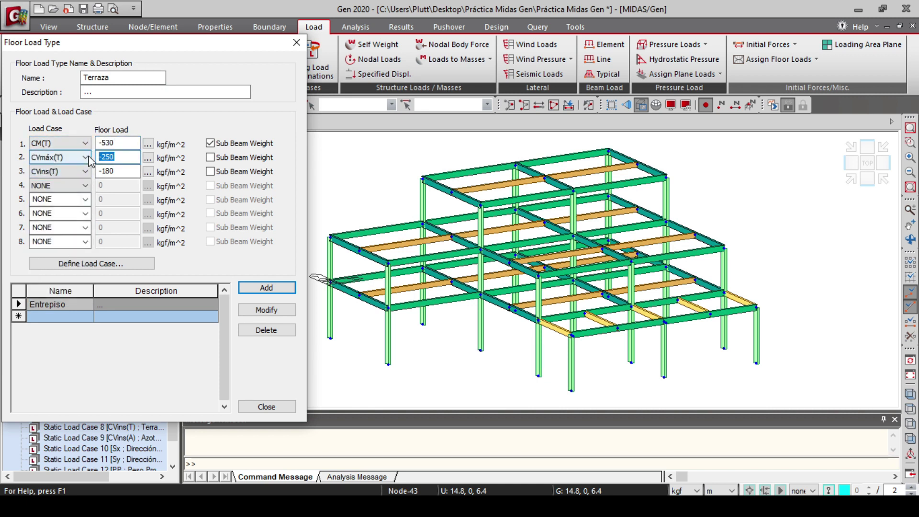
pyautogui.write('-450')
pyautogui.press('Tab')
pyautogui.write('-350')
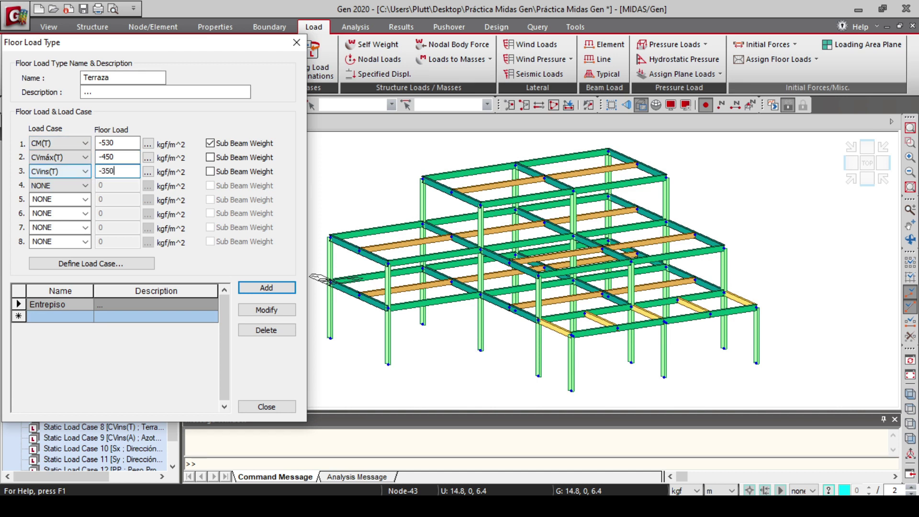
pyautogui.click(267, 286)
# Rename the floor load type entry as Azotea and change its load cases to CM(A), CVmáx(A) and CVins(A)
pyautogui.moveTo(110, 78); pyautogui.dragTo(67, 77)
pyautogui.write('Azotea')
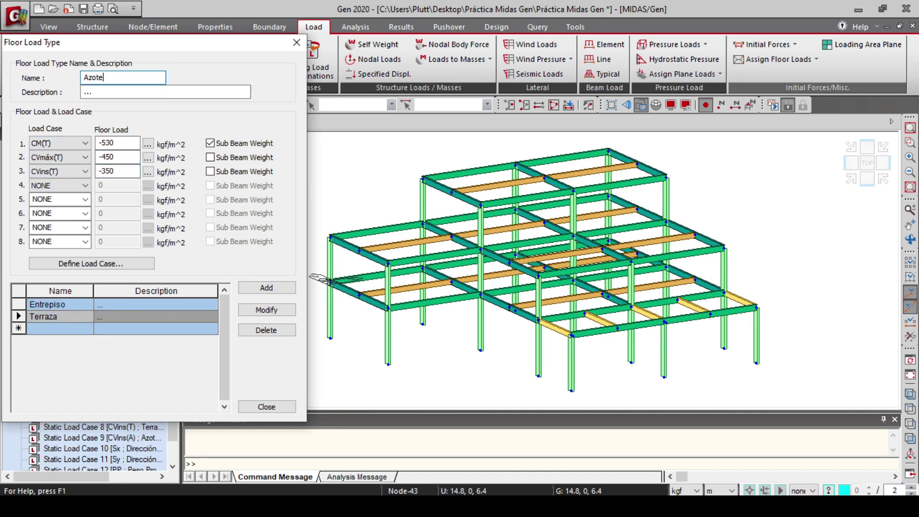
pyautogui.click(74, 143)
pyautogui.click(72, 188)
pyautogui.click(74, 157)
pyautogui.click(72, 215)
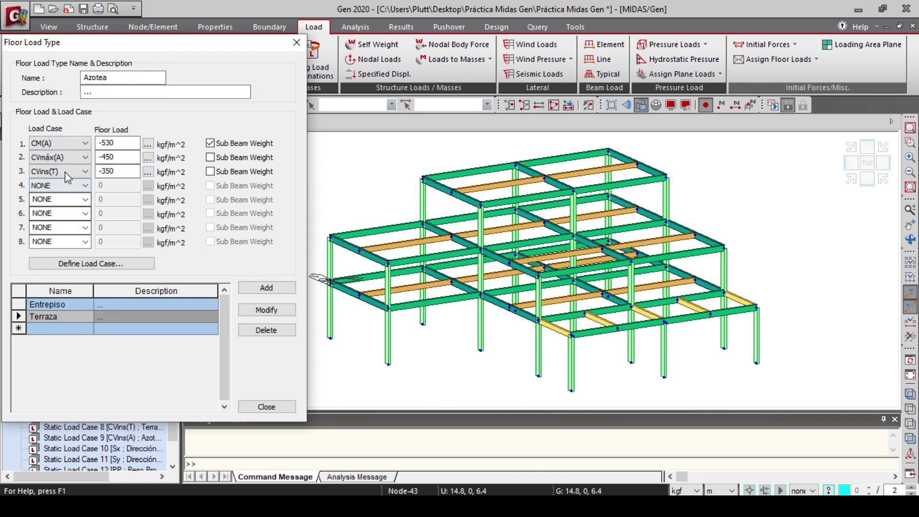
pyautogui.click(74, 171)
pyautogui.click(75, 239)
# Set the Azotea floor loads to -485, -100 and -70 kgf/m^2, add the type, finish the definitions and save the project
pyautogui.moveTo(115, 142); pyautogui.dragTo(97, 143)
pyautogui.write('-48')
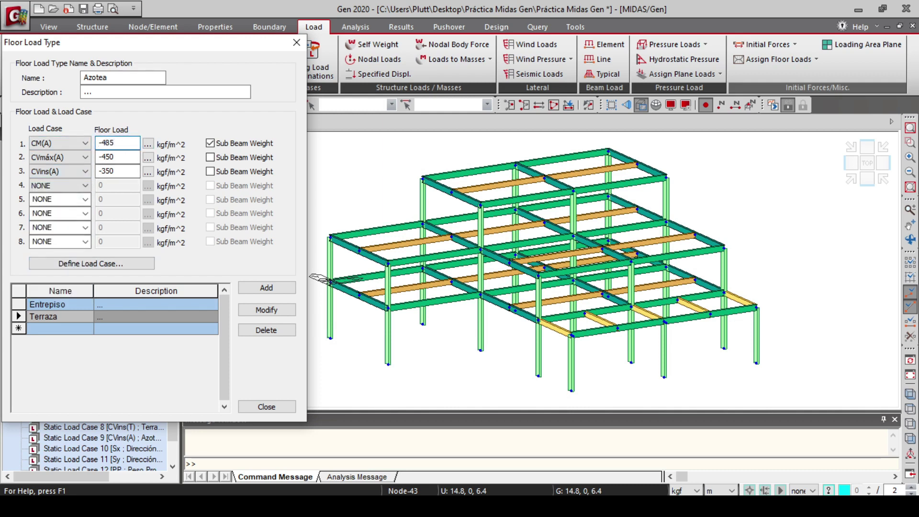
pyautogui.press('Tab')
pyautogui.write('-100')
pyautogui.press('Tab')
pyautogui.write('-70')
pyautogui.click(267, 288)
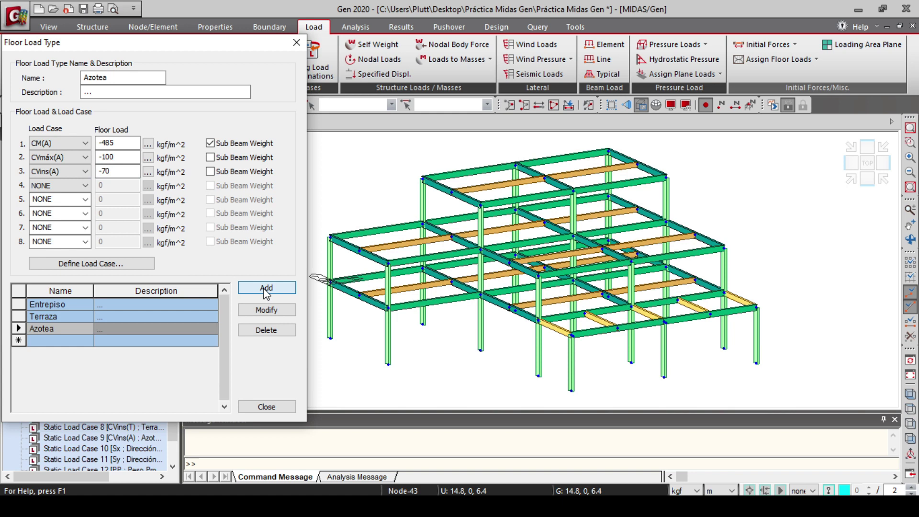
pyautogui.click(267, 407)
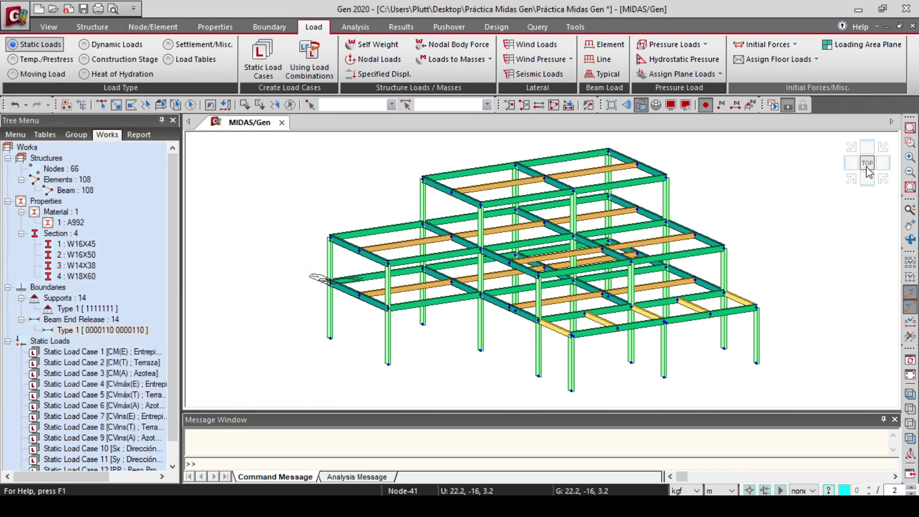
pyautogui.click(86, 14)
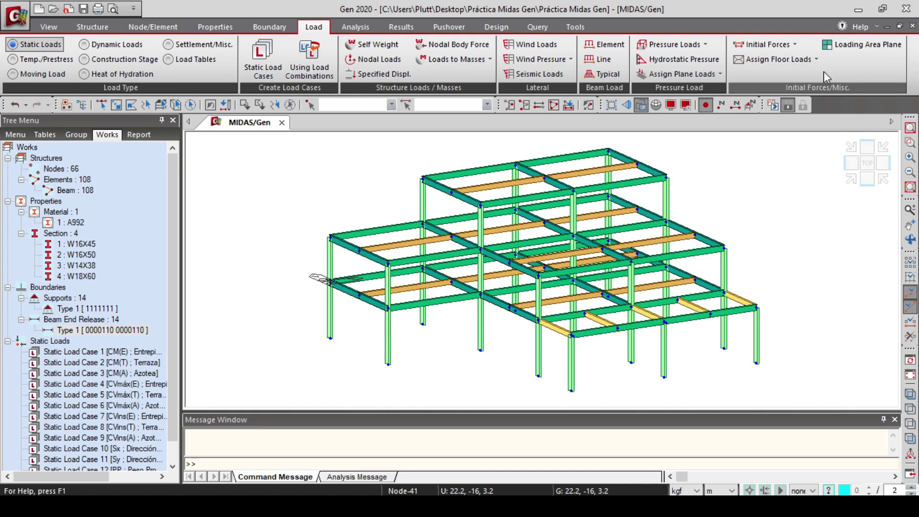
# Start assigning floor loads with the Entrepiso load type and One way distribution
pyautogui.click(817, 60)
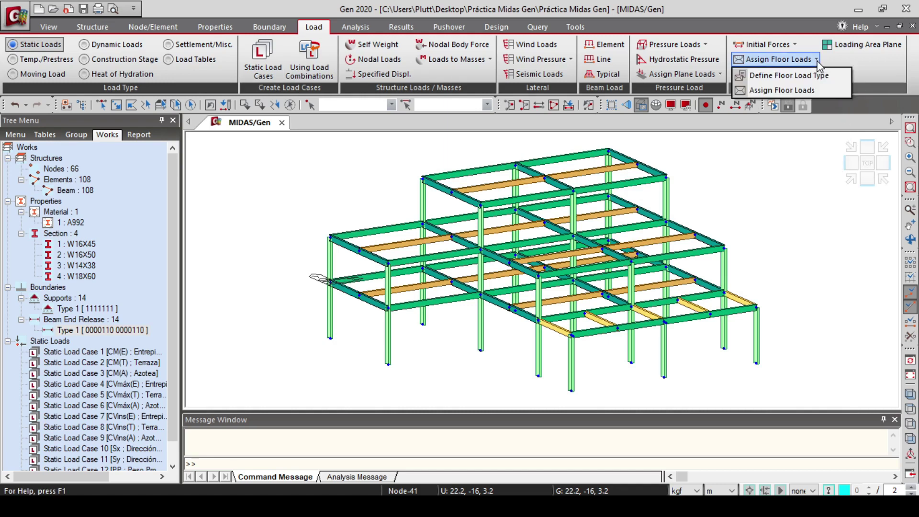
pyautogui.click(800, 90)
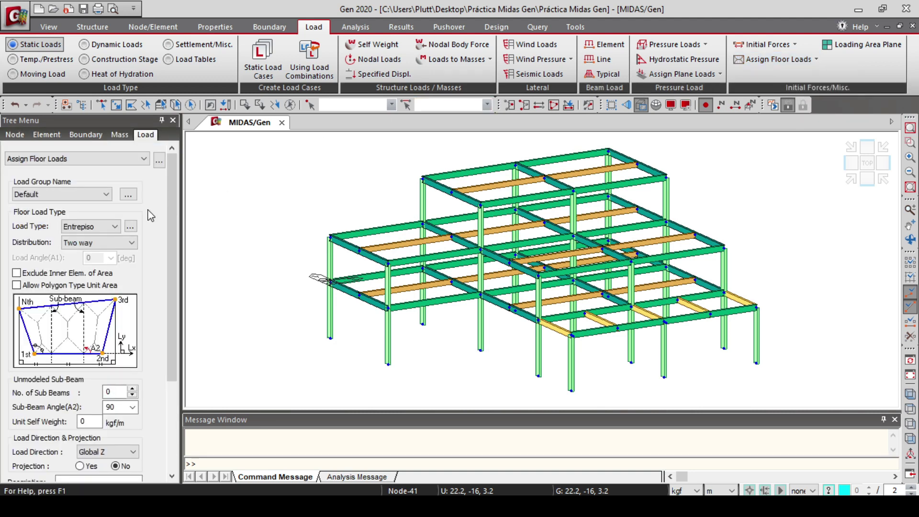
pyautogui.click(115, 226)
pyautogui.click(87, 238)
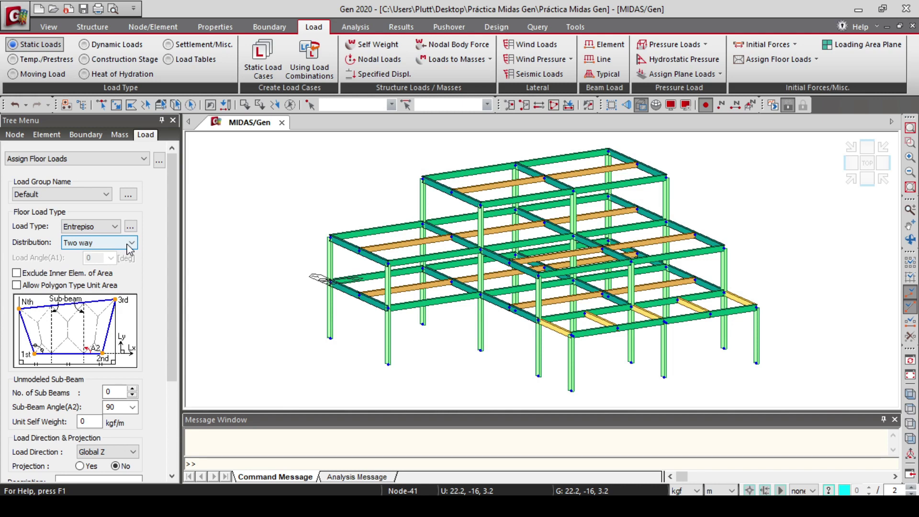
pyautogui.click(130, 244)
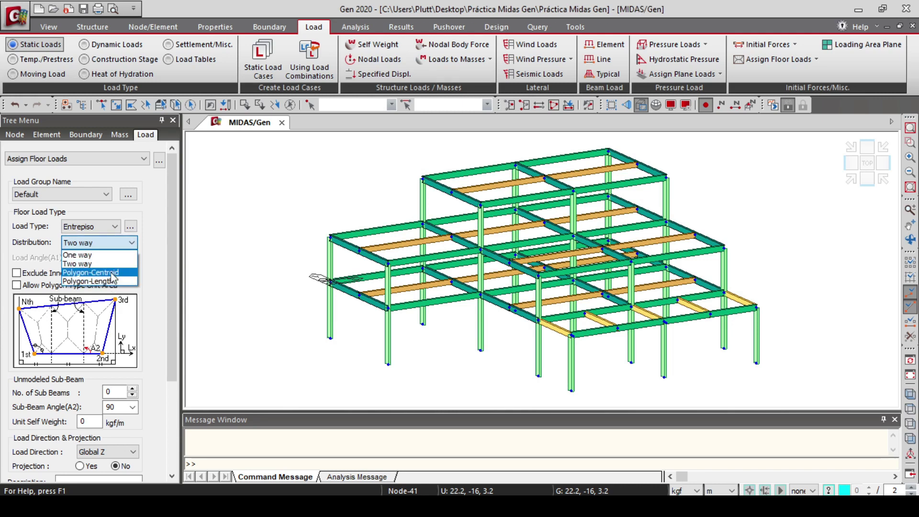
pyautogui.click(103, 255)
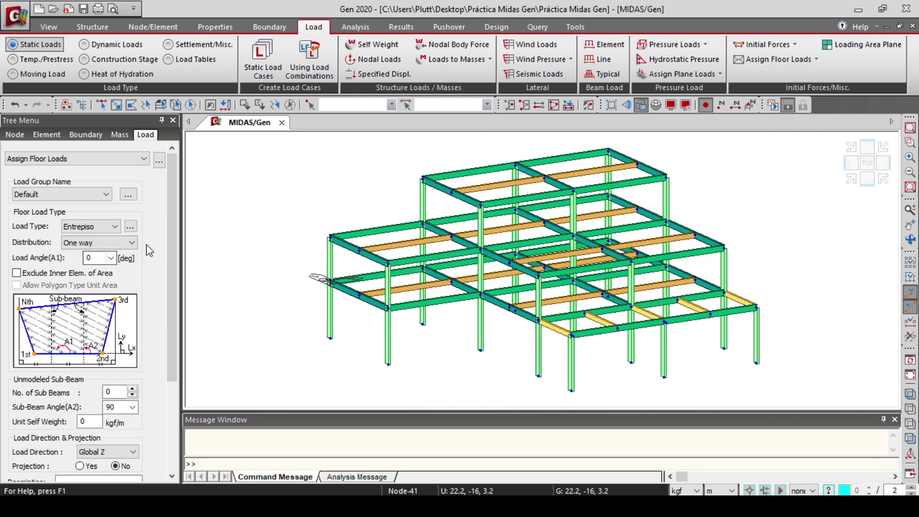
# Apply the Entrepiso floor load to the lower floor's end bay beside the origin by picking its four corner nodes, and save the project
pyautogui.moveTo(169, 189); pyautogui.dragTo(168, 279)
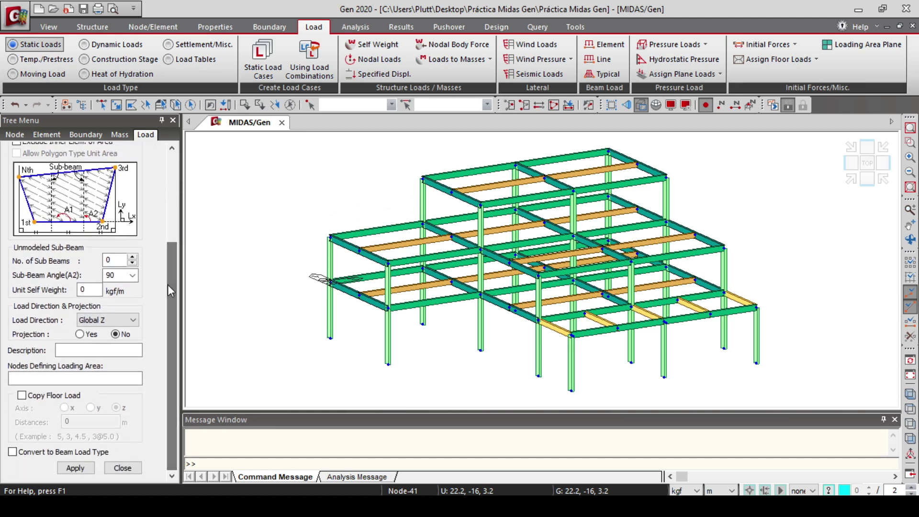
pyautogui.click(110, 378)
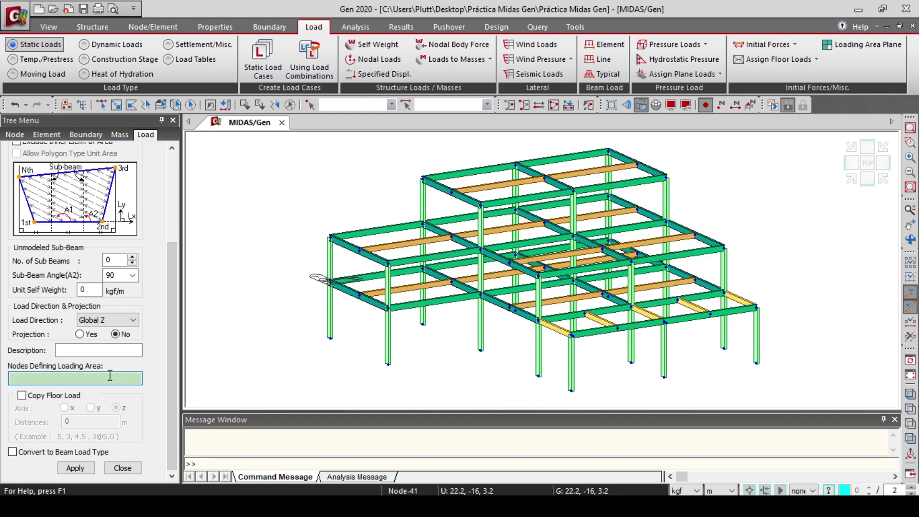
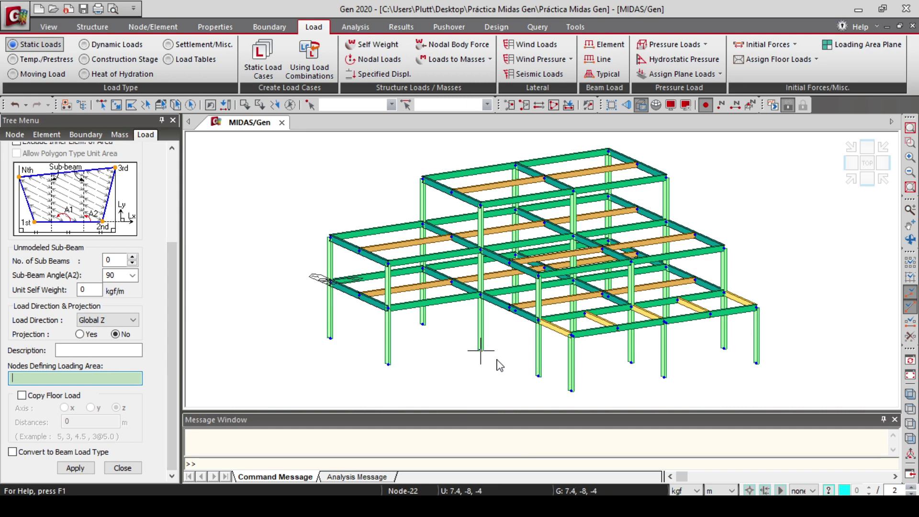
pyautogui.moveTo(500, 366); pyautogui.dragTo(375, 273, button='middle')
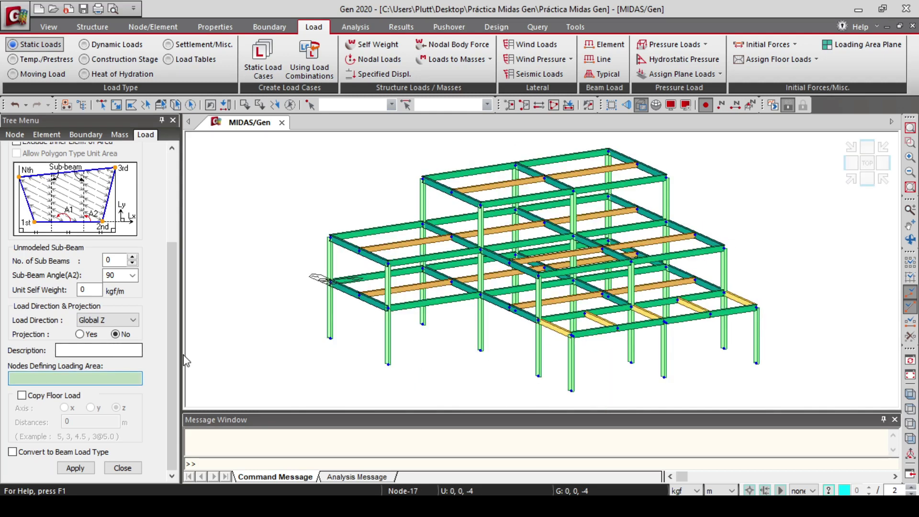
pyautogui.click(388, 309)
pyautogui.click(330, 280)
pyautogui.click(423, 268)
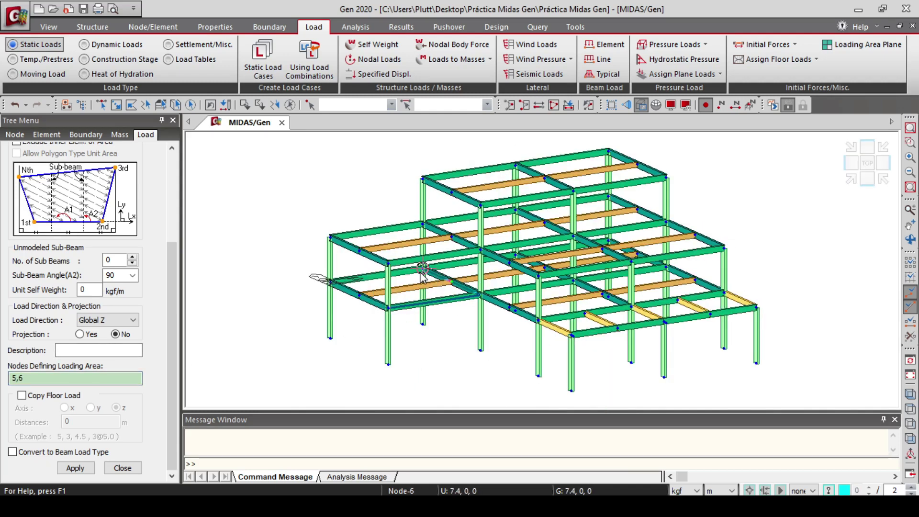
pyautogui.click(390, 309)
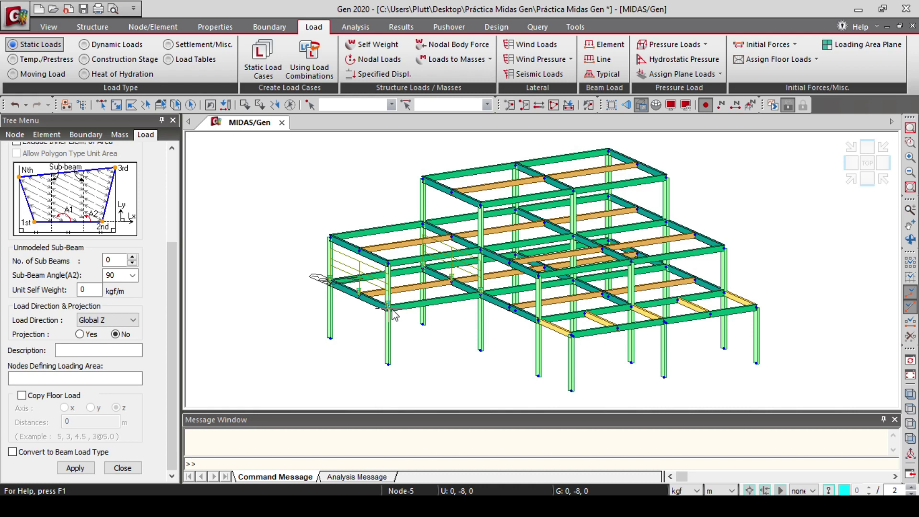
pyautogui.hotkey('ctrl', 's')
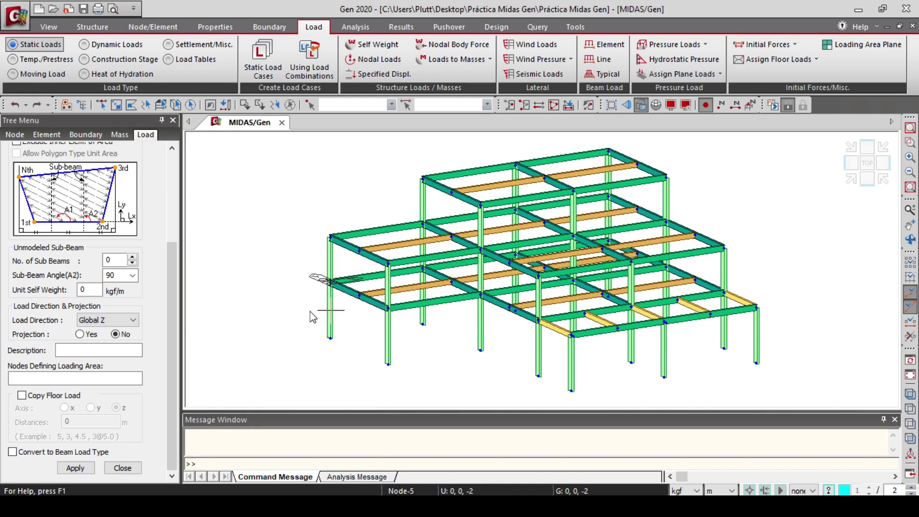
pyautogui.moveTo(174, 289); pyautogui.dragTo(187, 199)
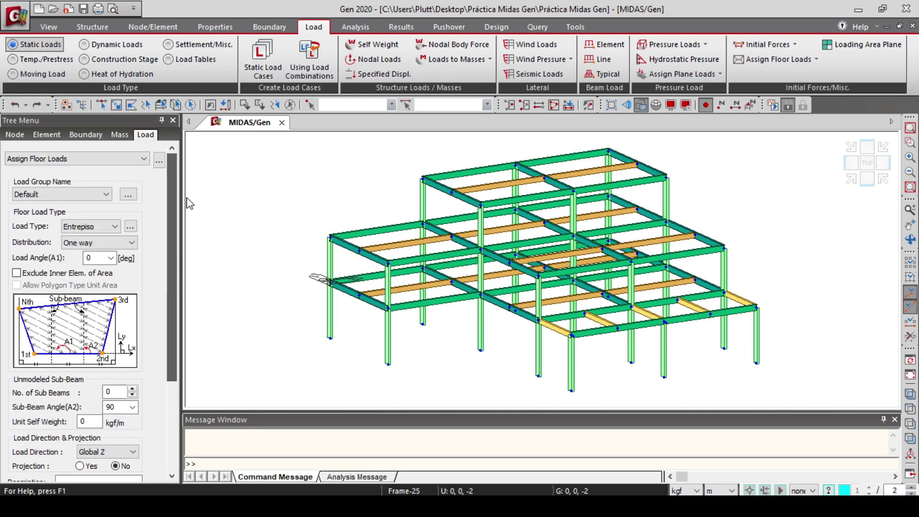
# Set the load angle to 90° and apply the Entrepiso floor load to the lower floor's end bay beside the origin by its four corner nodes
pyautogui.click(111, 259)
pyautogui.click(98, 279)
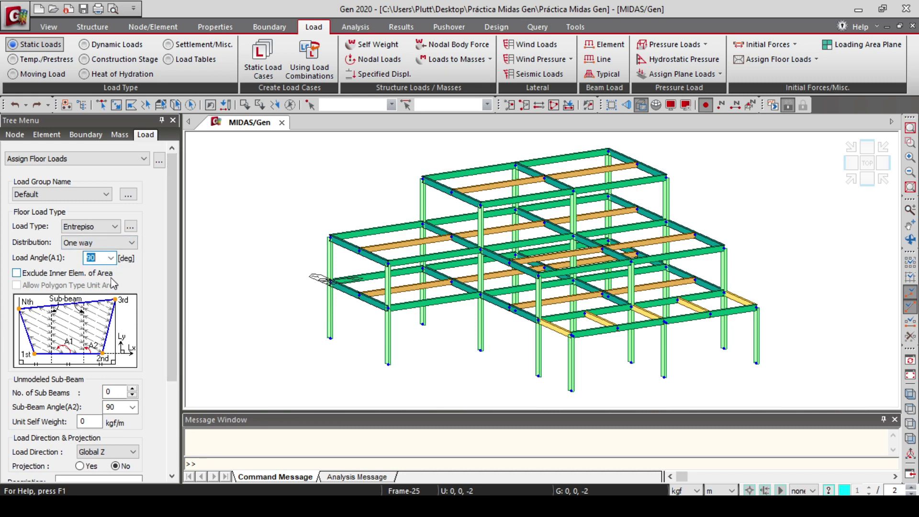
pyautogui.moveTo(171, 228); pyautogui.dragTo(168, 317)
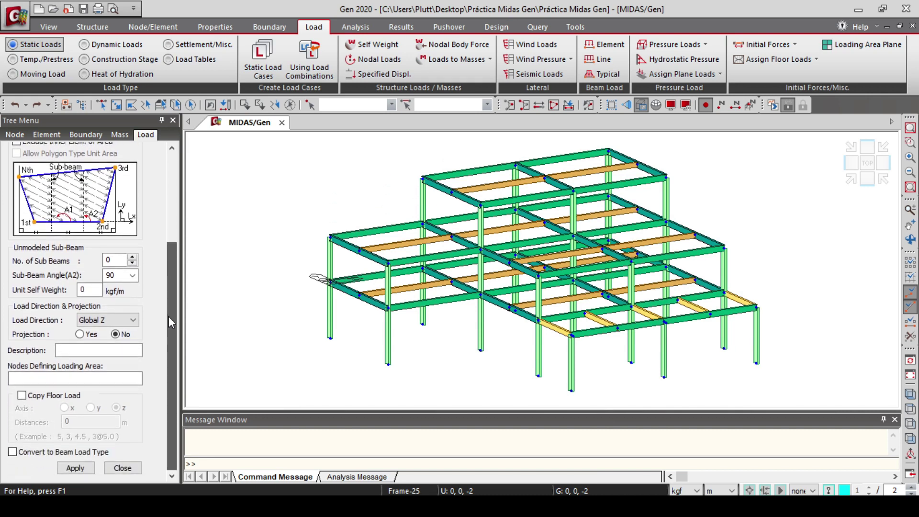
pyautogui.click(129, 377)
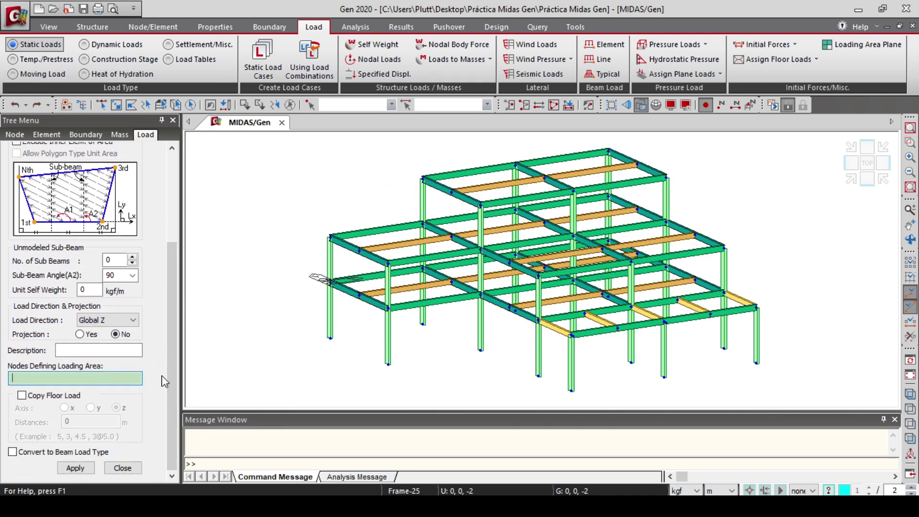
pyautogui.click(389, 307)
pyautogui.click(480, 295)
pyautogui.click(423, 269)
pyautogui.click(331, 282)
pyautogui.click(387, 309)
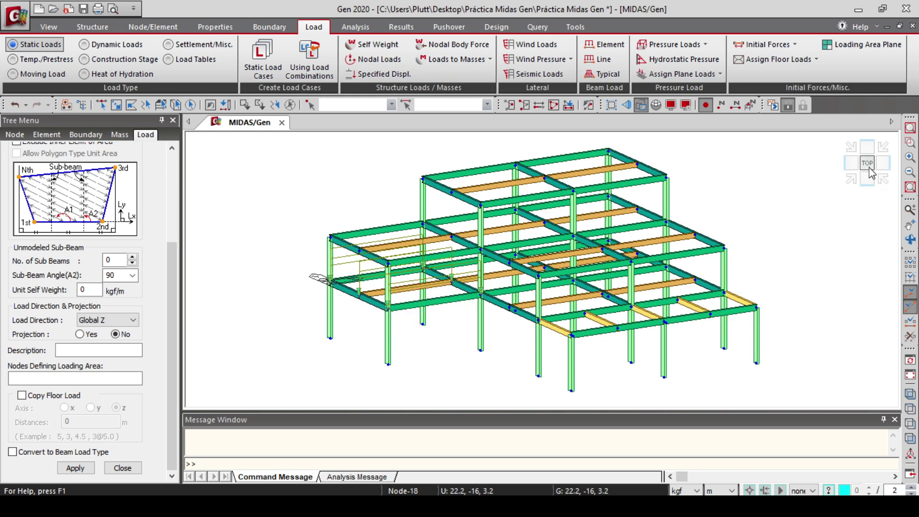
# Apply the Entrepiso floor load to the lower floor's two bays bordering the projecting terrace strip, picking each bay's corner nodes
pyautogui.click(116, 380)
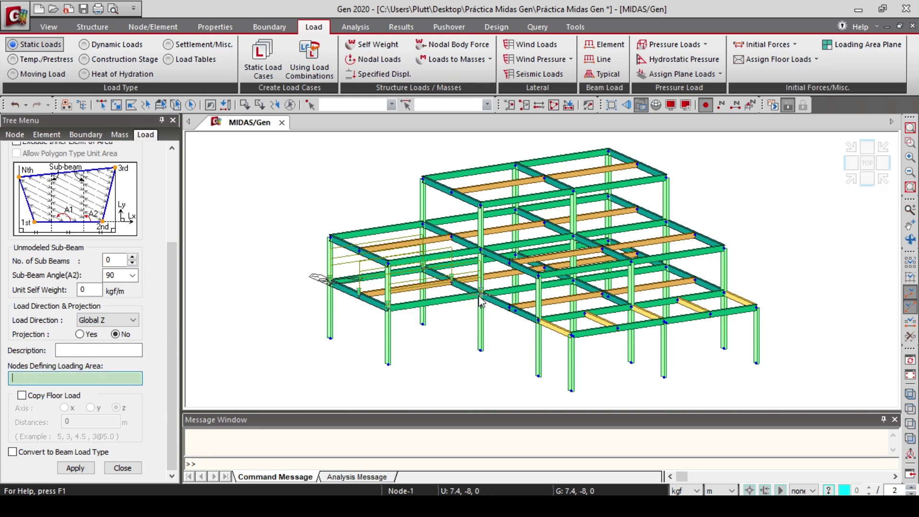
pyautogui.doubleClick(539, 319)
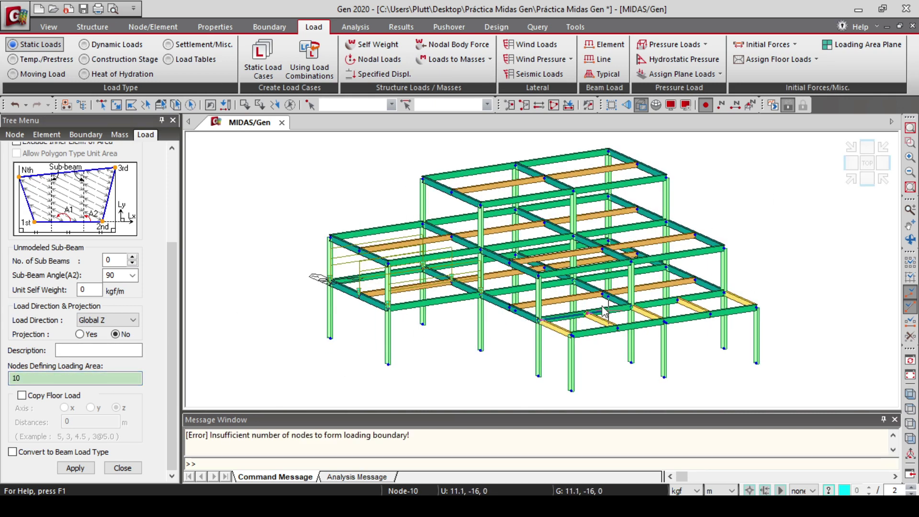
pyautogui.click(480, 291)
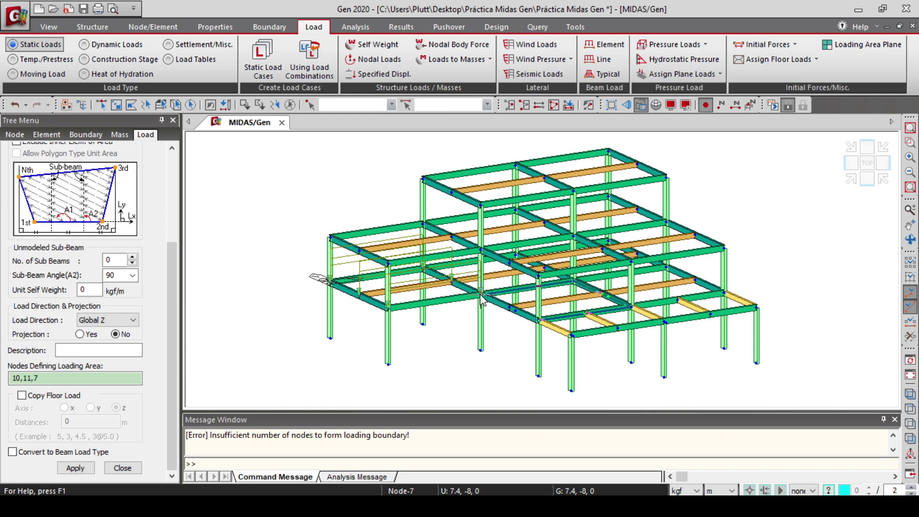
pyautogui.click(539, 320)
pyautogui.click(632, 307)
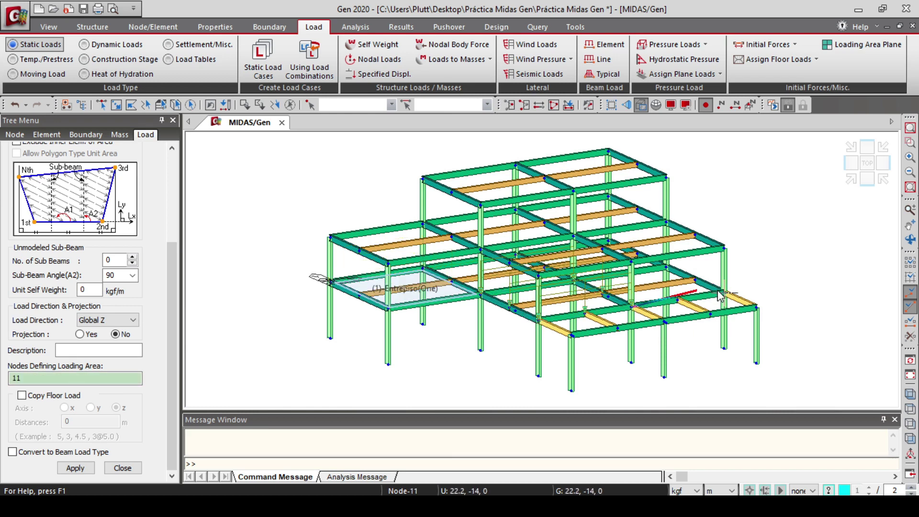
pyautogui.click(632, 307)
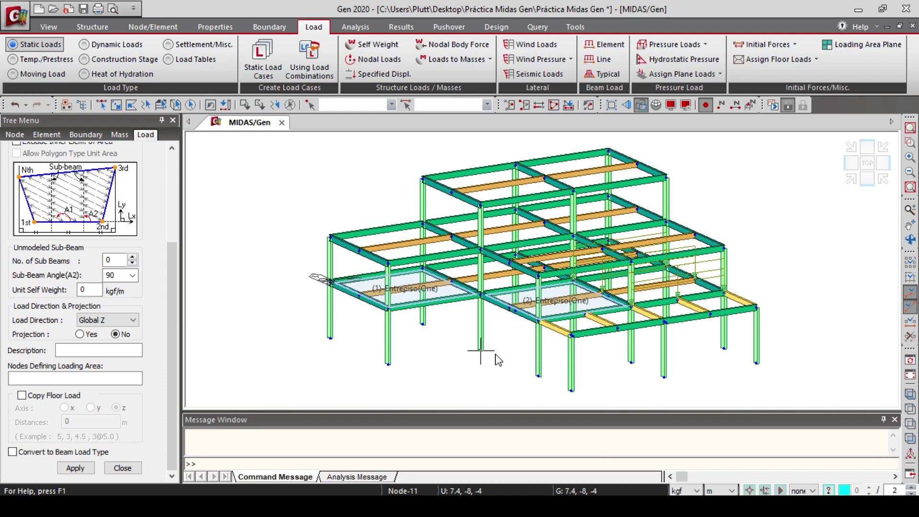
# Apply the Entrepiso floor load to the lower floor's rear middle bay, adjacent to the end bay beside the origin
pyautogui.moveTo(488, 353)
pyautogui.keyDown('ctrl'); pyautogui.mouseDown(button='middle')
pyautogui.moveTo(431, 365)
pyautogui.moveTo(471, 347)
pyautogui.mouseUp(button='middle'); pyautogui.keyUp('ctrl')
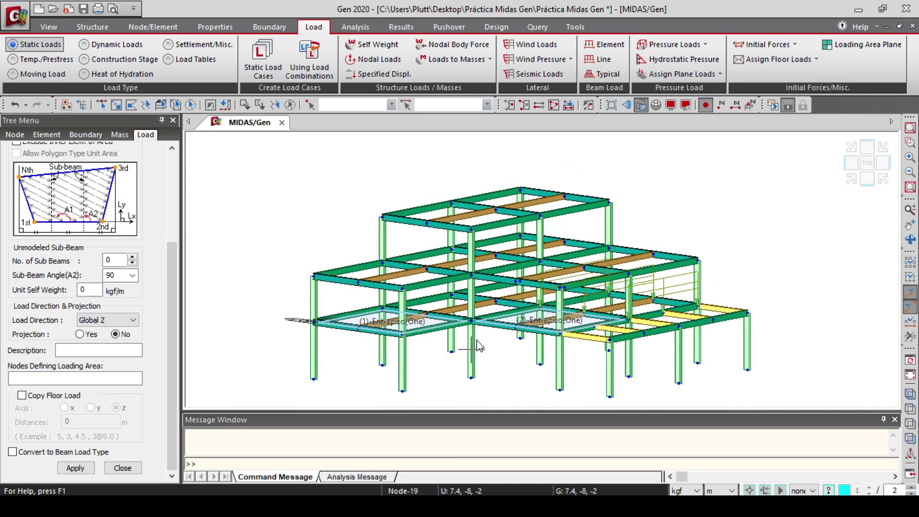
pyautogui.click(540, 311)
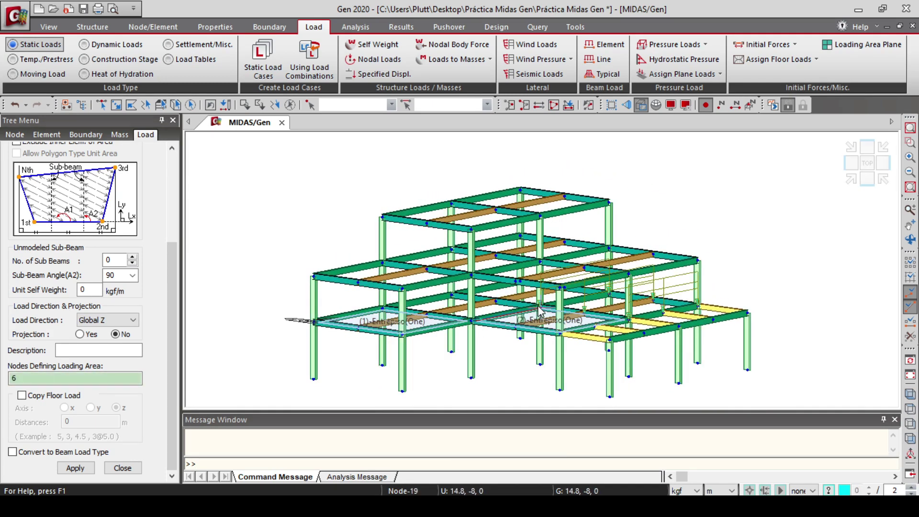
pyautogui.click(463, 324)
pyautogui.moveTo(463, 324)
pyautogui.keyDown('ctrl'); pyautogui.mouseDown(button='middle')
pyautogui.moveTo(450, 330)
pyautogui.moveTo(463, 320)
pyautogui.mouseUp(button='middle'); pyautogui.keyUp('ctrl')
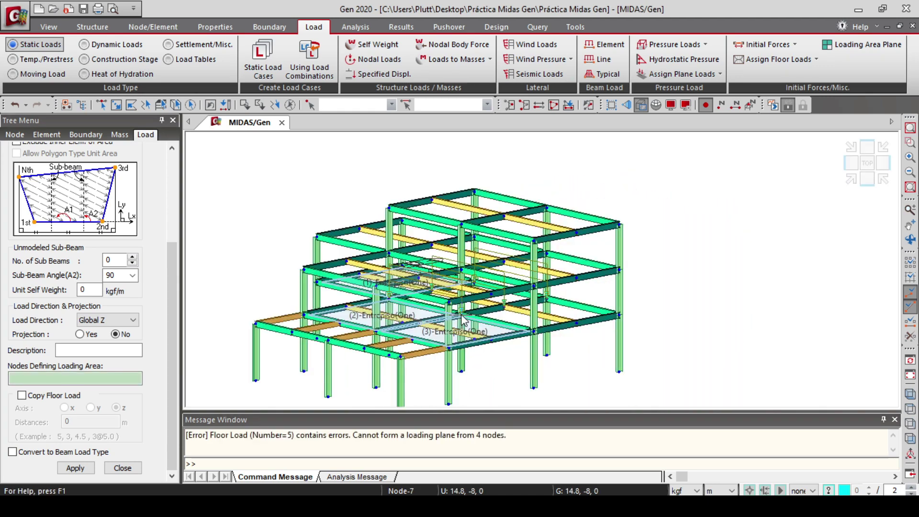
# Apply the Entrepiso floor load to the lower floor's last rear bay by its four corner nodes and restore the isometric view
pyautogui.click(461, 316)
pyautogui.click(534, 331)
pyautogui.click(619, 316)
pyautogui.click(546, 300)
pyautogui.click(461, 316)
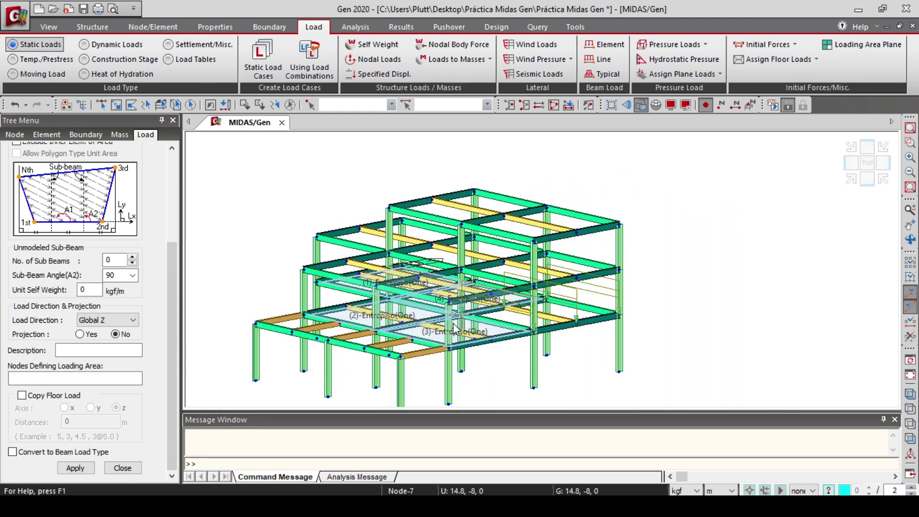
pyautogui.click(911, 394)
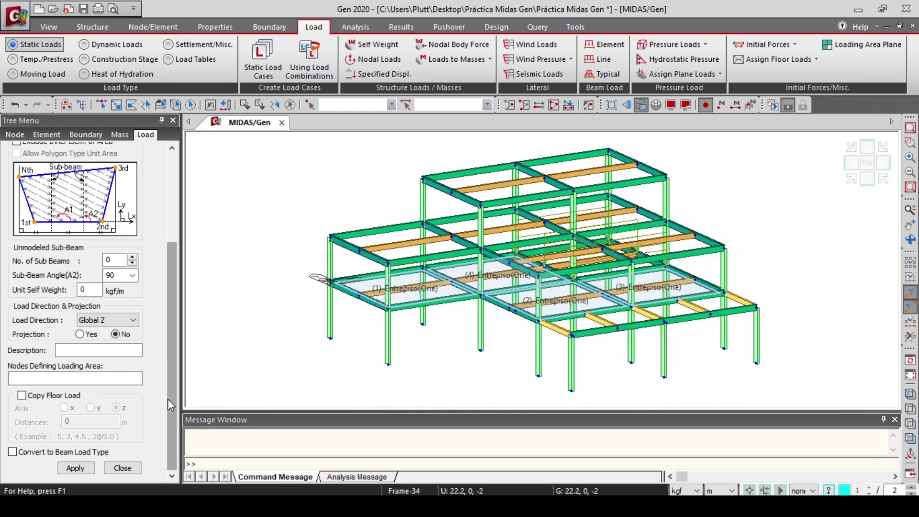
# Switch the load type to Terraza and apply it to the second floor's uncovered end bay above the origin by its corner nodes
pyautogui.moveTo(170, 397); pyautogui.dragTo(171, 308)
pyautogui.click(115, 230)
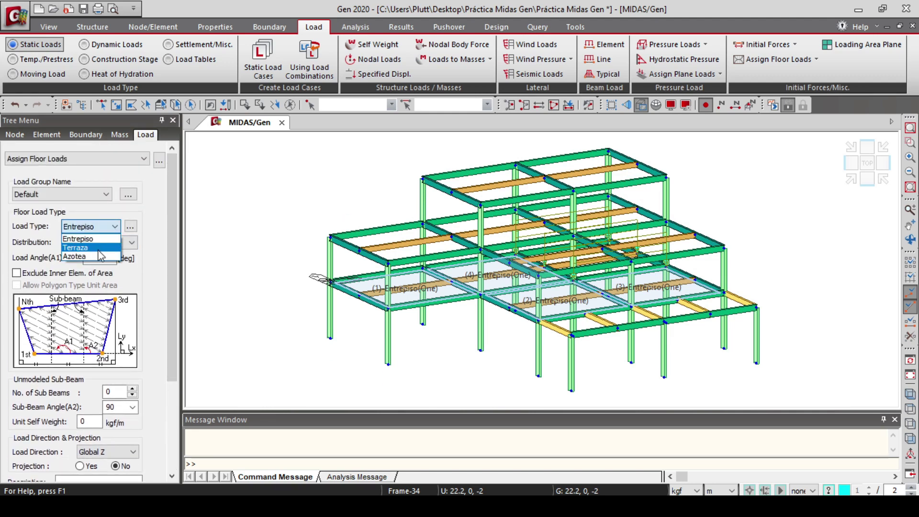
pyautogui.click(91, 251)
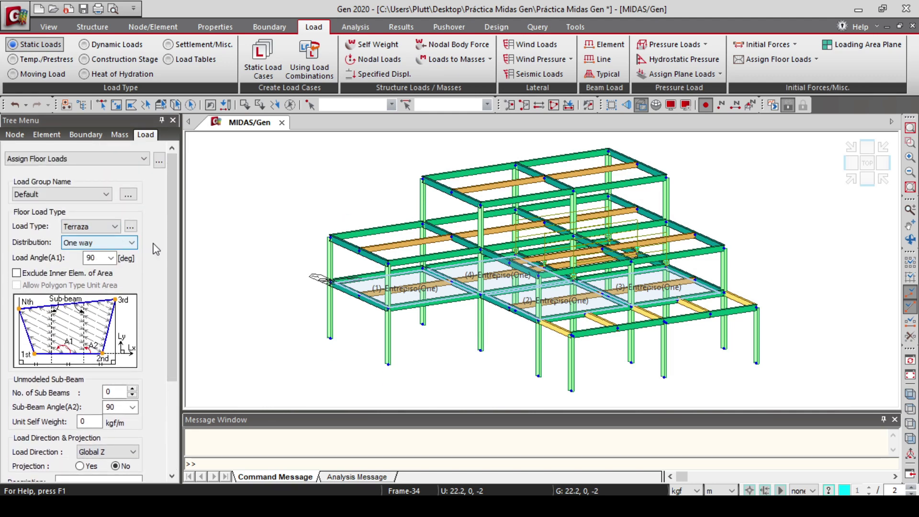
pyautogui.scroll(-3, 173, 228)
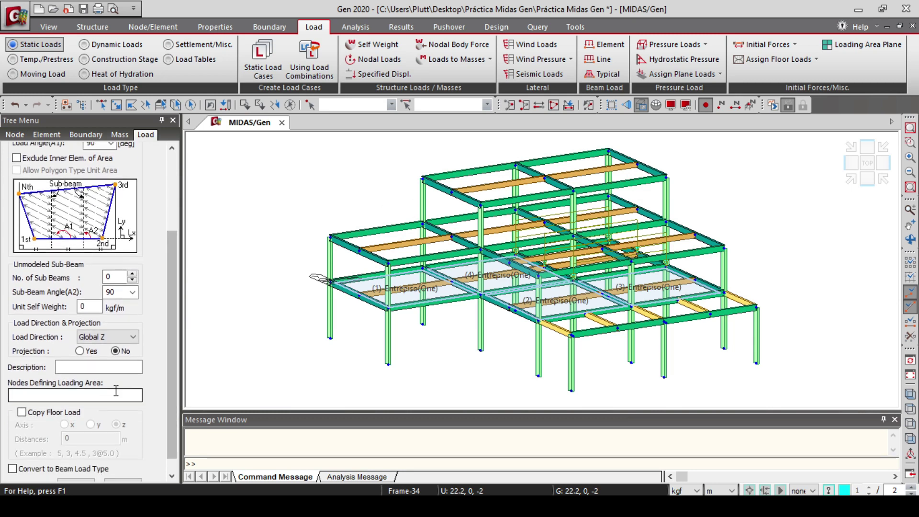
pyautogui.click(388, 264)
pyautogui.click(480, 249)
pyautogui.click(423, 223)
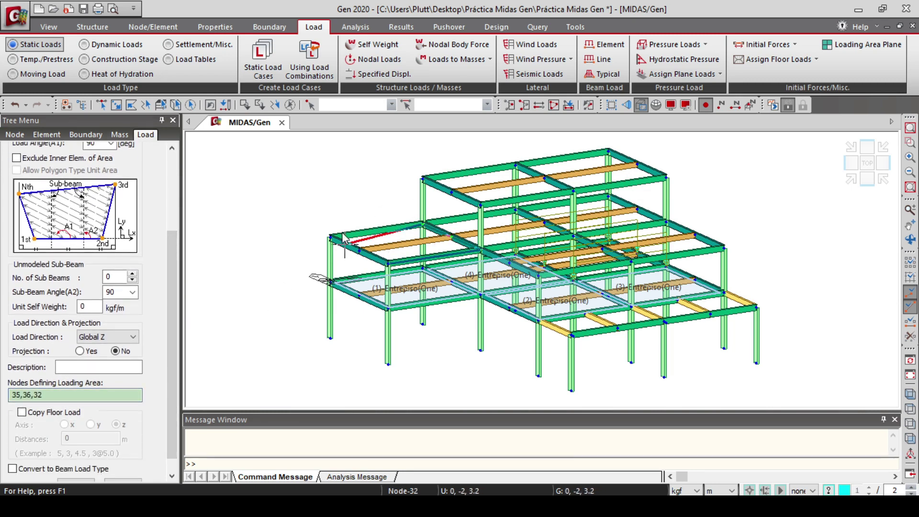
pyautogui.click(330, 235)
pyautogui.click(389, 263)
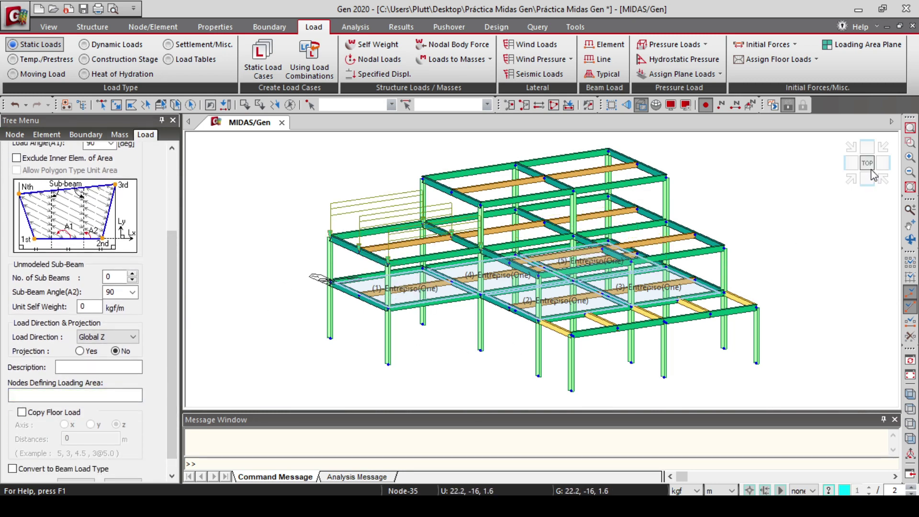
# Try to apply the Terraza floor load at a 90° load angle to the lower floor's projecting terrace strip
pyautogui.click(572, 335)
pyautogui.click(757, 307)
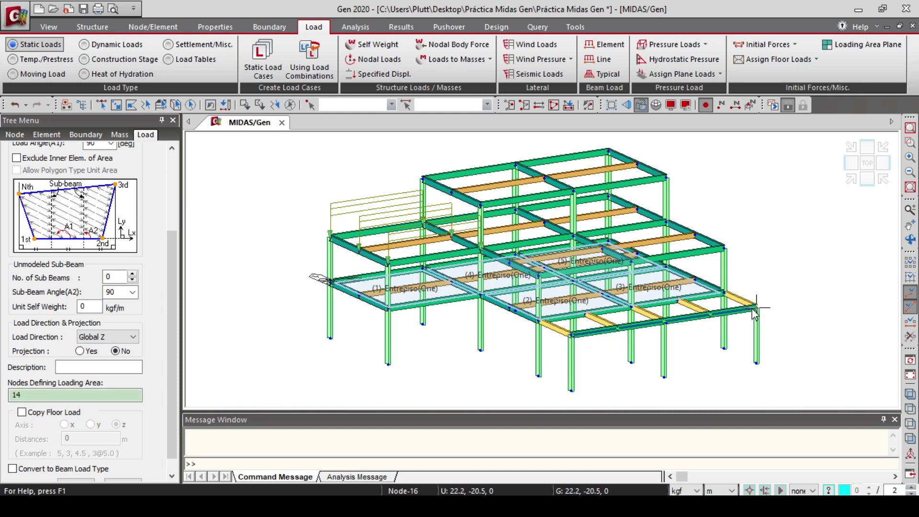
pyautogui.click(724, 292)
pyautogui.click(559, 329)
pyautogui.click(572, 334)
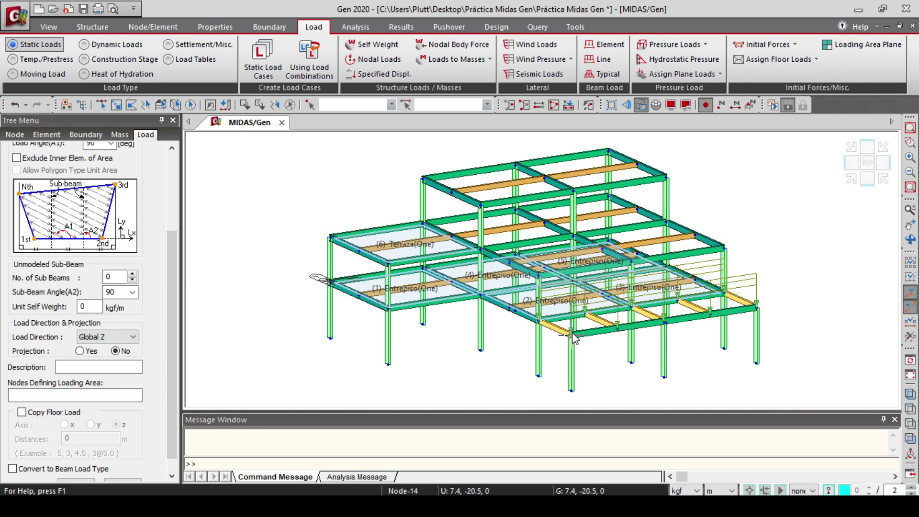
# Set the load angle to 0 and apply the Terraza floor load to the lower floor's projecting terrace strip
pyautogui.scroll(3, 129, 221)
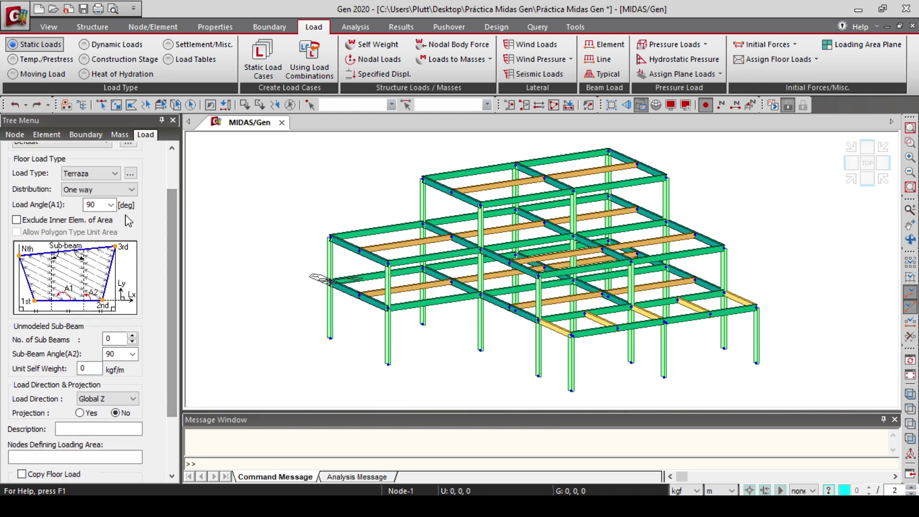
pyautogui.scroll(-3, 129, 221)
pyautogui.click(571, 335)
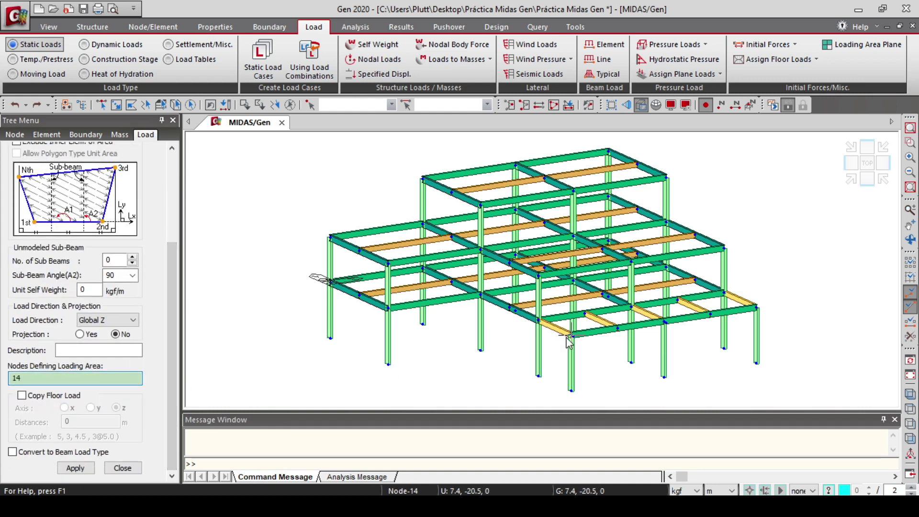
pyautogui.click(757, 307)
pyautogui.click(724, 293)
pyautogui.click(572, 334)
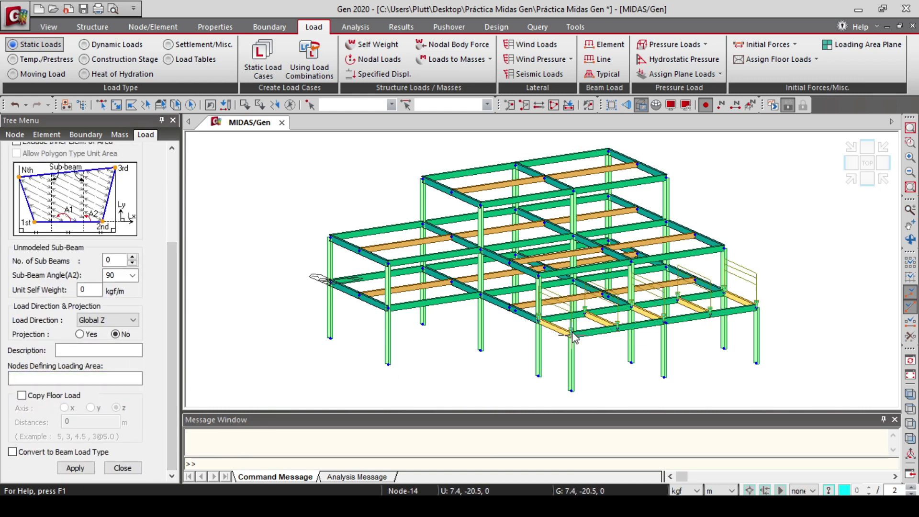
# Set the load angle to 90° and apply the Terraza floor load across the second floor's two uncovered front bays as one area
pyautogui.scroll(2, 166, 237)
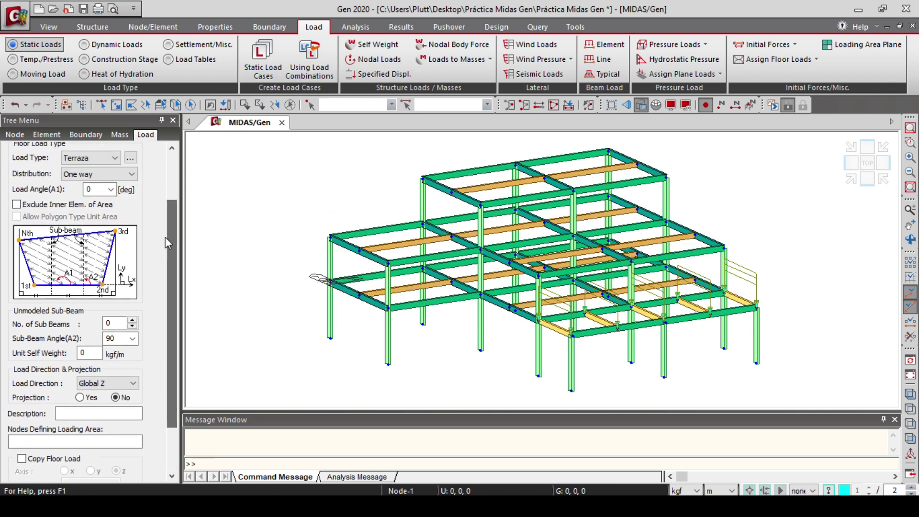
pyautogui.click(110, 189)
pyautogui.click(101, 212)
pyautogui.scroll(-2, 101, 212)
pyautogui.click(539, 274)
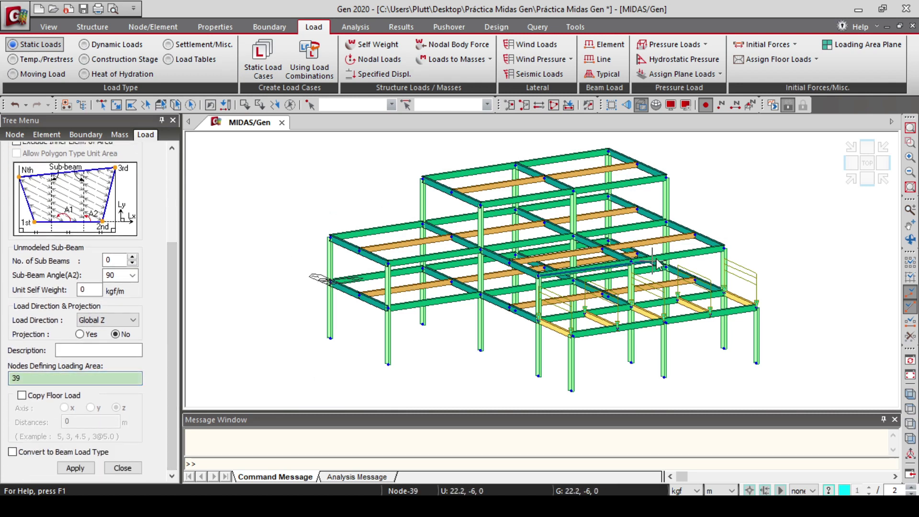
pyautogui.click(724, 247)
pyautogui.click(540, 275)
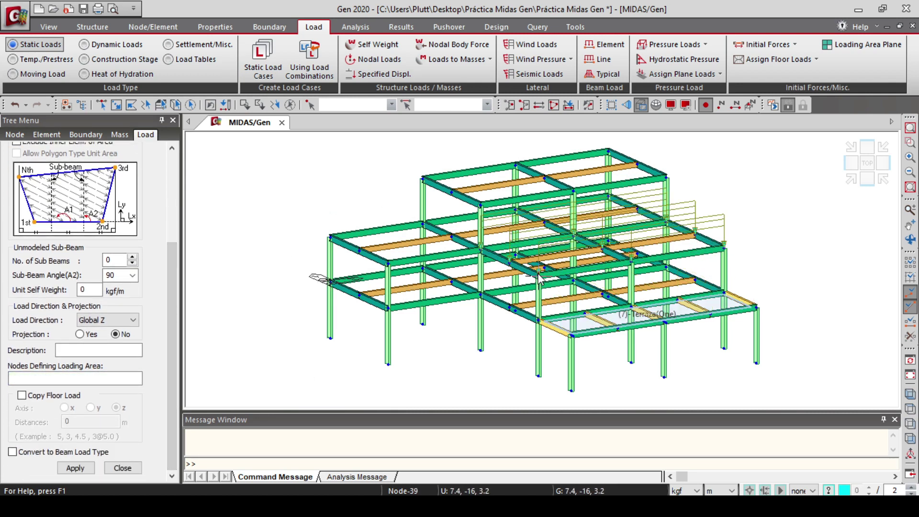
# Switch the load type to Entrepiso and apply it to the second floor's bay beneath the roof nearest the origin
pyautogui.moveTo(171, 350); pyautogui.dragTo(174, 231)
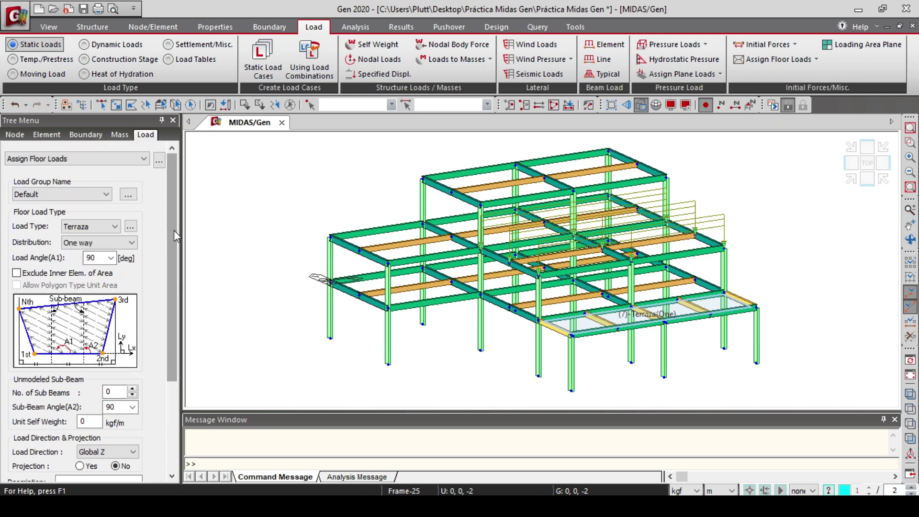
pyautogui.click(91, 226)
pyautogui.click(86, 237)
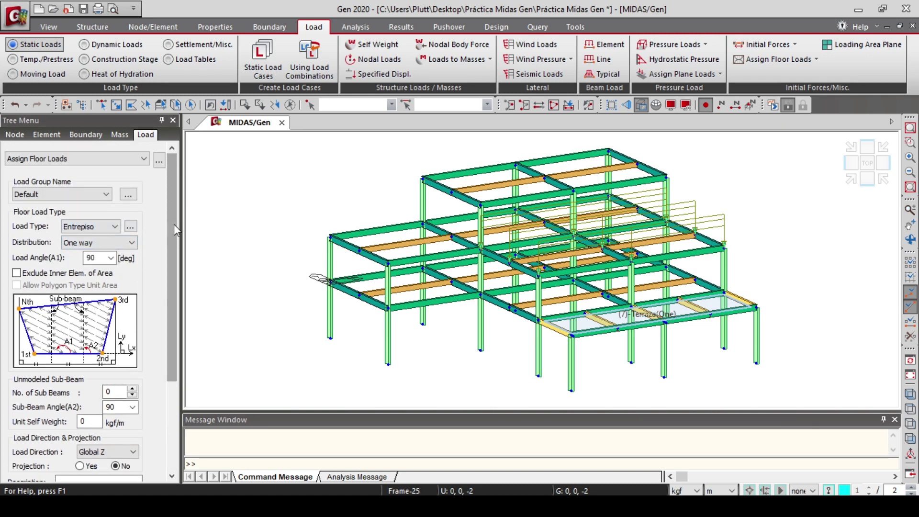
pyautogui.scroll(-3, 109, 382)
pyautogui.click(109, 381)
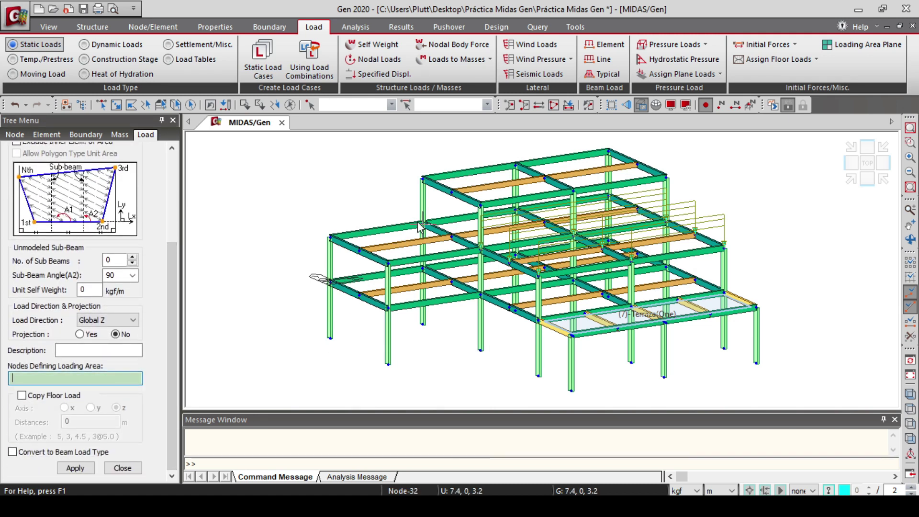
pyautogui.click(581, 233)
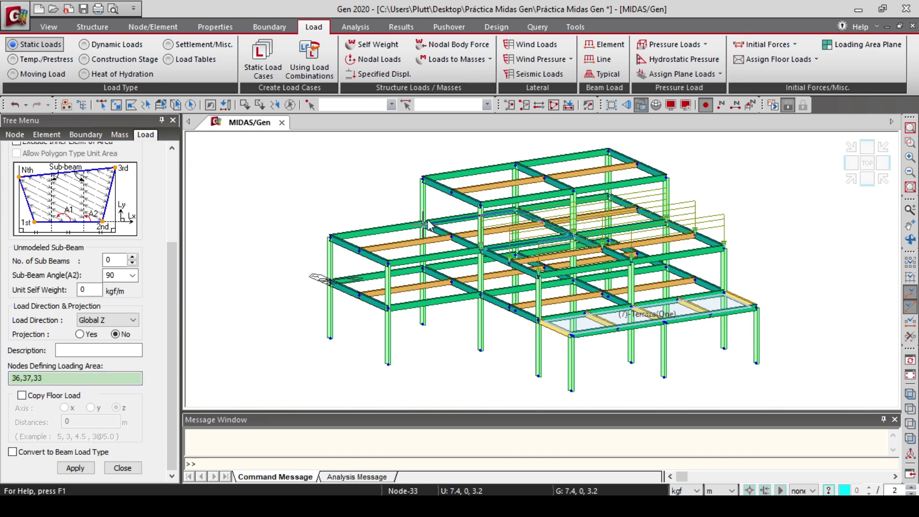
# Apply the Entrepiso floor load to the second floor's other bay beneath the roof by its four corner nodes
pyautogui.click(577, 233)
pyautogui.click(610, 226)
pyautogui.click(609, 196)
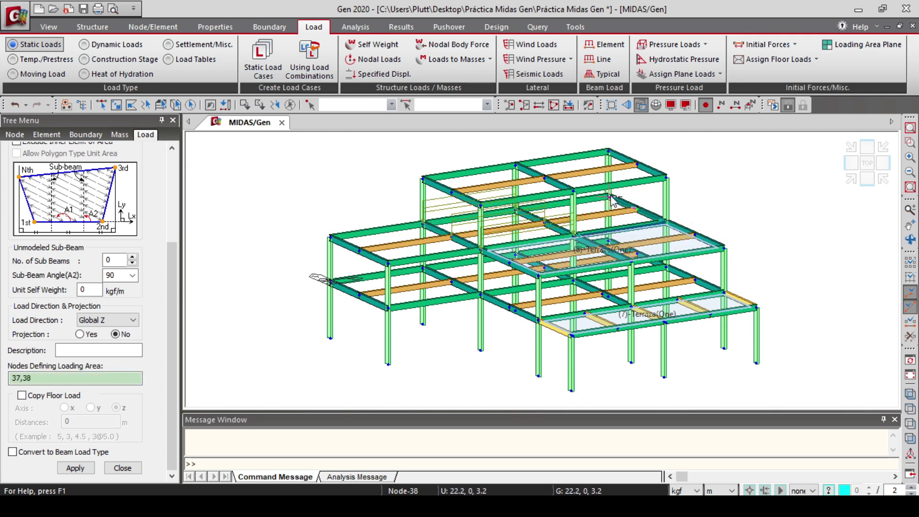
pyautogui.click(574, 234)
# Switch the floor load type to Azotea and apply it to the roof bay nearest the origin by its corner nodes
pyautogui.moveTo(172, 325); pyautogui.dragTo(171, 236)
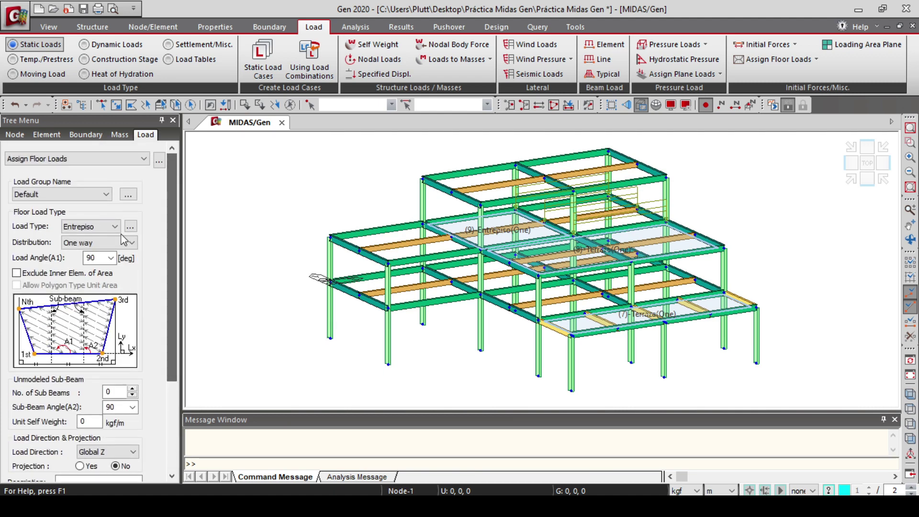
pyautogui.click(91, 226)
pyautogui.click(92, 257)
pyautogui.scroll(-5, 162, 275)
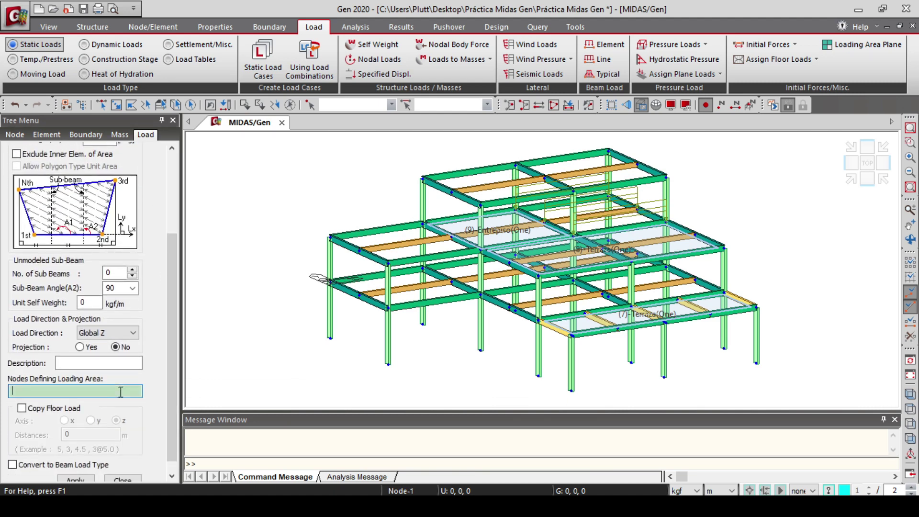
pyautogui.click(480, 205)
pyautogui.click(549, 177)
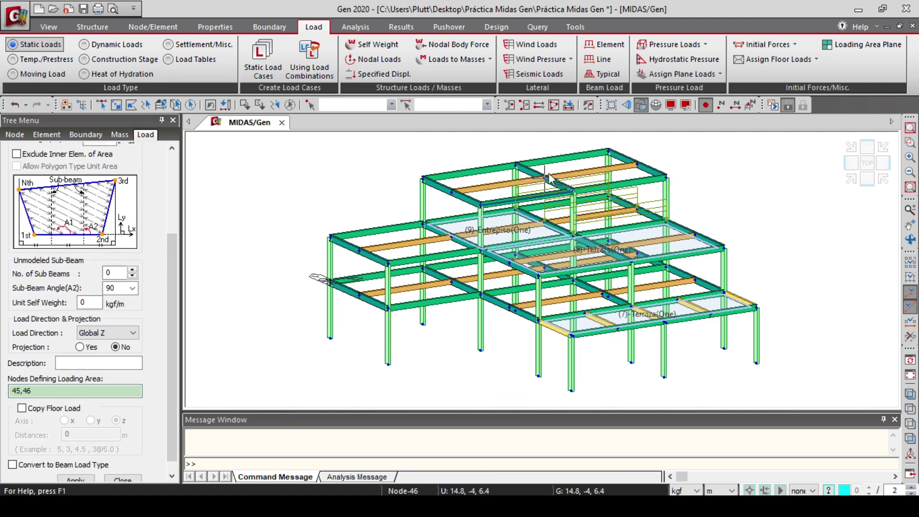
pyautogui.click(480, 205)
# Apply the Azotea floor load to the other roof bay by its corner nodes and finish assigning floor loads
pyautogui.click(573, 191)
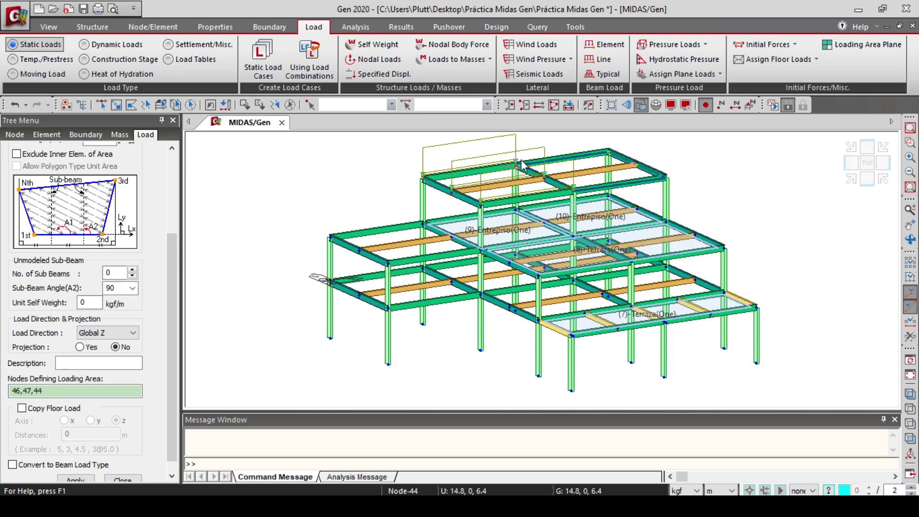
pyautogui.click(576, 192)
pyautogui.scroll(-1, 162, 422)
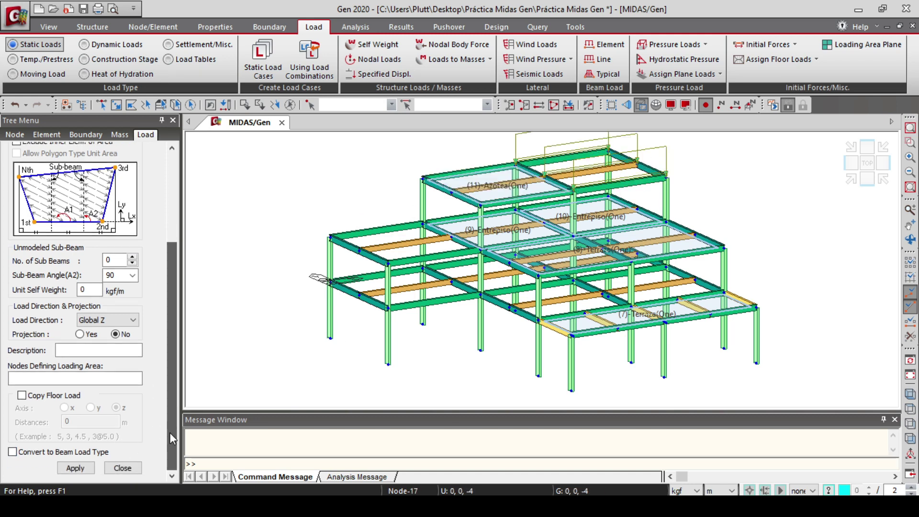
pyautogui.click(124, 467)
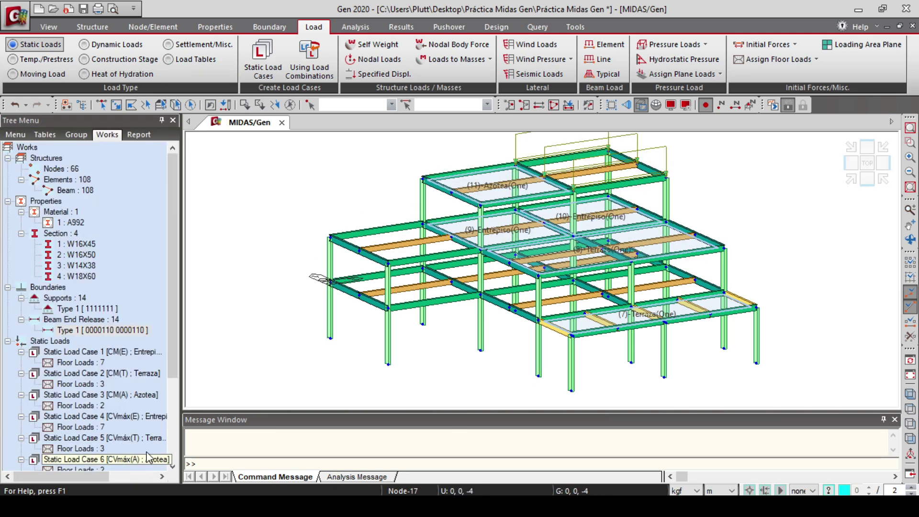
# Display the assigned floor loads of load cases CM(E), CM(T) and CM(A) one after another
pyautogui.moveTo(174, 277); pyautogui.dragTo(169, 375)
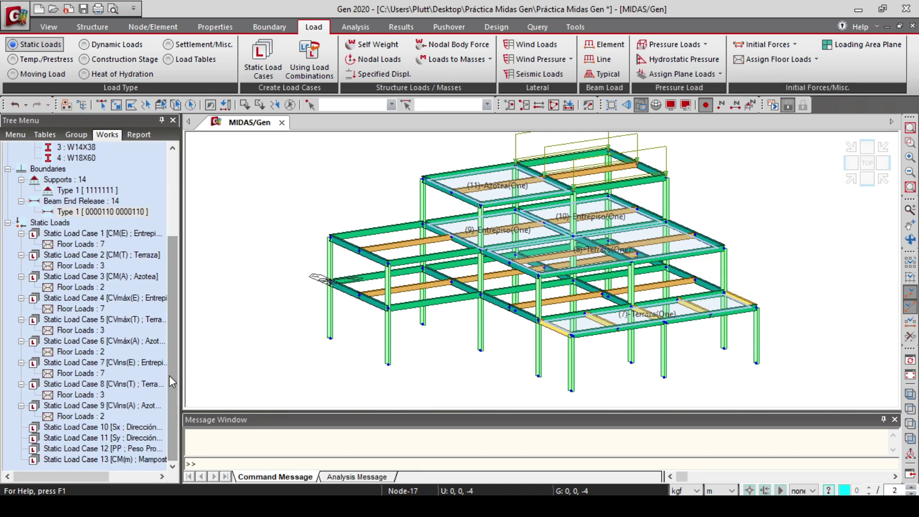
pyautogui.rightClick(88, 247)
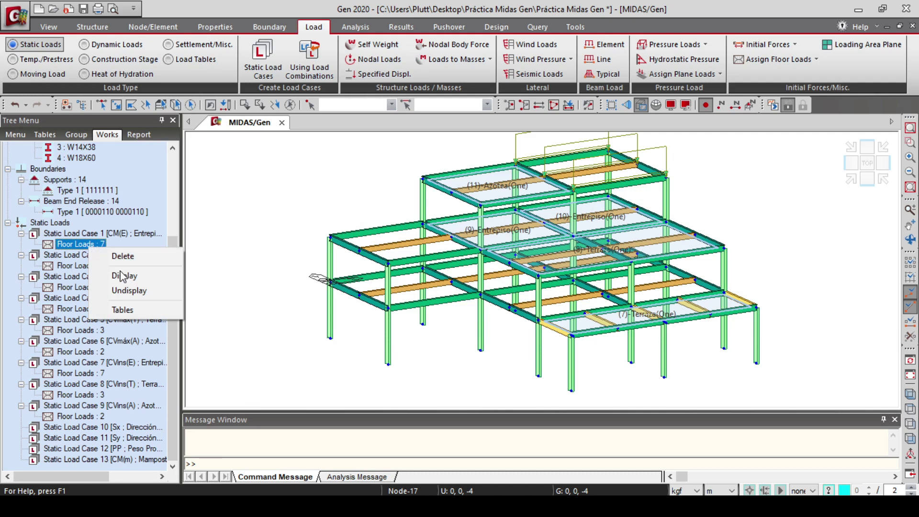
pyautogui.click(122, 277)
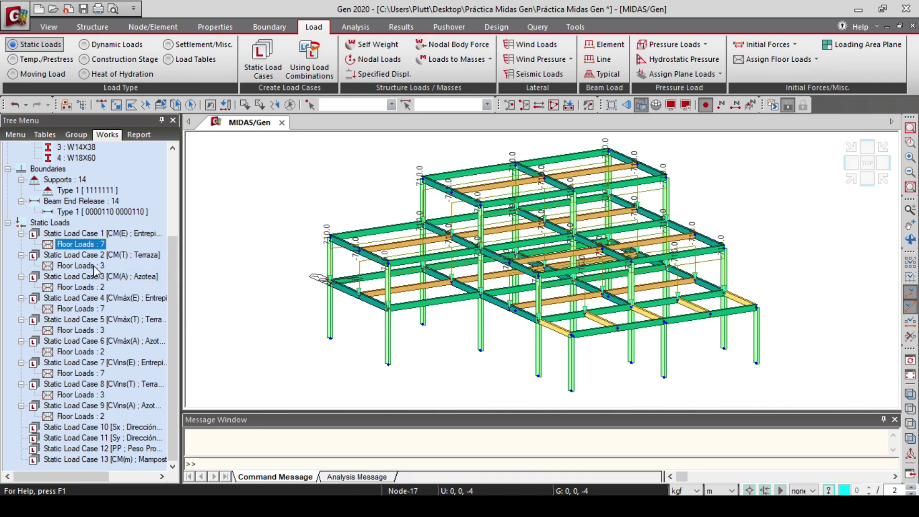
pyautogui.rightClick(95, 267)
pyautogui.click(115, 292)
pyautogui.rightClick(96, 287)
pyautogui.click(126, 316)
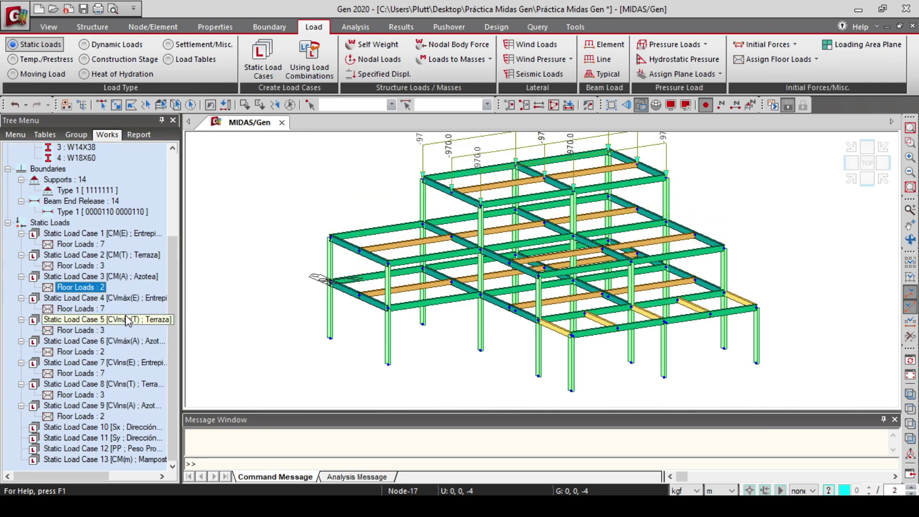
# Display the assigned floor loads of load cases CVmáx(E), CVmáx(T) and CVmáx(A) in turn
pyautogui.rightClick(98, 309)
pyautogui.click(134, 337)
pyautogui.rightClick(102, 331)
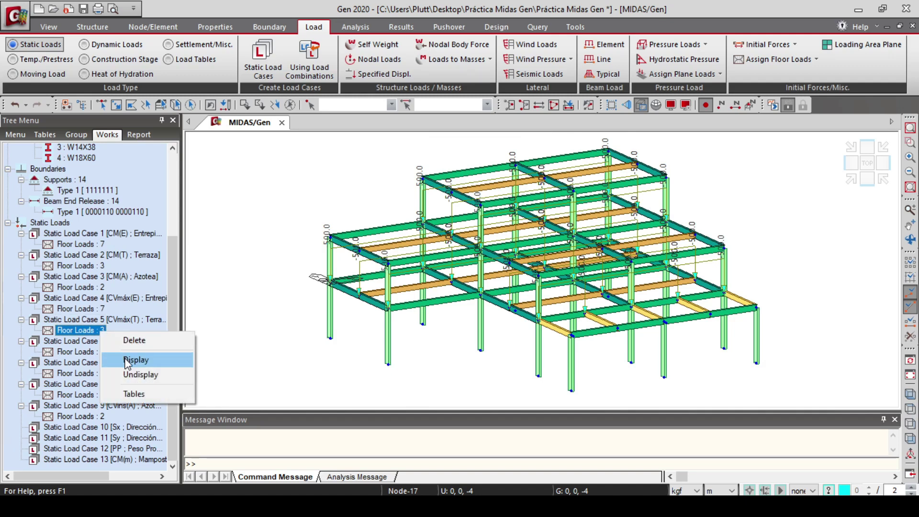
pyautogui.click(126, 361)
pyautogui.rightClick(96, 352)
pyautogui.click(123, 382)
# Display the assigned floor loads of load cases CVins(E), CVins(T) and CVins(A) in turn
pyautogui.rightClick(96, 374)
pyautogui.click(124, 404)
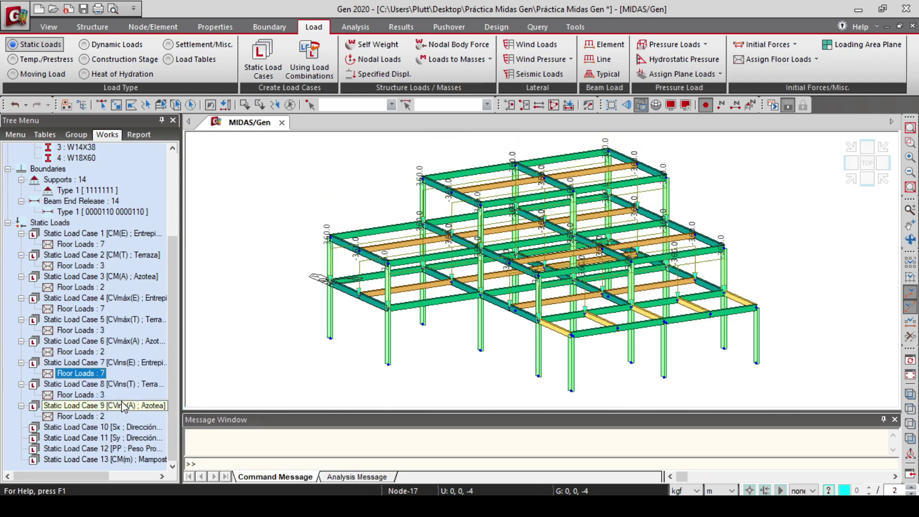
pyautogui.rightClick(95, 395)
pyautogui.click(122, 423)
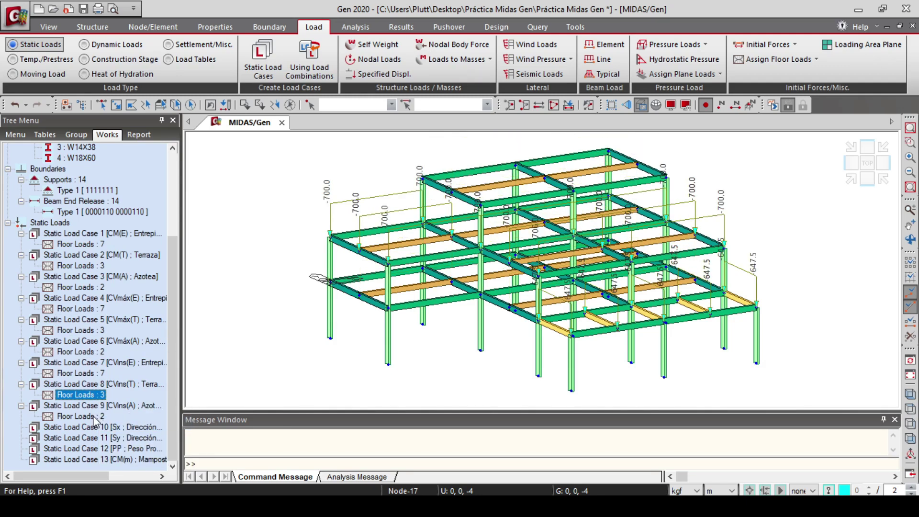
pyautogui.rightClick(96, 417)
pyautogui.click(123, 444)
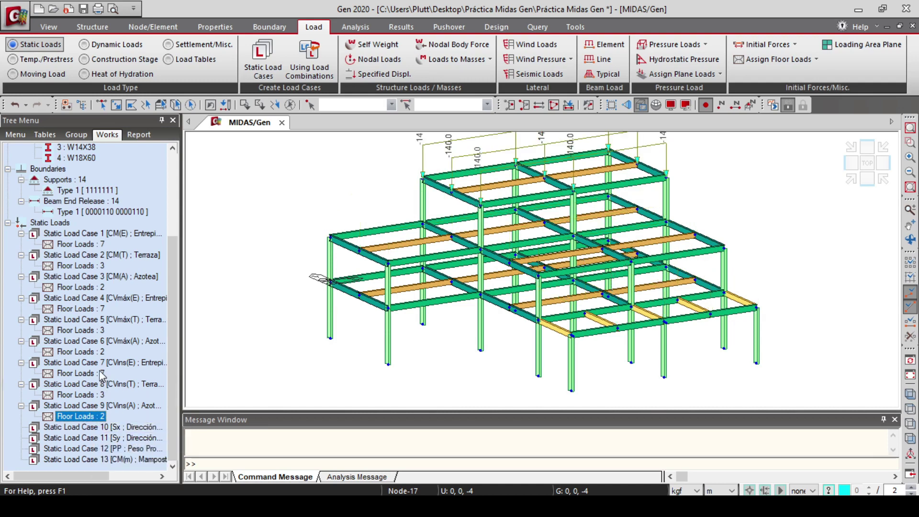
# Hide the displayed CVins(A) floor loads and save the project
pyautogui.rightClick(96, 418)
pyautogui.click(134, 461)
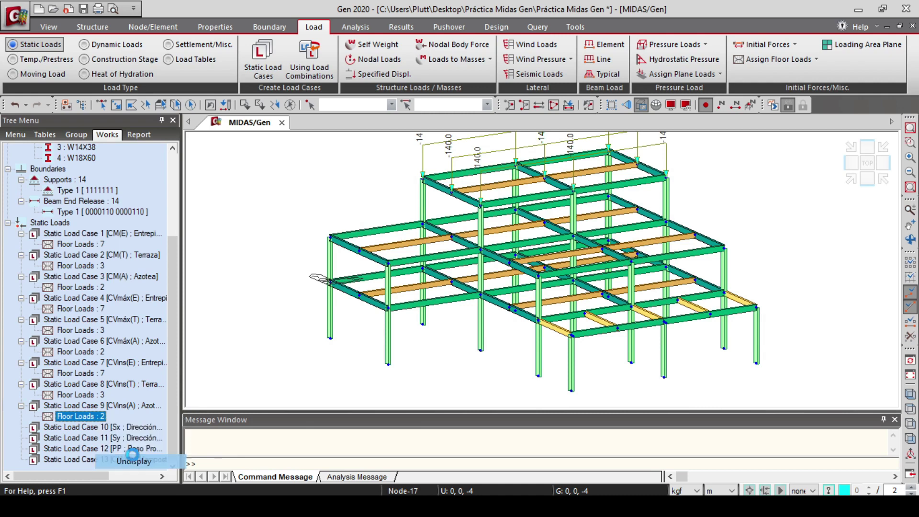
pyautogui.hotkey('ctrl', 's')
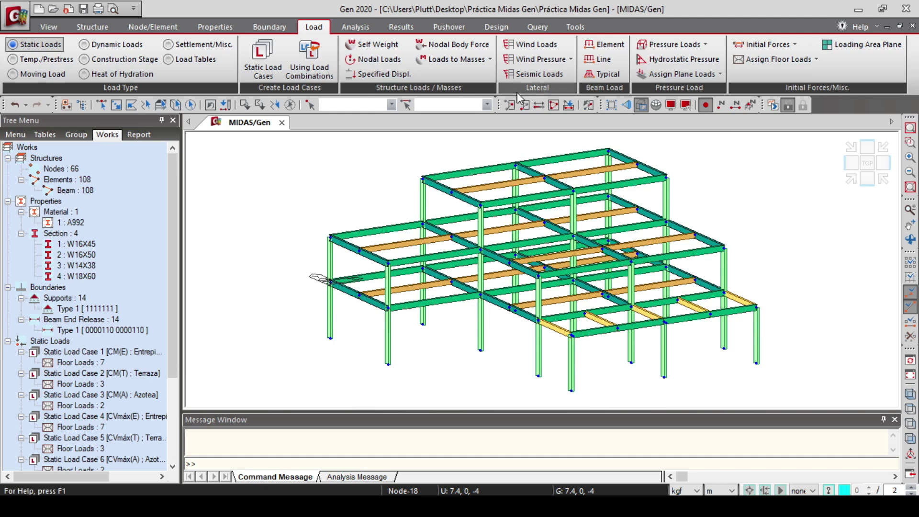
# Set up an element beam load for load case CM(m) as a uniform load in Global Z over the relative range 0 to 1
pyautogui.click(606, 47)
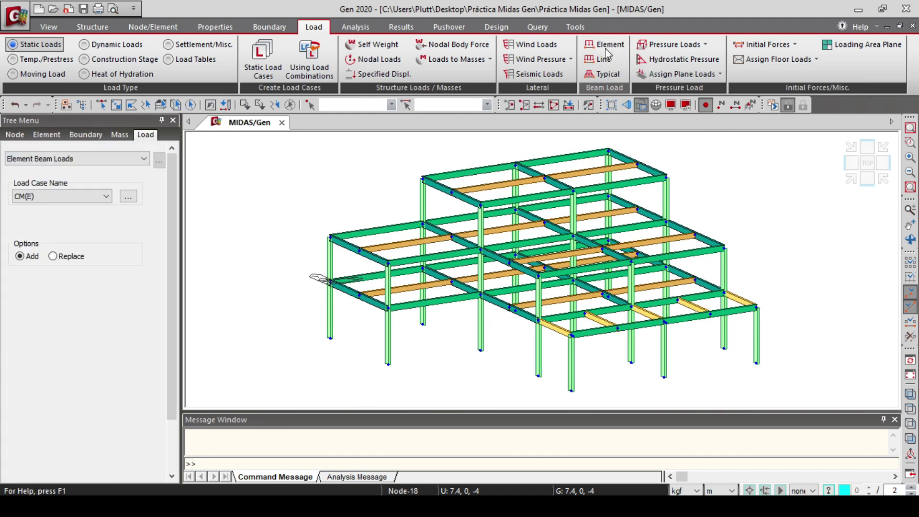
pyautogui.click(98, 197)
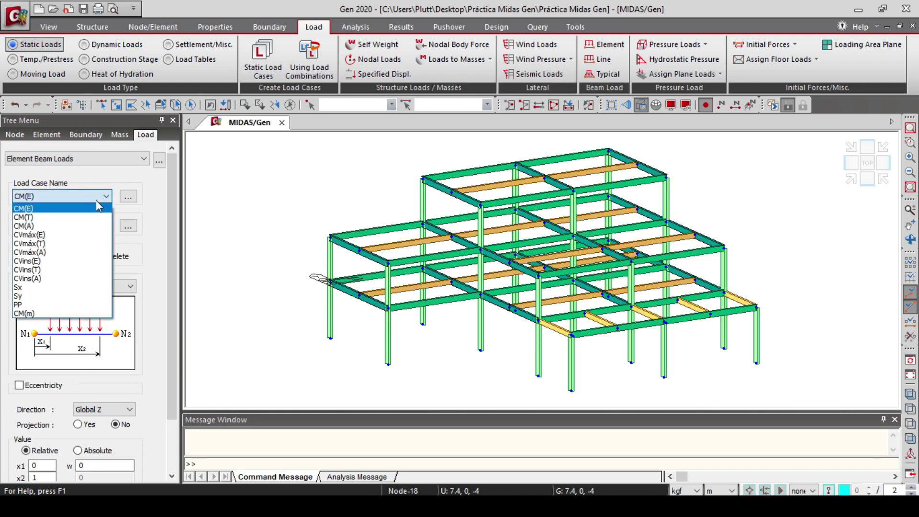
pyautogui.click(67, 313)
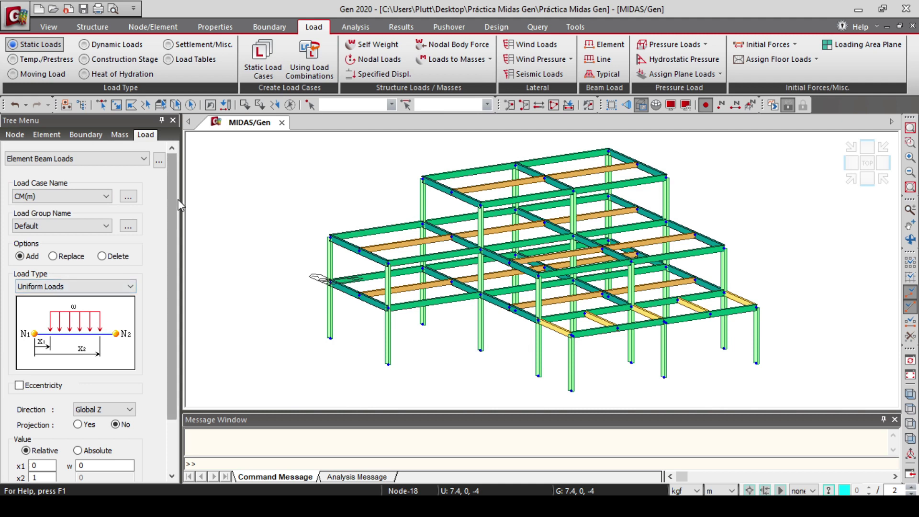
pyautogui.moveTo(171, 196); pyautogui.dragTo(164, 279)
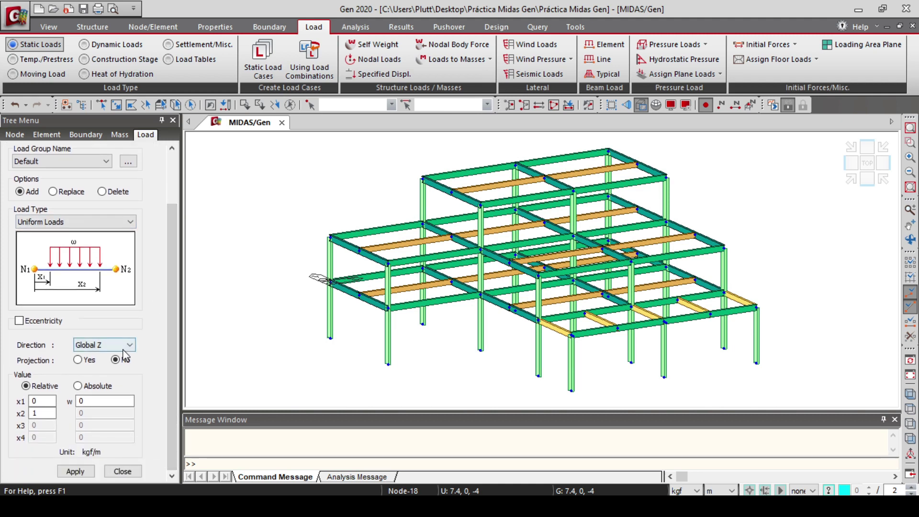
pyautogui.click(104, 344)
pyautogui.click(113, 402)
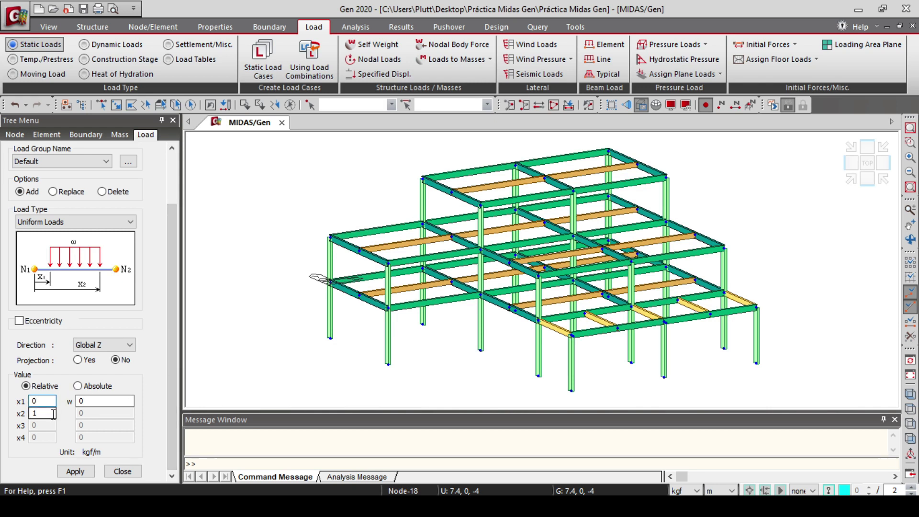
pyautogui.click(53, 413)
pyautogui.click(110, 400)
# Select the rear edge beams along the lower floor's full length and the second floor's two bays beneath the roof
pyautogui.click(100, 105)
pyautogui.keyDown('ctrl'); pyautogui.moveTo(307, 342); pyautogui.dragTo(431, 343, button='middle'); pyautogui.keyUp('ctrl')
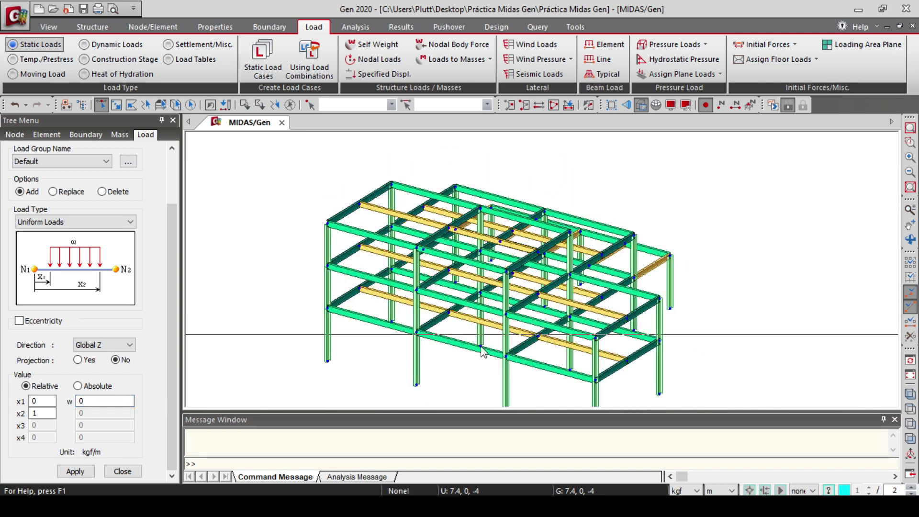
pyautogui.click(419, 334)
pyautogui.click(374, 319)
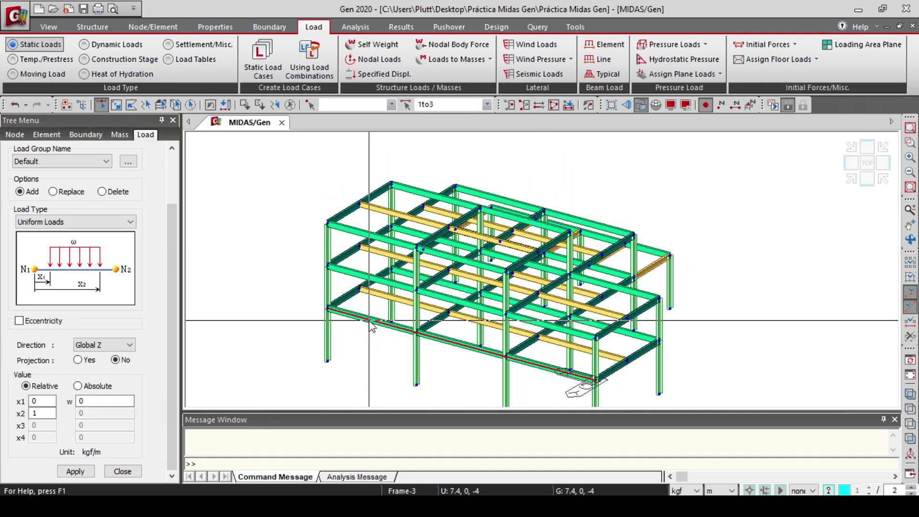
pyautogui.click(374, 278)
pyautogui.click(459, 302)
# Add the adjoining side edge beams on both floors to the selection and apply a uniform load of -600 kgf/m
pyautogui.keyDown('ctrl'); pyautogui.moveTo(381, 327); pyautogui.dragTo(670, 330, button='middle'); pyautogui.keyUp('ctrl')
pyautogui.click(731, 316)
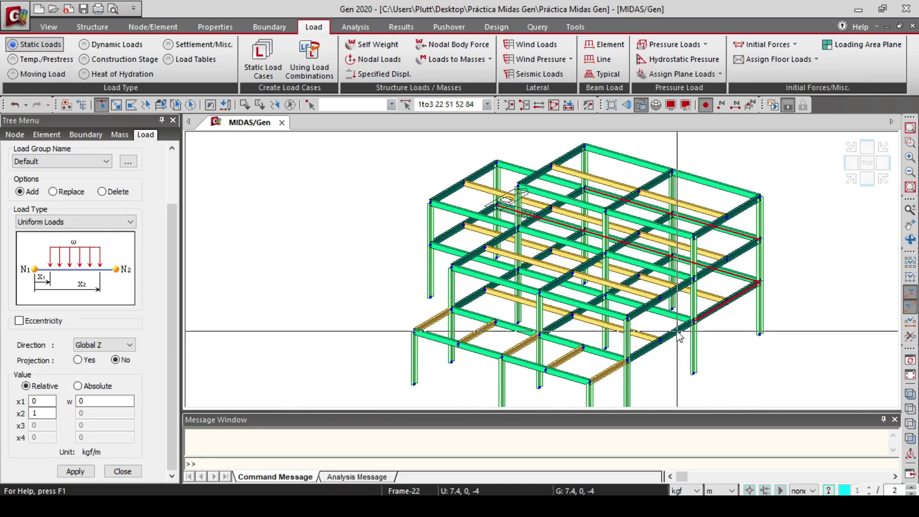
pyautogui.click(642, 349)
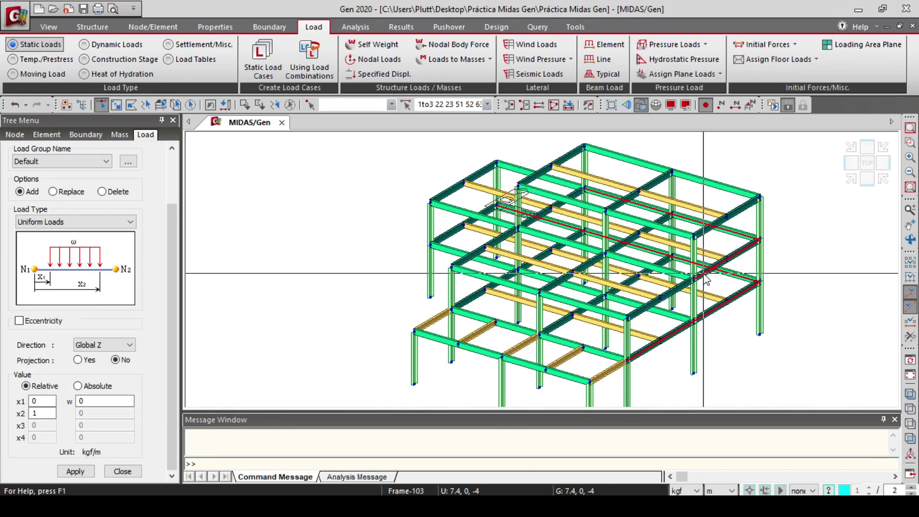
pyautogui.click(103, 400)
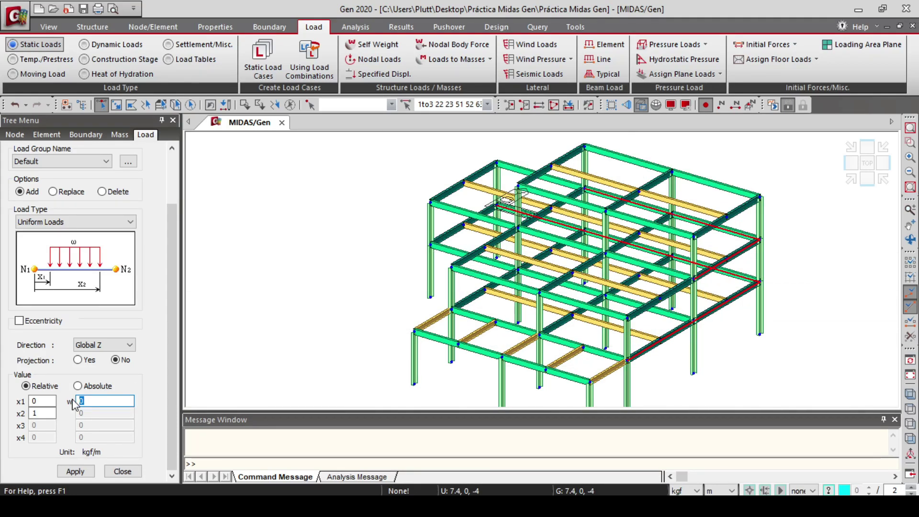
pyautogui.click(75, 472)
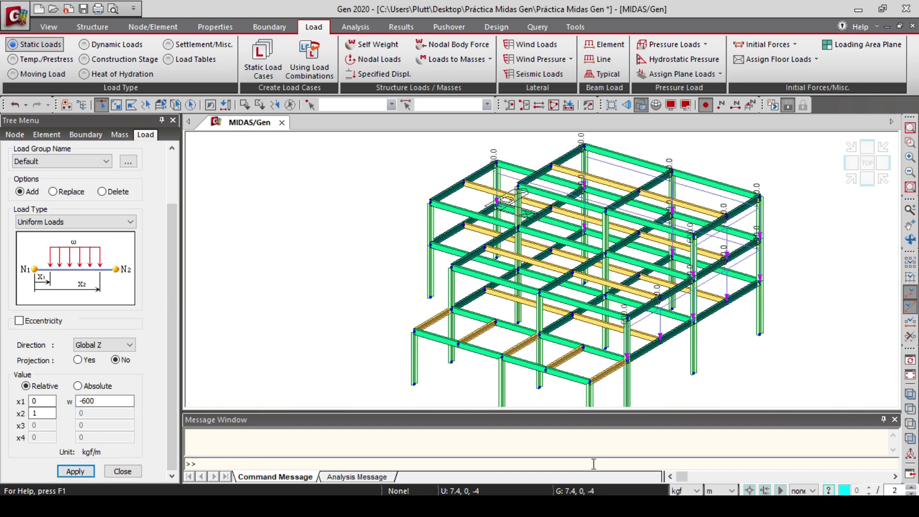
# Select the outer edge beams of the projecting terrace strip and begin selecting those around the second floor's uncovered bays
pyautogui.click(910, 394)
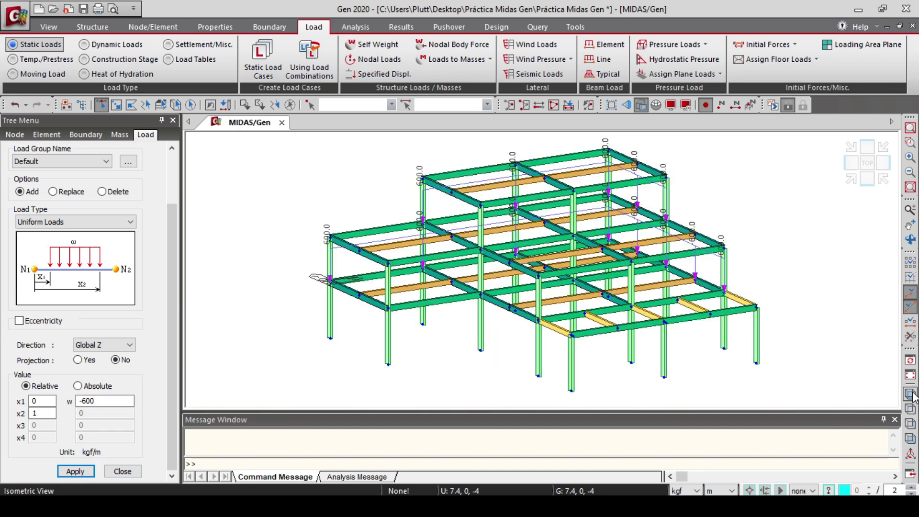
pyautogui.click(348, 244)
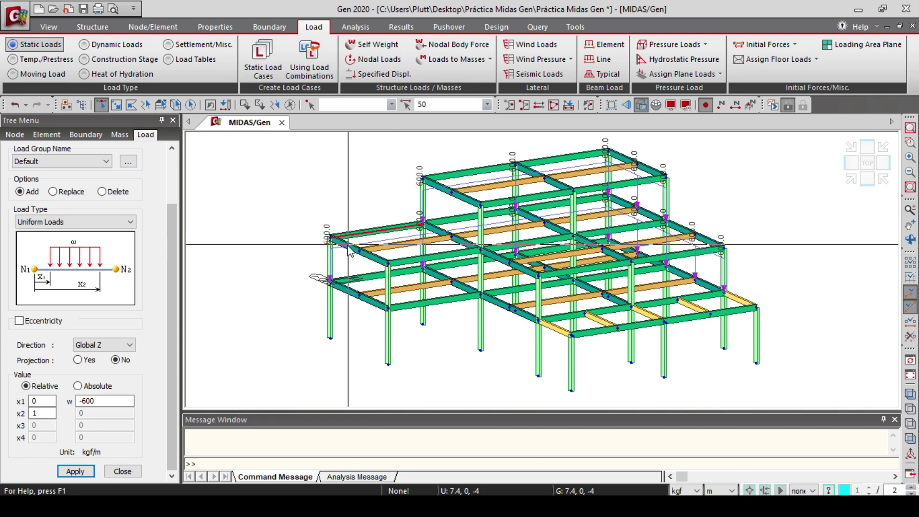
pyautogui.click(359, 250)
pyautogui.click(433, 256)
pyautogui.click(555, 328)
pyautogui.click(596, 332)
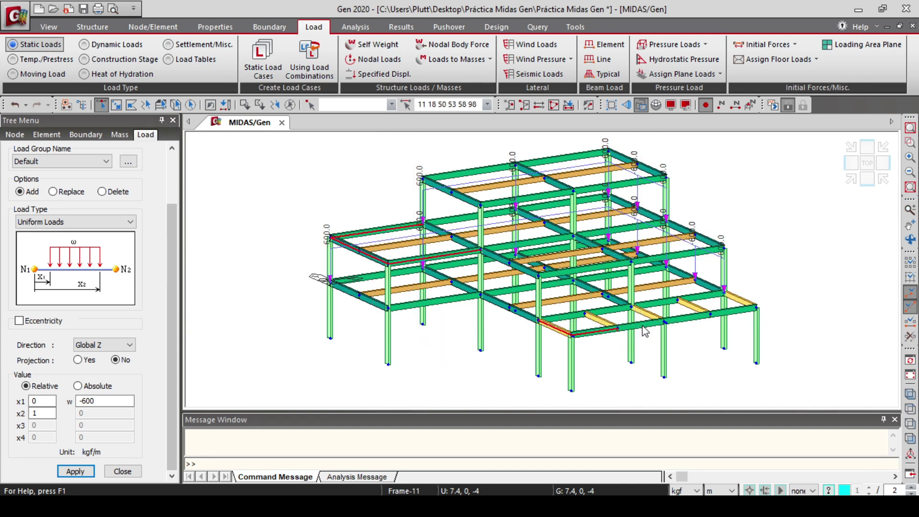
pyautogui.click(741, 309)
pyautogui.click(711, 241)
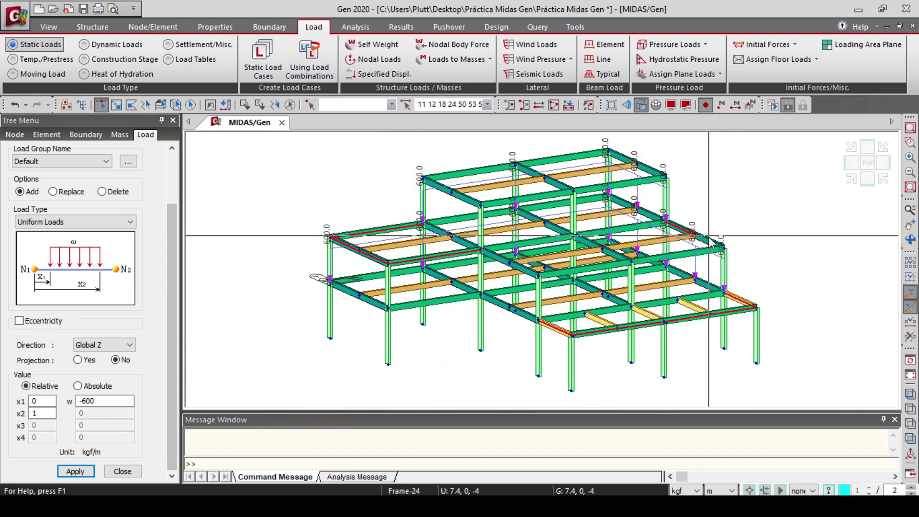
# Add the remaining uncovered second-floor edge beams and the roof perimeter to the selection, and set the uniform load to -195 kgf/m
pyautogui.keyDown('ctrl'); pyautogui.moveTo(699, 274); pyautogui.dragTo(520, 196, button='middle'); pyautogui.keyUp('ctrl')
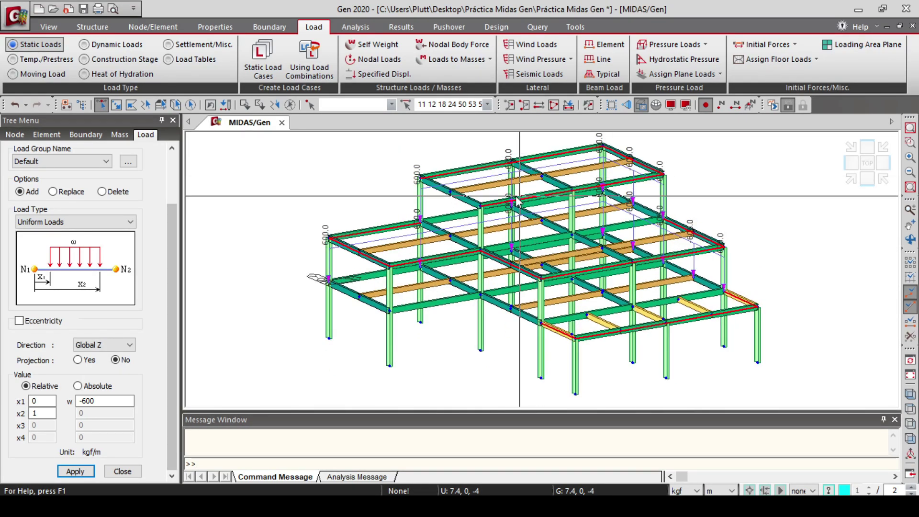
pyautogui.click(910, 394)
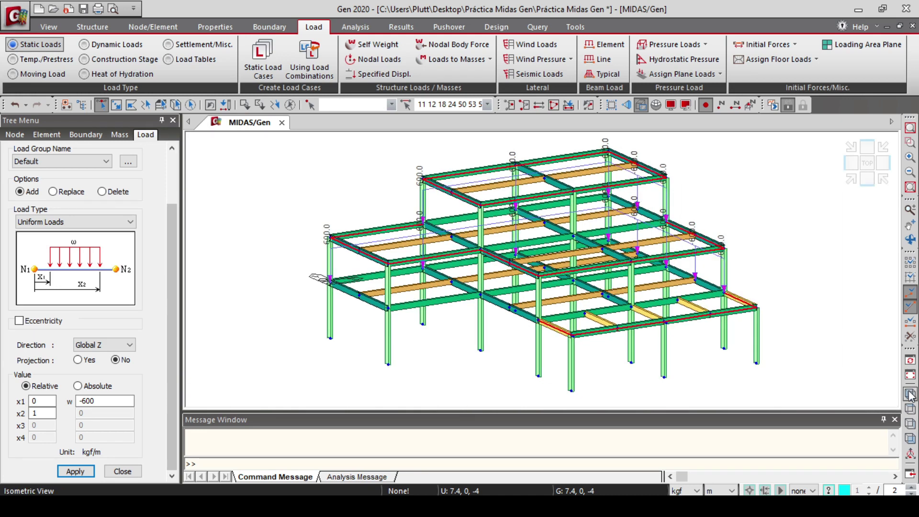
pyautogui.moveTo(96, 401); pyautogui.dragTo(60, 406)
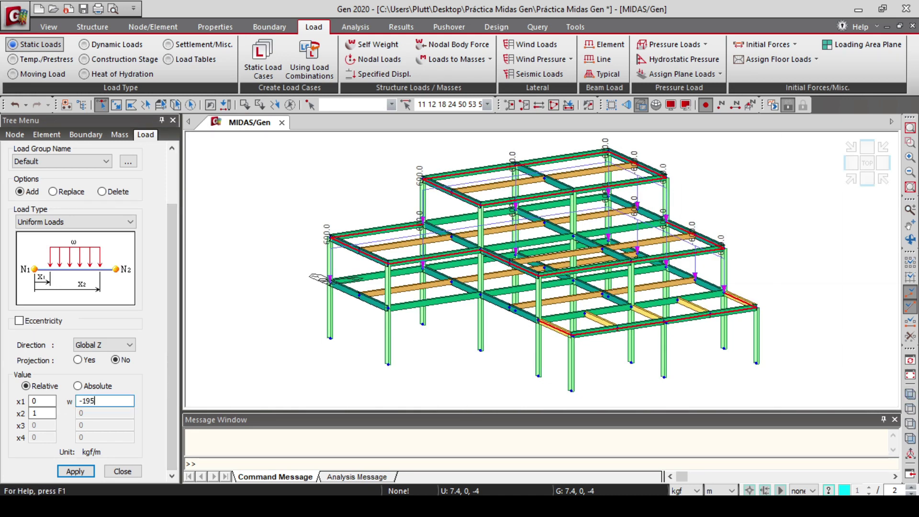
# Apply the -195 kgf/m uniform load to the selected beams
pyautogui.click(75, 472)
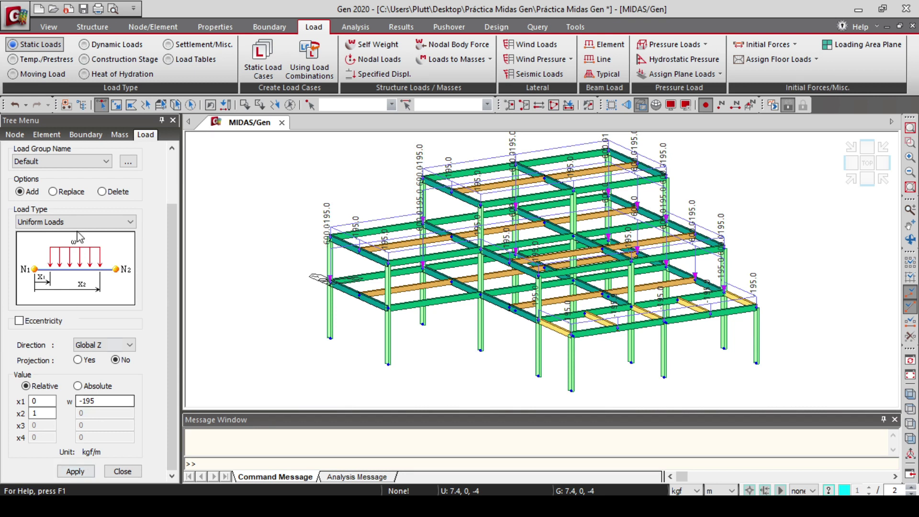
# Apply a -1250 kgf/m uniform load to the front stepped perimeter beams on the first level and the corresponding second-level setback beams, and save the model
pyautogui.click(343, 288)
pyautogui.click(369, 298)
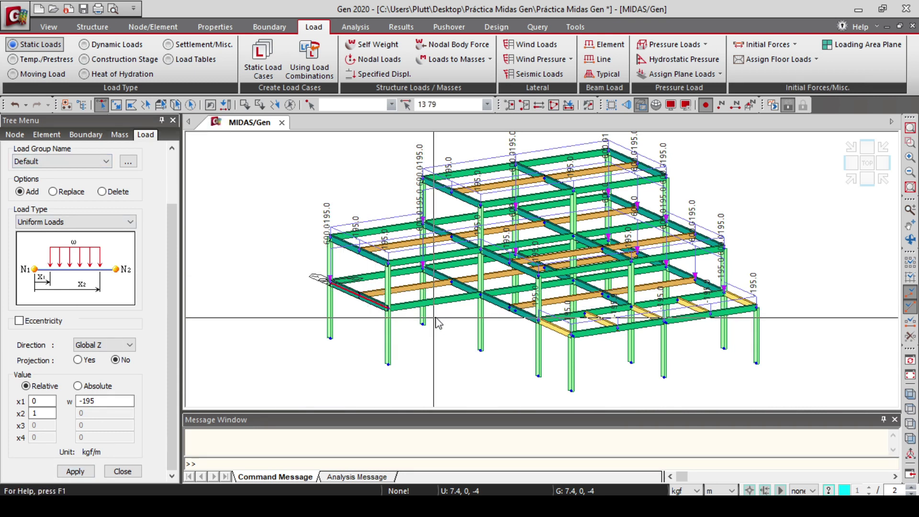
pyautogui.click(417, 302)
pyautogui.click(455, 298)
pyautogui.click(508, 305)
pyautogui.click(565, 316)
pyautogui.click(608, 311)
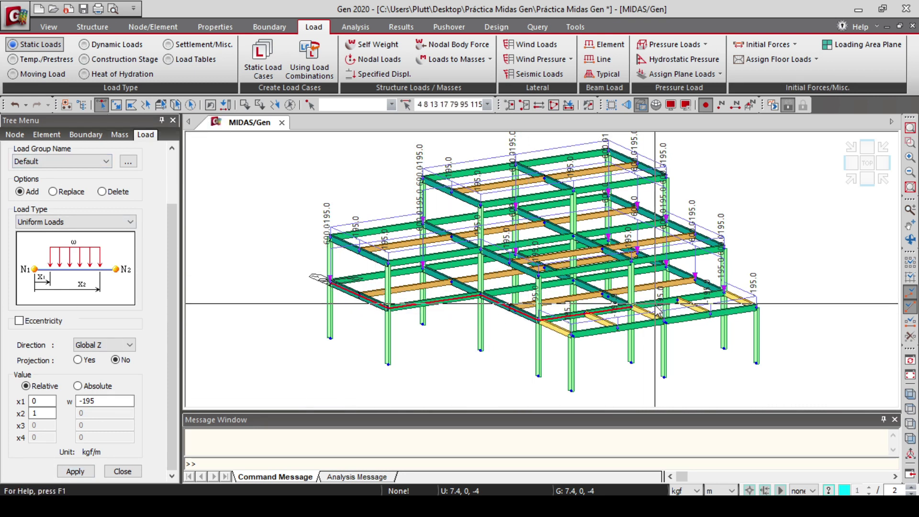
pyautogui.click(701, 295)
pyautogui.click(654, 304)
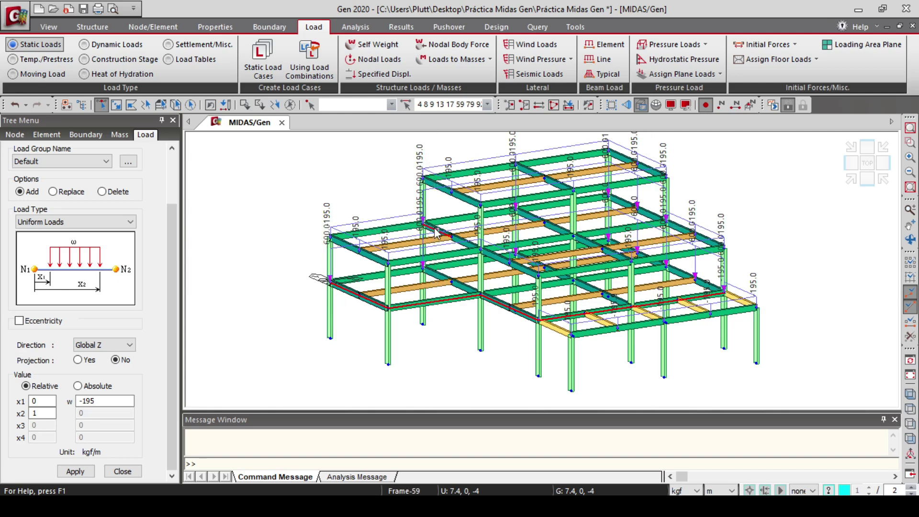
pyautogui.click(461, 242)
pyautogui.click(538, 242)
pyautogui.click(618, 230)
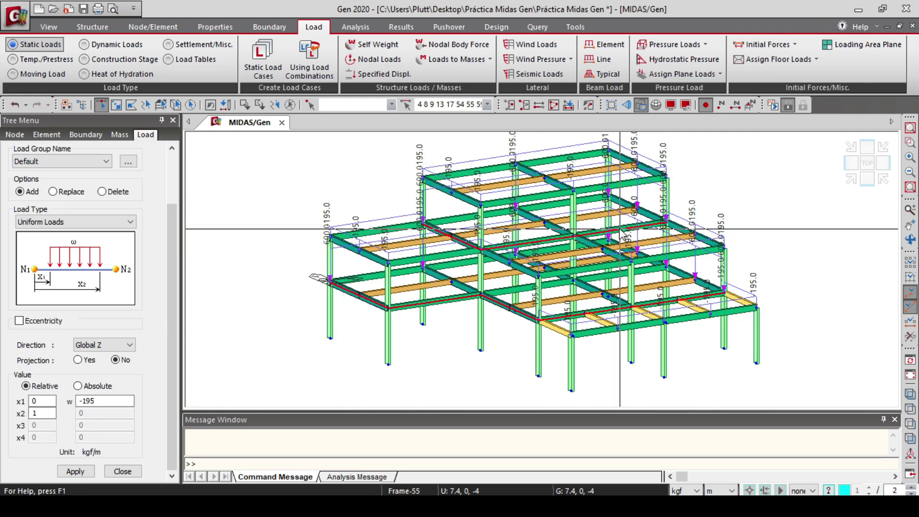
pyautogui.doubleClick(76, 401)
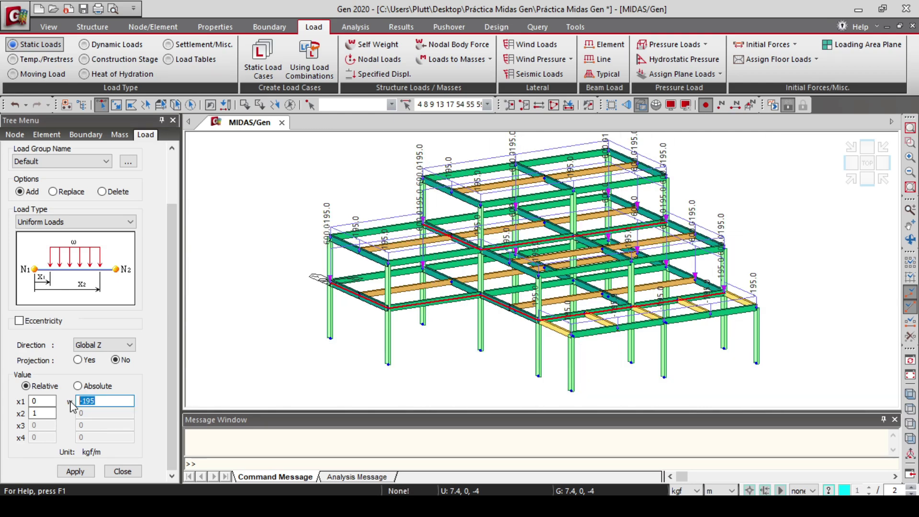
pyautogui.click(75, 471)
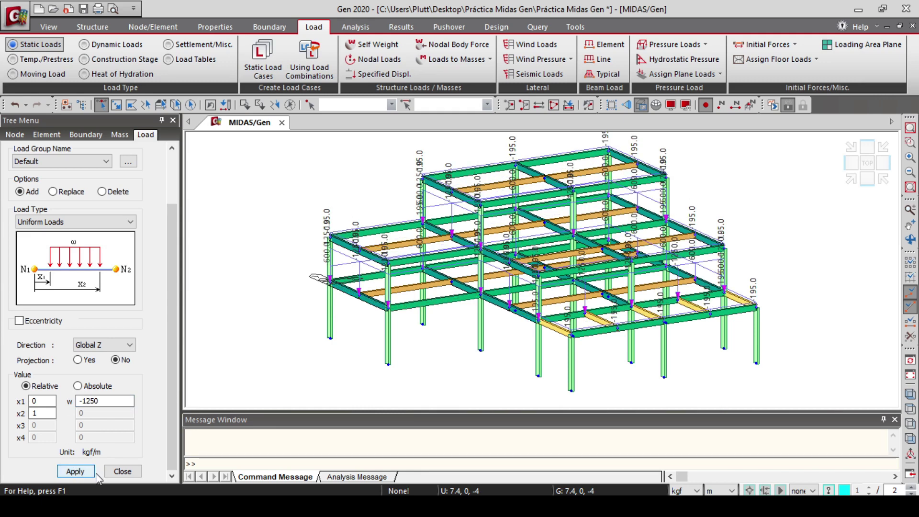
pyautogui.click(123, 471)
pyautogui.hotkey('ctrl', 's')
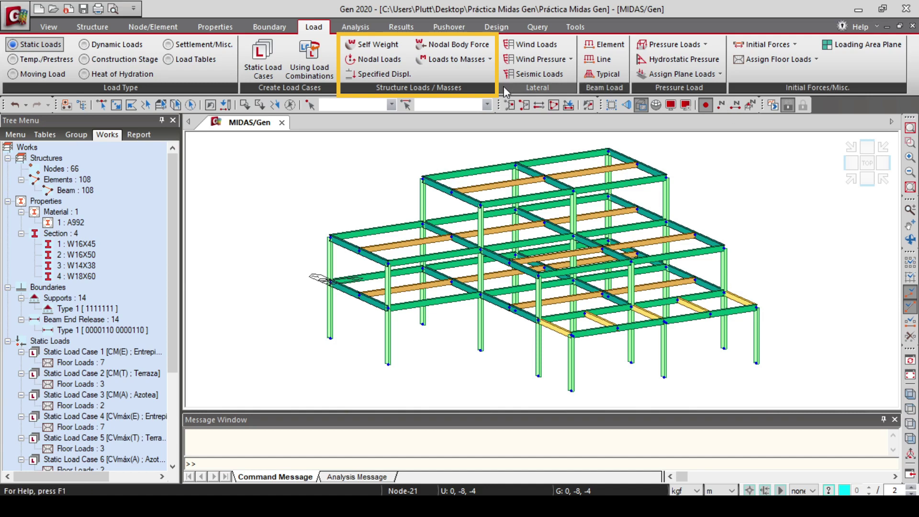
# Add nodal loads with FX 10197 kgf under load case Sx to first-level nodes 4, 8, 12 and 16
pyautogui.click(398, 62)
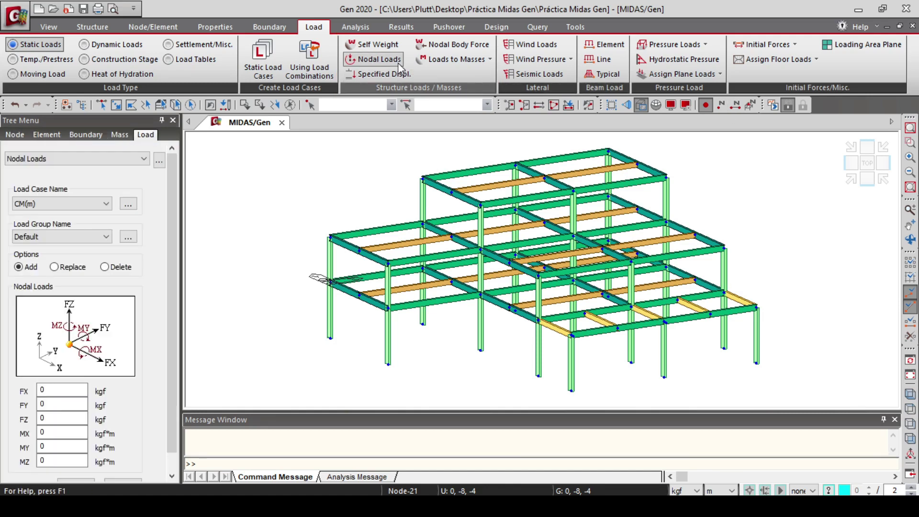
pyautogui.click(106, 204)
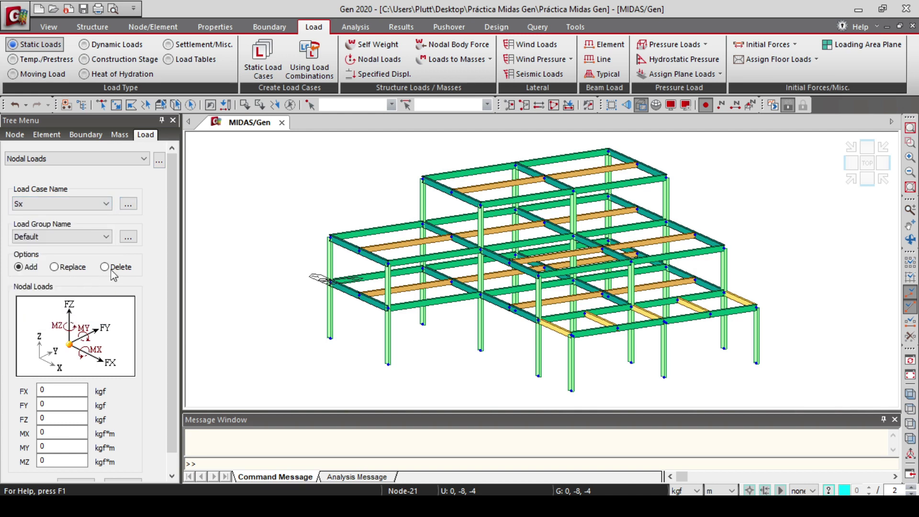
pyautogui.scroll(-2, 171, 191)
pyautogui.click(867, 165)
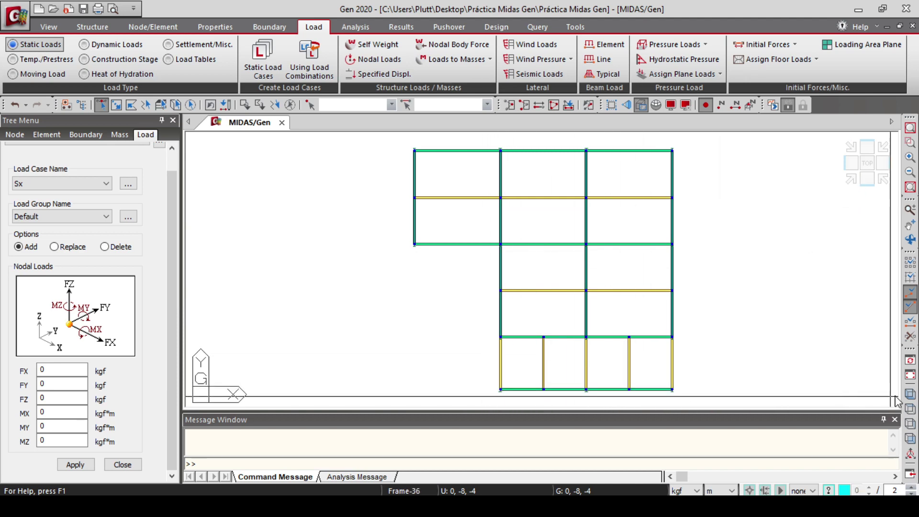
pyautogui.click(911, 394)
pyautogui.moveTo(806, 359); pyautogui.dragTo(560, 354, button='middle')
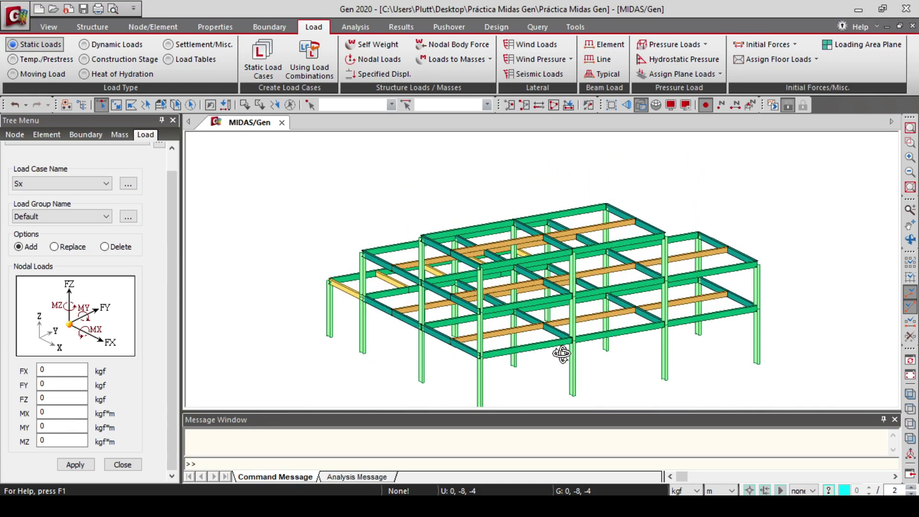
pyautogui.click(480, 356)
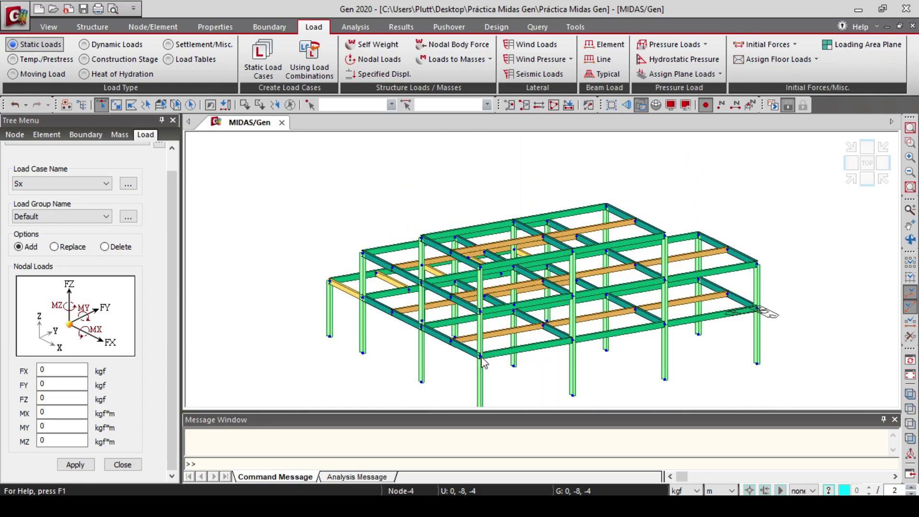
pyautogui.click(422, 328)
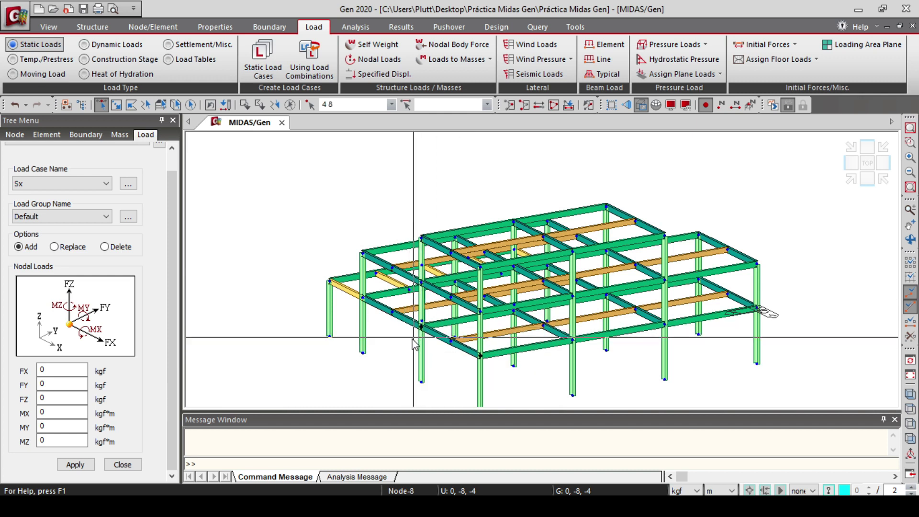
pyautogui.click(362, 297)
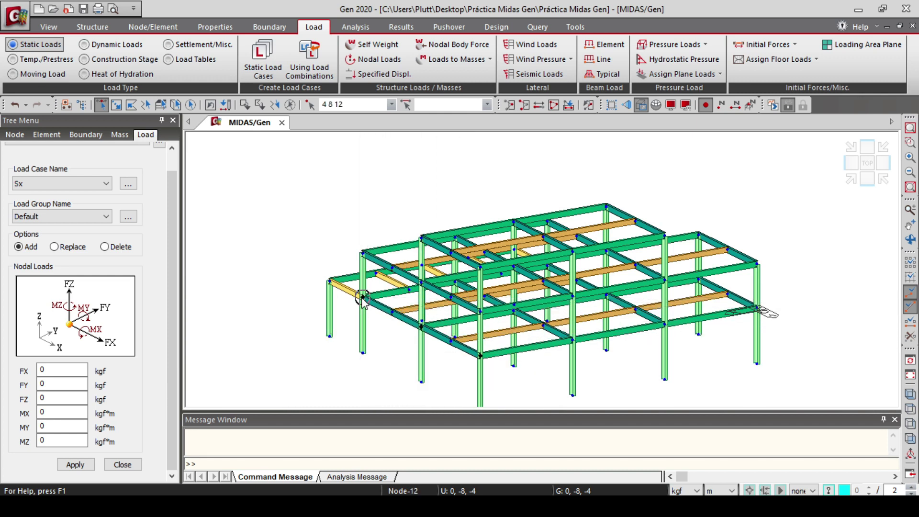
pyautogui.click(329, 282)
pyautogui.click(38, 370)
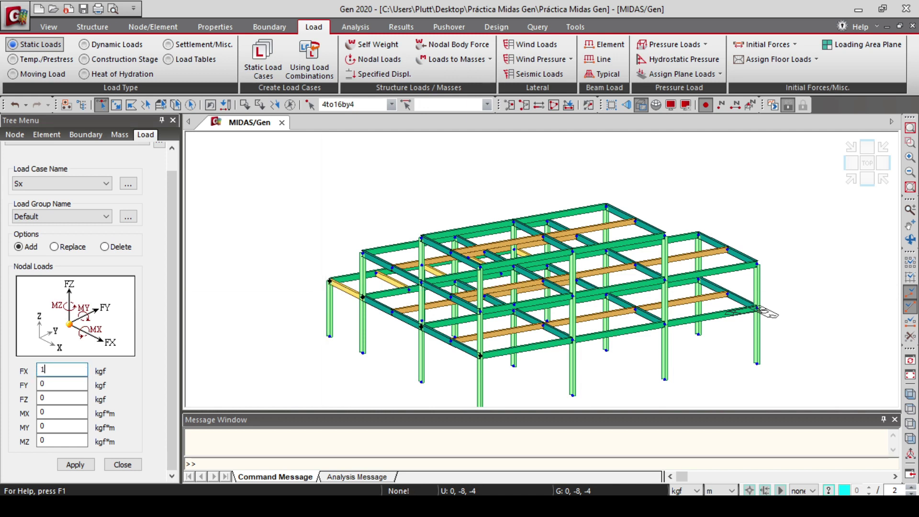
pyautogui.write('10197')
pyautogui.click(82, 466)
# Add Sx nodal loads with FX 16011 kgf to second-level nodes 34, 38 and 41
pyautogui.click(362, 254)
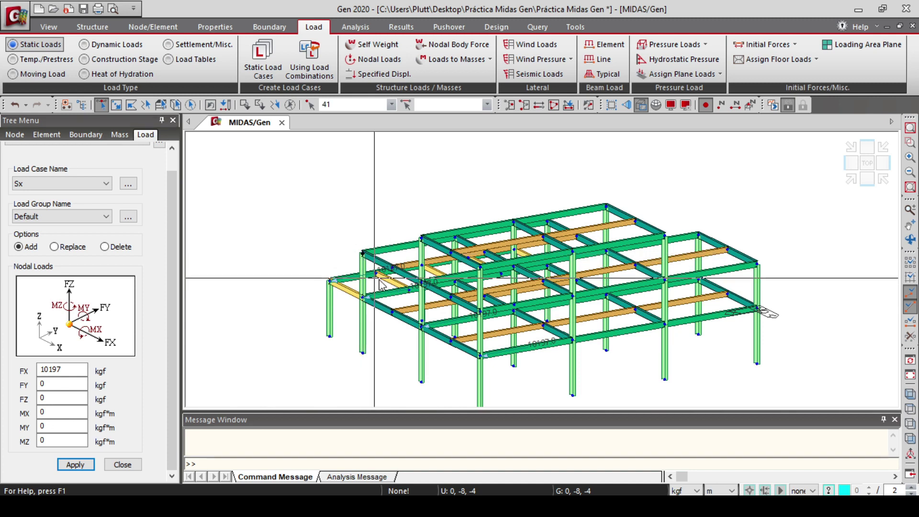
pyautogui.click(422, 283)
pyautogui.click(480, 312)
pyautogui.click(52, 370)
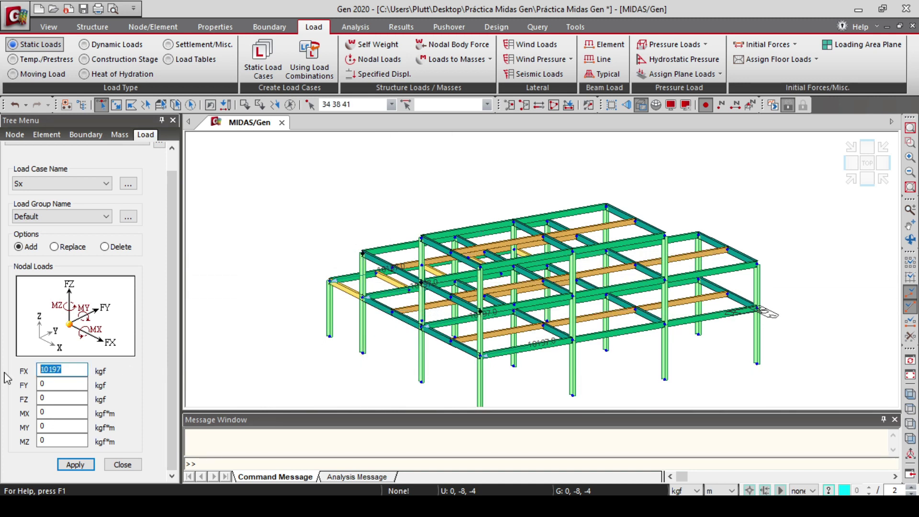
pyautogui.write('16011')
pyautogui.click(75, 465)
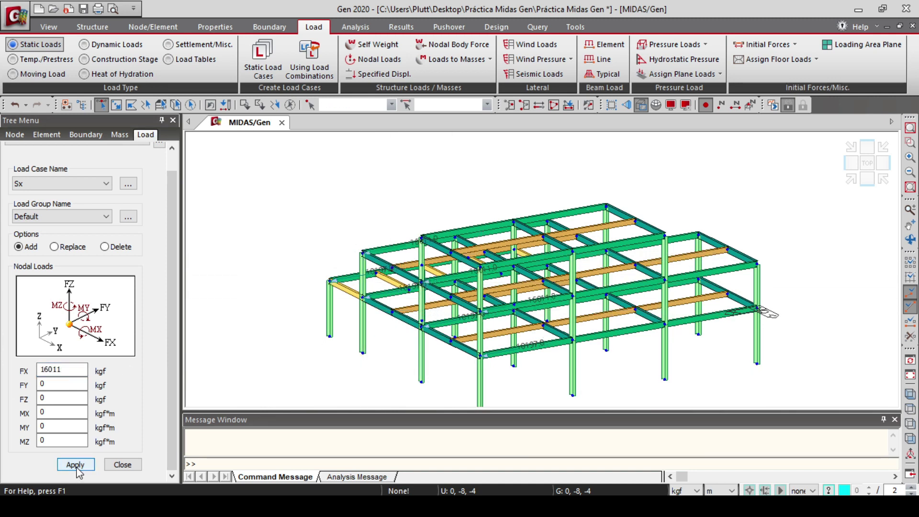
# Add Sx nodal loads with FX 19677 kgf to roof nodes 44 and 47
pyautogui.click(422, 238)
pyautogui.click(480, 267)
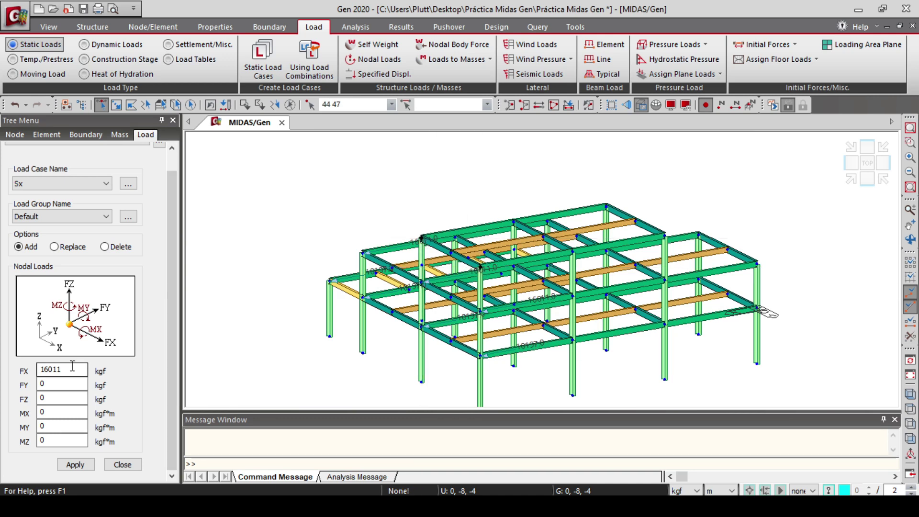
pyautogui.click(37, 369)
pyautogui.write('19677')
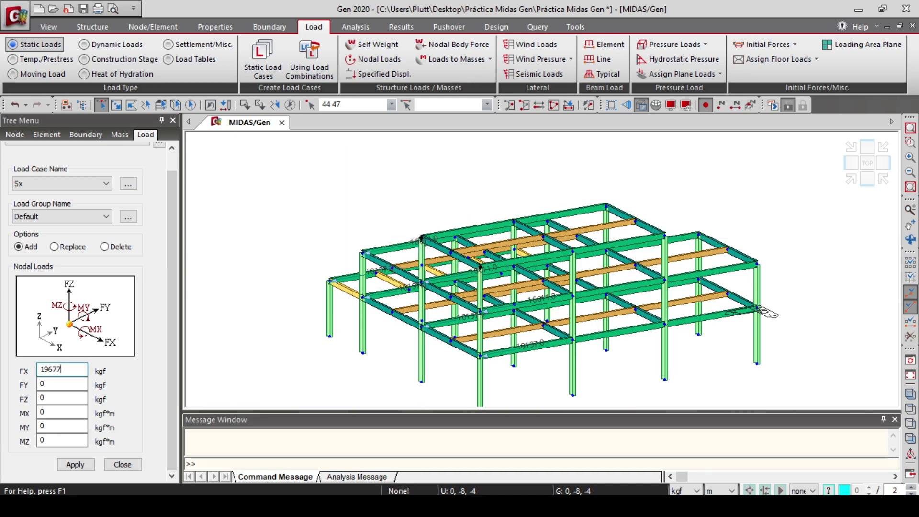
pyautogui.click(75, 465)
# Add nodal loads under load case Sy to the four first-level edge nodes, with FX 0 and FY 10197 kgf
pyautogui.keyDown('ctrl'); pyautogui.moveTo(718, 379); pyautogui.dragTo(570, 376, button='middle'); pyautogui.keyUp('ctrl')
pyautogui.moveTo(173, 371); pyautogui.dragTo(175, 376)
pyautogui.click(96, 184)
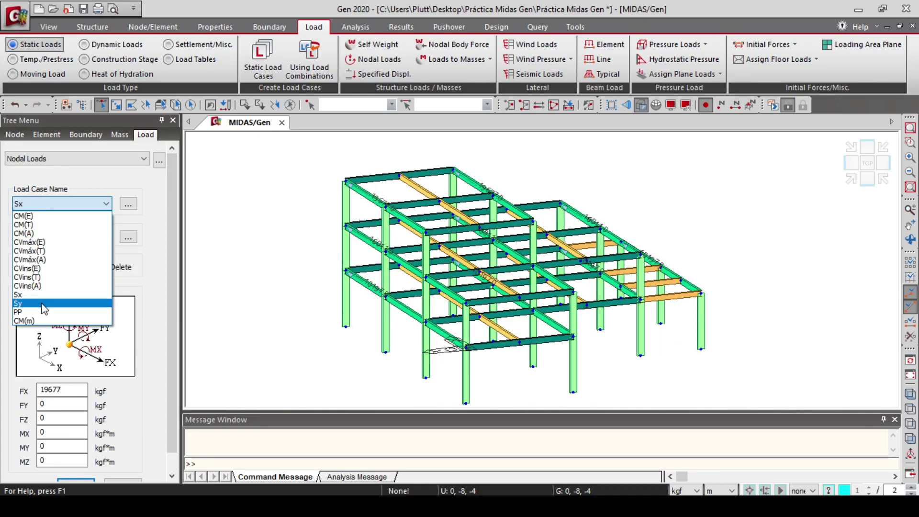
pyautogui.click(19, 301)
pyautogui.click(50, 369)
pyautogui.write('0')
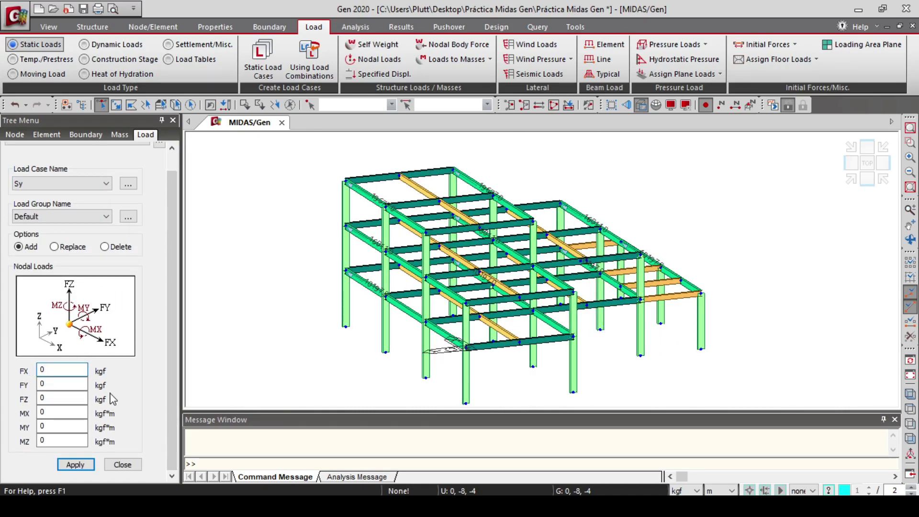
pyautogui.press('Tab')
pyautogui.moveTo(335, 261); pyautogui.dragTo(463, 354)
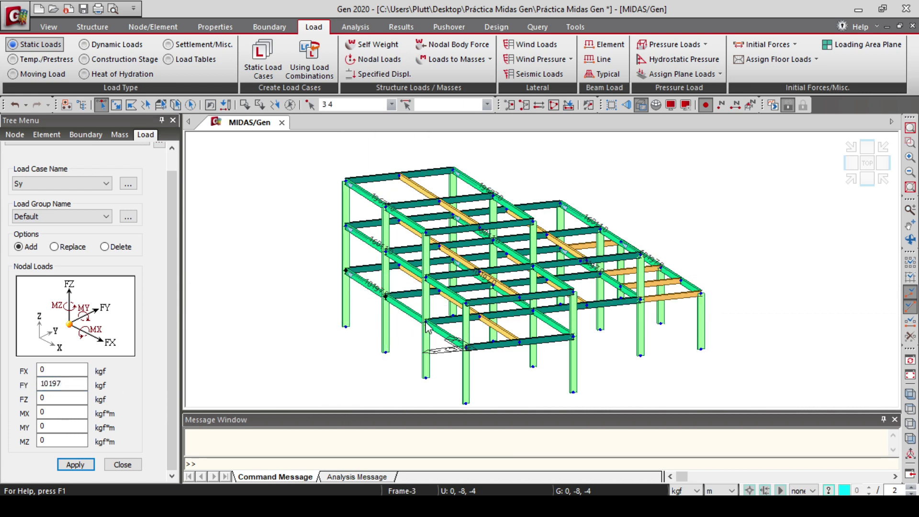
pyautogui.click(79, 465)
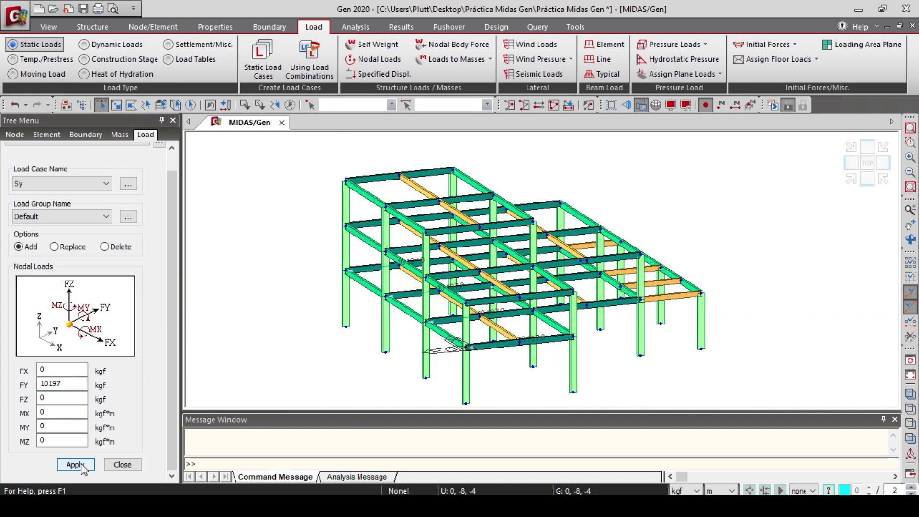
# Add Sy nodal loads with FY 16011 kgf to second-level nodes 31 to 34
pyautogui.click(466, 304)
pyautogui.click(426, 277)
pyautogui.click(386, 251)
pyautogui.click(346, 226)
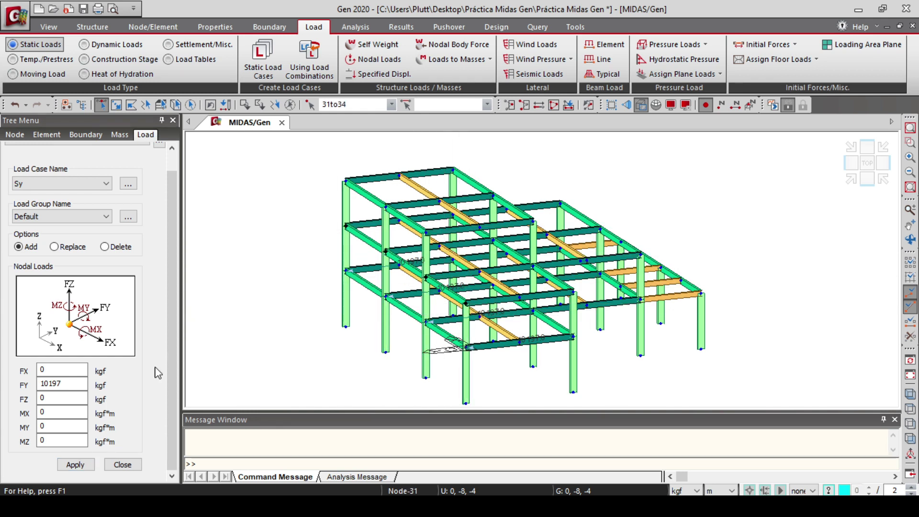
pyautogui.moveTo(72, 383); pyautogui.dragTo(24, 385)
pyautogui.write('11')
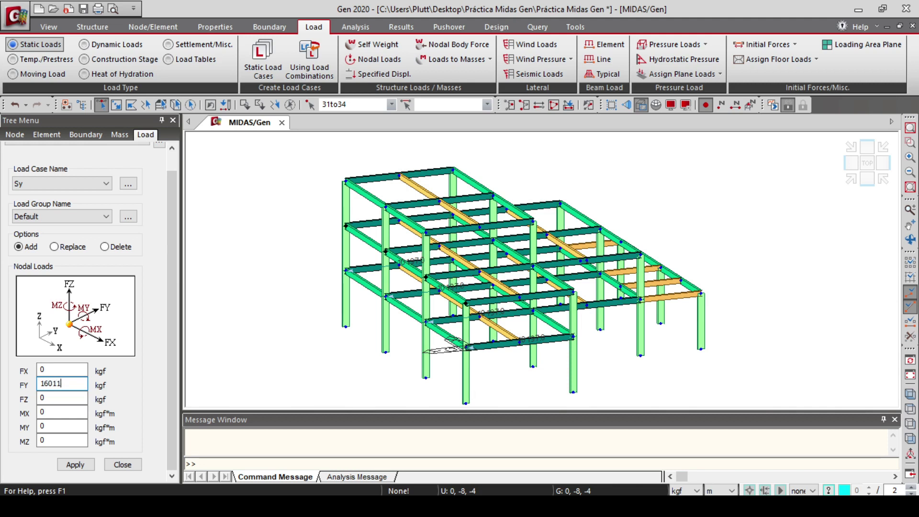
pyautogui.click(75, 465)
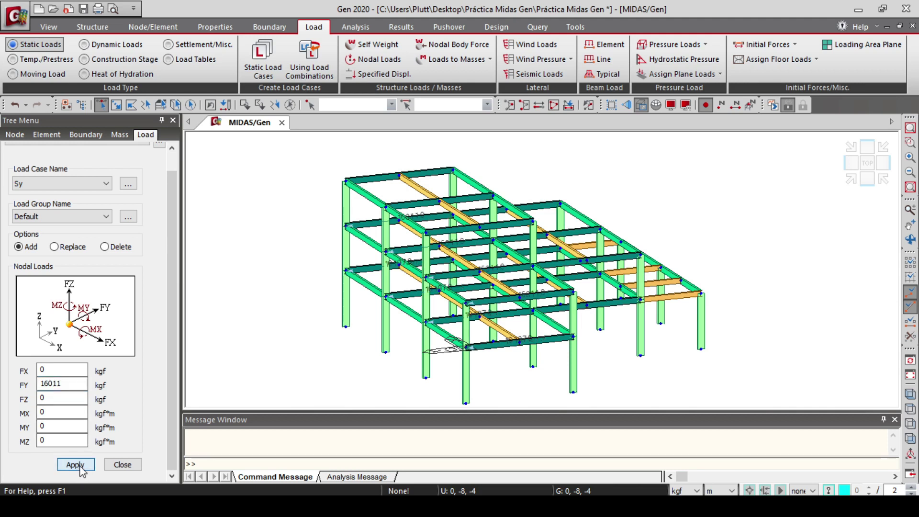
# Add Sy nodal loads with FY 19677 kgf to roof nodes 42 to 44 and finish the nodal load input
pyautogui.click(425, 233)
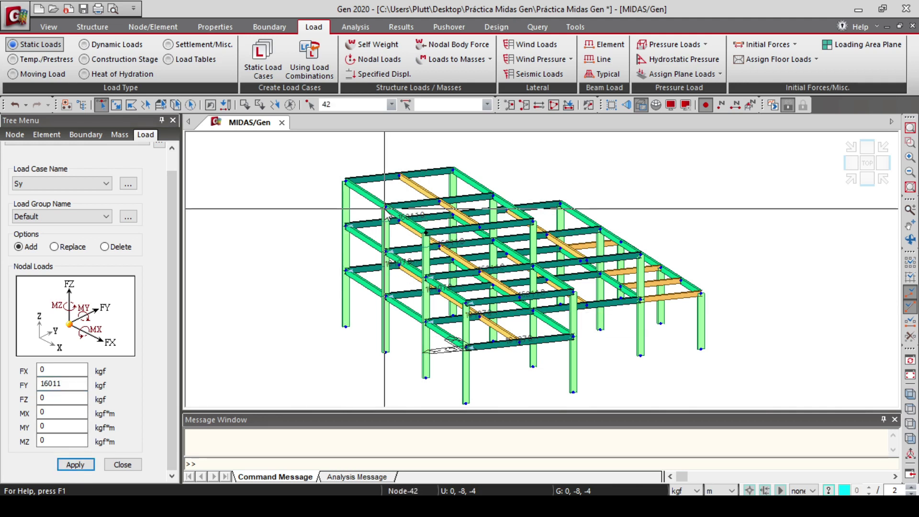
pyautogui.click(386, 207)
pyautogui.click(346, 181)
pyautogui.click(48, 384)
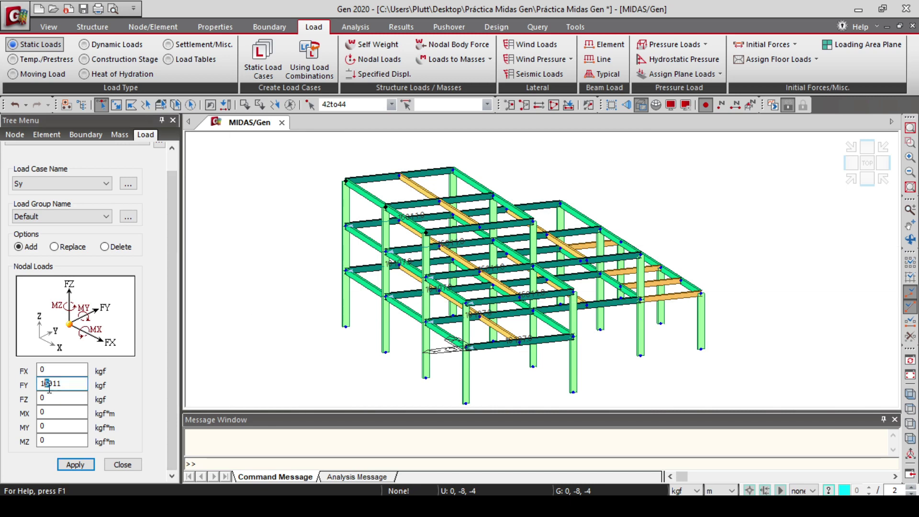
pyautogui.write('19677')
pyautogui.click(76, 464)
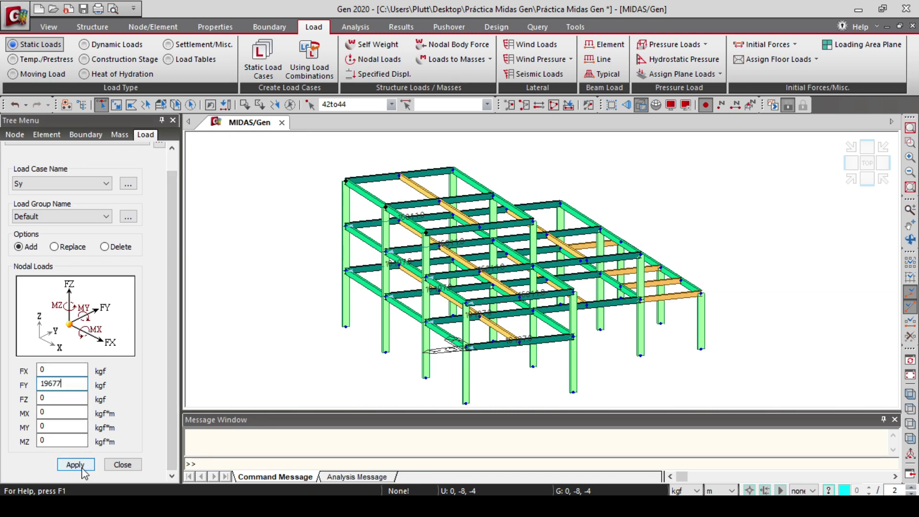
pyautogui.click(122, 464)
# Review the nodal loads of load case Sy in the model's static load listing, with the structure in isometric view
pyautogui.scroll(-5, 175, 358)
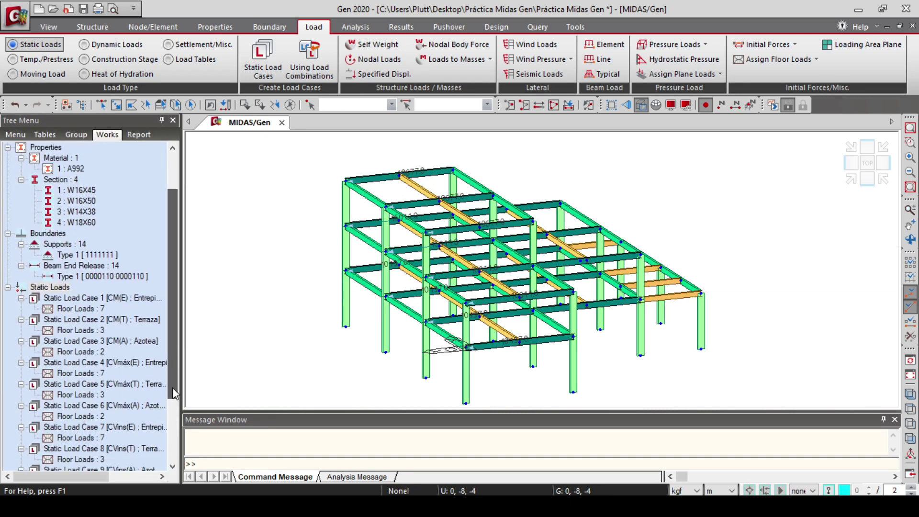
pyautogui.click(911, 394)
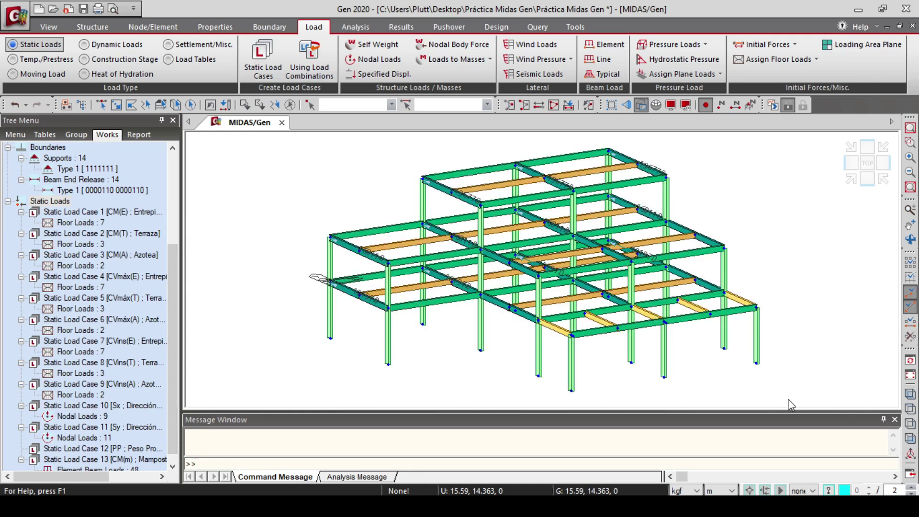
pyautogui.scroll(-1, 109, 431)
pyautogui.click(110, 426)
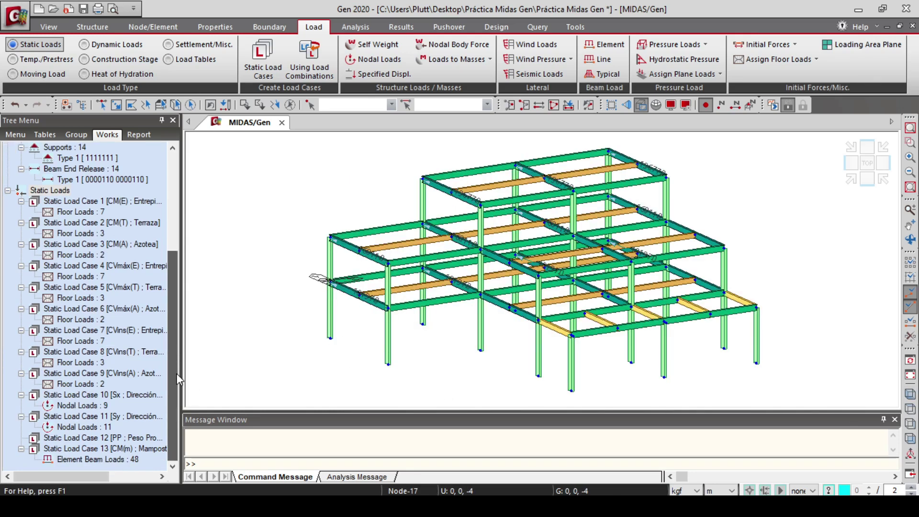
pyautogui.rightClick(109, 426)
pyautogui.click(139, 381)
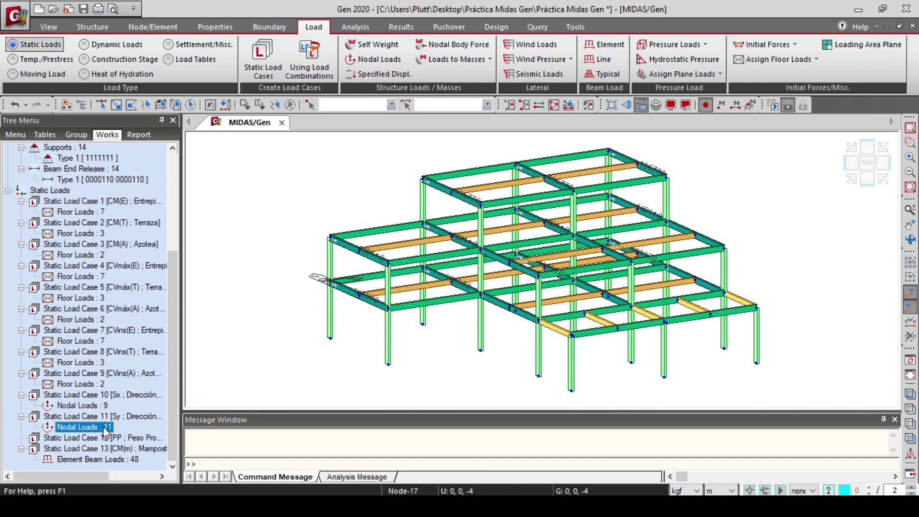
# Turn off the display of the Sy nodal loads in the model view
pyautogui.rightClick(109, 426)
pyautogui.click(149, 399)
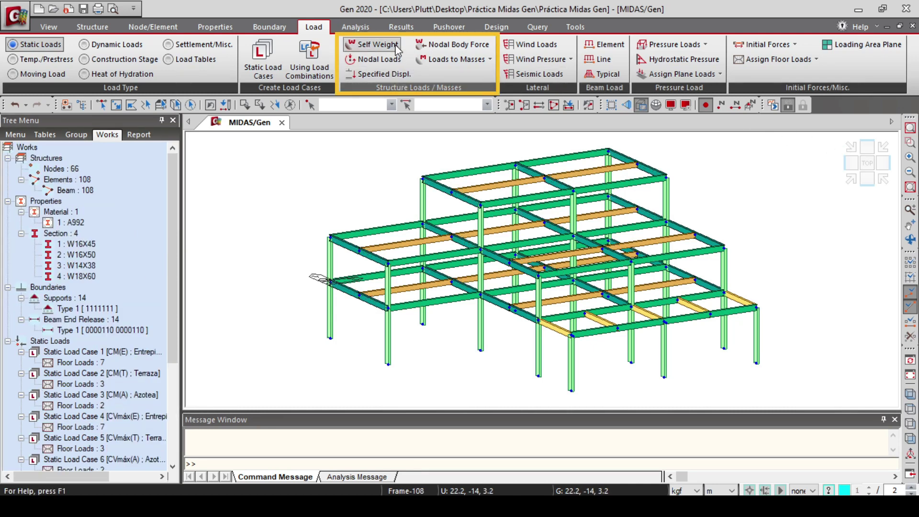
# Add self weight under load case PP with a Z factor of -1 and finish the self weight input
pyautogui.click(375, 44)
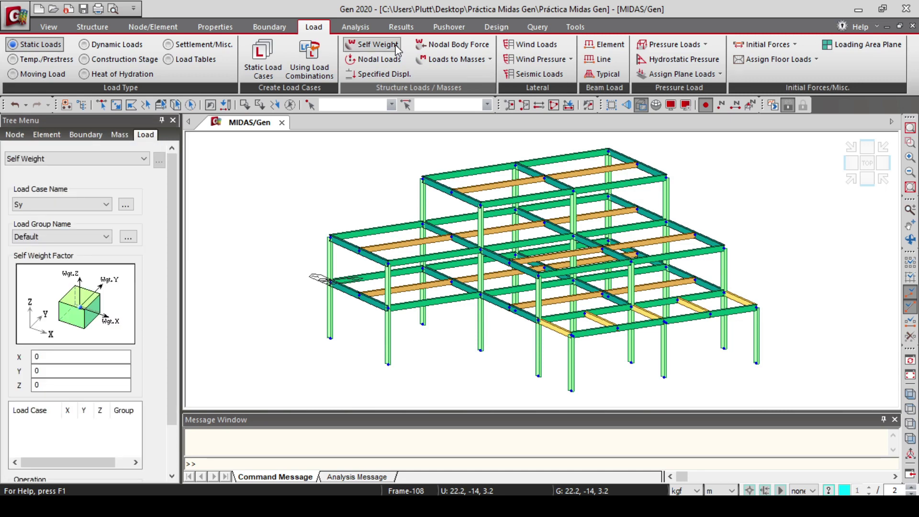
pyautogui.click(106, 204)
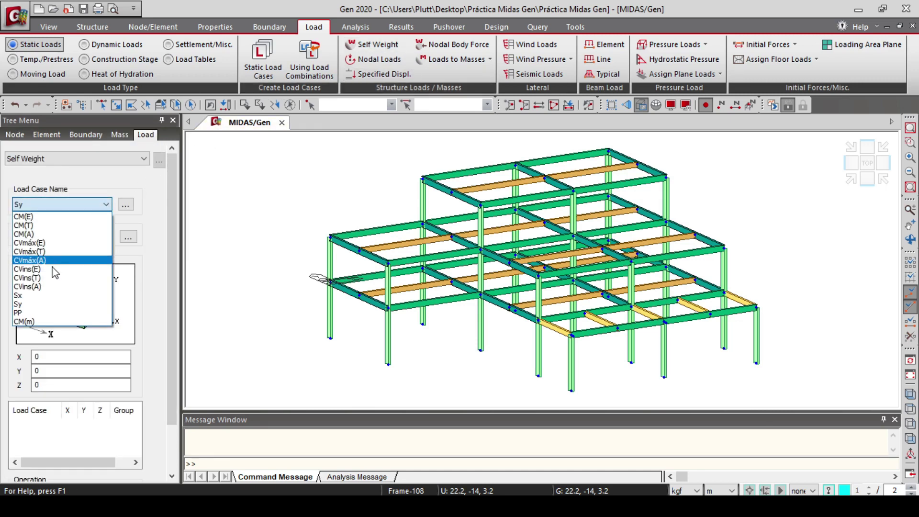
pyautogui.click(36, 313)
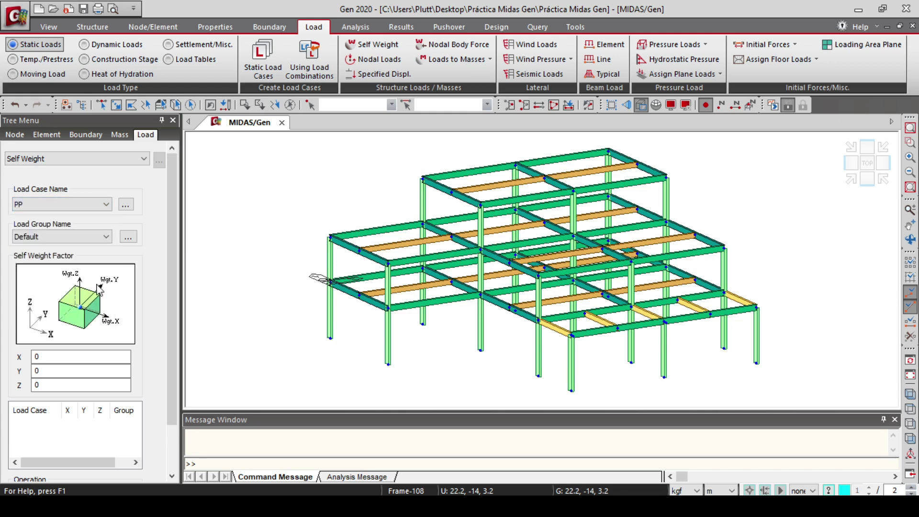
pyautogui.moveTo(169, 206); pyautogui.dragTo(169, 246)
pyautogui.doubleClick(52, 328)
pyautogui.press('BackSpace')
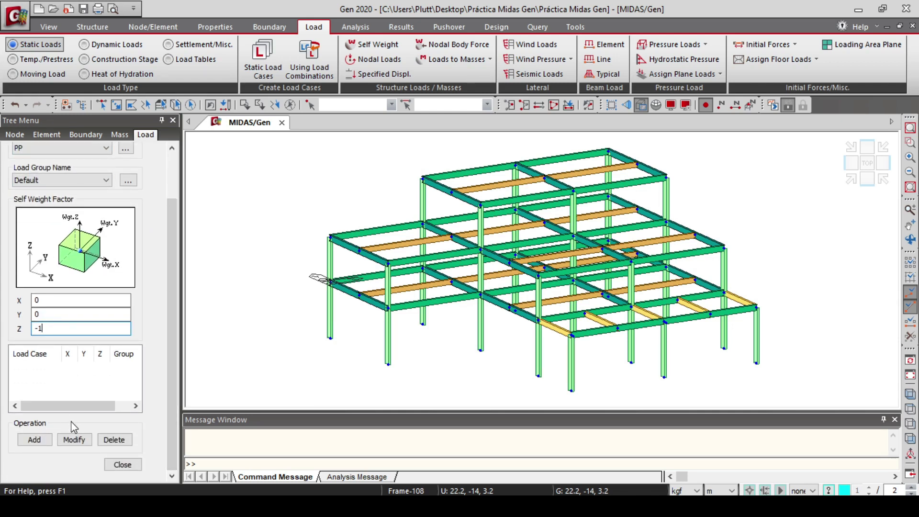
pyautogui.click(34, 439)
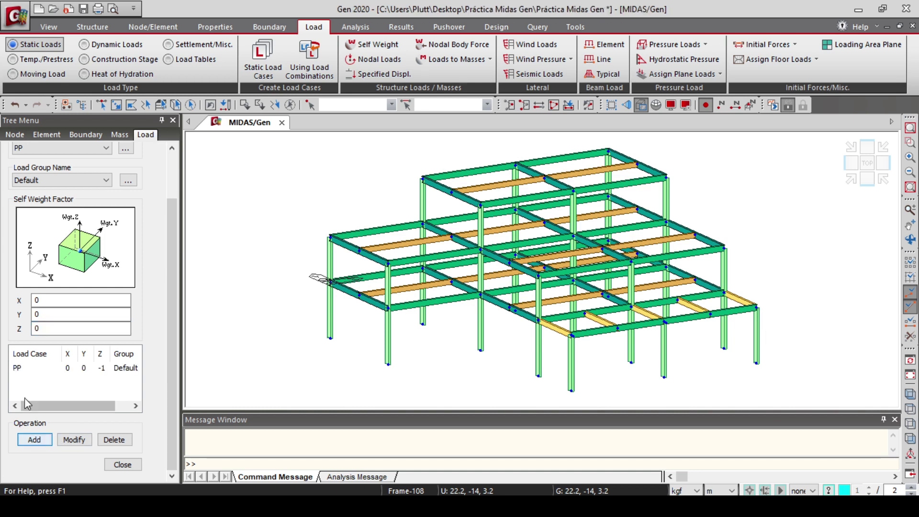
pyautogui.click(19, 370)
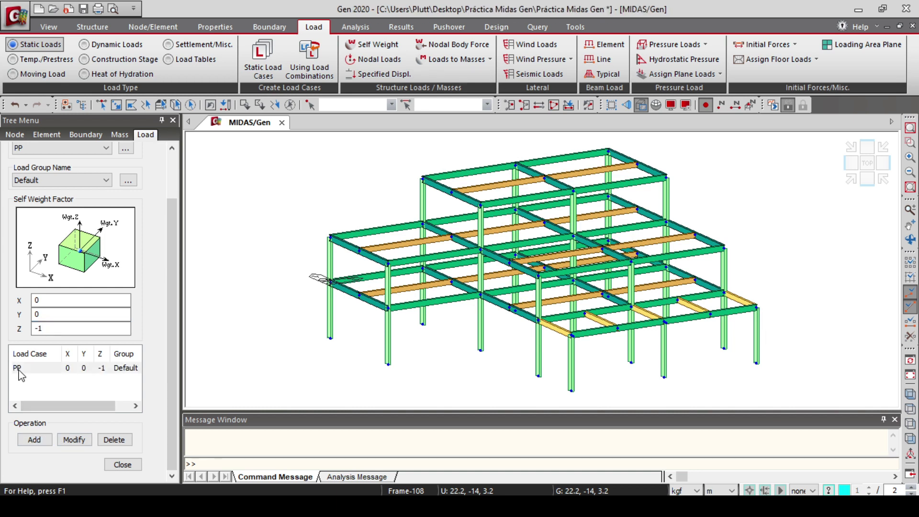
pyautogui.click(122, 465)
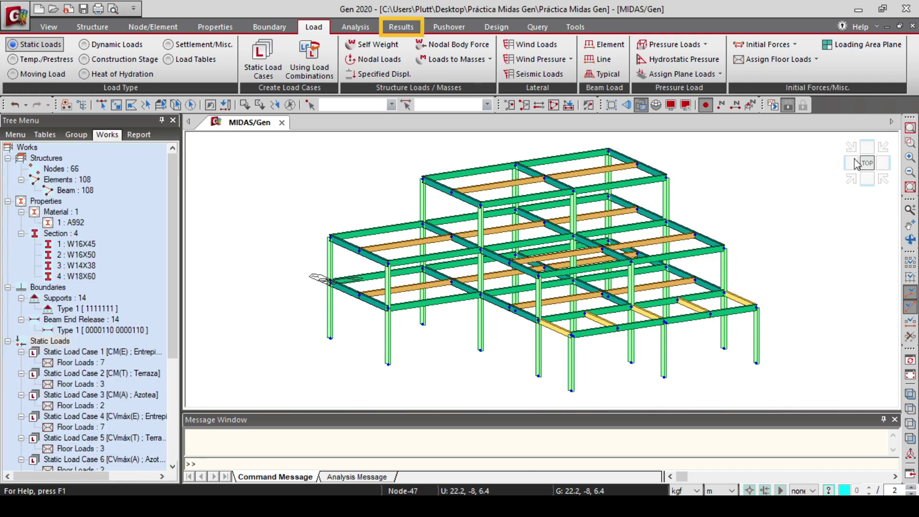
# Create a general load combination named Gravitacional, set to Active and type Add, with description "1.5CM + 1.7CVmáx"
pyautogui.click(407, 28)
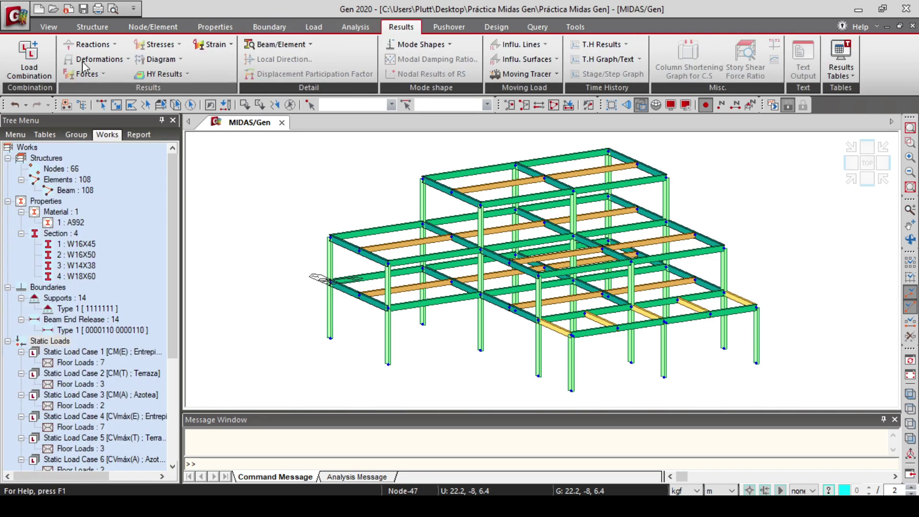
pyautogui.click(35, 73)
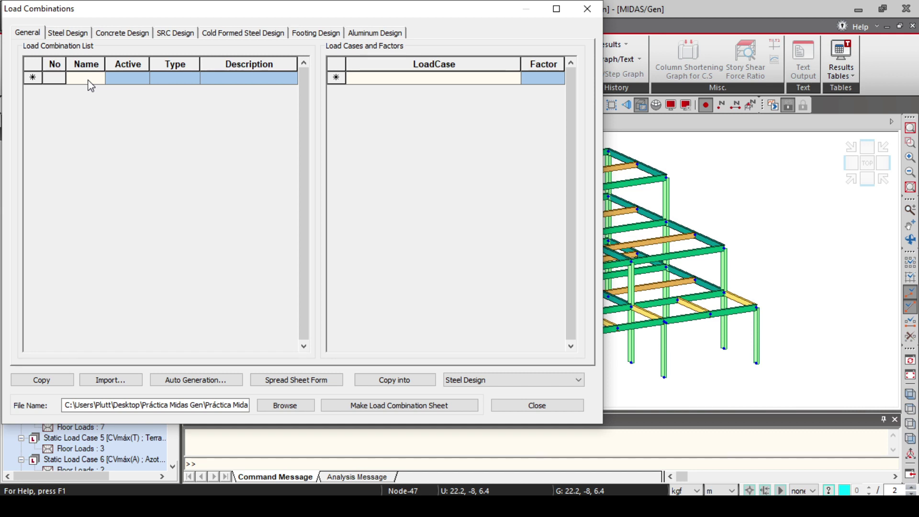
pyautogui.write('Gravi')
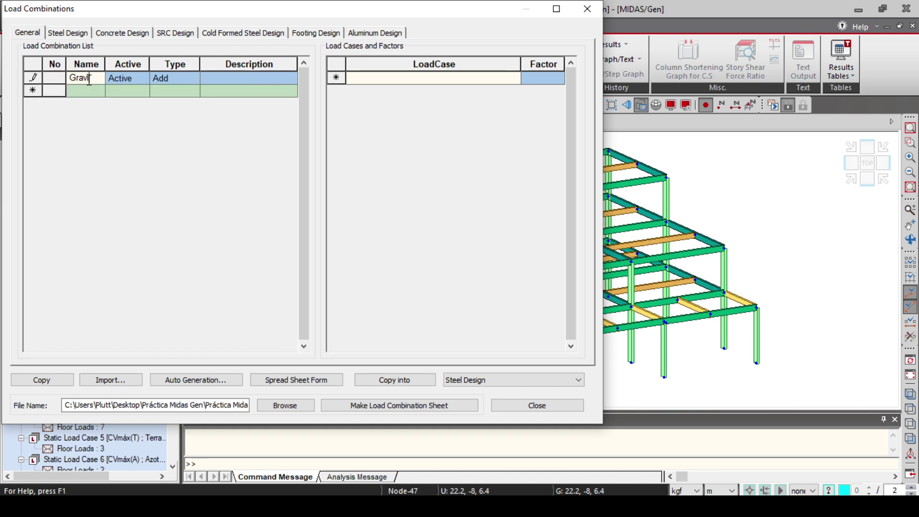
pyautogui.write('tacional')
pyautogui.click(144, 78)
pyautogui.click(133, 105)
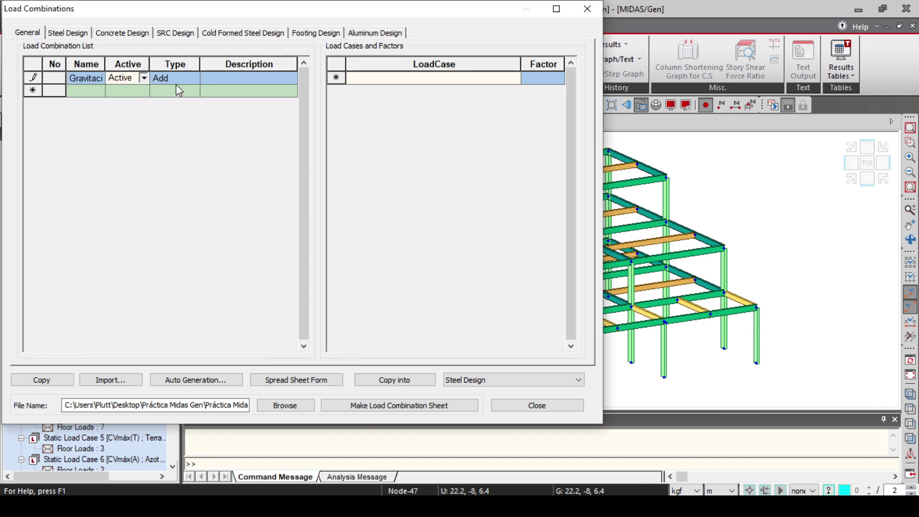
pyautogui.click(194, 79)
pyautogui.click(165, 91)
pyautogui.click(231, 79)
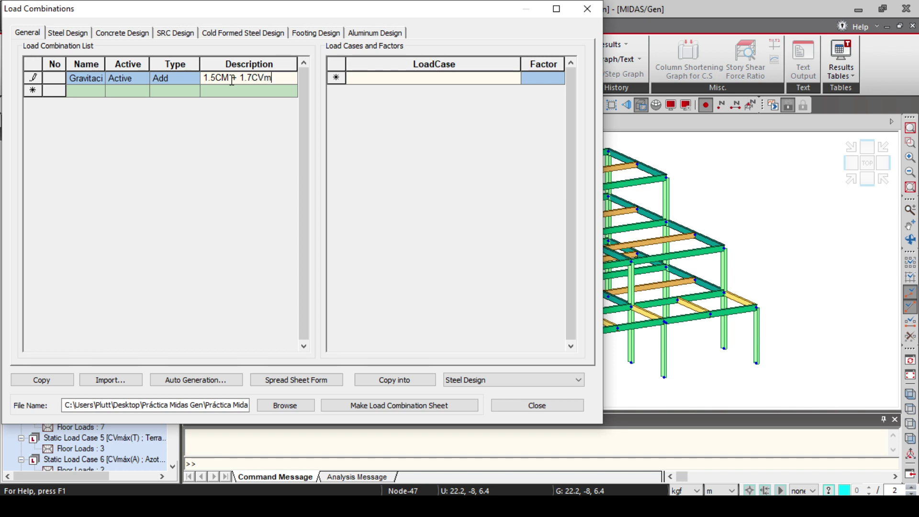
# Add the dead load cases CM(E), CM(T) and CM(A) to the Gravitacional combination with factor 1.5
pyautogui.click(516, 78)
pyautogui.click(516, 79)
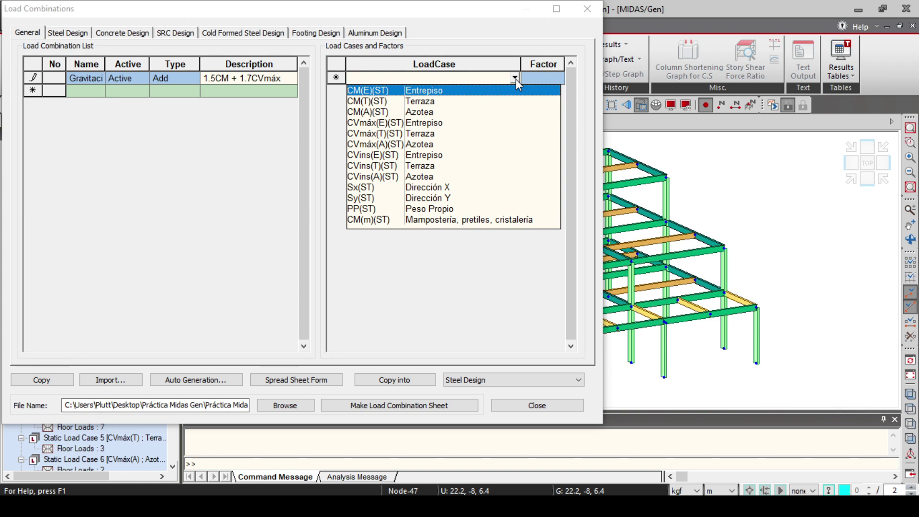
pyautogui.click(380, 91)
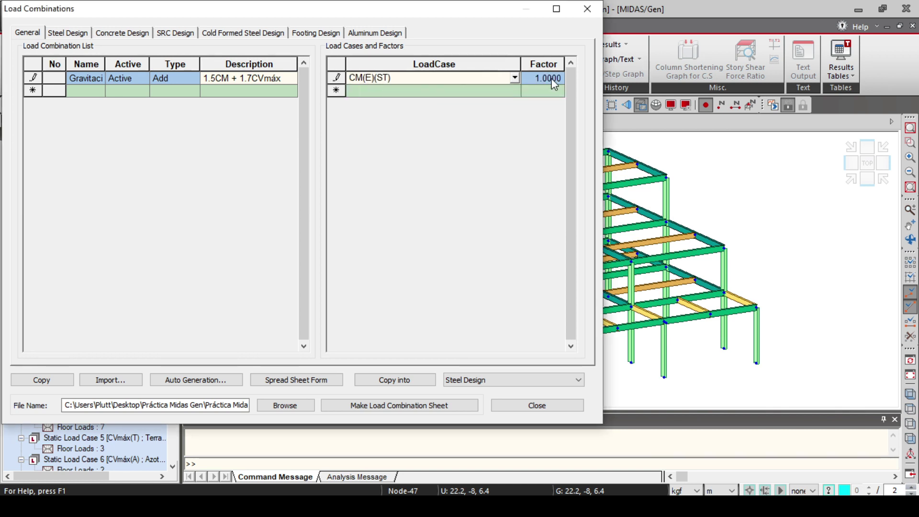
pyautogui.write('1.5')
pyautogui.click(515, 90)
pyautogui.click(516, 91)
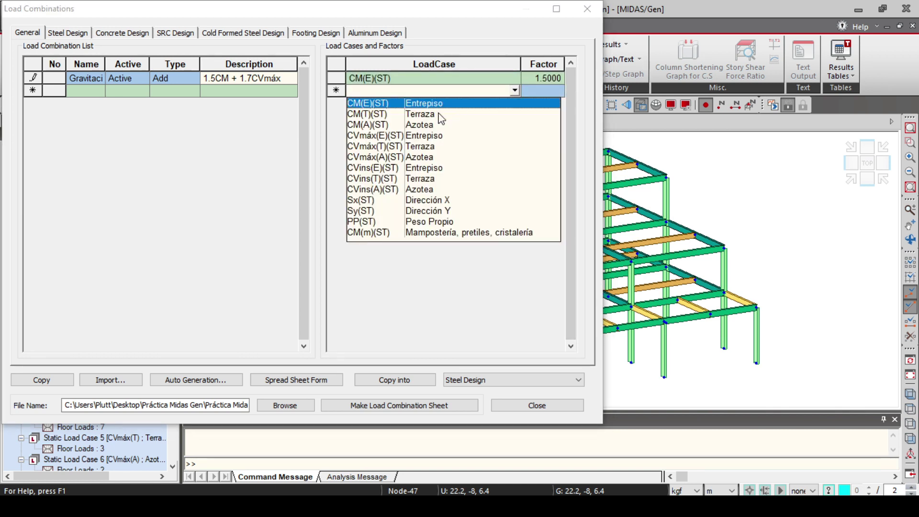
pyautogui.click(440, 118)
pyautogui.click(551, 91)
pyautogui.click(516, 103)
pyautogui.click(516, 104)
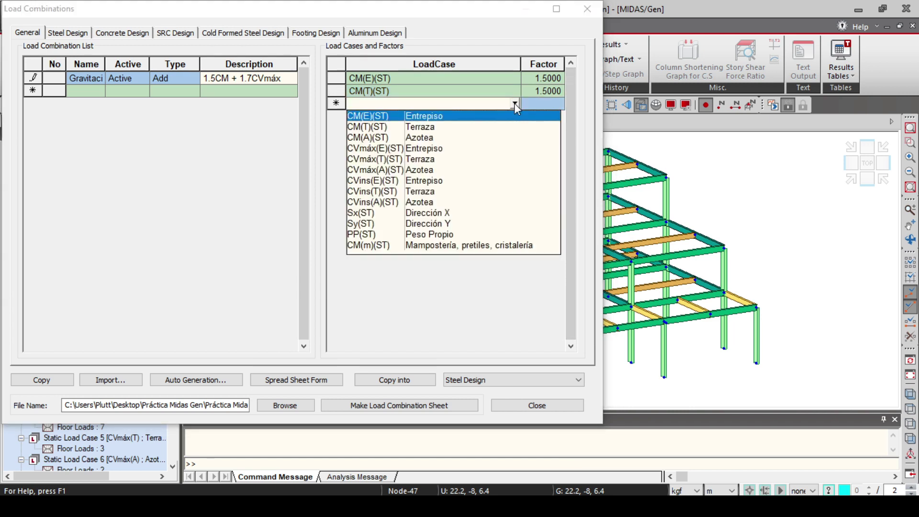
pyautogui.click(380, 135)
pyautogui.click(551, 103)
pyautogui.write('1.5')
# Add load cases PP and CM(m) to the Gravitacional combination, each with factor 1.5
pyautogui.click(518, 117)
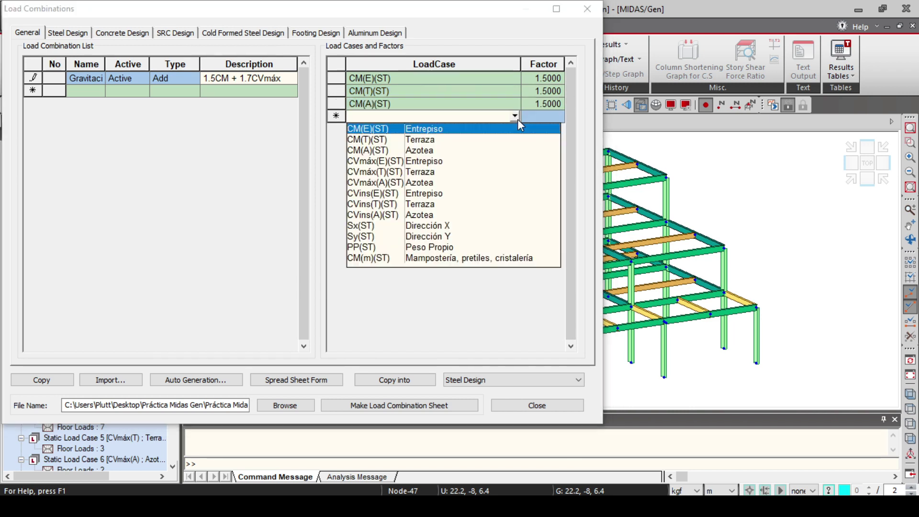
pyautogui.click(378, 244)
pyautogui.click(541, 116)
pyautogui.press('BackSpace')
pyautogui.moveTo(541, 116); pyautogui.dragTo(573, 164)
pyautogui.write('1.5')
pyautogui.click(514, 130)
pyautogui.click(474, 265)
pyautogui.click(539, 129)
pyautogui.write('1.5')
# Add the maximum live load cases CVmáx(E), CVmáx(T) and CVmáx(A) to the Gravitacional combination with factor 1.7
pyautogui.click(519, 142)
pyautogui.click(385, 192)
pyautogui.click(536, 142)
pyautogui.write('1.7')
pyautogui.click(513, 153)
pyautogui.click(383, 213)
pyautogui.write('1.7')
pyautogui.click(515, 167)
pyautogui.click(387, 233)
pyautogui.write('1.7')
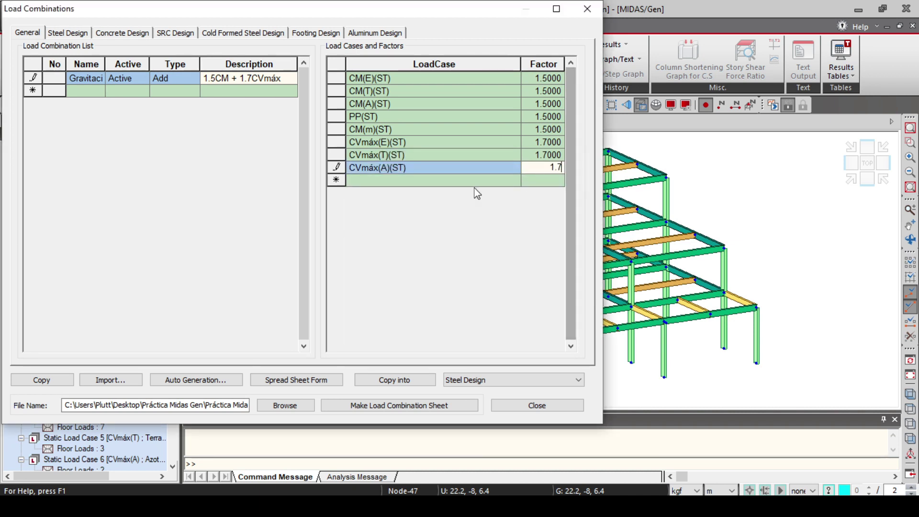
pyautogui.click(478, 185)
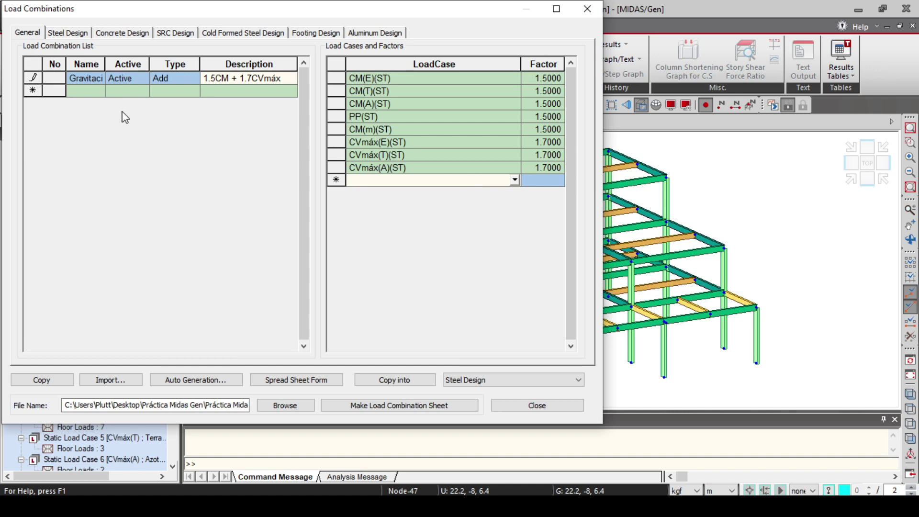
# Create a second combination named S1, Active and type Add, with description "1.1CM + 1.1CVins + 1.1Sx + 0.33Sy"
pyautogui.click(89, 94)
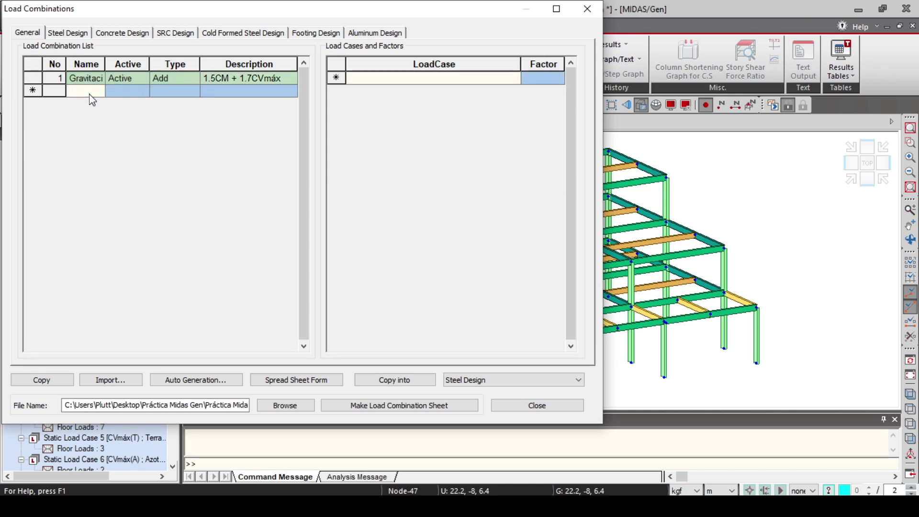
pyautogui.write('S1')
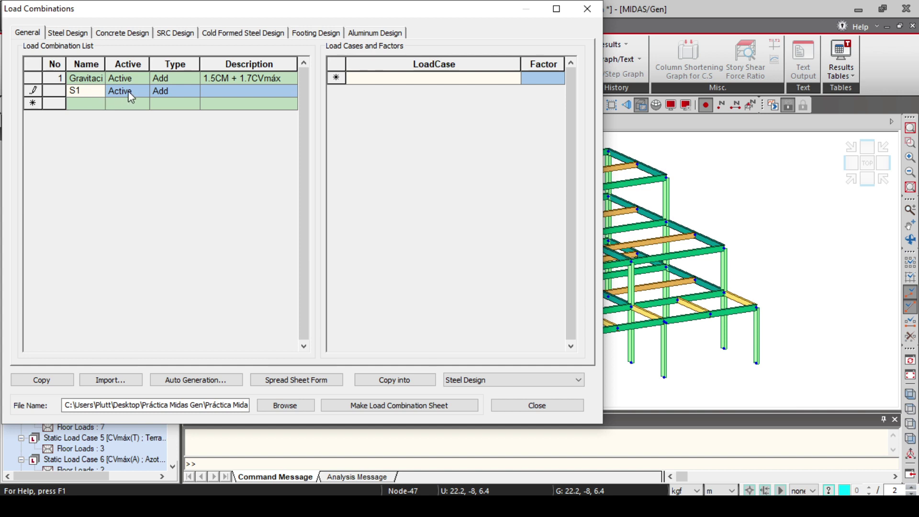
pyautogui.click(130, 95)
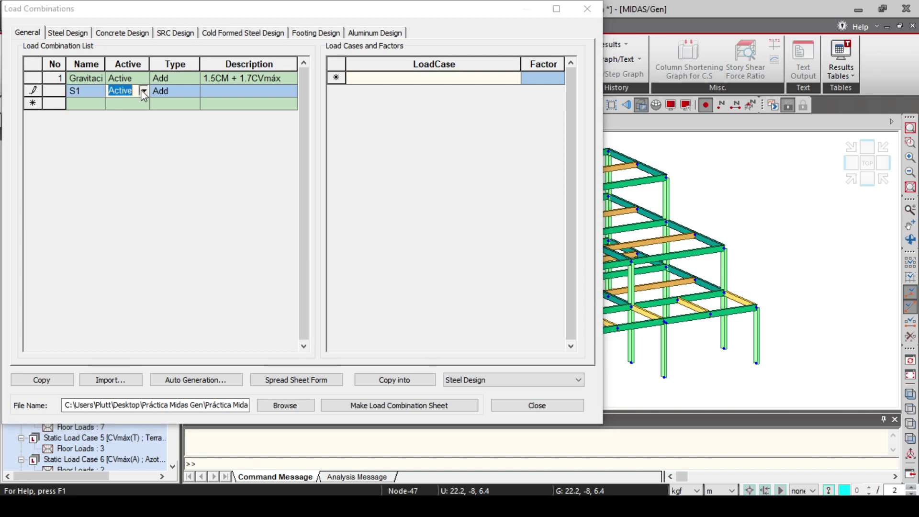
pyautogui.click(142, 90)
pyautogui.click(124, 115)
pyautogui.click(175, 93)
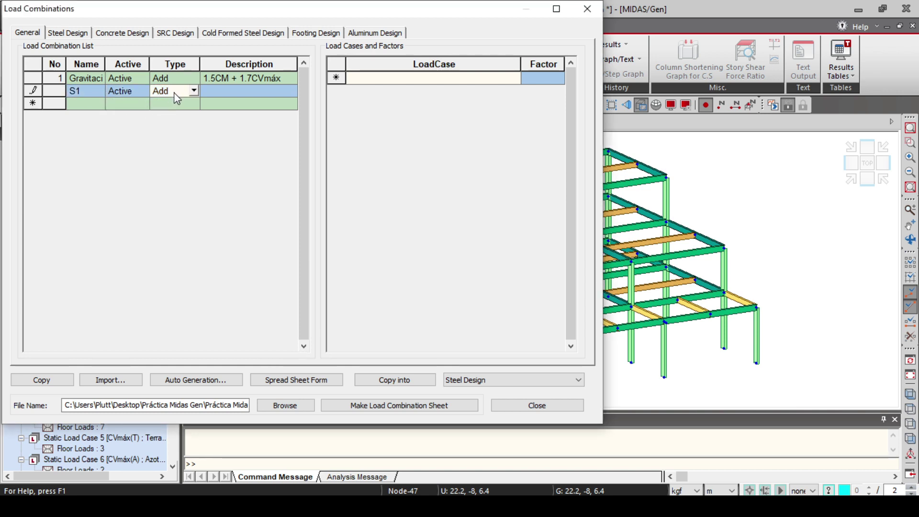
pyautogui.click(194, 92)
pyautogui.click(168, 103)
pyautogui.click(236, 93)
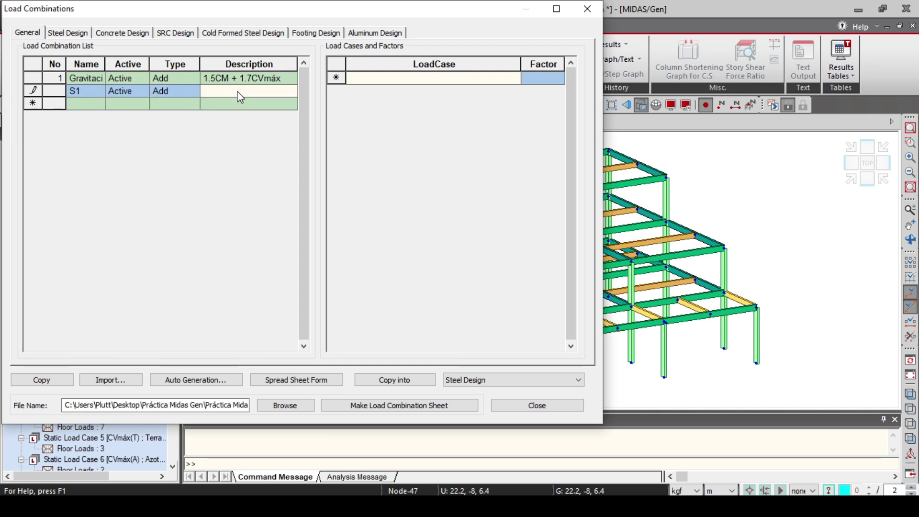
pyautogui.write('1.1CM +1.1CVins + ')
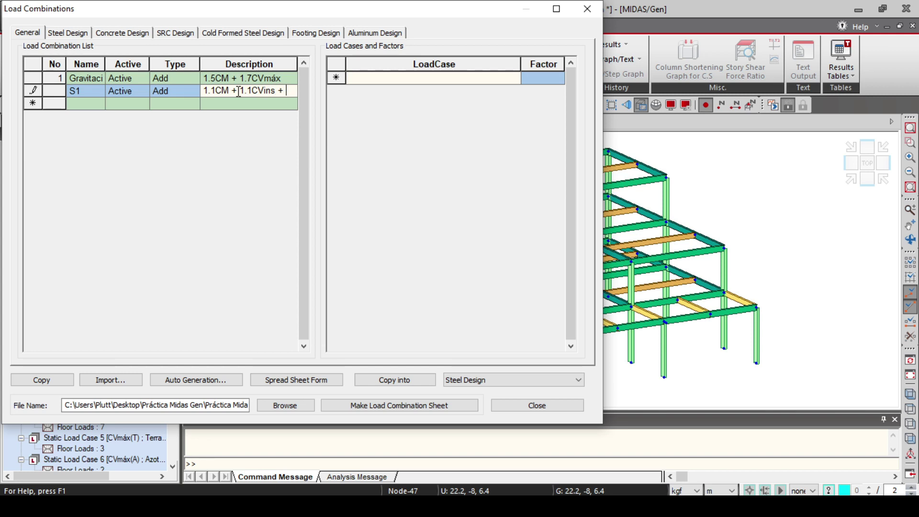
pyautogui.write('1.1Sx + 0.33')
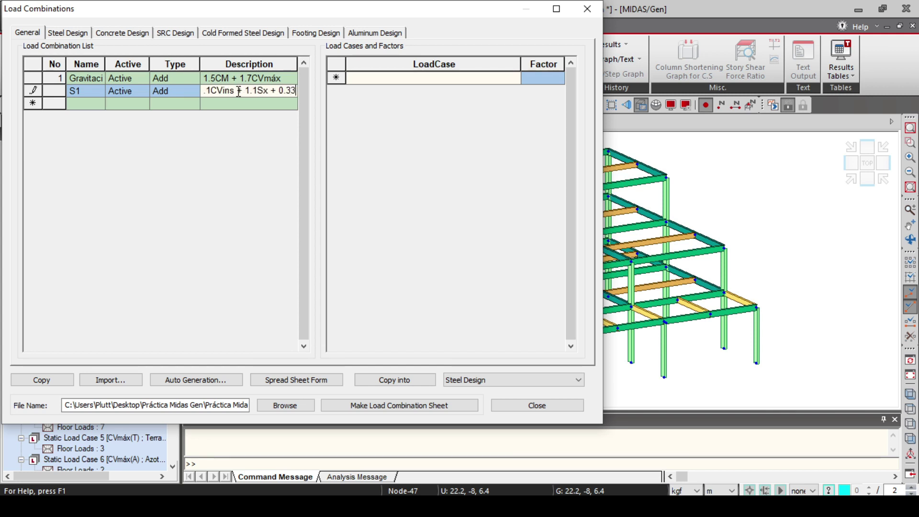
pyautogui.write('Sy')
# Add load cases CM(E), CM(T) and CM(A) to combination S1, each with factor 1.1
pyautogui.click(516, 86)
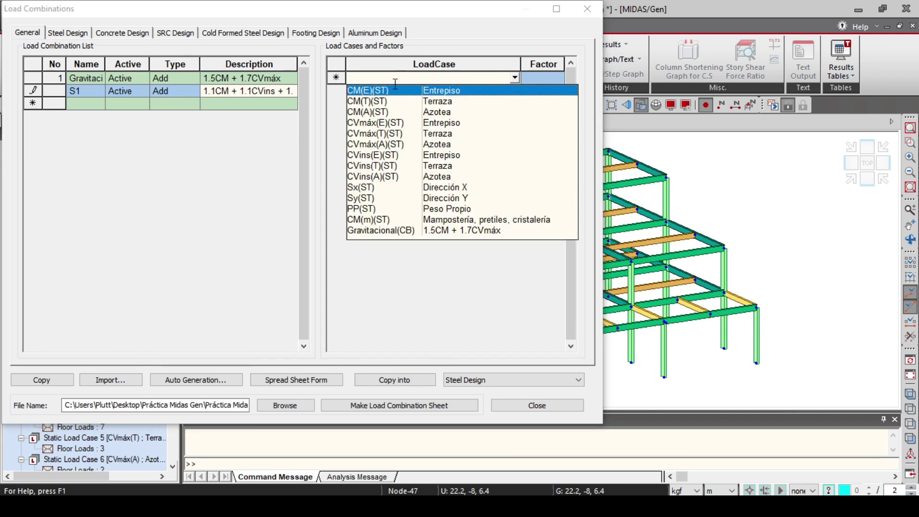
pyautogui.click(516, 85)
pyautogui.click(565, 76)
pyautogui.write('1.1')
pyautogui.click(515, 91)
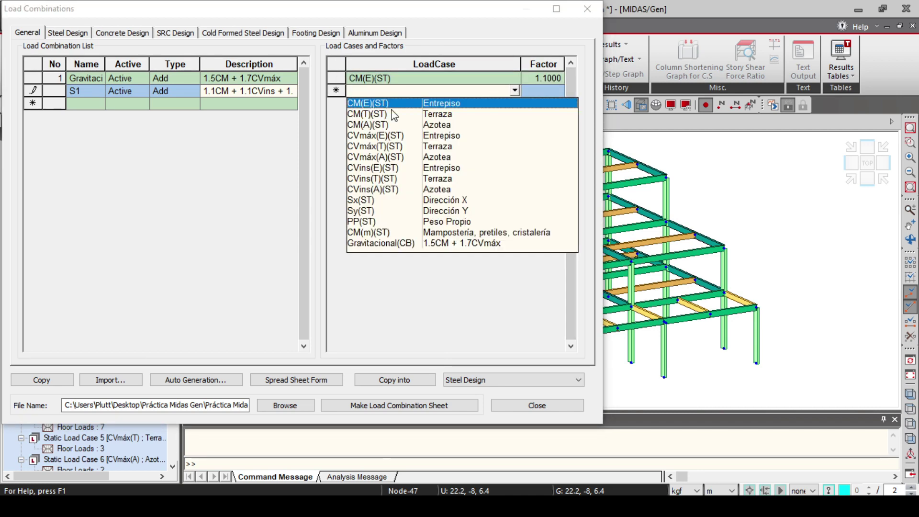
pyautogui.click(369, 114)
pyautogui.click(563, 91)
pyautogui.write('1.1')
pyautogui.click(515, 103)
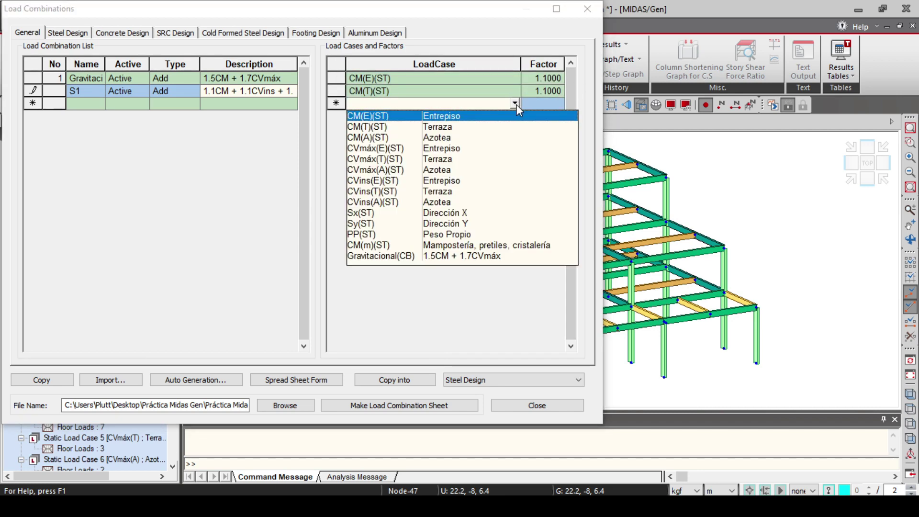
pyautogui.click(375, 138)
pyautogui.click(562, 103)
pyautogui.write('1.1')
# Add the instantaneous live load cases CVins(E), CVins(T) and CVins(A) to combination S1 with factor 1.1
pyautogui.click(516, 116)
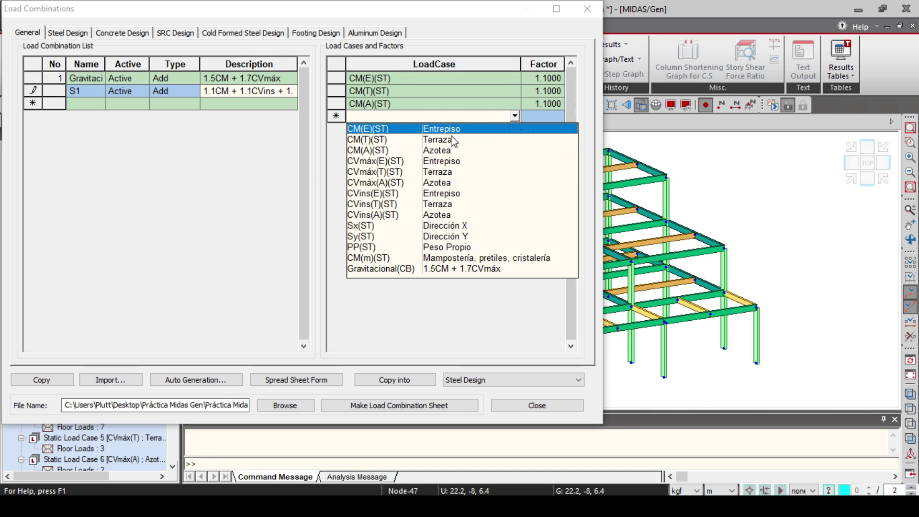
pyautogui.click(374, 193)
pyautogui.click(563, 116)
pyautogui.write('1.1')
pyautogui.click(516, 128)
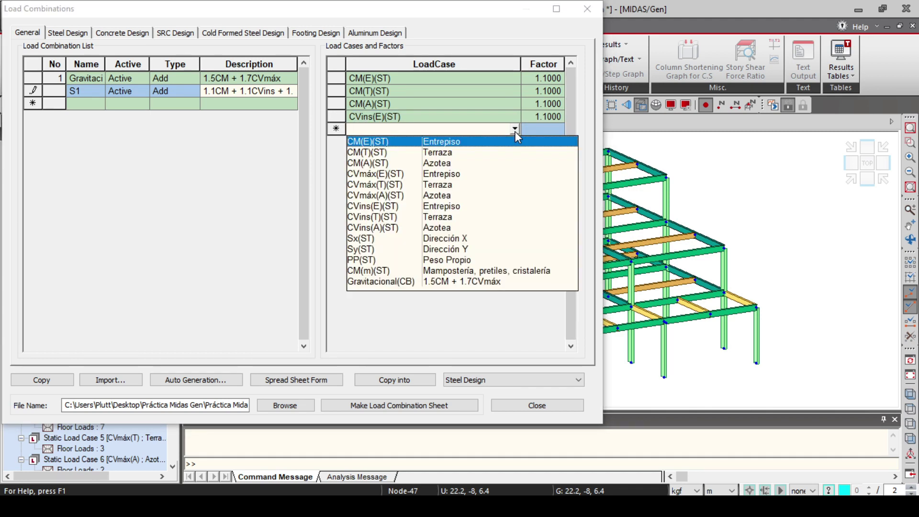
pyautogui.click(375, 217)
pyautogui.click(555, 129)
pyautogui.write('1.1')
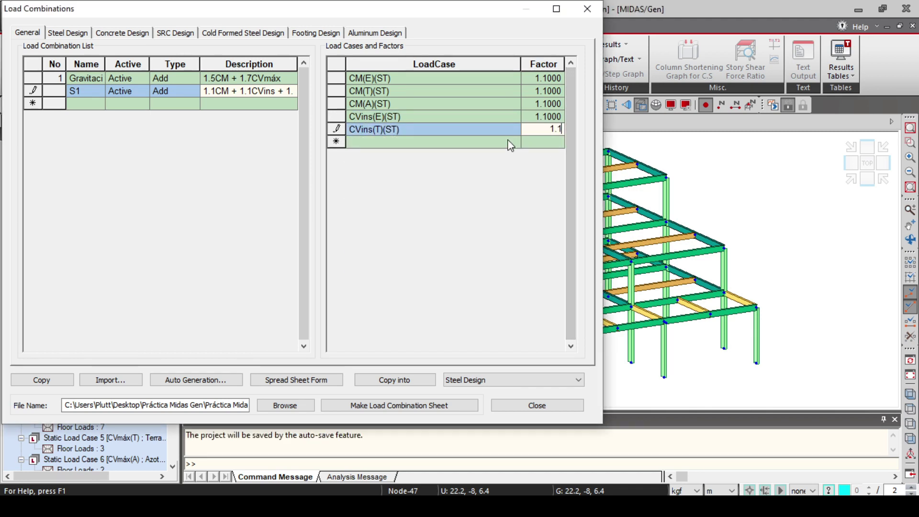
pyautogui.click(512, 143)
pyautogui.click(374, 240)
pyautogui.click(556, 142)
pyautogui.write('1.1')
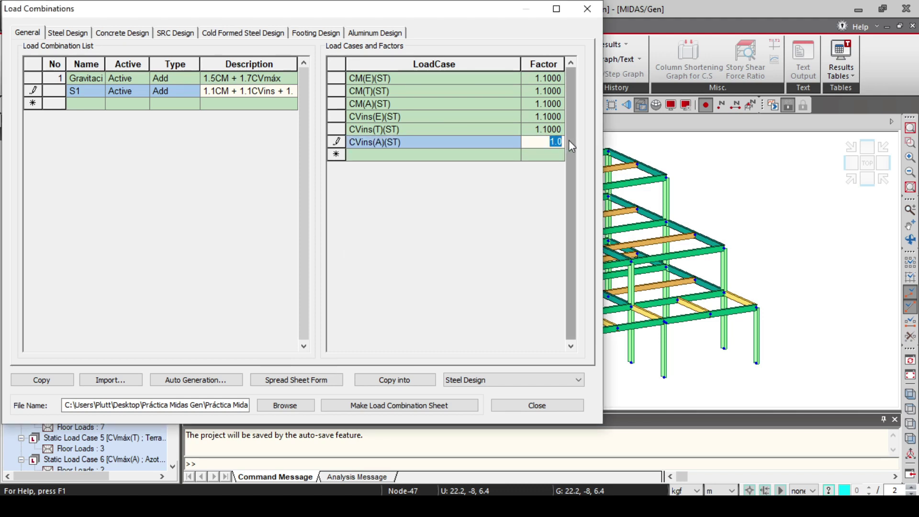
# Add the self-weight load case PP and the masonry load case CM(m) to combination S1, each with factor 1.1
pyautogui.click(514, 154)
pyautogui.click(371, 285)
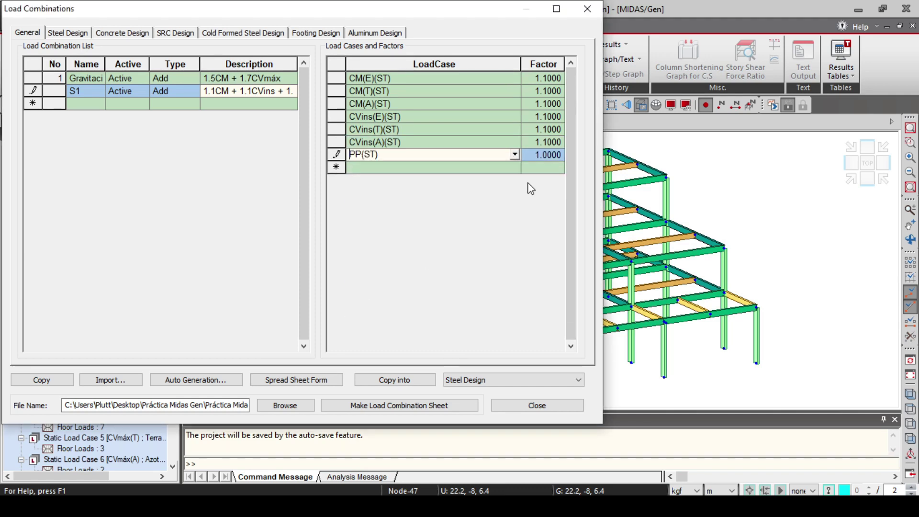
pyautogui.click(555, 155)
pyautogui.write('1.1')
pyautogui.click(513, 167)
pyautogui.click(400, 310)
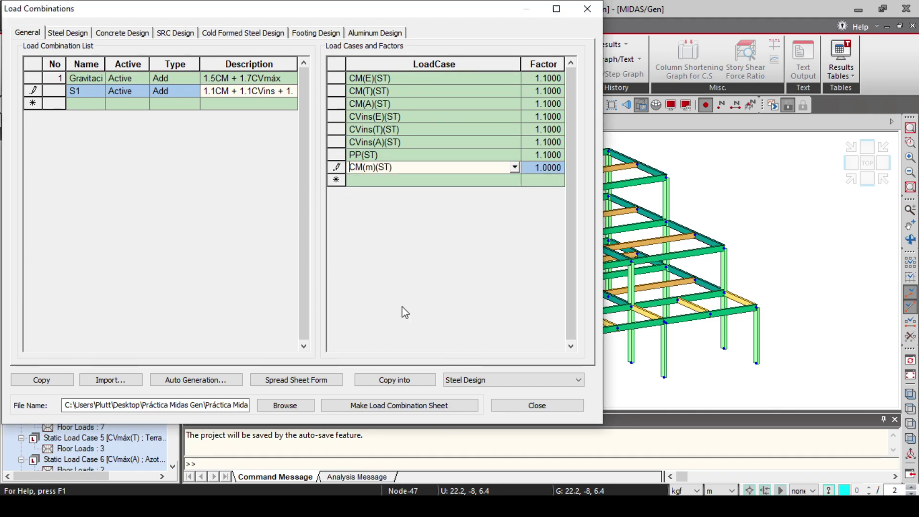
pyautogui.click(555, 167)
pyautogui.write('1.1')
# Add seismic load cases Sx with factor 1.1 and Sy with factor 0.33 to combination S1, and close the load combinations
pyautogui.click(512, 181)
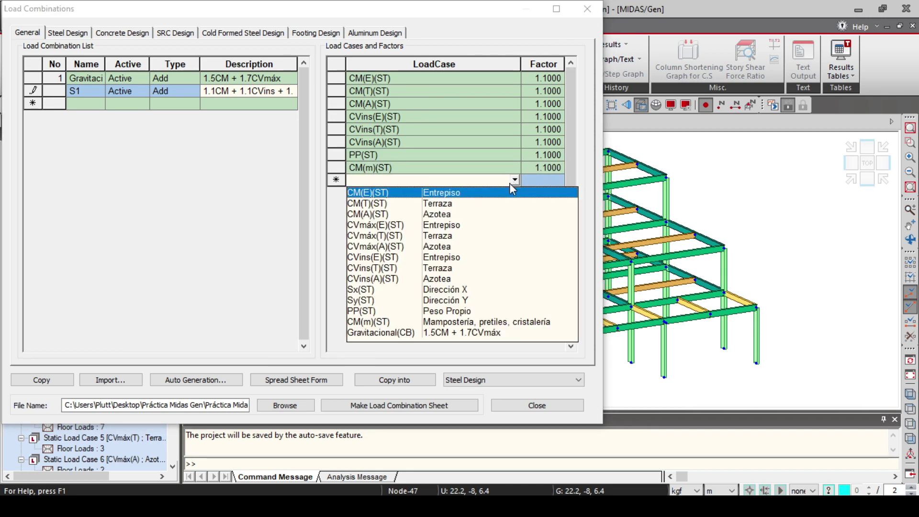
pyautogui.click(373, 288)
pyautogui.click(539, 181)
pyautogui.write('1.1')
pyautogui.click(513, 193)
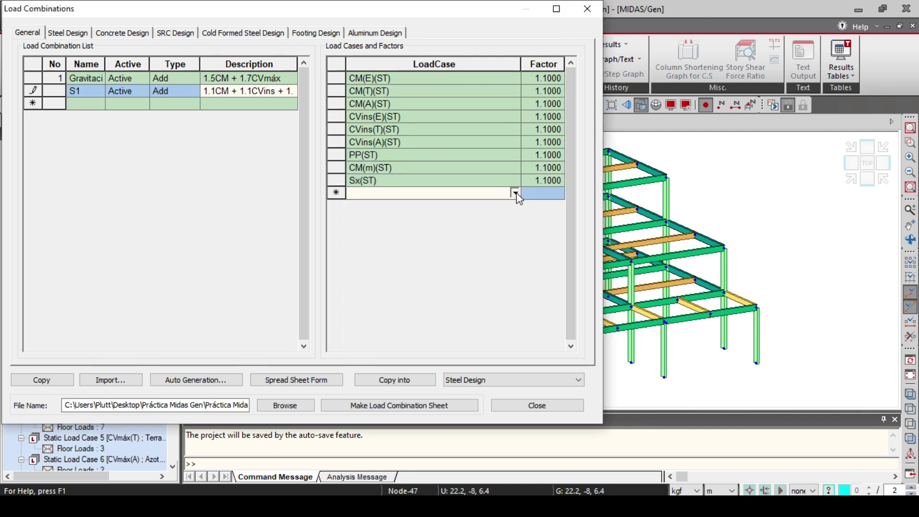
pyautogui.click(374, 313)
pyautogui.click(540, 193)
pyautogui.write('0.3')
pyautogui.click(506, 211)
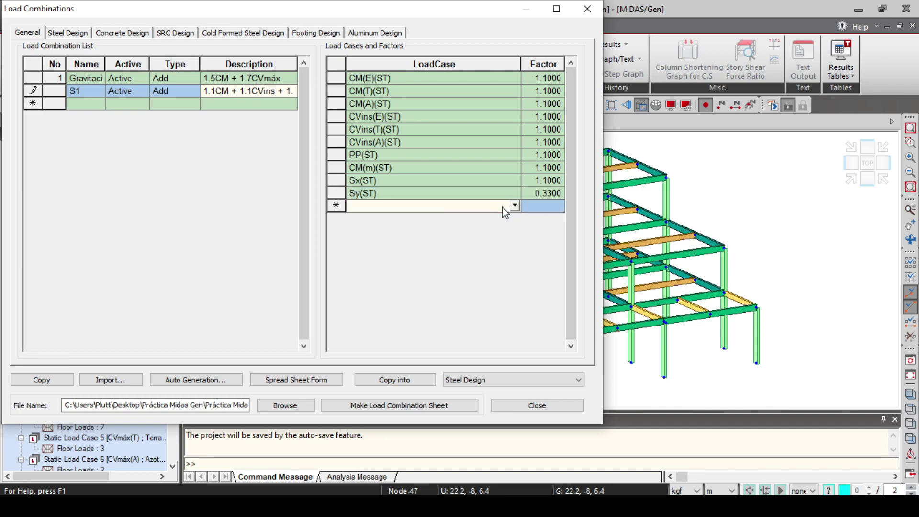
pyautogui.click(86, 110)
pyautogui.click(531, 406)
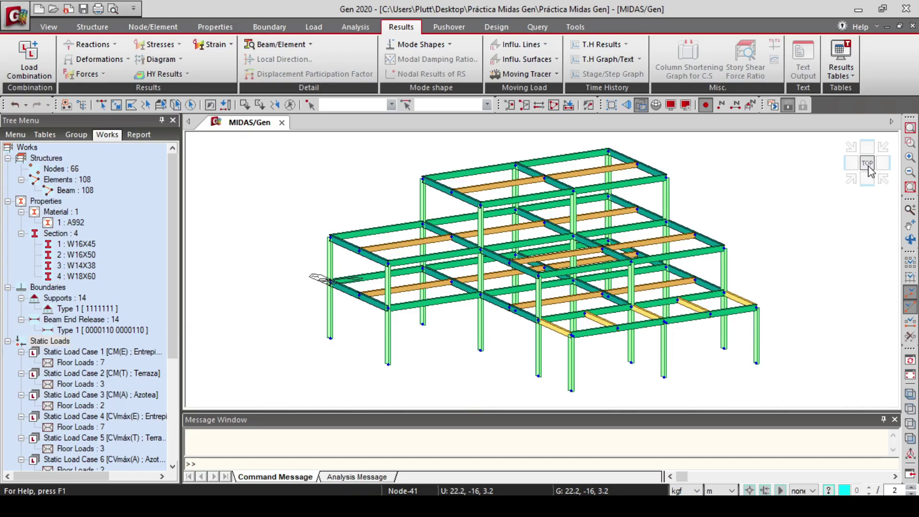
# Inspect an upper beam-column joint and set the structure type to align the top of beam sections with the floor (X-Y plane)
pyautogui.click(911, 143)
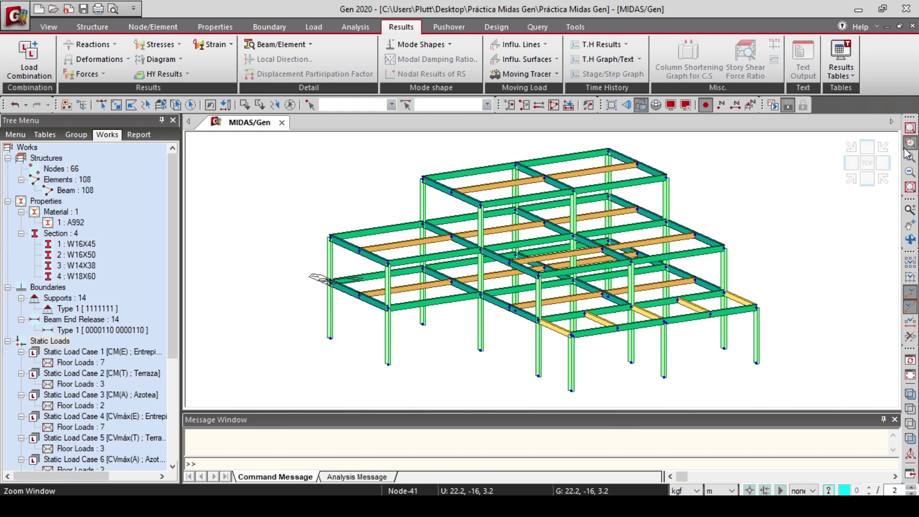
pyautogui.moveTo(399, 161); pyautogui.dragTo(449, 202)
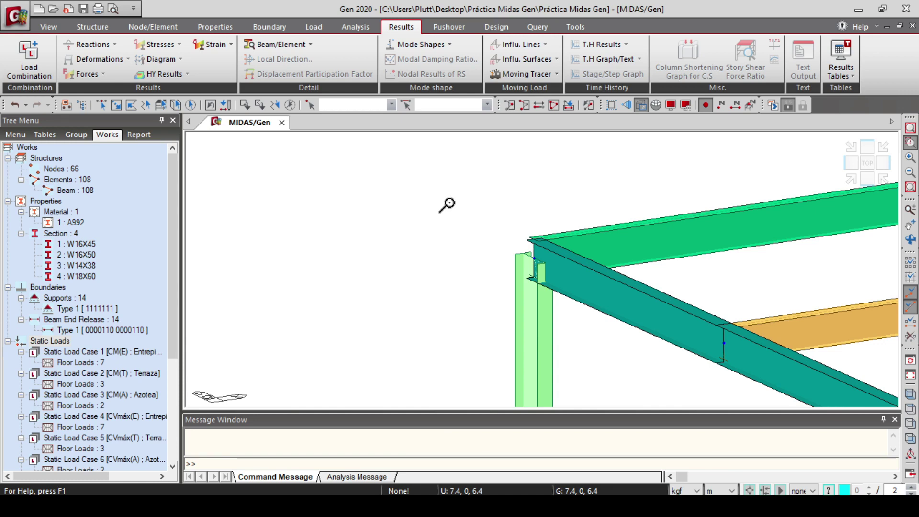
pyautogui.click(910, 127)
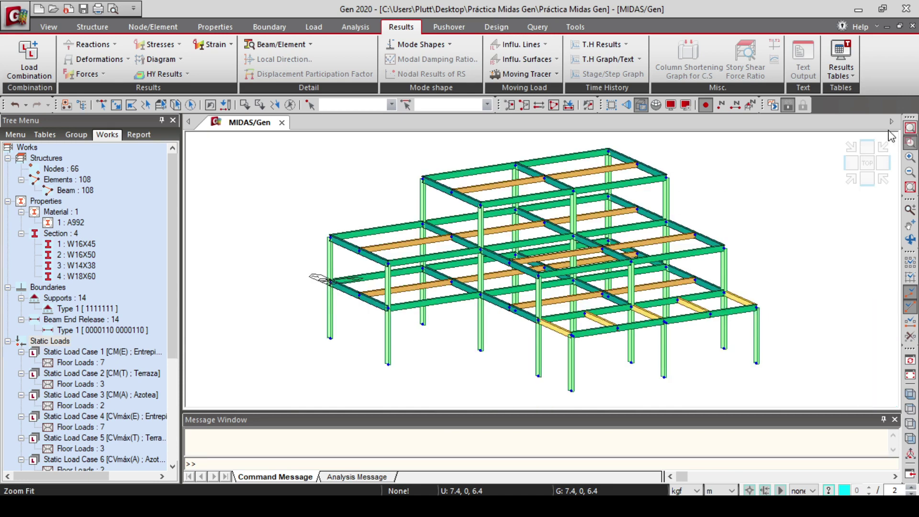
pyautogui.click(92, 27)
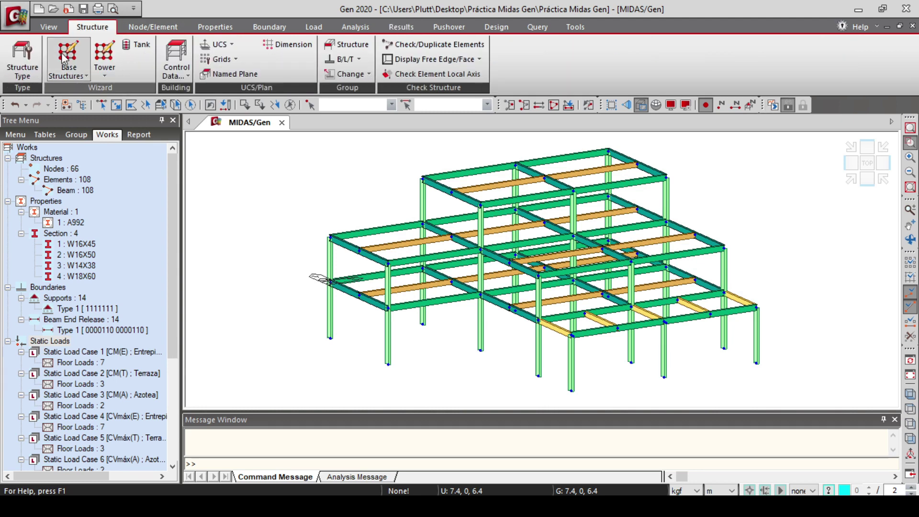
pyautogui.click(39, 72)
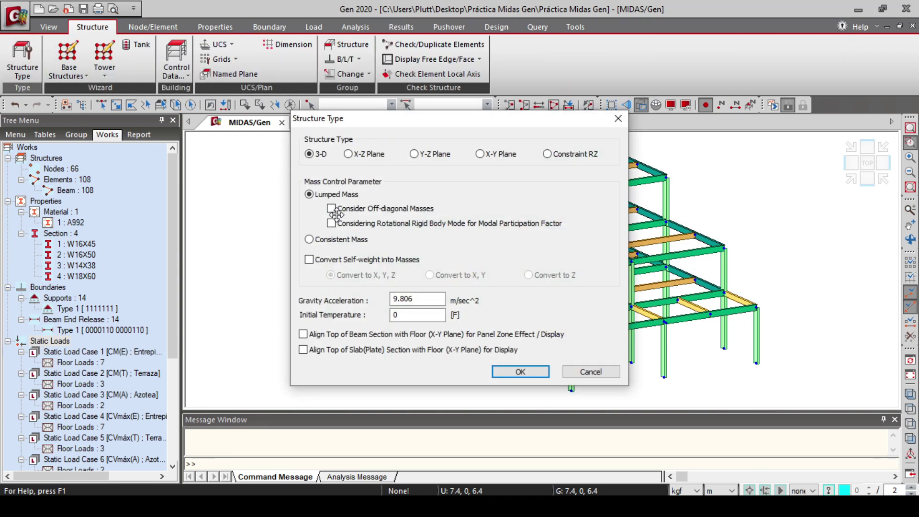
pyautogui.click(303, 334)
pyautogui.click(520, 372)
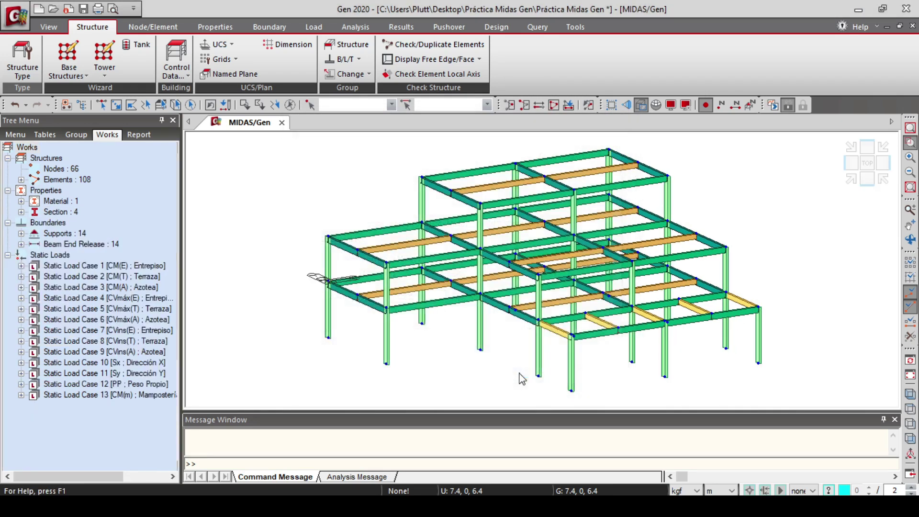
pyautogui.click(911, 143)
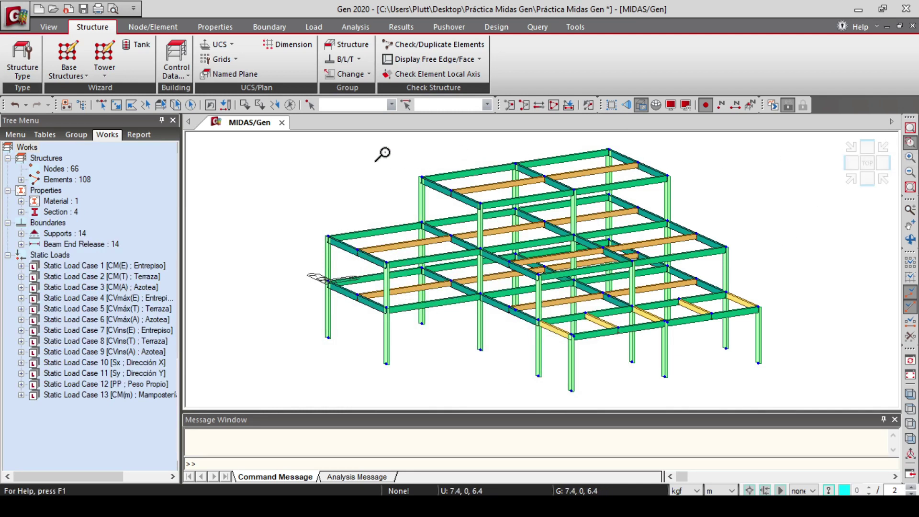
pyautogui.moveTo(382, 154); pyautogui.dragTo(458, 209)
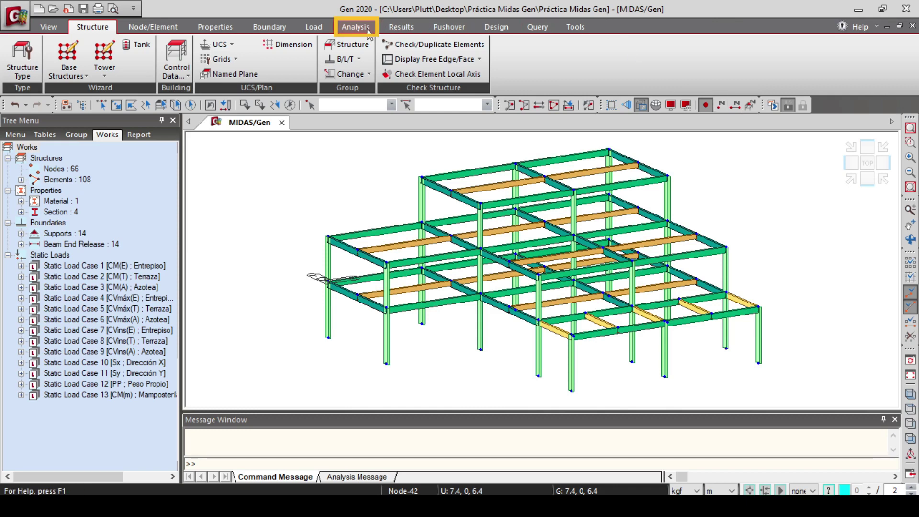
# Enlarge the message area and run the structural analysis of the frame
pyautogui.click(368, 33)
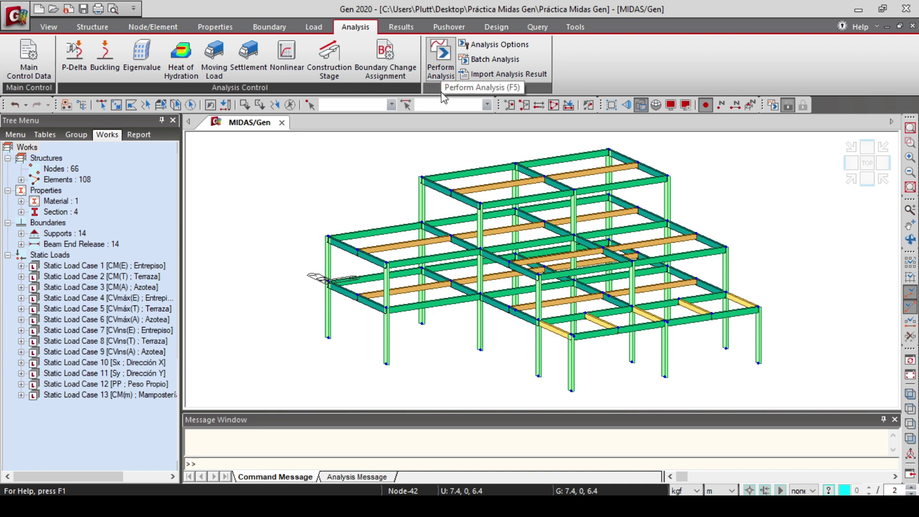
pyautogui.moveTo(446, 411); pyautogui.dragTo(446, 389)
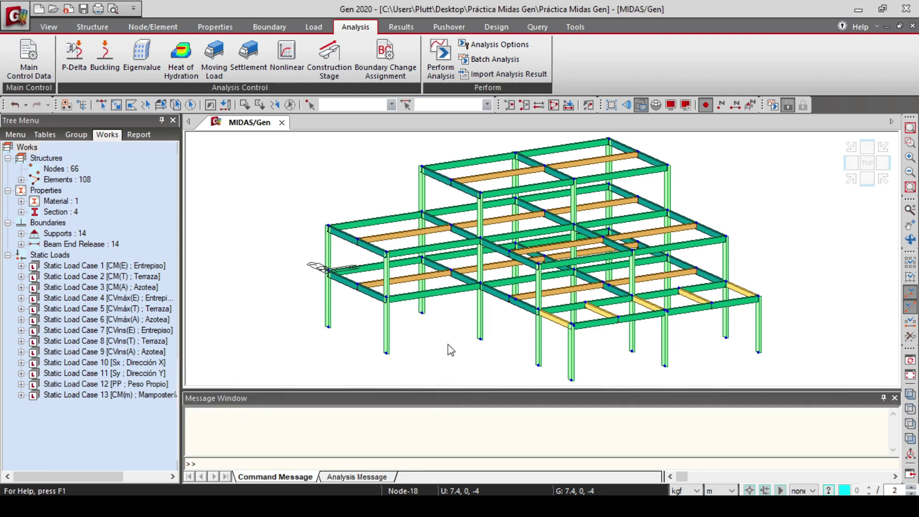
pyautogui.click(435, 74)
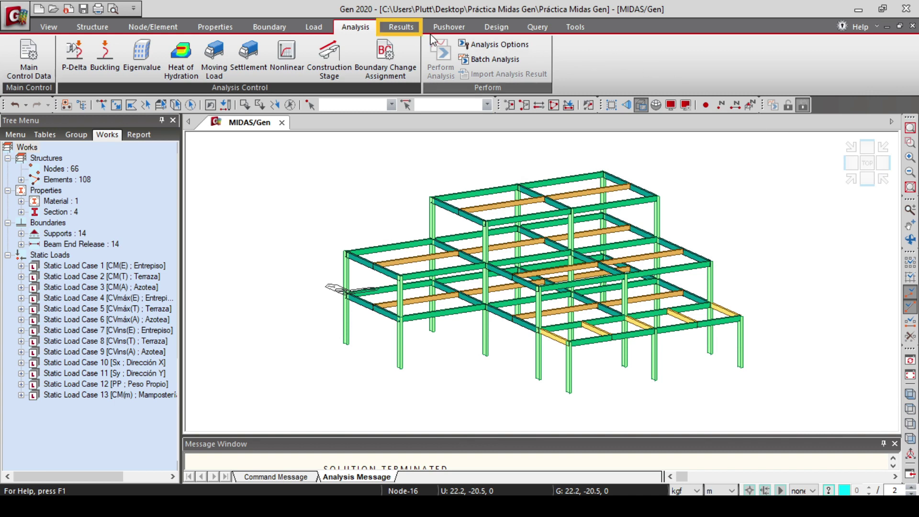
# Display the vertical FZ support reactions for combination S1 with their values
pyautogui.click(402, 29)
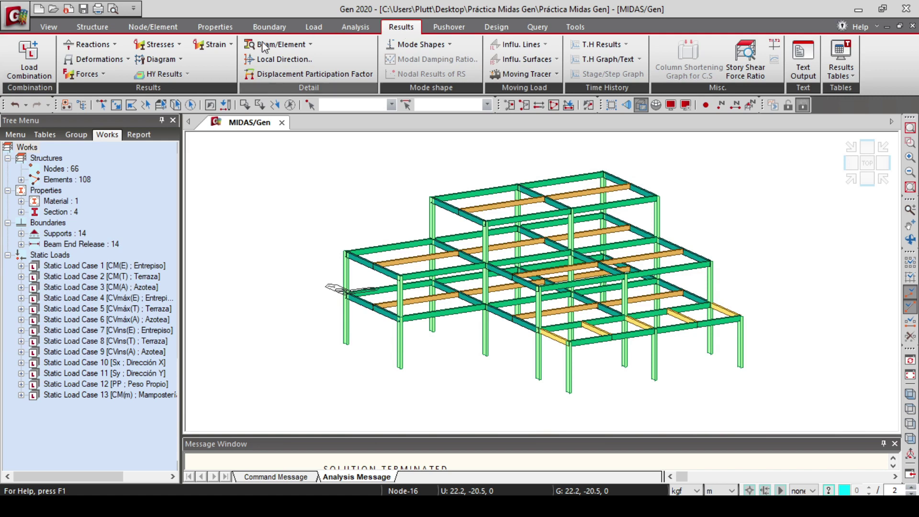
pyautogui.click(113, 44)
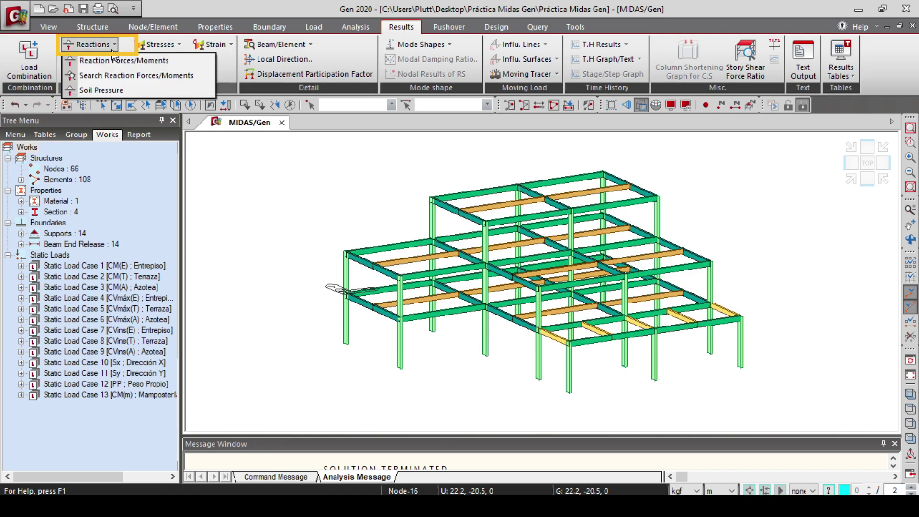
pyautogui.click(118, 60)
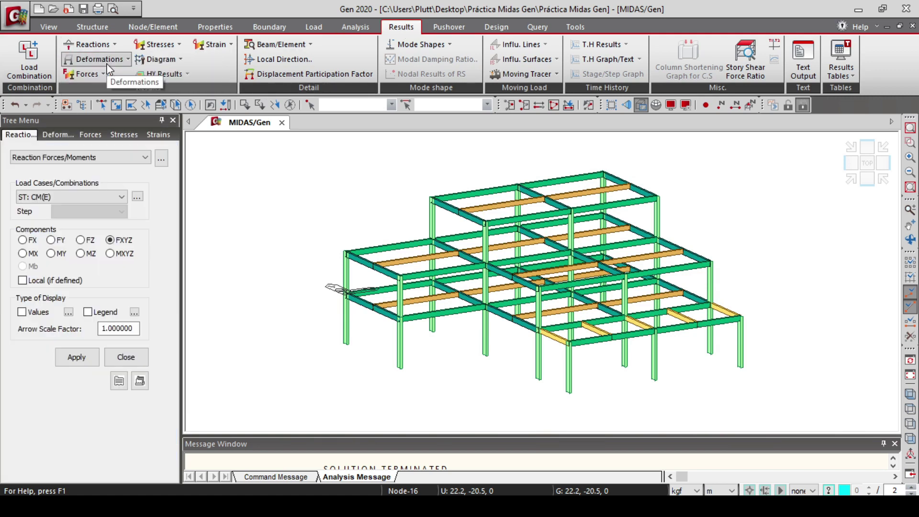
pyautogui.click(123, 197)
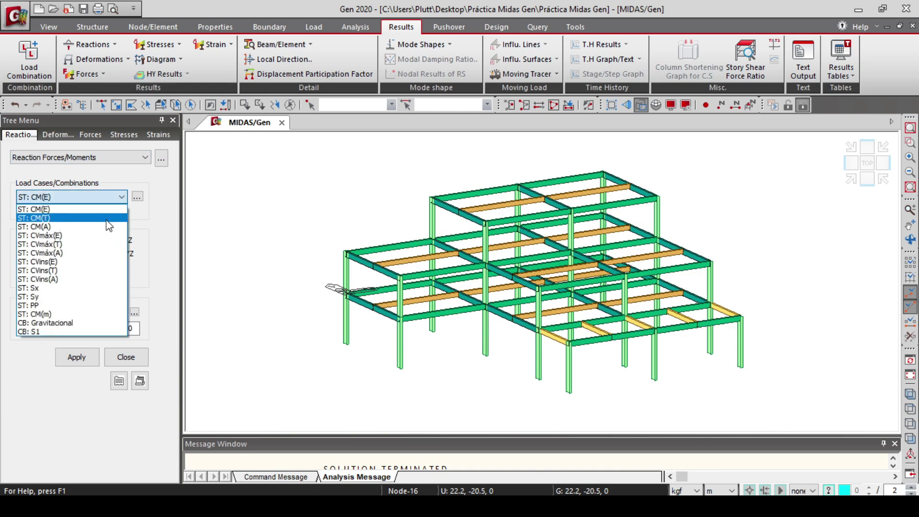
pyautogui.click(47, 332)
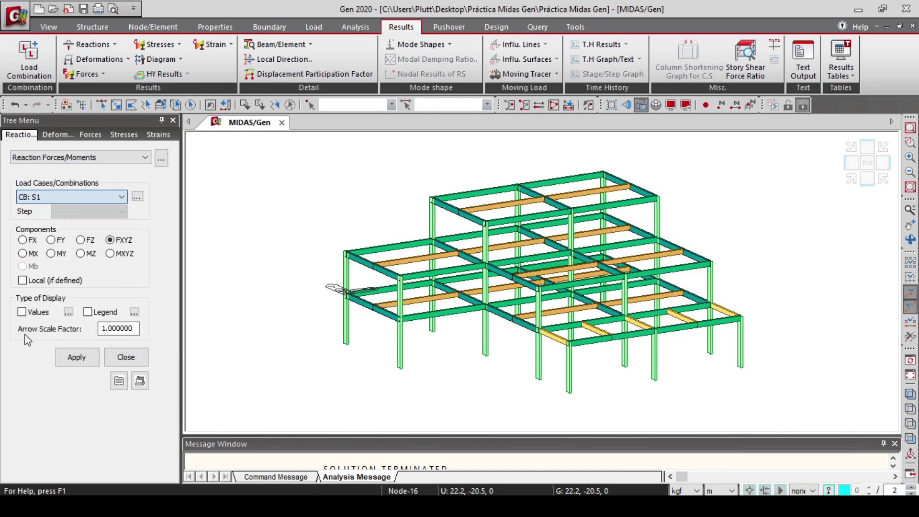
pyautogui.click(82, 241)
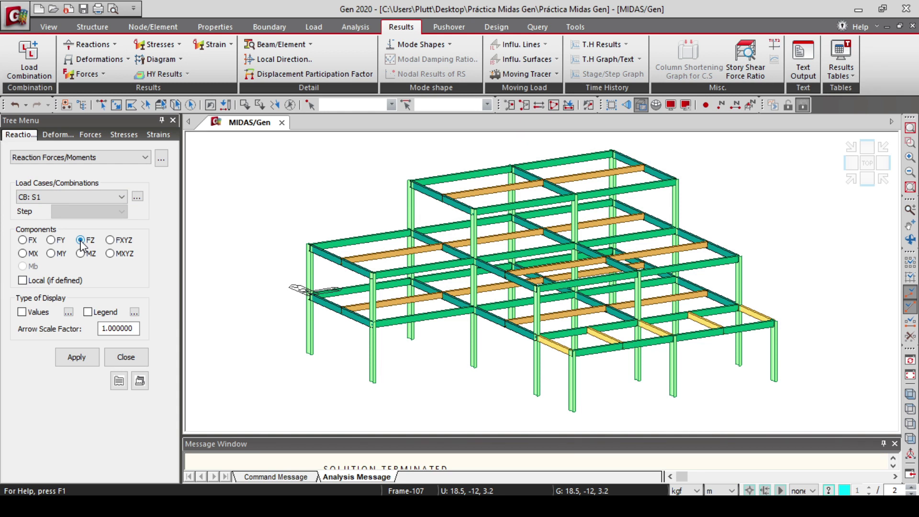
pyautogui.click(22, 312)
pyautogui.click(75, 358)
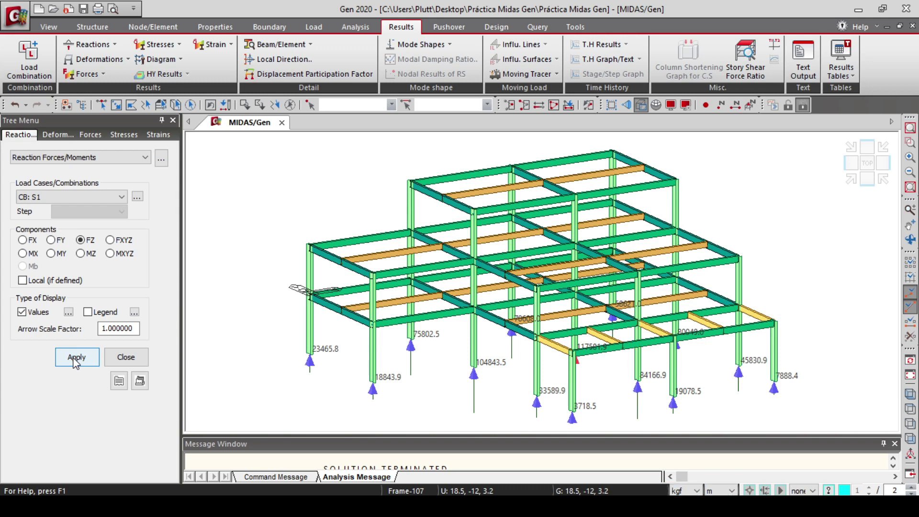
# Add the legend to the reaction display and briefly toggle the node numbers on and off
pyautogui.click(87, 313)
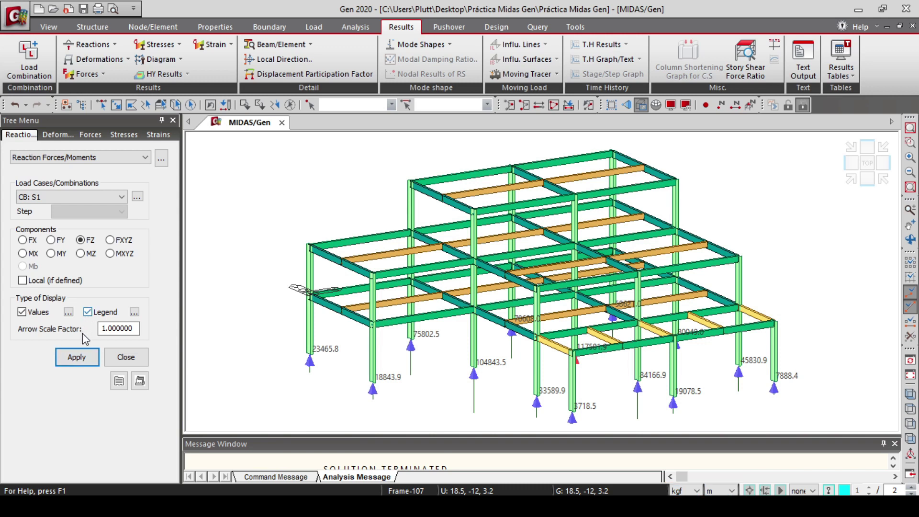
pyautogui.click(79, 360)
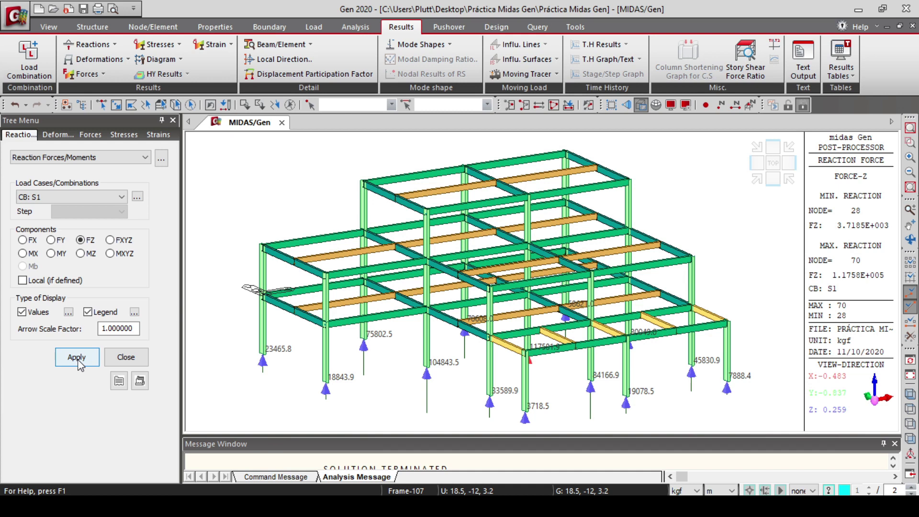
pyautogui.click(79, 361)
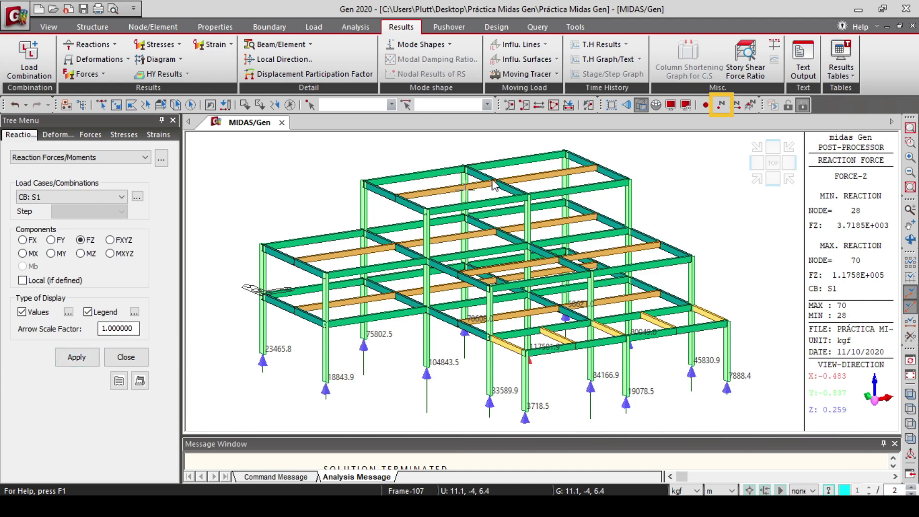
pyautogui.click(721, 107)
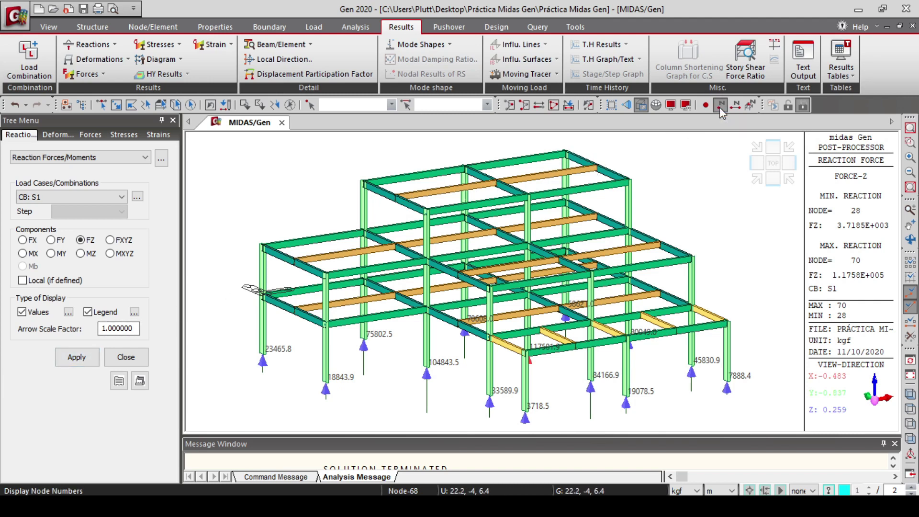
pyautogui.click(722, 109)
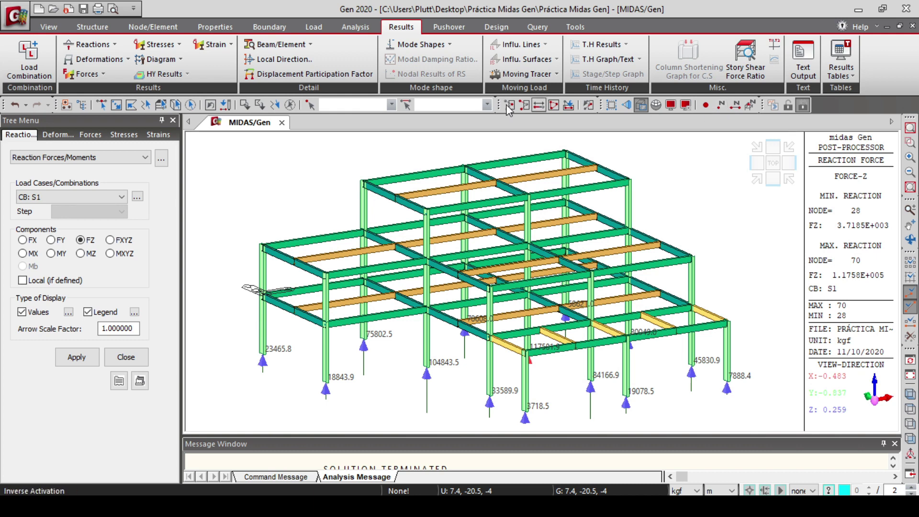
# Display the frame's deformed shape for the Gravitacional combination, and hide the displacement values
pyautogui.click(116, 60)
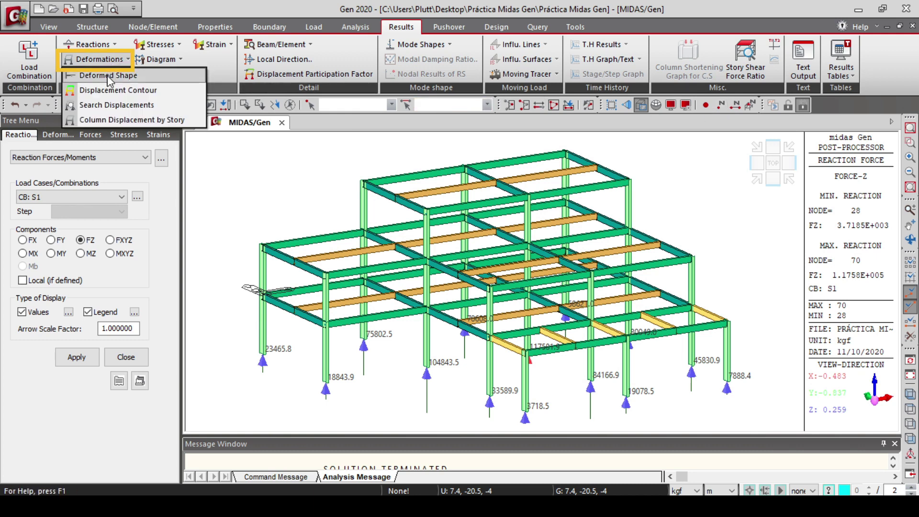
pyautogui.click(108, 76)
pyautogui.click(120, 198)
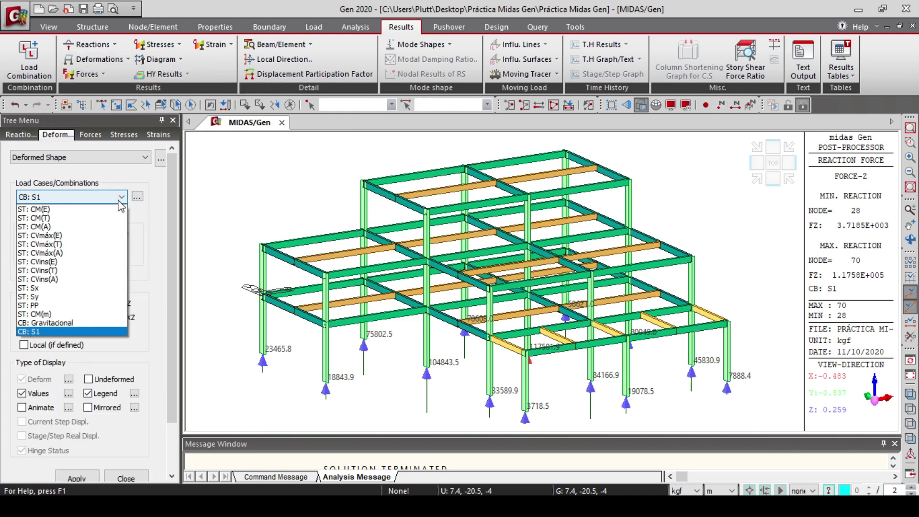
pyautogui.click(84, 327)
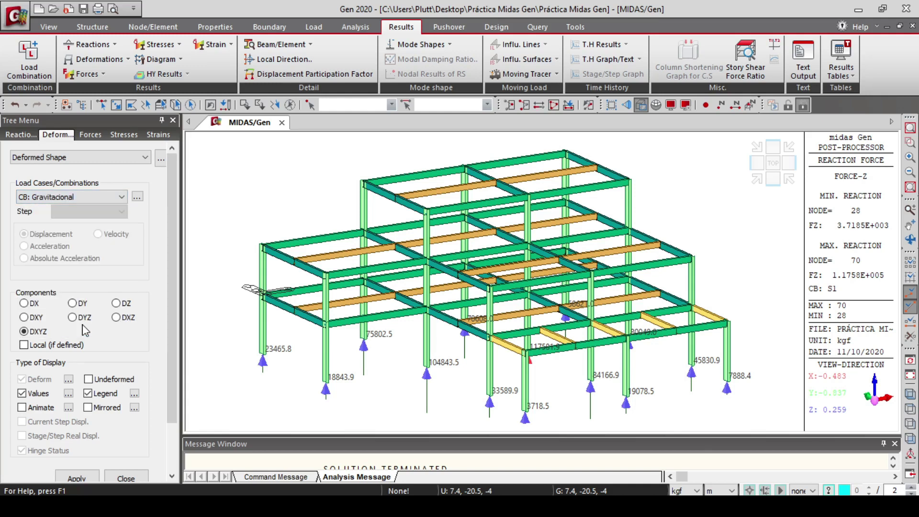
pyautogui.moveTo(170, 242); pyautogui.dragTo(166, 303)
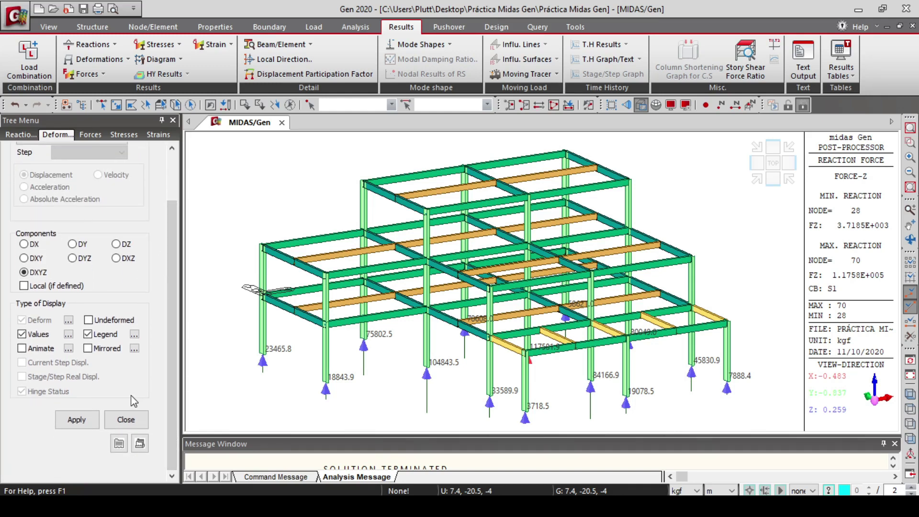
pyautogui.click(75, 422)
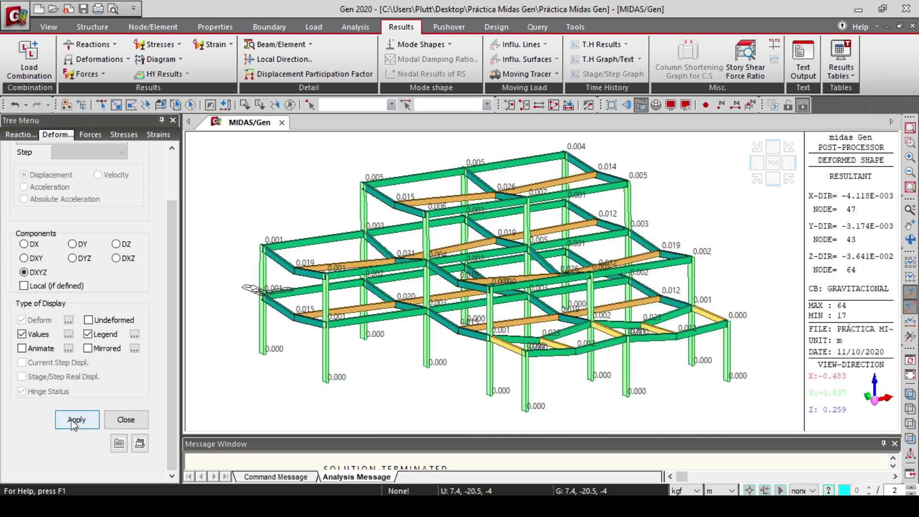
pyautogui.click(22, 334)
pyautogui.click(75, 419)
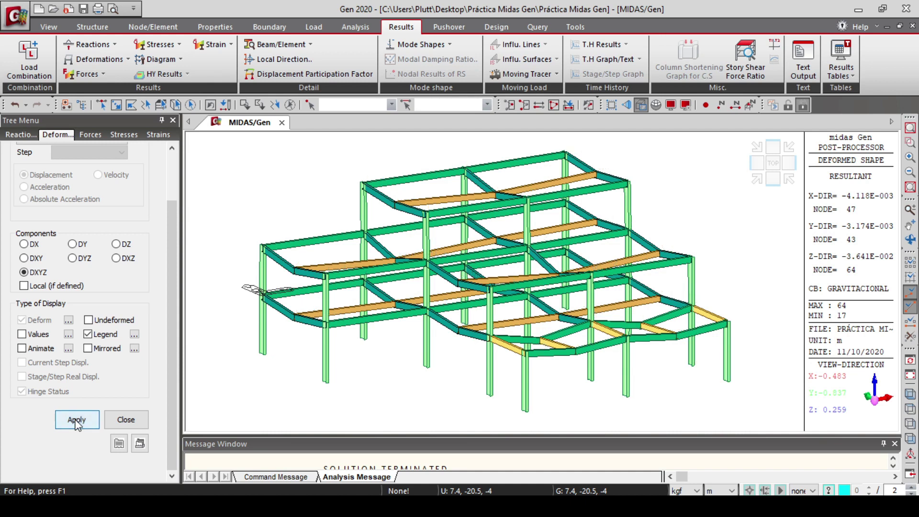
# Briefly show the node numbers on the deformed frame, and switch the length unit to mm
pyautogui.click(716, 107)
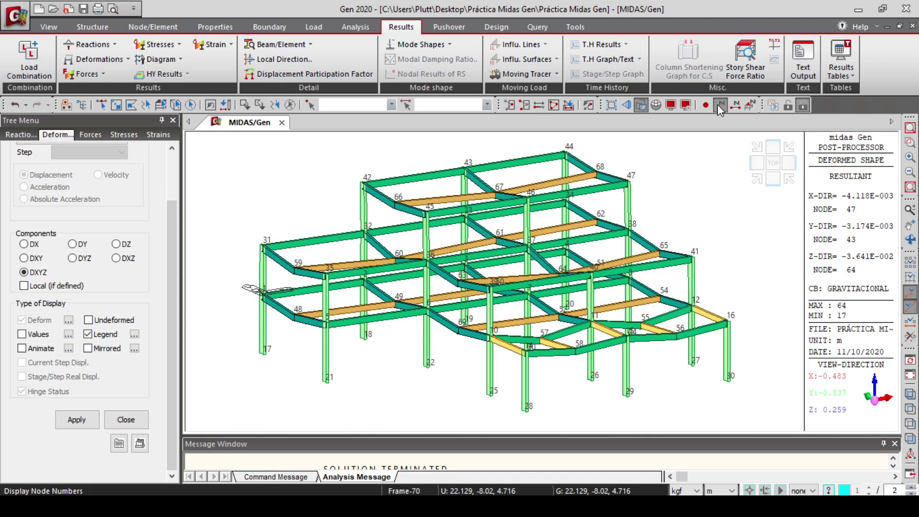
pyautogui.click(720, 109)
pyautogui.click(721, 491)
pyautogui.click(714, 445)
pyautogui.click(720, 491)
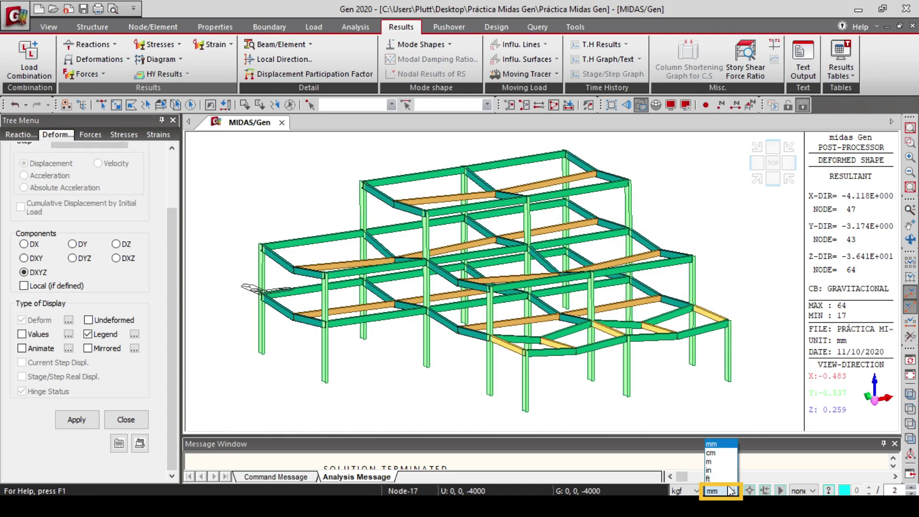
pyautogui.click(728, 491)
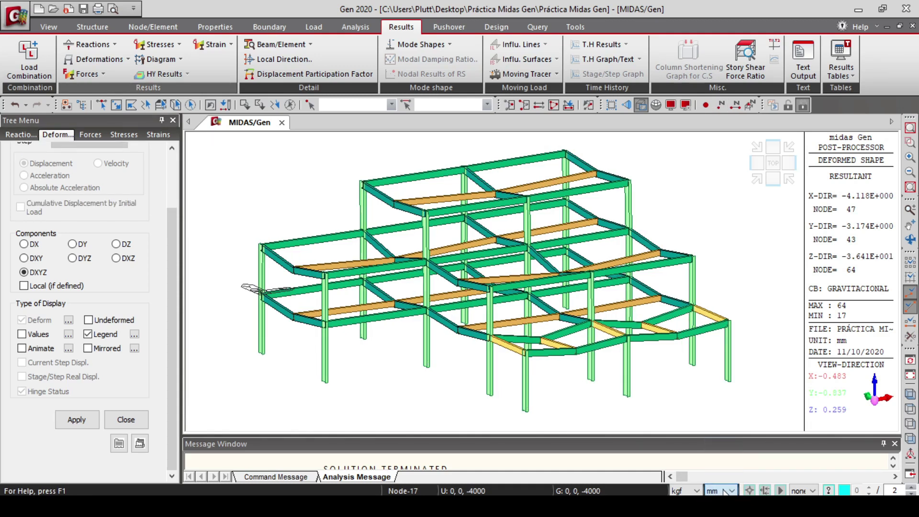
# Display the resultant DXYZ displacement contour for the Gravitacional combination, drawn on the deformed shape with its legend
pyautogui.click(114, 60)
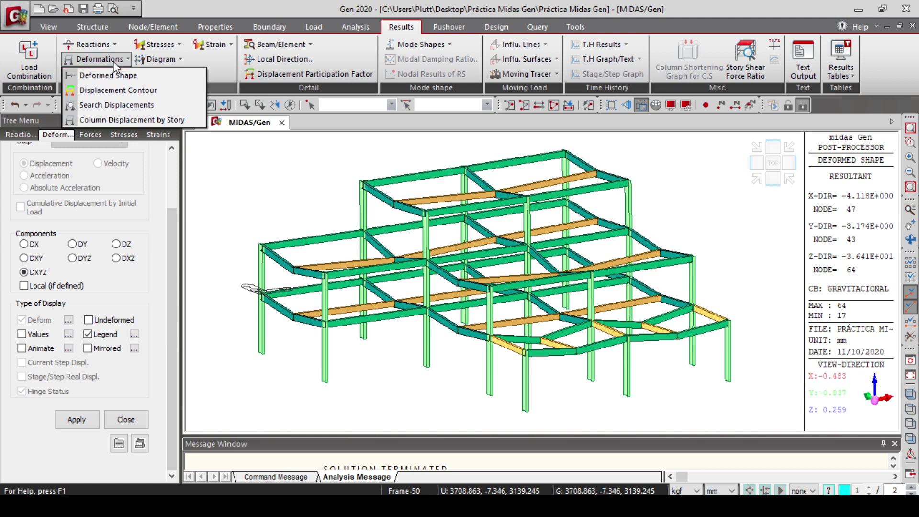
pyautogui.click(114, 91)
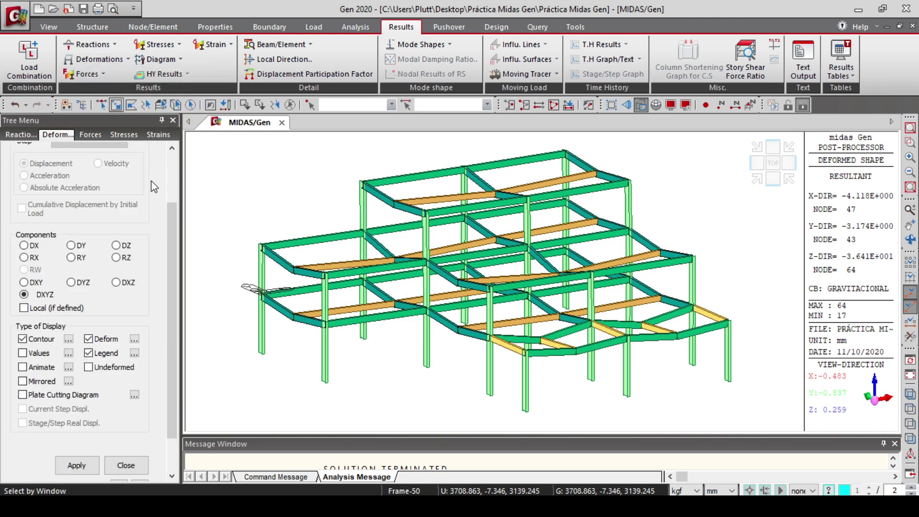
pyautogui.scroll(3, 168, 237)
pyautogui.moveTo(169, 249); pyautogui.dragTo(169, 317)
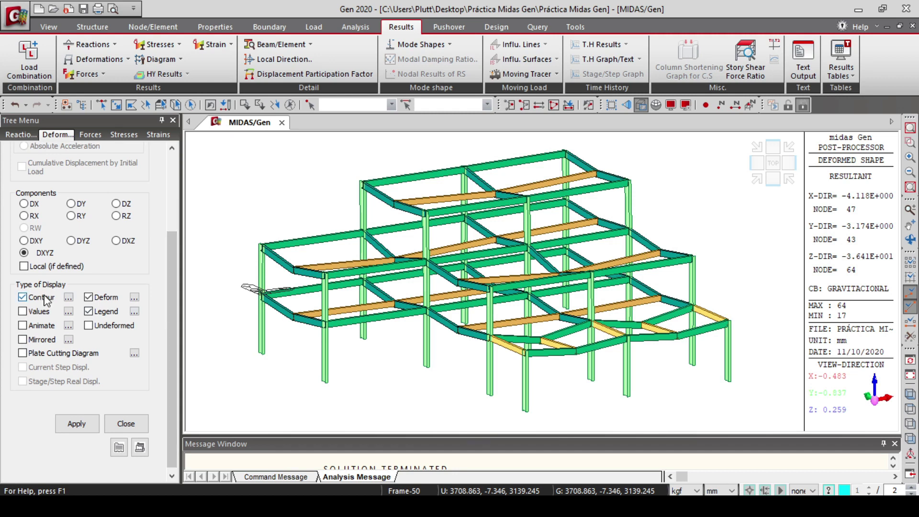
pyautogui.click(88, 297)
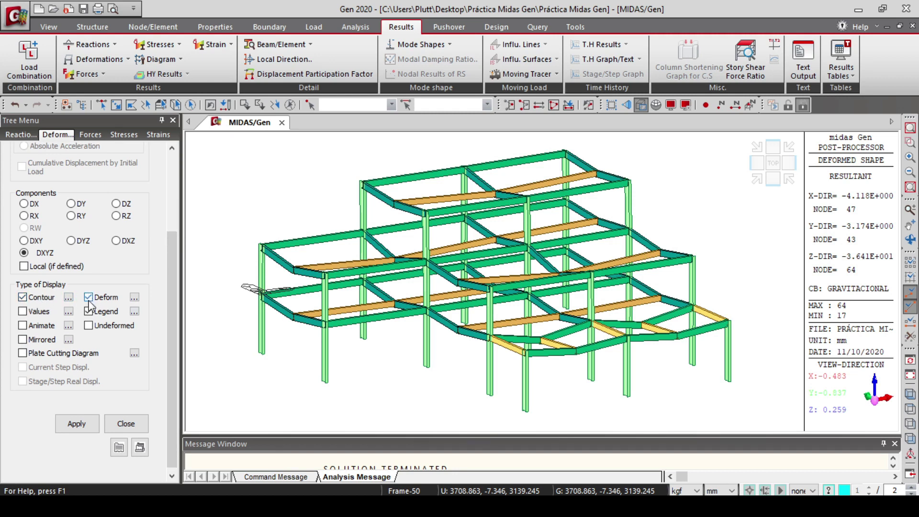
pyautogui.click(83, 427)
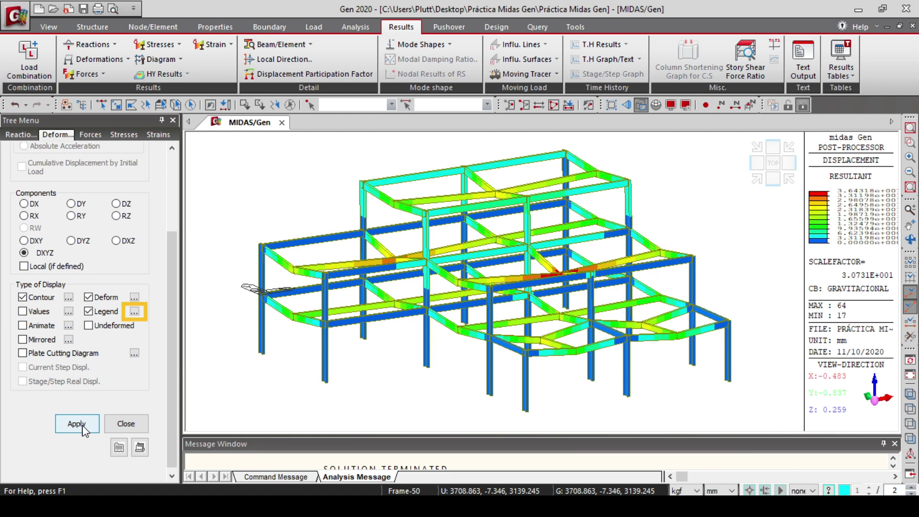
# Change the displacement legend from exponential to fixed notation with 2 decimals
pyautogui.click(135, 311)
pyautogui.click(477, 249)
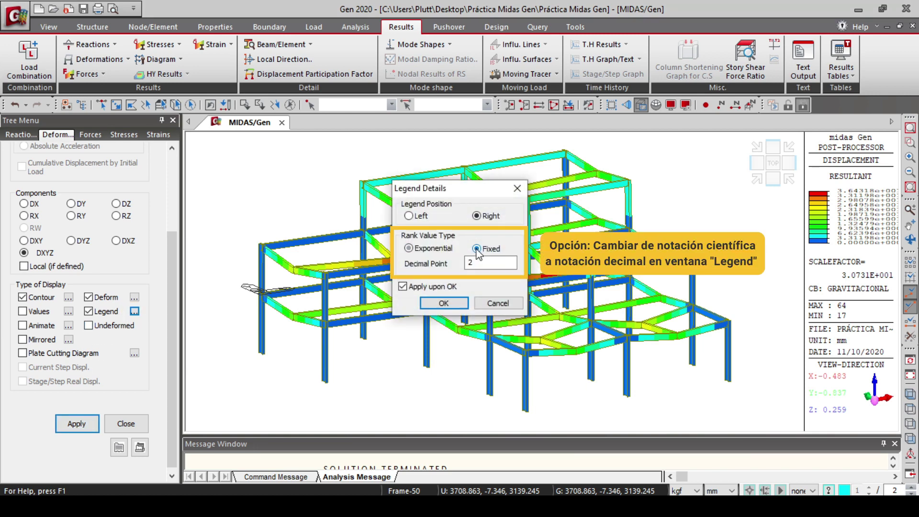
pyautogui.click(444, 303)
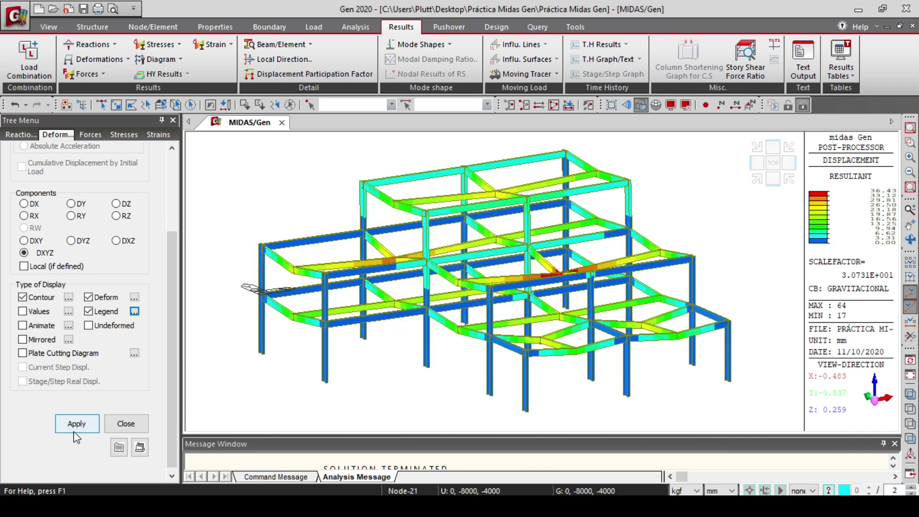
# Open the beam force diagrams and select load combination S1
pyautogui.click(102, 75)
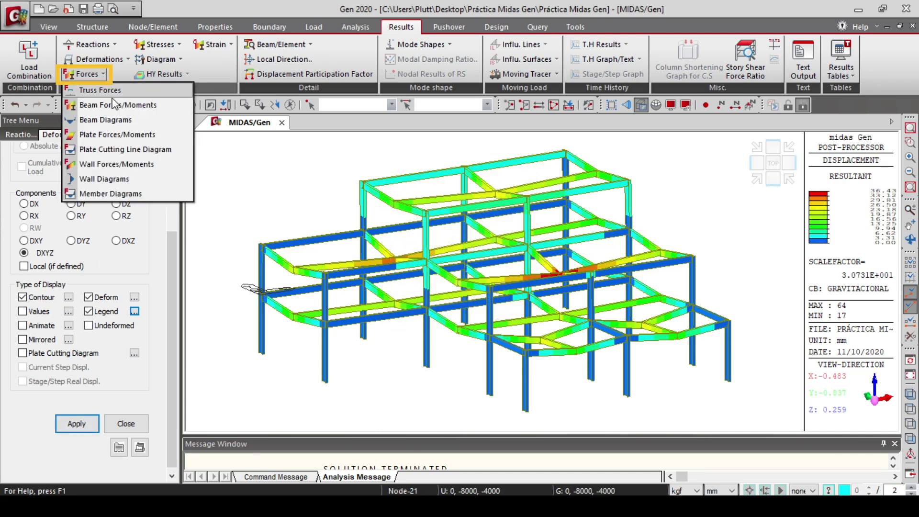
pyautogui.click(121, 122)
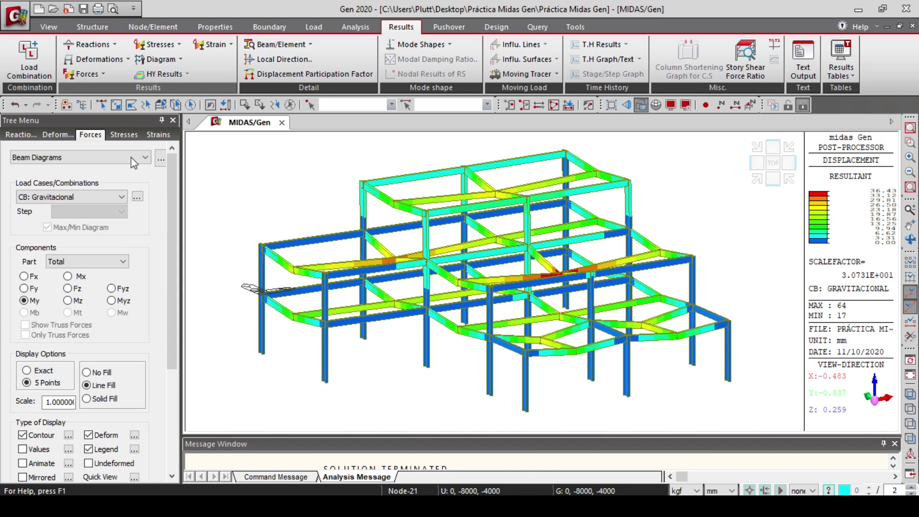
pyautogui.click(121, 197)
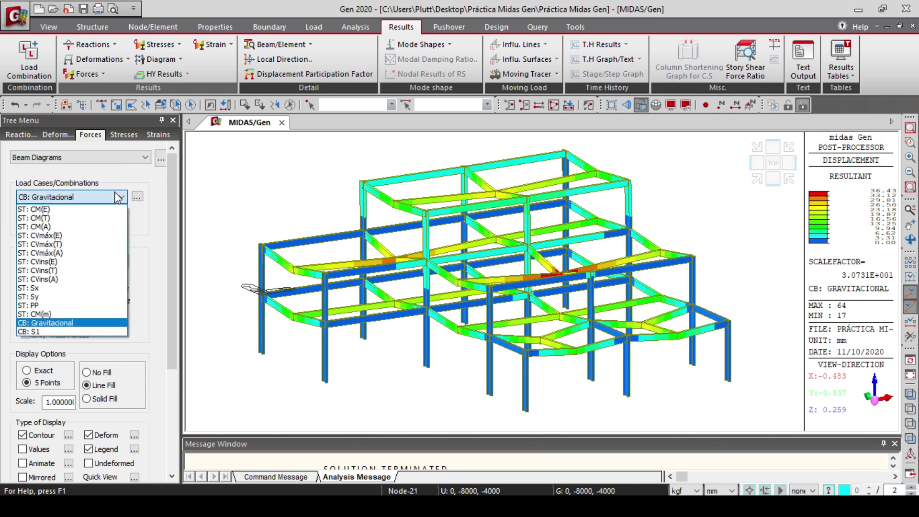
pyautogui.click(57, 332)
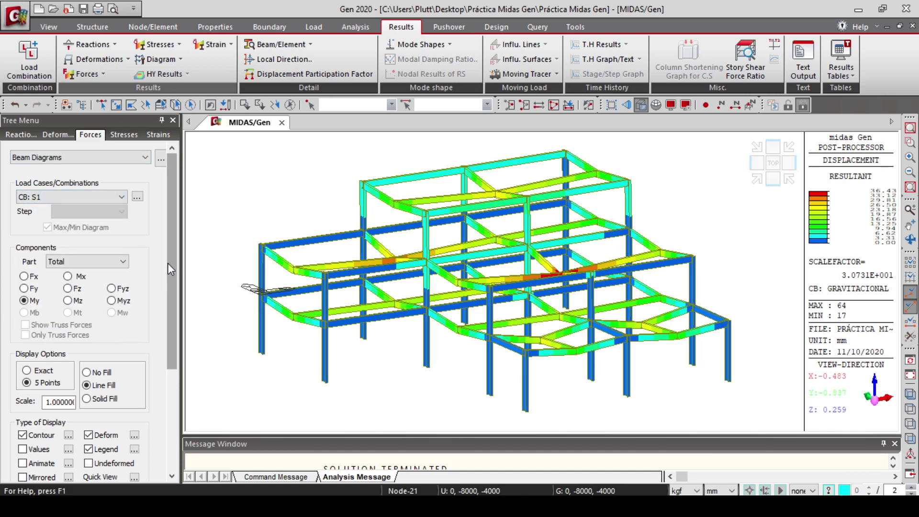
# Turn on the display of the elements' local axes
pyautogui.click(672, 107)
pyautogui.click(672, 106)
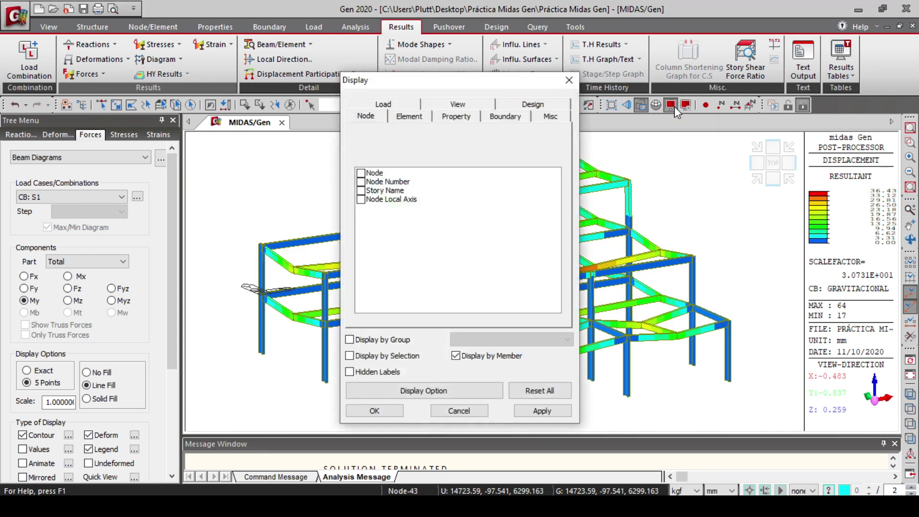
pyautogui.click(414, 118)
pyautogui.click(362, 250)
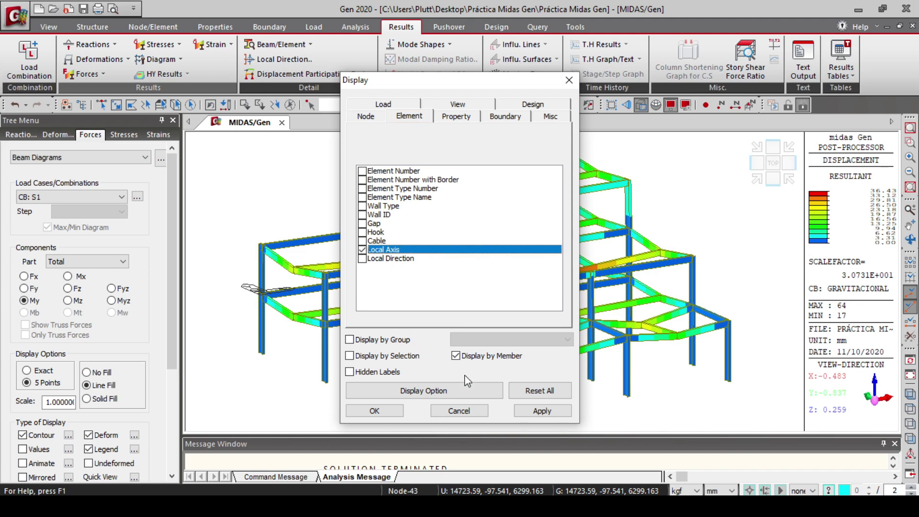
pyautogui.click(542, 411)
pyautogui.click(386, 412)
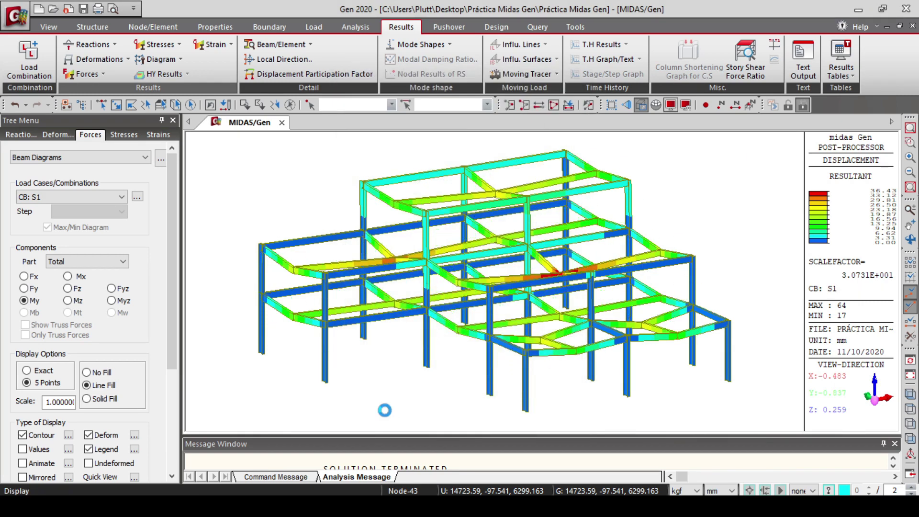
# Clear the deformations by unlocking and relocking the results, and zoom in on a beam corner to examine the local axes
pyautogui.click(788, 105)
pyautogui.click(803, 106)
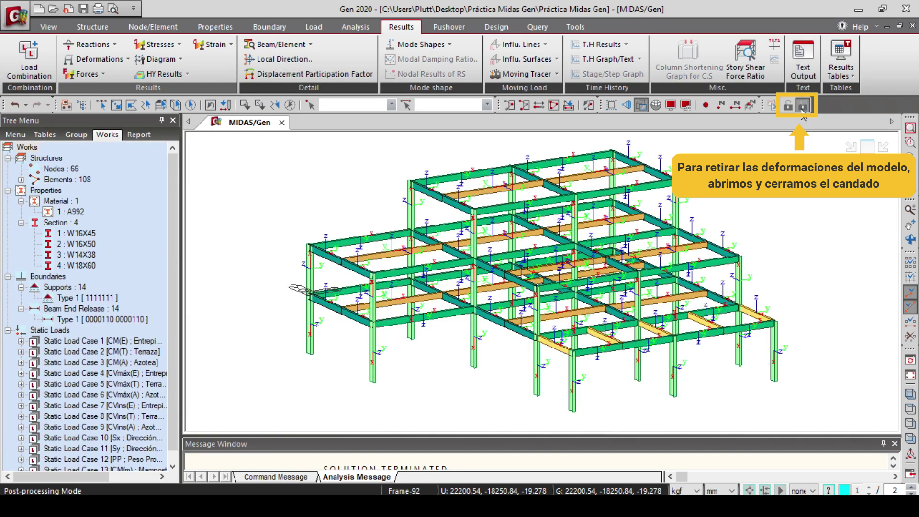
pyautogui.click(910, 142)
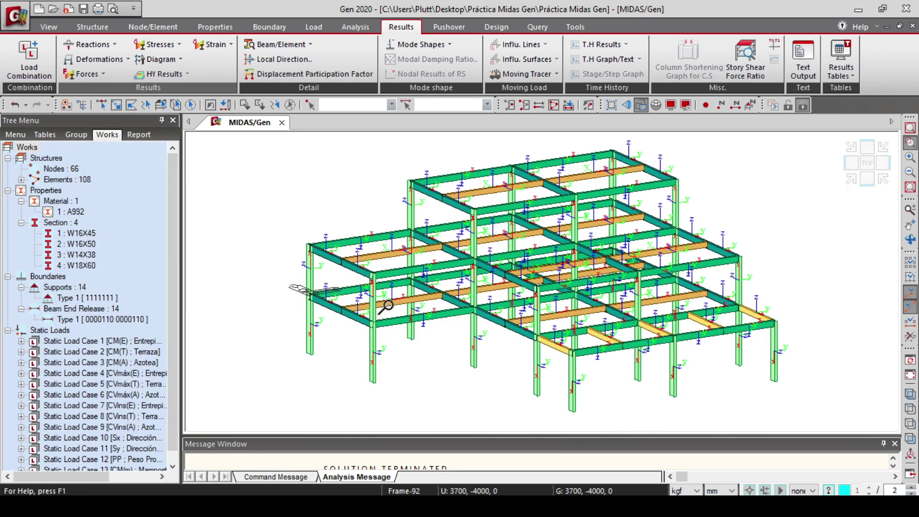
pyautogui.moveTo(709, 220); pyautogui.dragTo(756, 273)
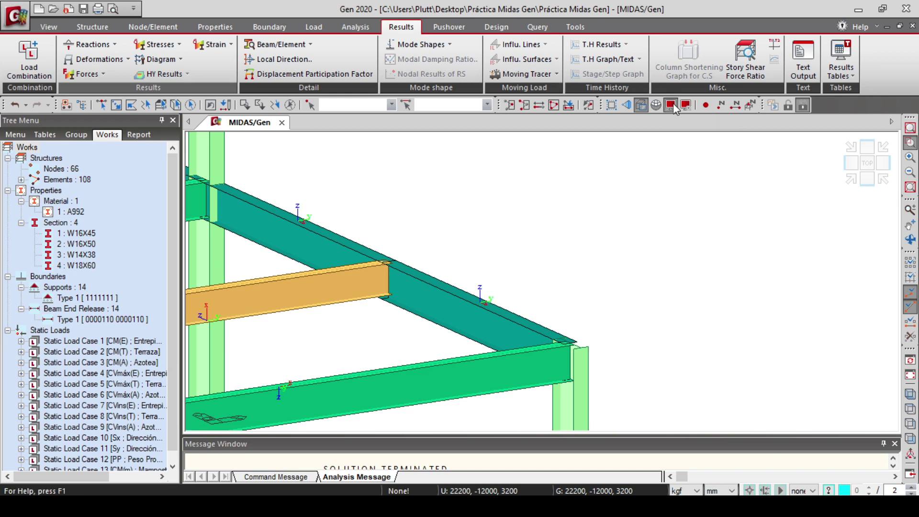
# Turn off the display of the elements' local axes
pyautogui.click(729, 109)
pyautogui.click(371, 249)
pyautogui.click(543, 411)
pyautogui.click(374, 410)
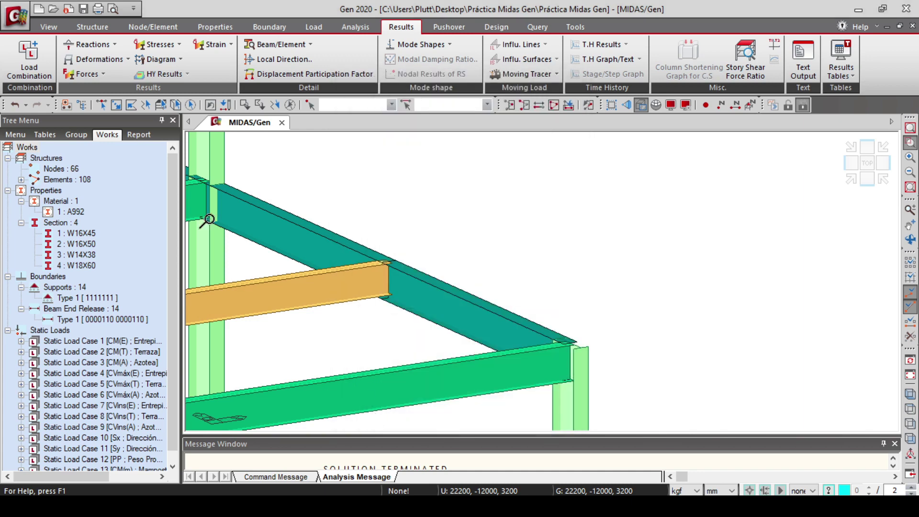
# Display the My moment beam diagrams of the whole frame for combination S1, with contour, line fill, values and legend
pyautogui.click(86, 73)
pyautogui.click(94, 120)
pyautogui.click(120, 196)
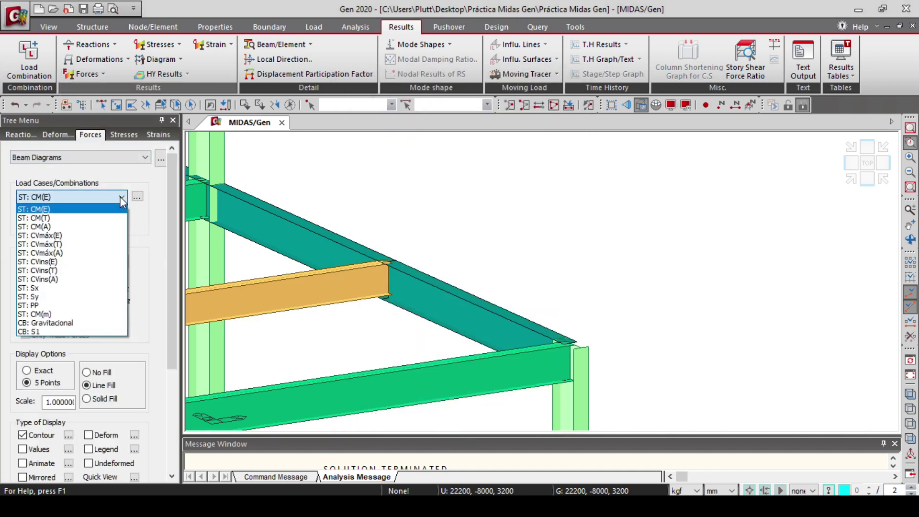
pyautogui.click(72, 329)
pyautogui.moveTo(172, 207); pyautogui.dragTo(164, 286)
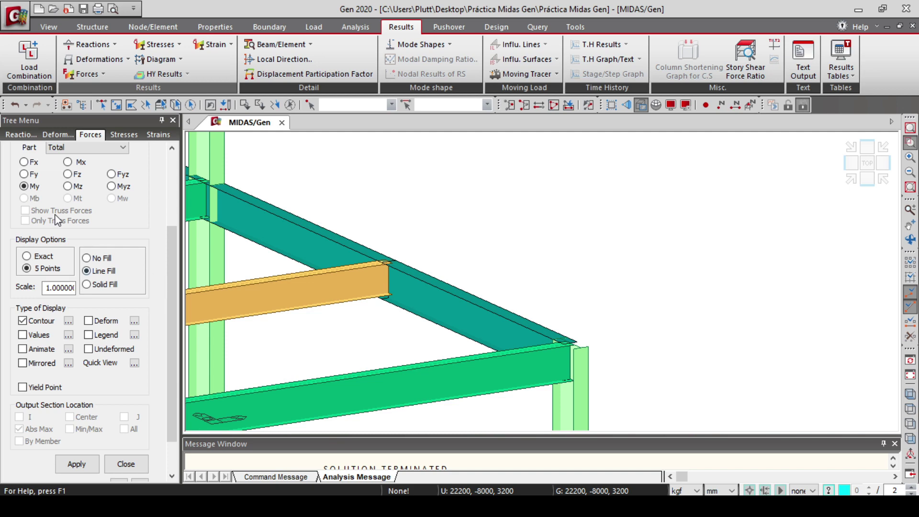
pyautogui.click(910, 127)
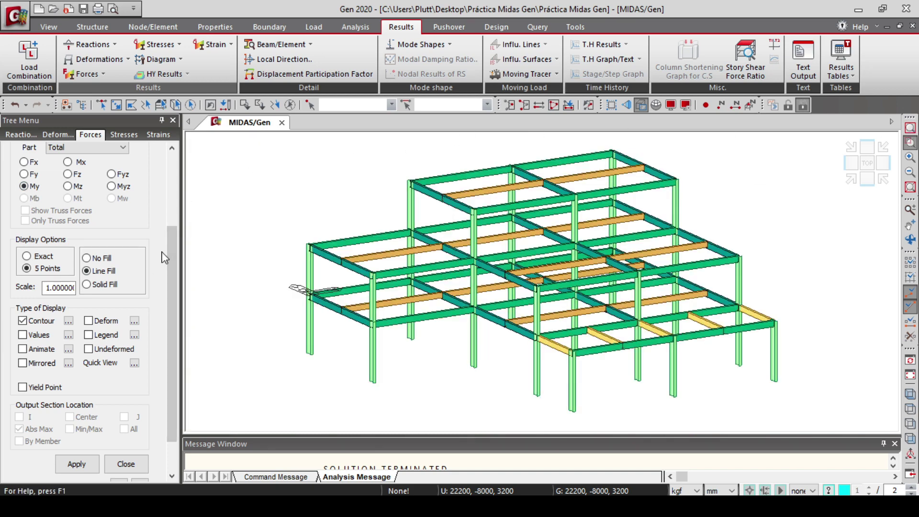
pyautogui.click(22, 335)
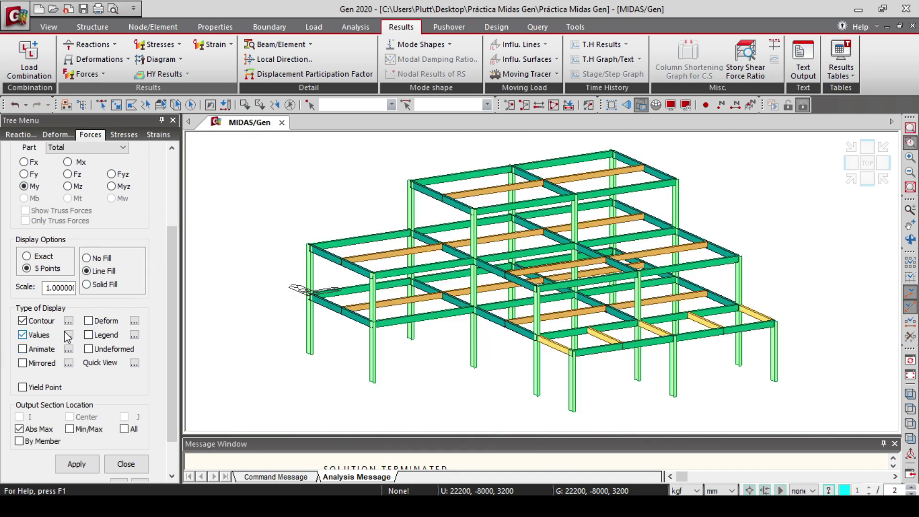
pyautogui.click(88, 335)
pyautogui.scroll(-3, 157, 342)
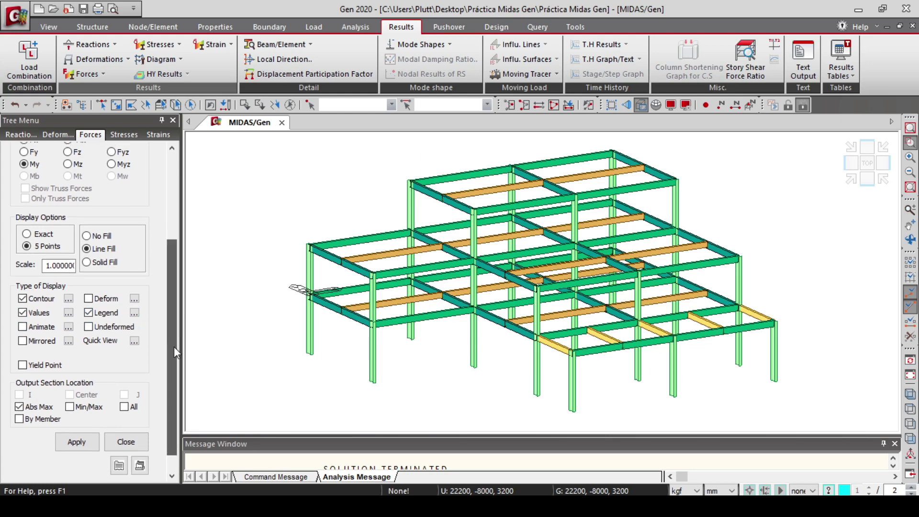
pyautogui.click(75, 440)
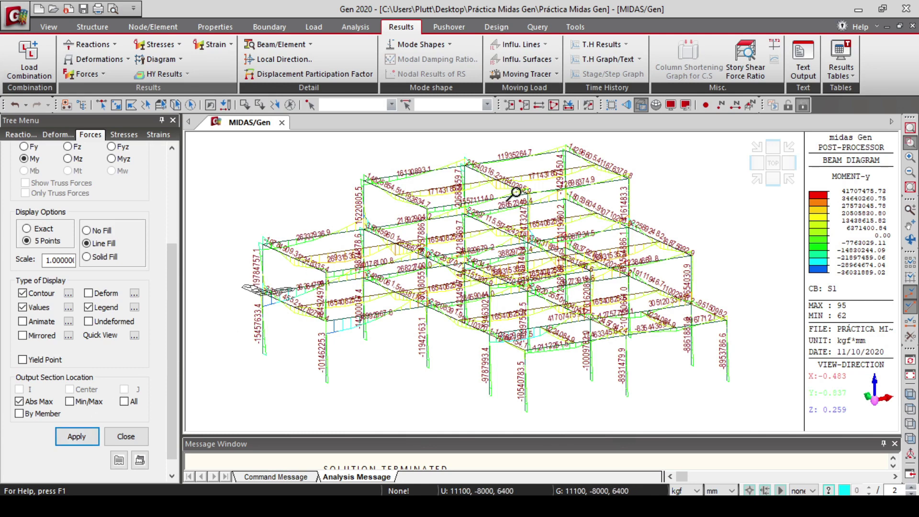
# Show the element numbers, isolate element 95, and view its moment diagram from the front
pyautogui.click(736, 105)
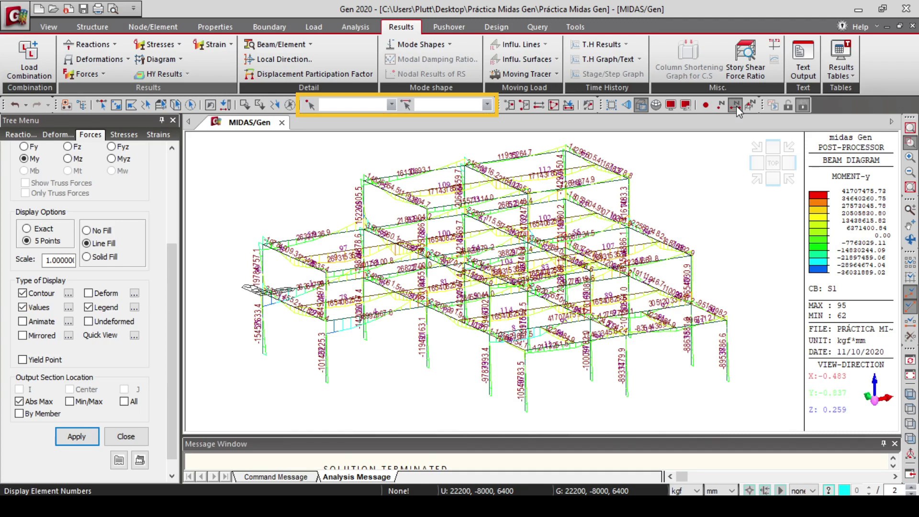
pyautogui.click(445, 105)
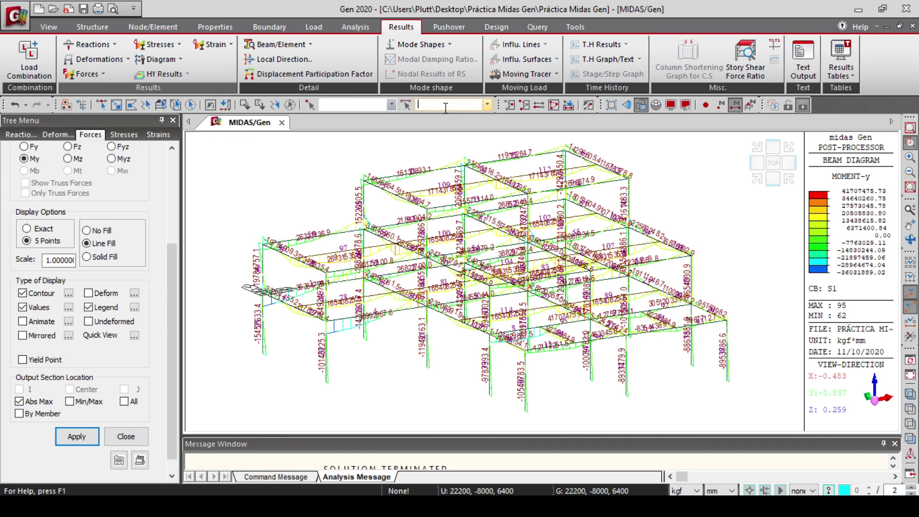
pyautogui.write('95')
pyautogui.press('Return')
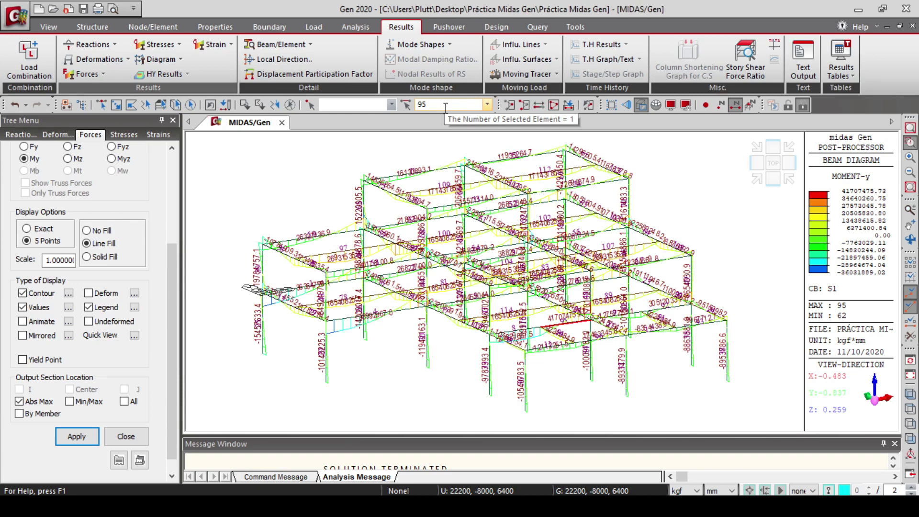
pyautogui.click(511, 105)
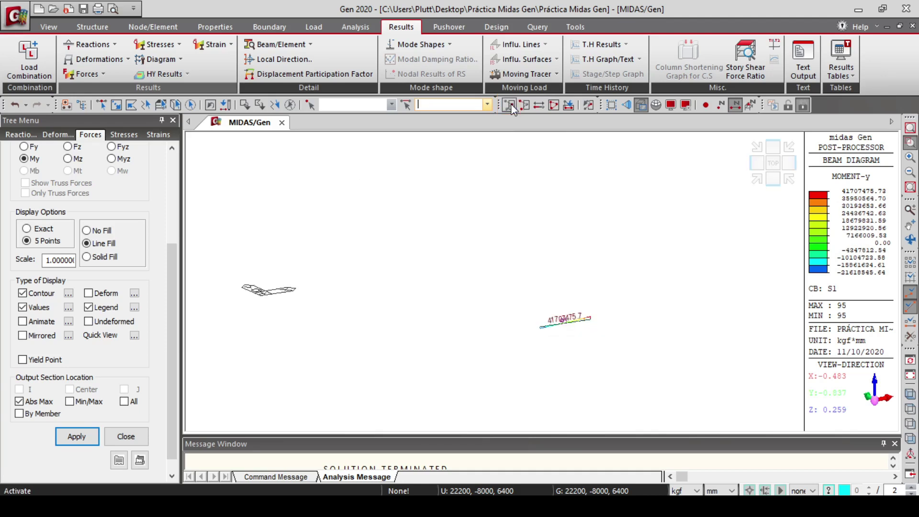
pyautogui.click(773, 180)
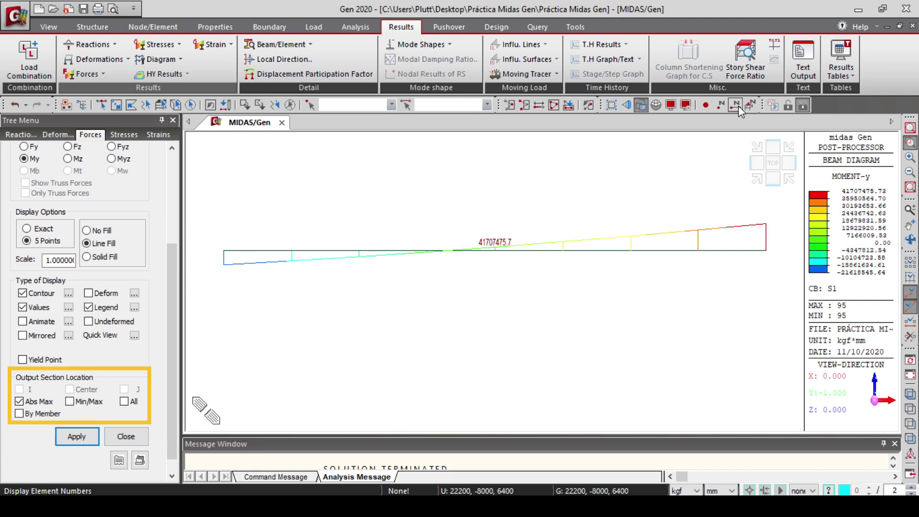
# Show the moment values of element 95 at all output section locations, and switch the length unit to m
pyautogui.click(125, 402)
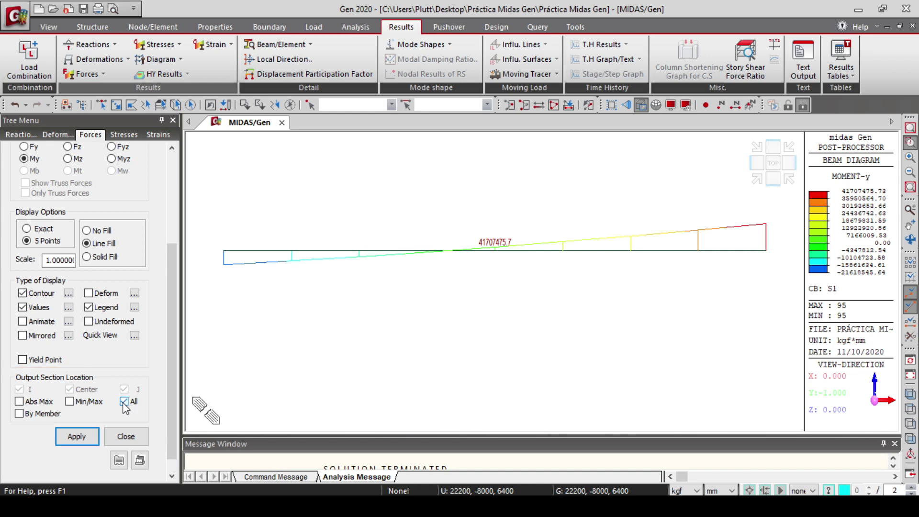
pyautogui.click(76, 438)
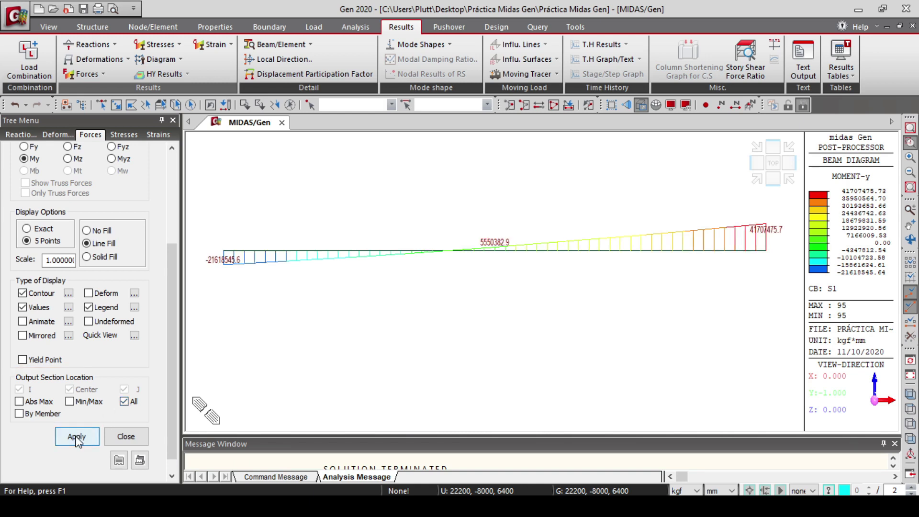
pyautogui.click(721, 491)
pyautogui.click(731, 463)
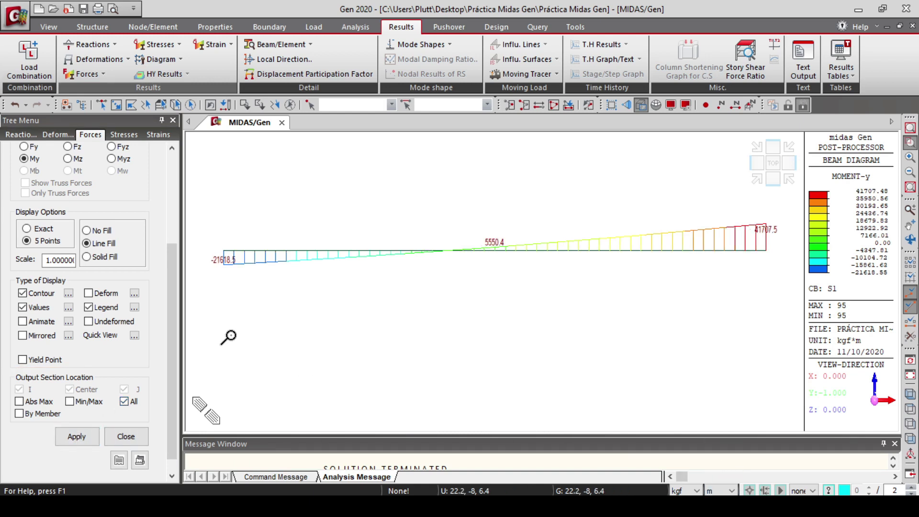
# Display the Fz shear force diagram of element 95 for combination S1
pyautogui.moveTo(169, 306); pyautogui.dragTo(168, 228)
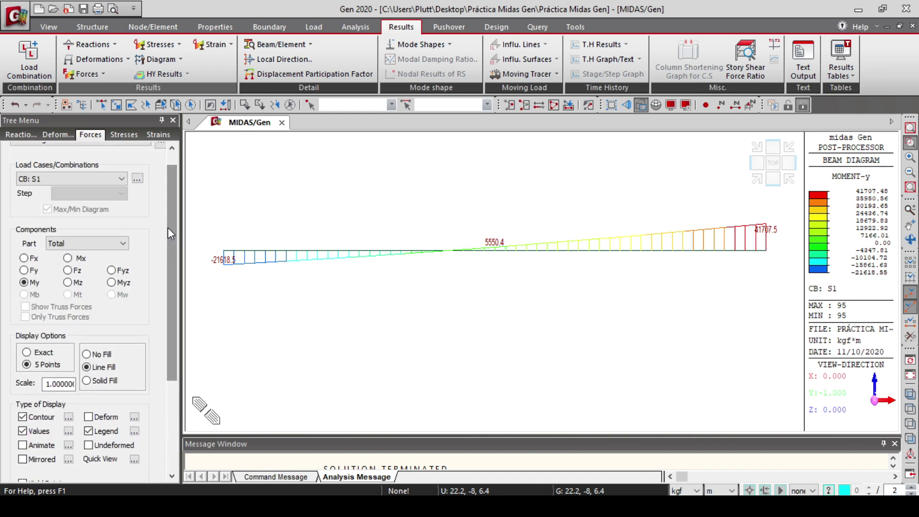
pyautogui.click(69, 271)
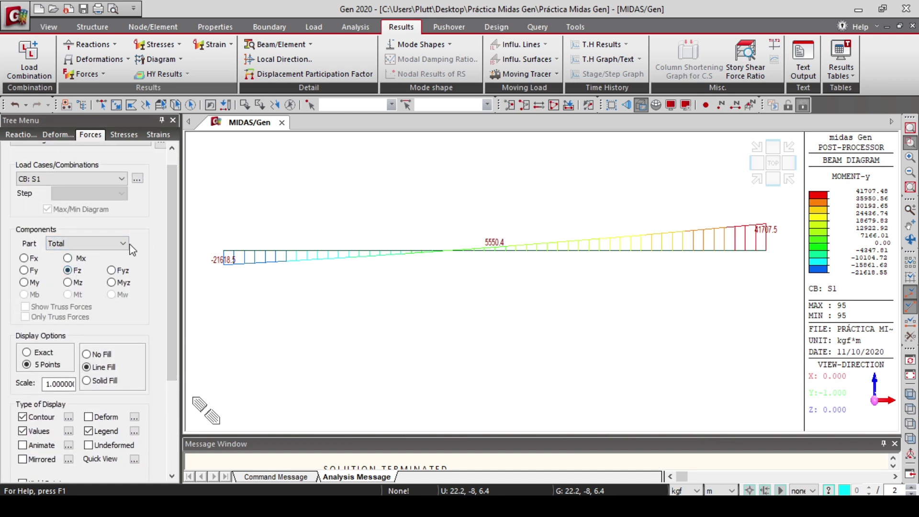
pyautogui.moveTo(171, 193); pyautogui.dragTo(170, 282)
pyautogui.click(73, 426)
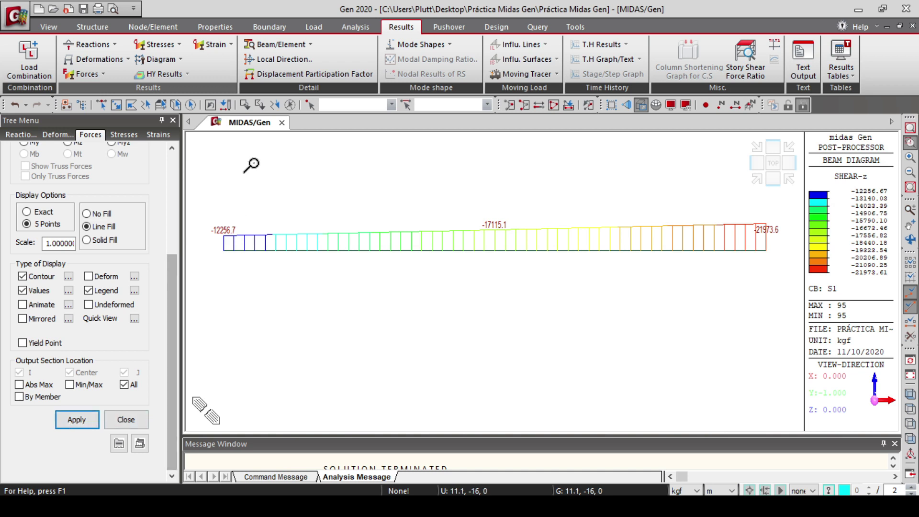
# Run the Beam Detail Analysis of element 95 for combination S1 with Von-Mises stress, in a maximized results window
pyautogui.click(298, 46)
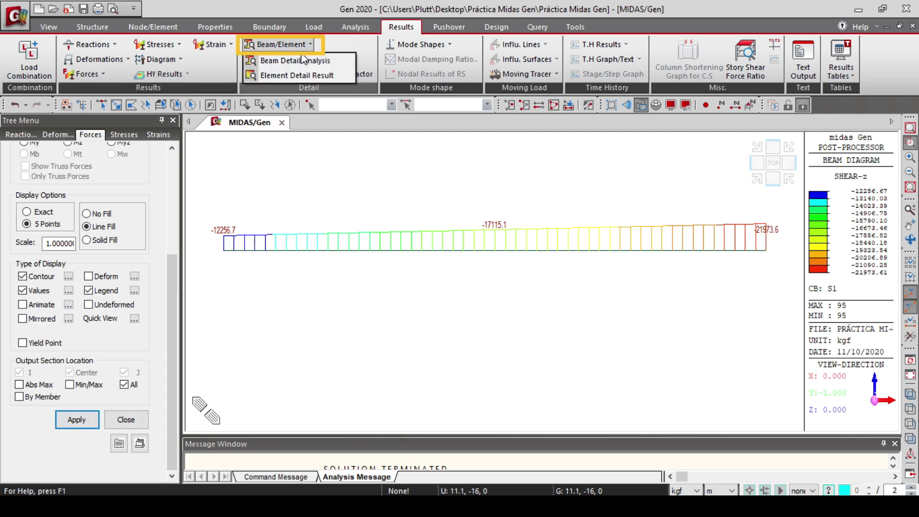
pyautogui.click(303, 61)
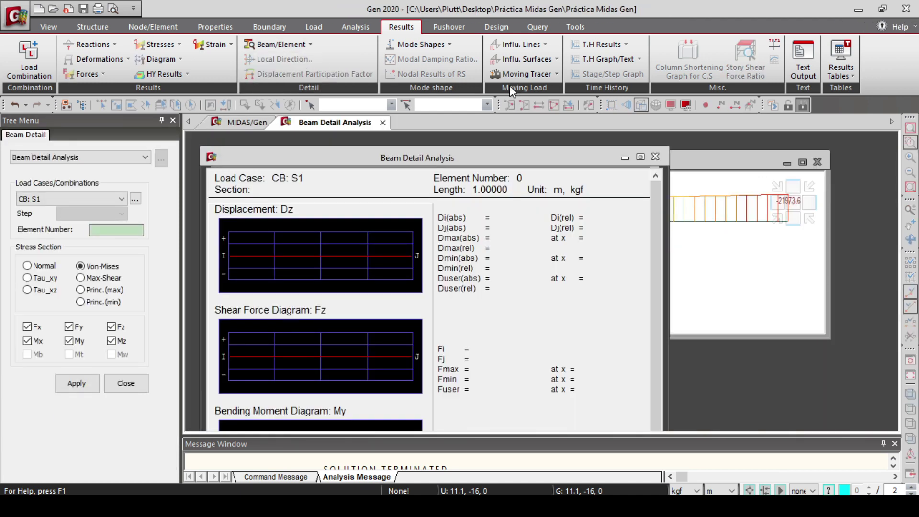
pyautogui.click(641, 158)
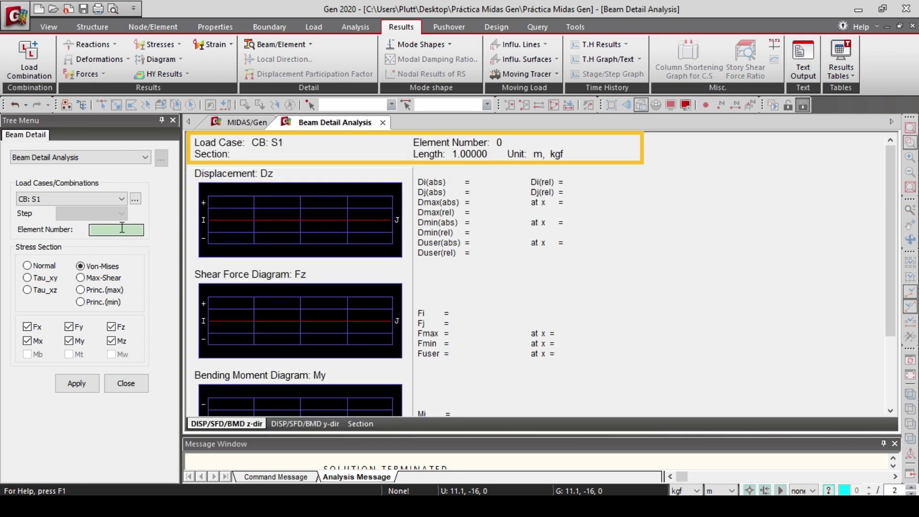
pyautogui.click(122, 228)
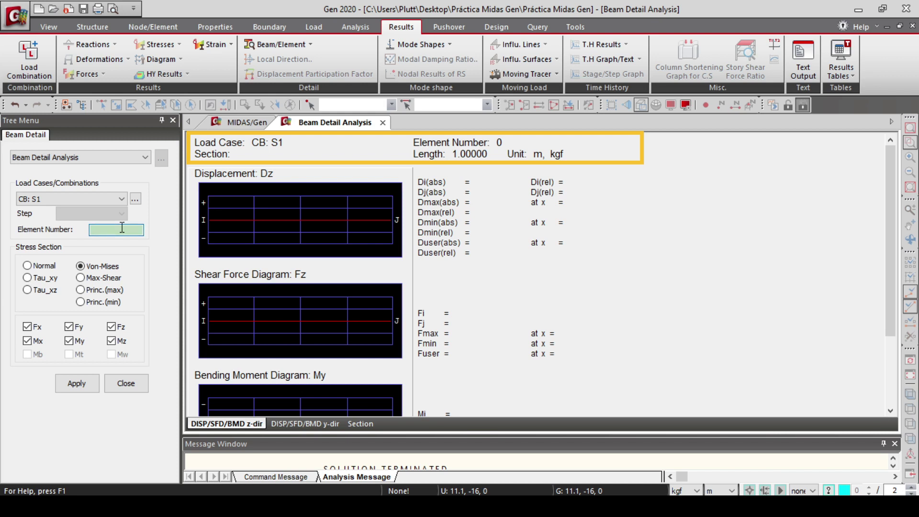
pyautogui.write('95')
pyautogui.click(65, 198)
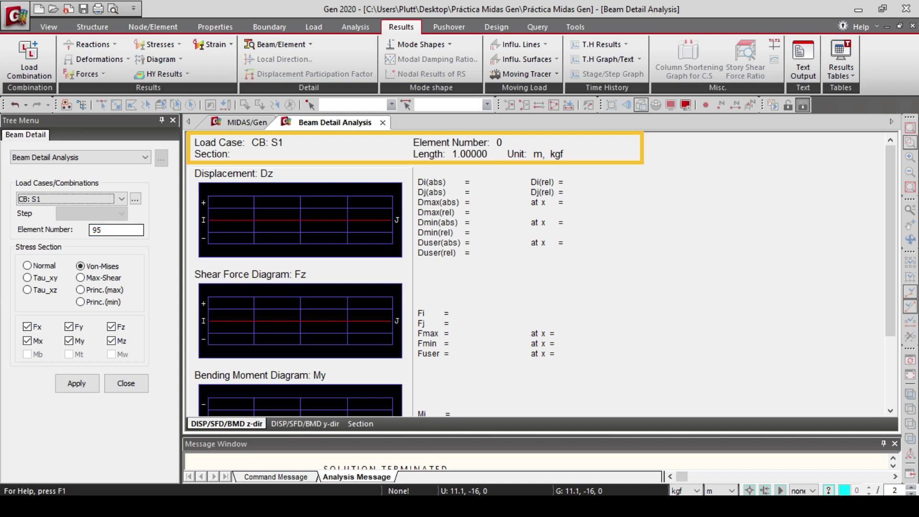
pyautogui.click(121, 199)
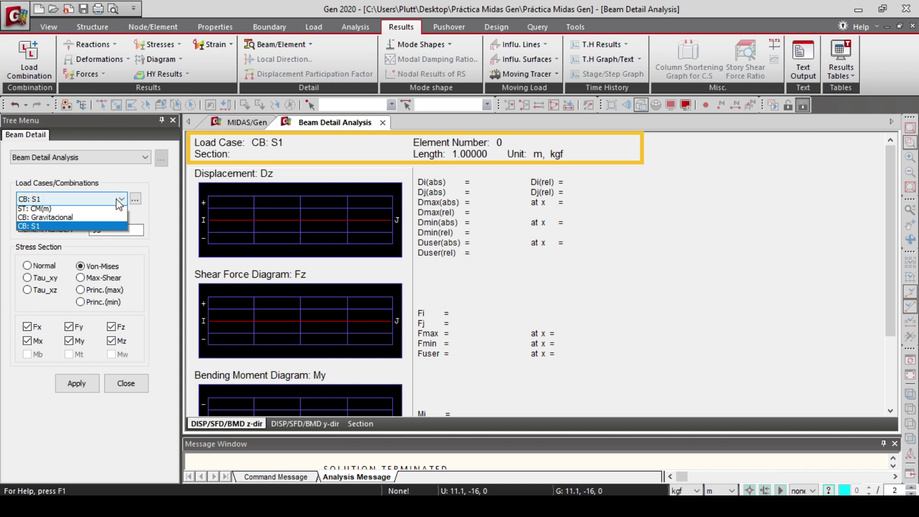
pyautogui.click(67, 336)
pyautogui.click(67, 336)
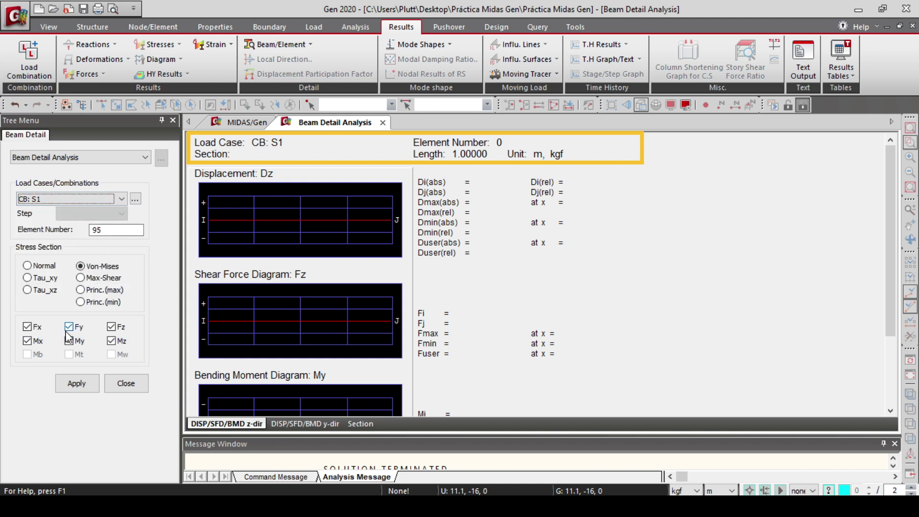
pyautogui.click(78, 389)
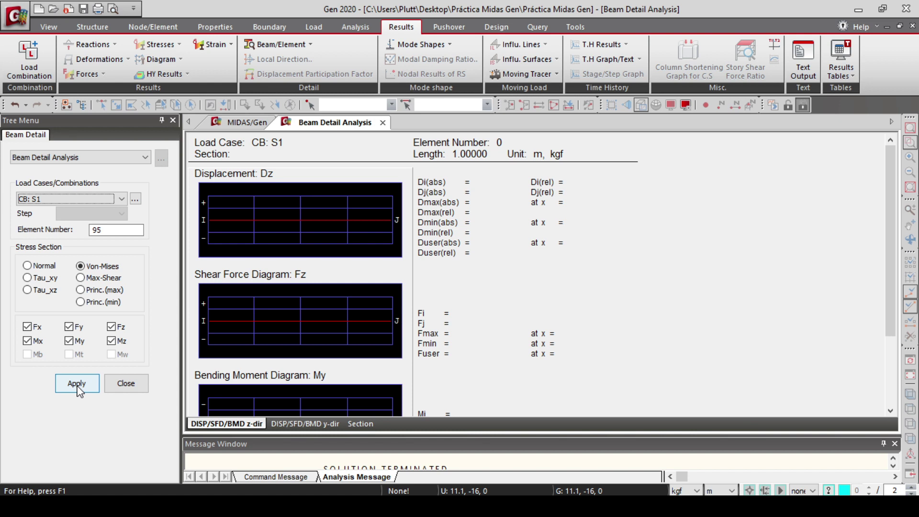
pyautogui.click(77, 388)
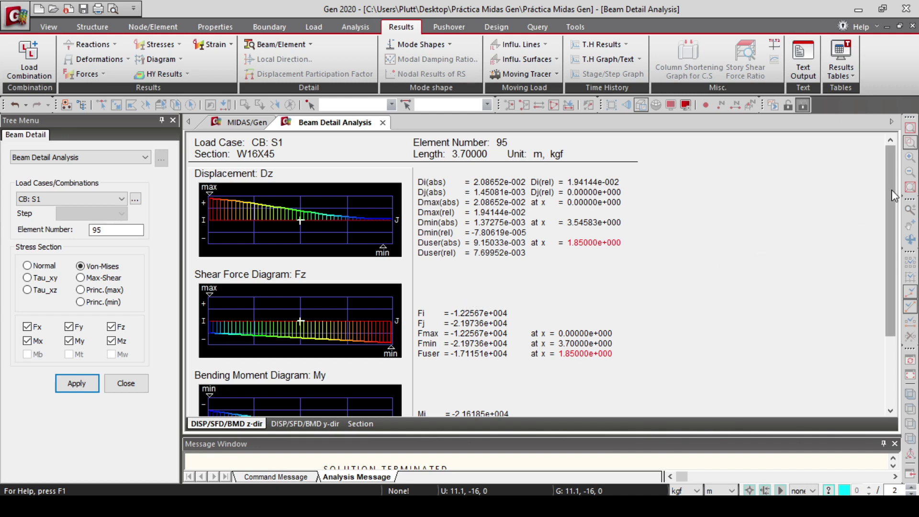
# Query the bending moment My at x = 1, 2 and 3.3 m, and move the query point of all diagrams to end J
pyautogui.moveTo(893, 196); pyautogui.dragTo(889, 263)
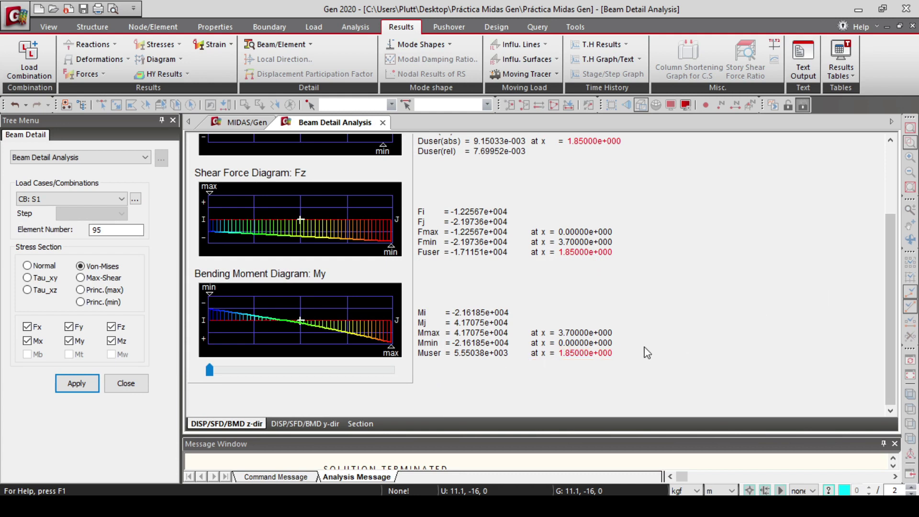
pyautogui.doubleClick(591, 353)
pyautogui.write('1.9')
pyautogui.press('Return')
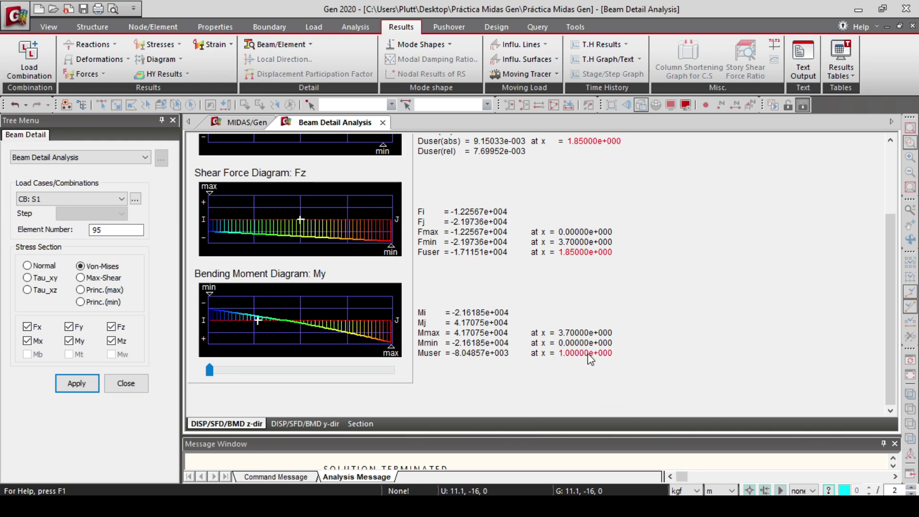
pyautogui.doubleClick(590, 353)
pyautogui.write('2')
pyautogui.press('Return')
pyautogui.doubleClick(590, 354)
pyautogui.write('3.3')
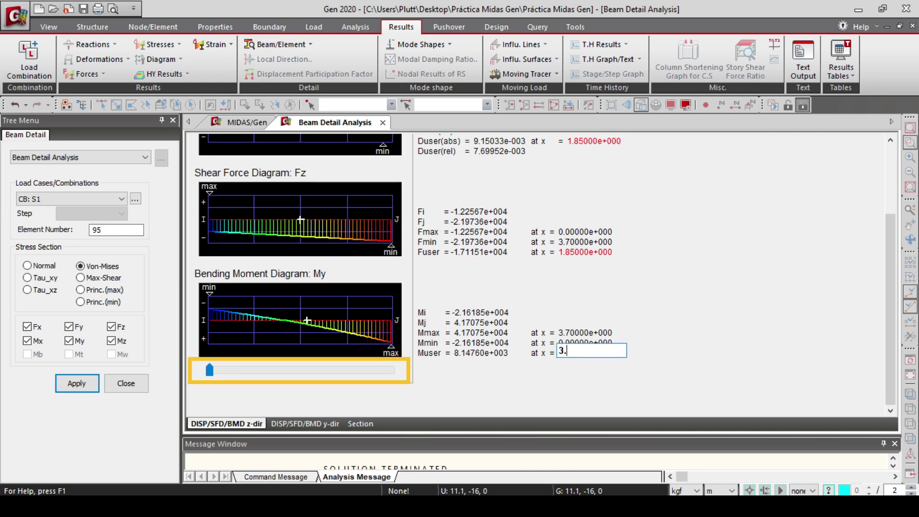
pyautogui.press('Return')
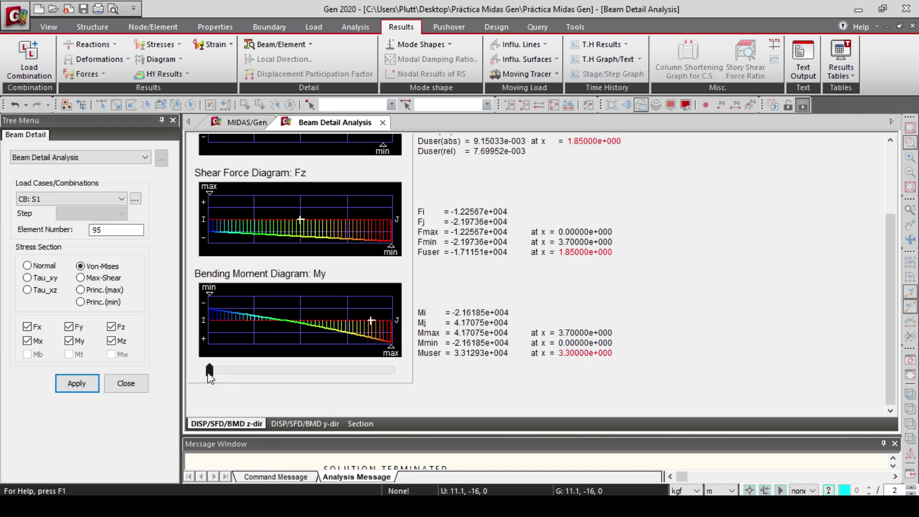
pyautogui.moveTo(209, 374); pyautogui.dragTo(403, 373)
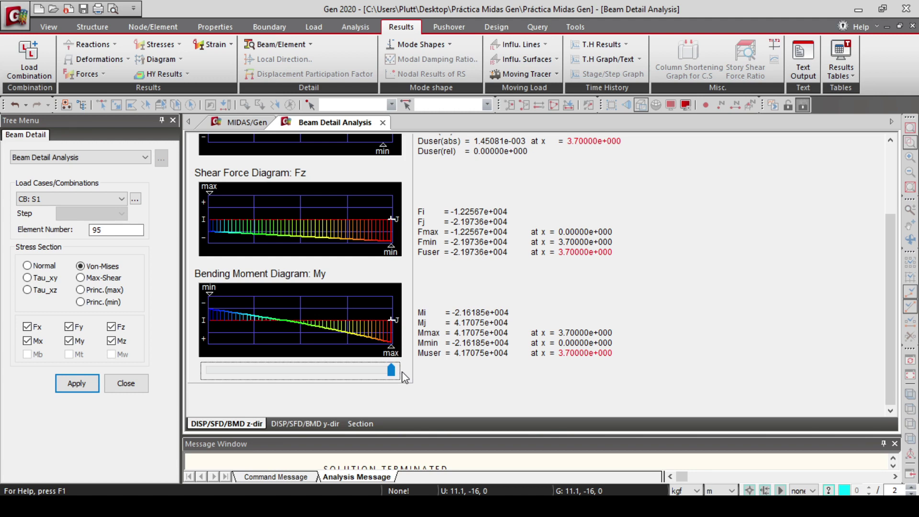
# Close the beam detail analysis and show the whole frame again in isometric view
pyautogui.click(383, 122)
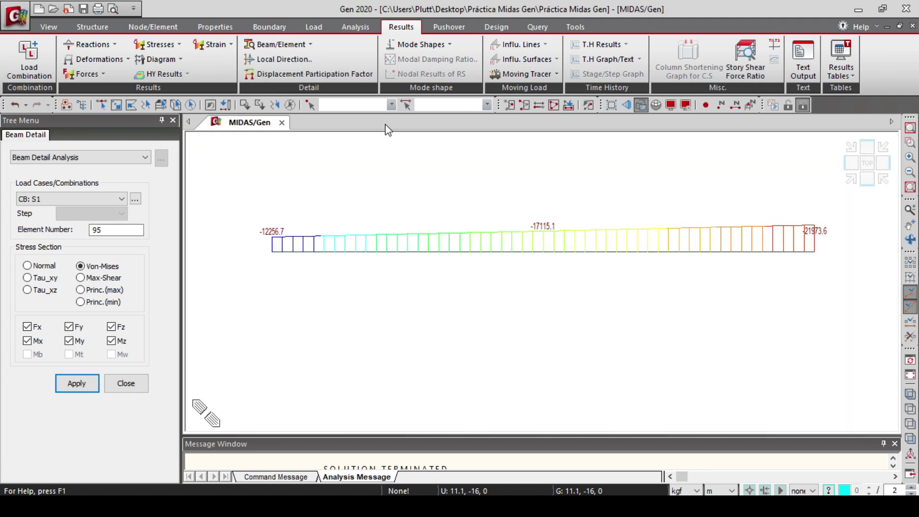
pyautogui.click(553, 105)
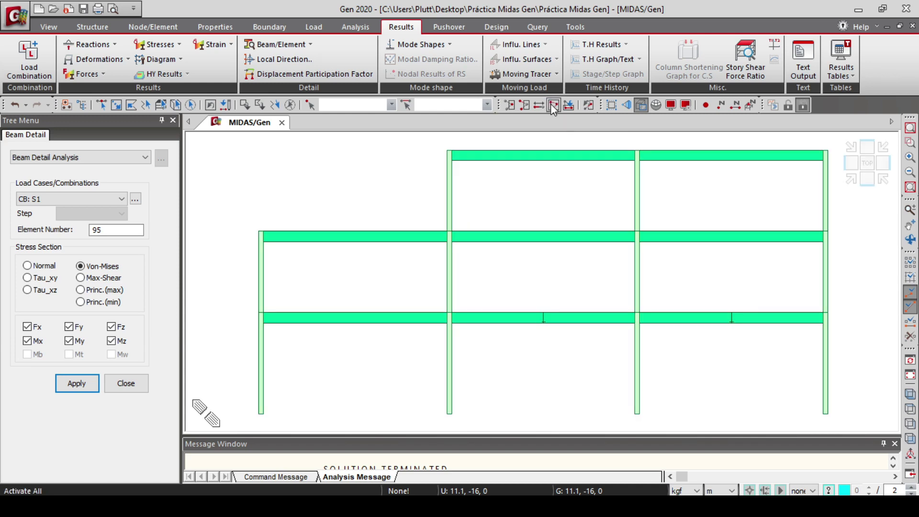
pyautogui.click(913, 396)
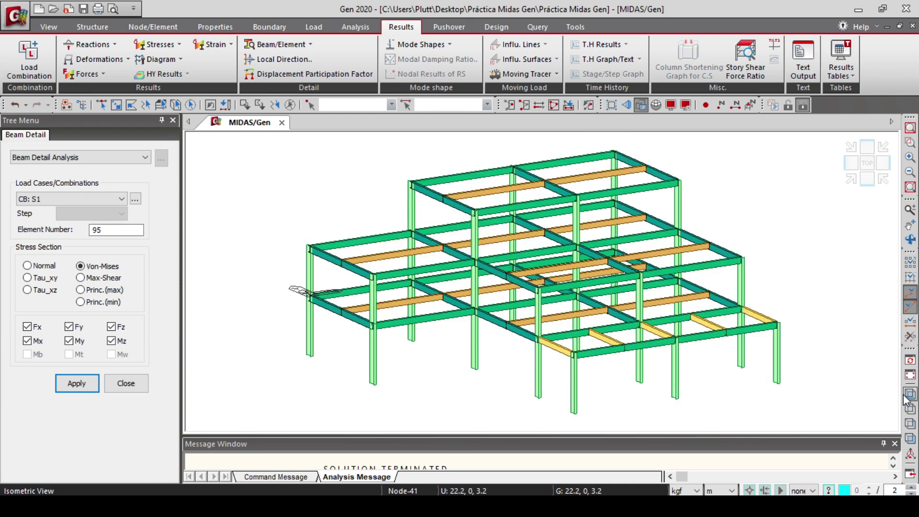
pyautogui.click(127, 383)
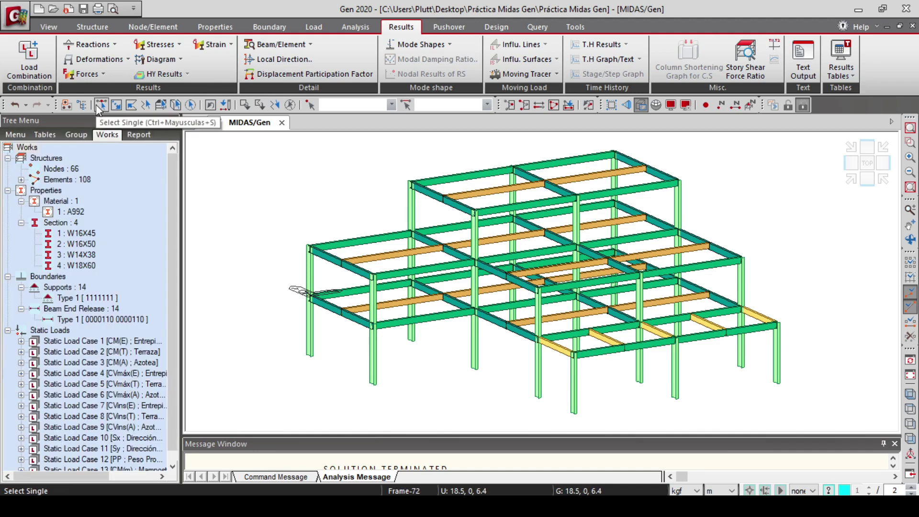
# Select roof-level beams 71 to 75, 77, 109, 110, 112 and 113, and copy the list of their element numbers
pyautogui.click(99, 106)
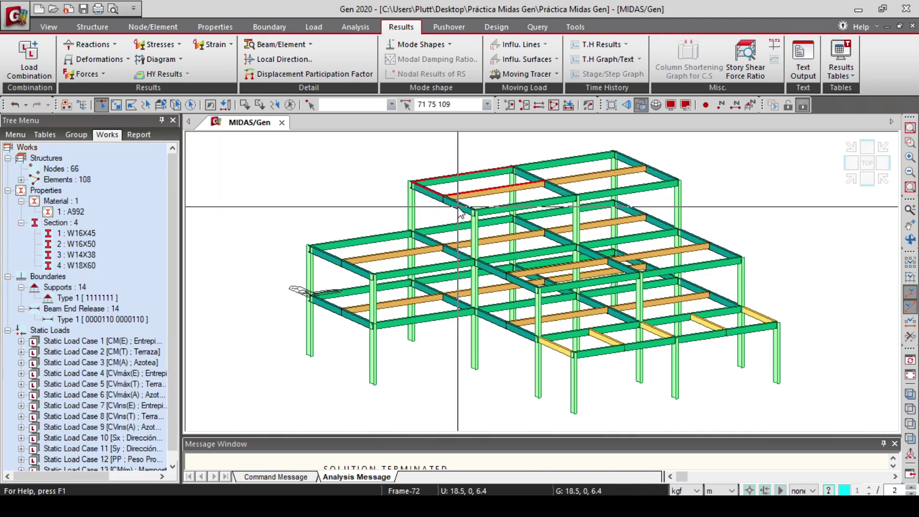
pyautogui.click(493, 207)
pyautogui.click(551, 181)
pyautogui.click(622, 157)
pyautogui.click(661, 171)
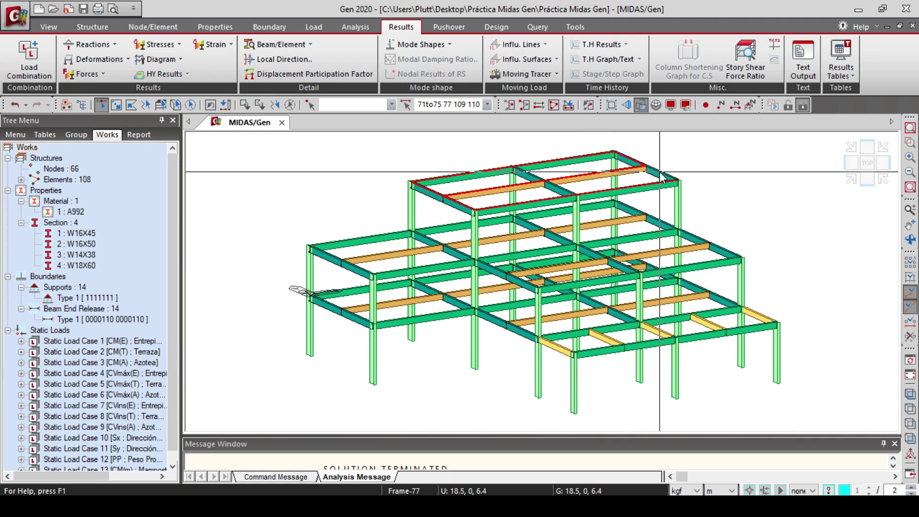
pyautogui.moveTo(660, 171)
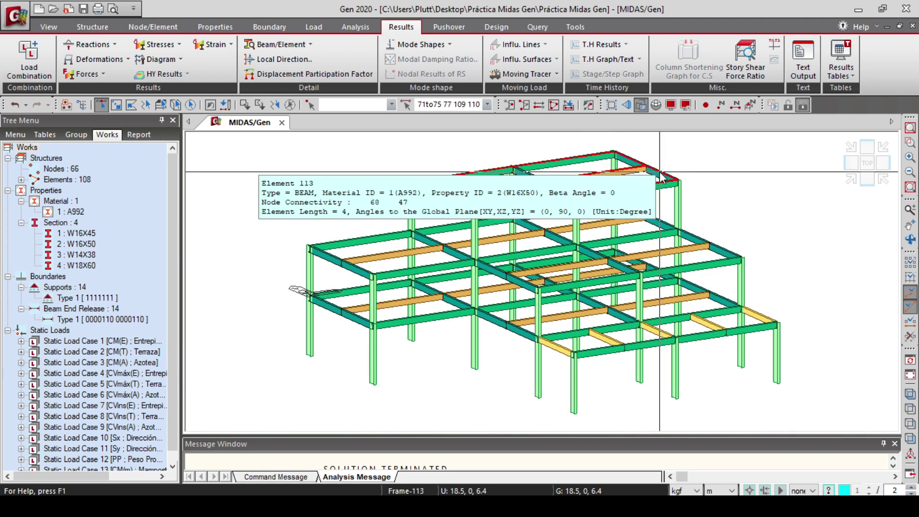
pyautogui.click(453, 105)
pyautogui.hotkey('ctrl', 'c')
pyautogui.rightClick(453, 105)
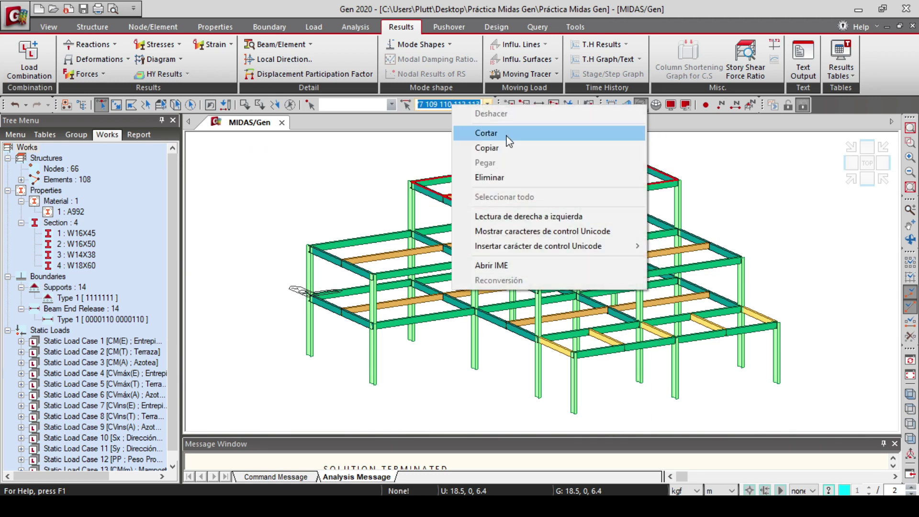
pyautogui.click(484, 146)
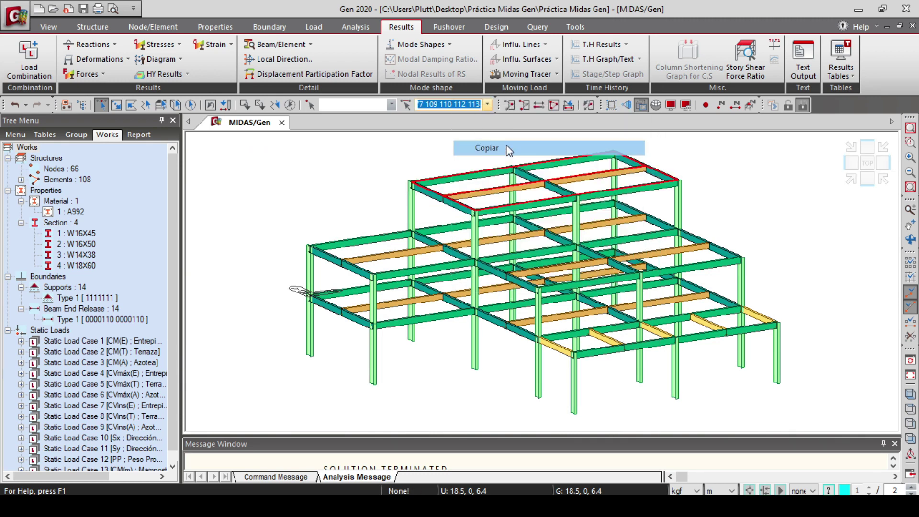
pyautogui.click(45, 136)
pyautogui.click(8, 169)
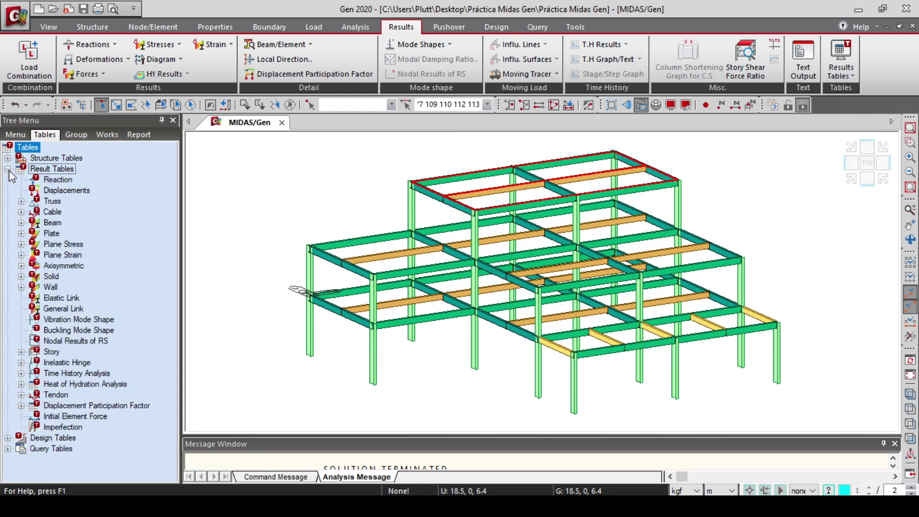
pyautogui.click(21, 223)
pyautogui.click(87, 235)
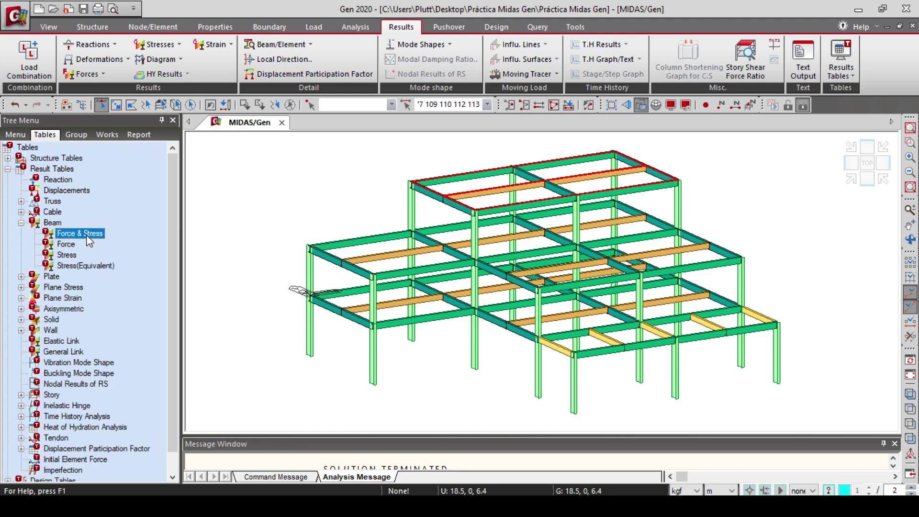
pyautogui.doubleClick(93, 235)
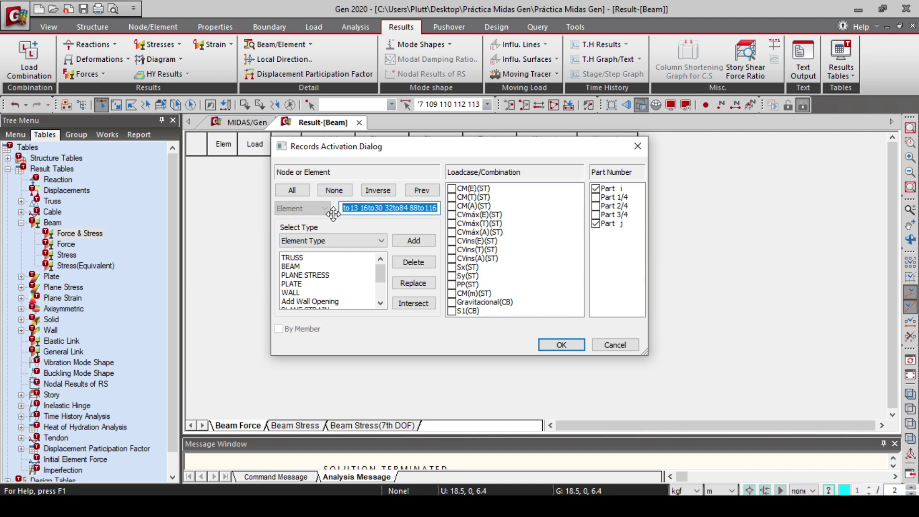
pyautogui.press('BackSpace')
pyautogui.rightClick(383, 211)
pyautogui.click(429, 268)
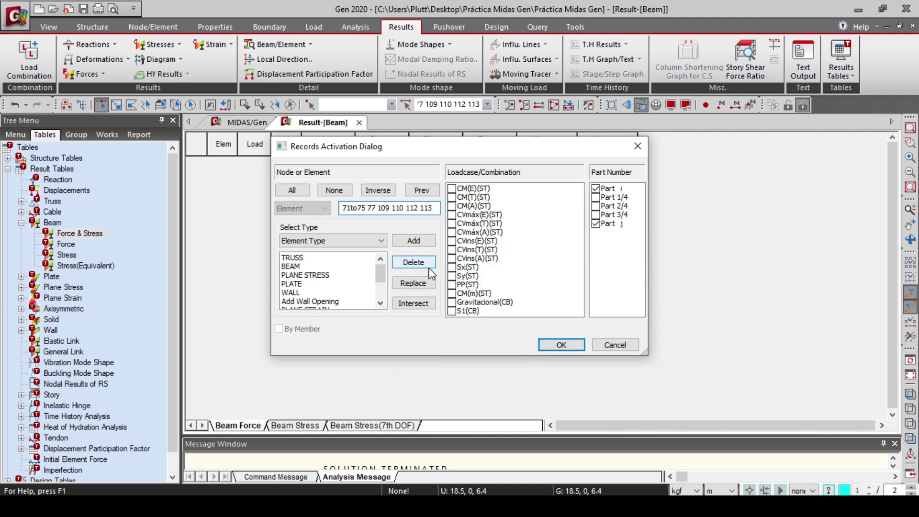
# Generate the table for combinations Gravitacional and S1 at parts i, 1/4, 2/4, 3/4 and j
pyautogui.click(451, 312)
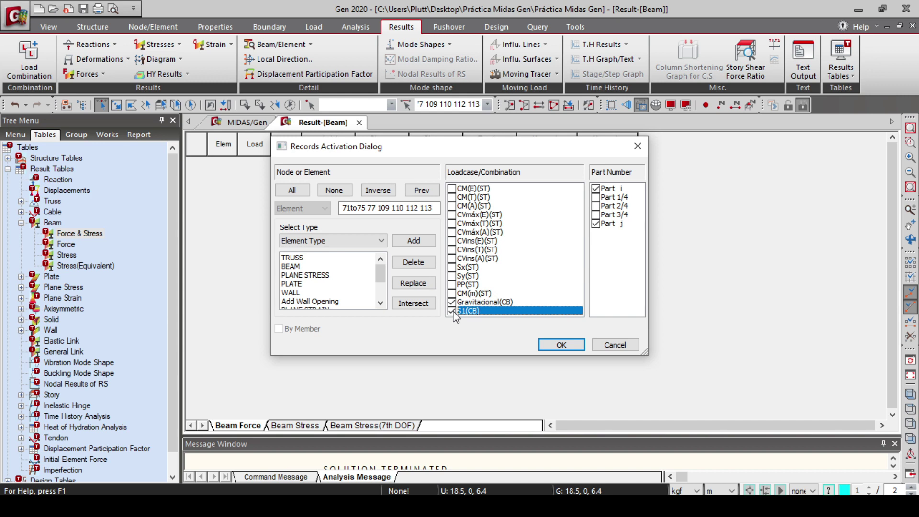
pyautogui.click(596, 197)
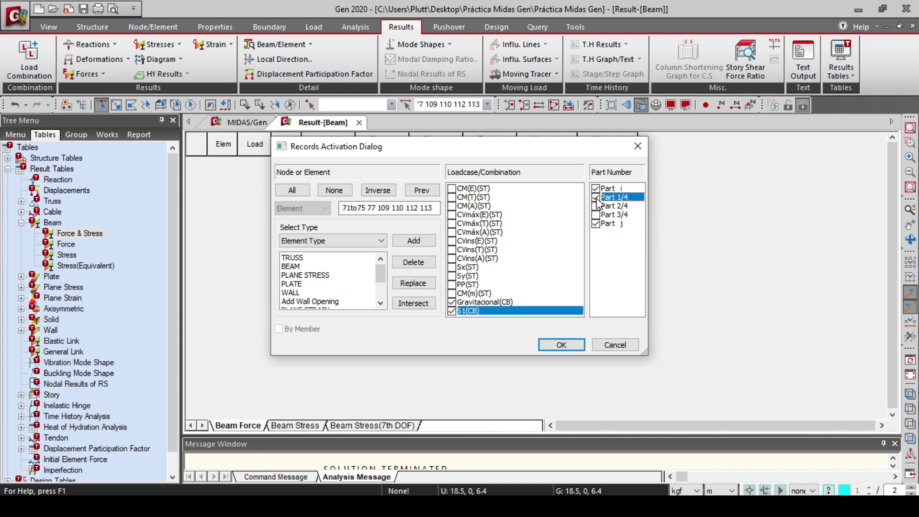
pyautogui.click(596, 206)
pyautogui.click(597, 215)
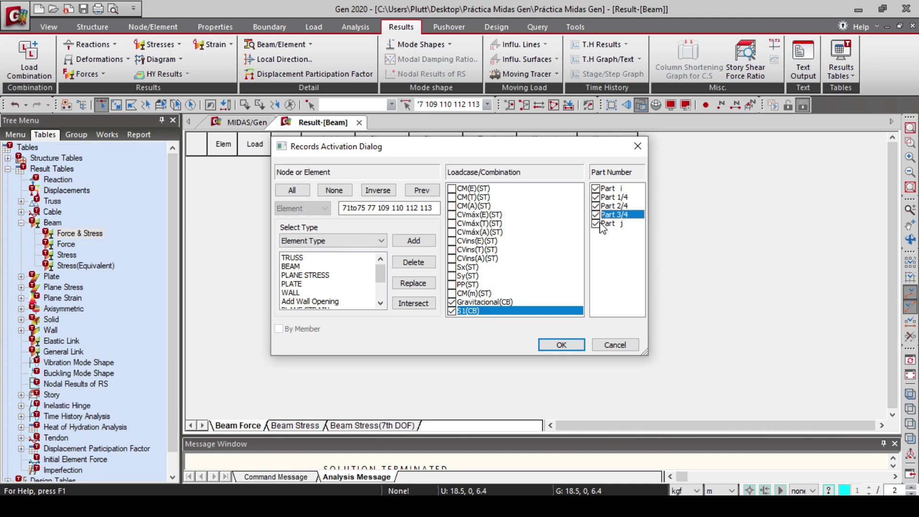
pyautogui.click(560, 345)
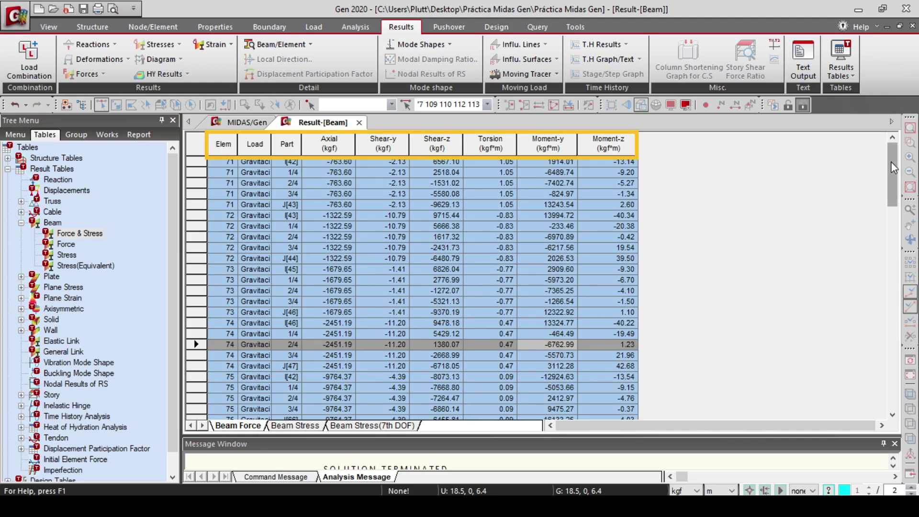
# Select the entire beam force table and open its copy and Excel export options
pyautogui.moveTo(892, 161)
pyautogui.mouseDown()
pyautogui.moveTo(895, 375)
pyautogui.moveTo(889, 153)
pyautogui.mouseUp()
pyautogui.click(196, 145)
pyautogui.rightClick(196, 146)
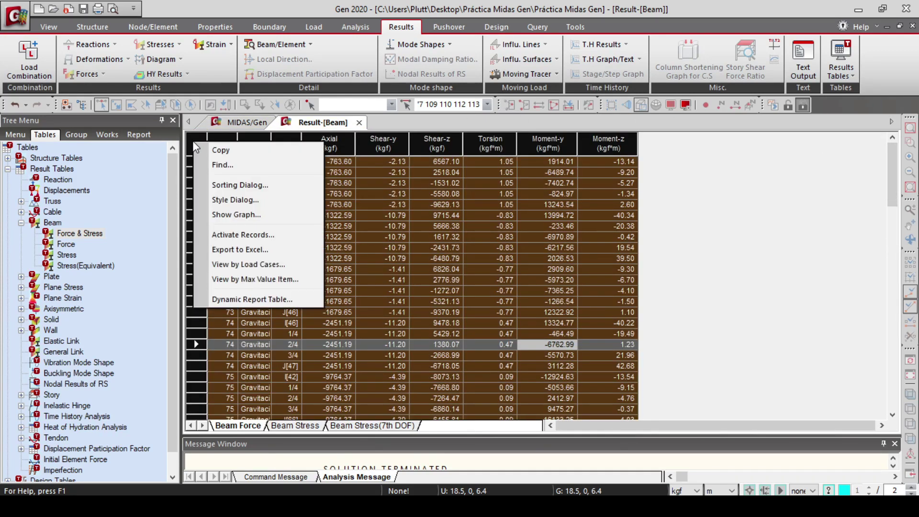
pyautogui.click(195, 147)
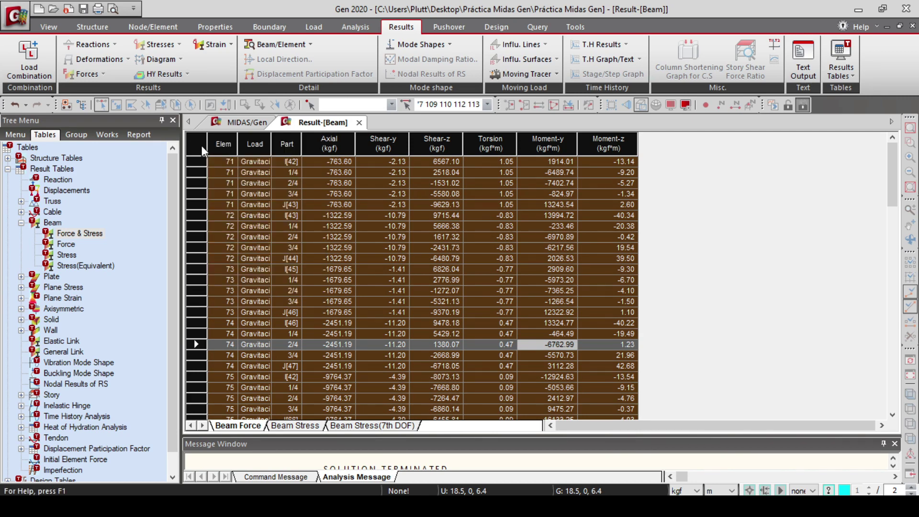
pyautogui.rightClick(202, 146)
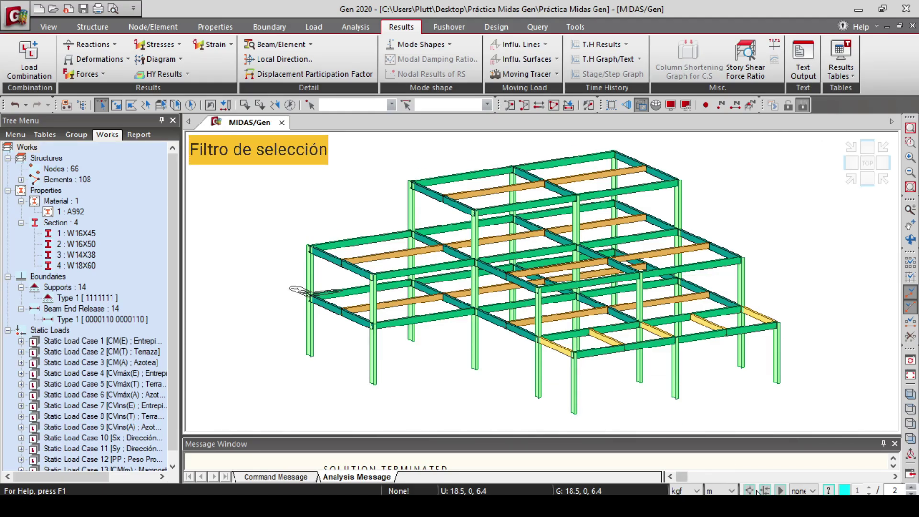
# Set the selection filter to z and select all columns of the frame
pyautogui.click(813, 491)
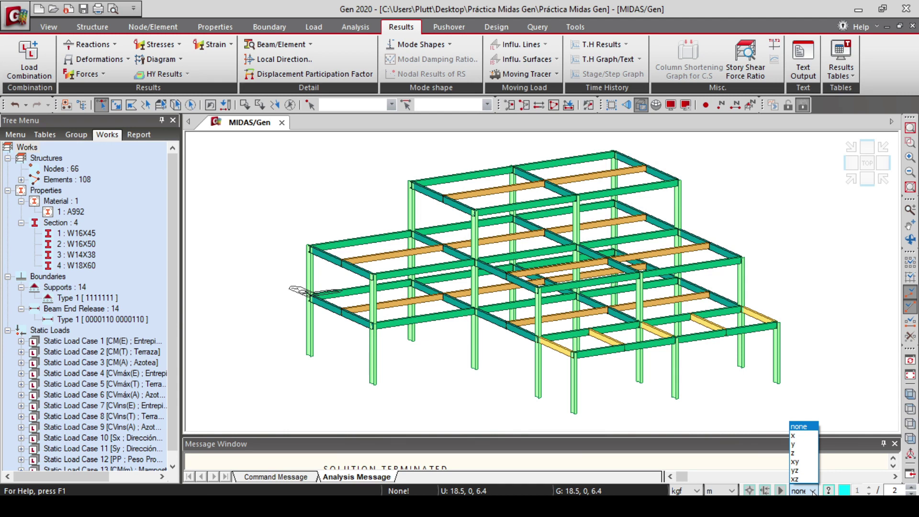
pyautogui.click(812, 454)
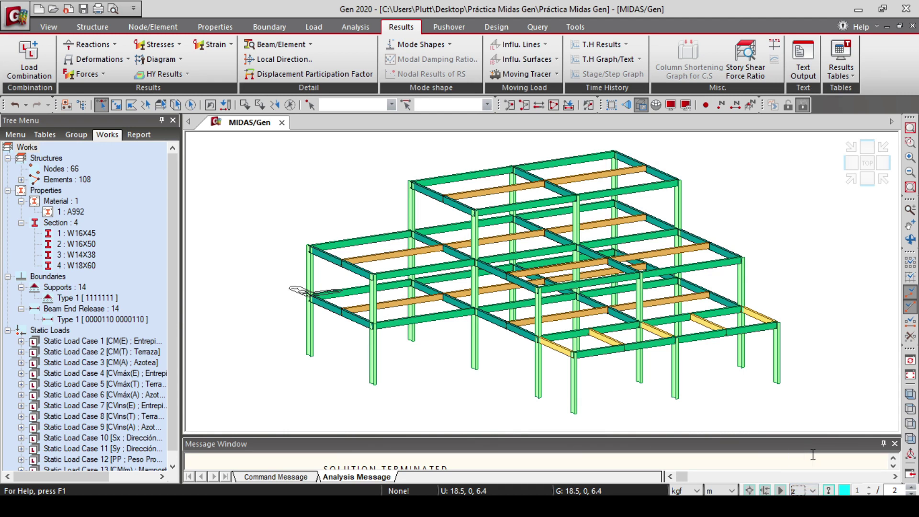
pyautogui.click(192, 106)
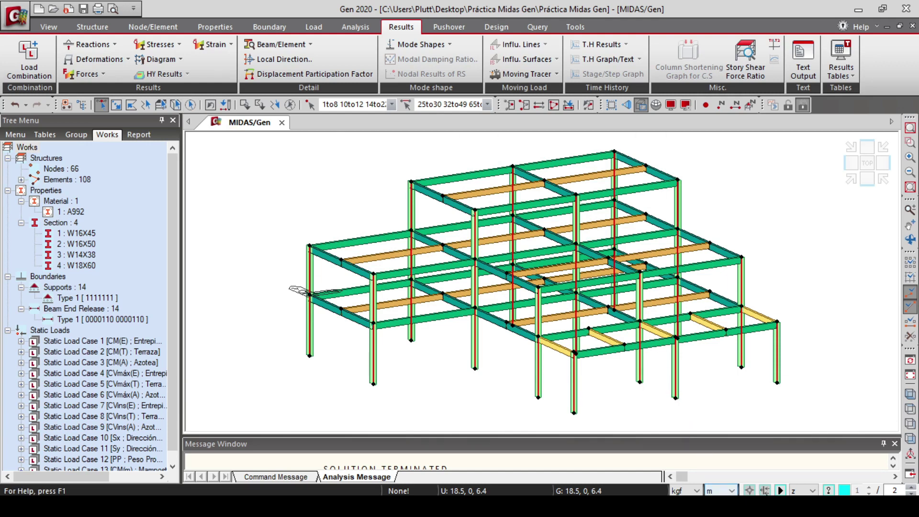
# Replace the selection with all beams using the xy selection filter, and reset the filter to none
pyautogui.click(810, 491)
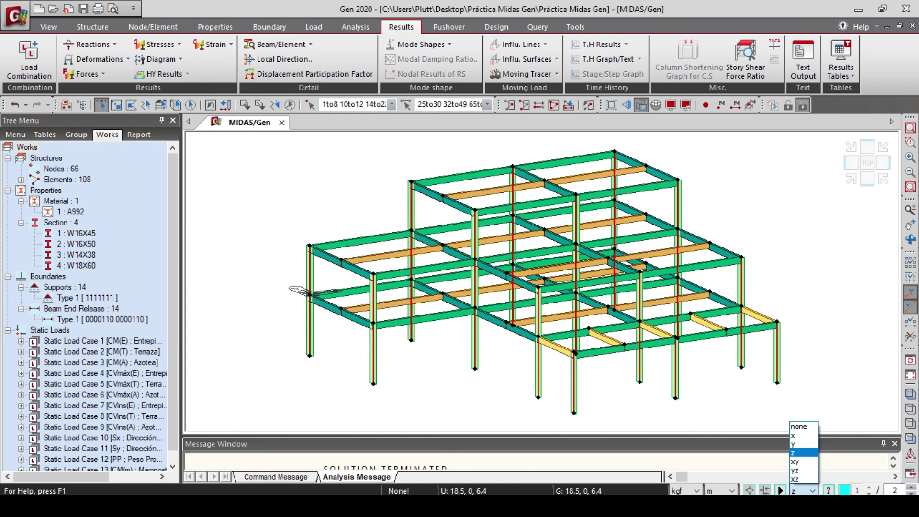
pyautogui.click(811, 463)
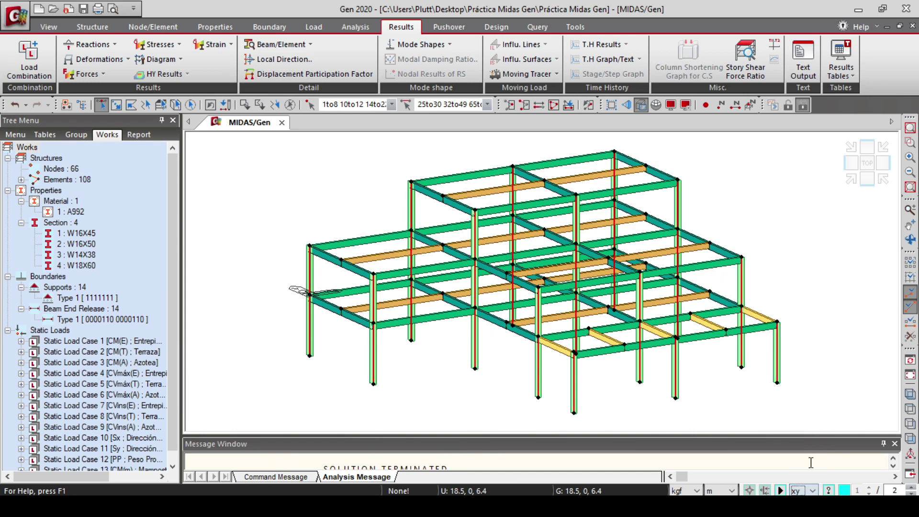
pyautogui.press('Escape')
pyautogui.click(190, 106)
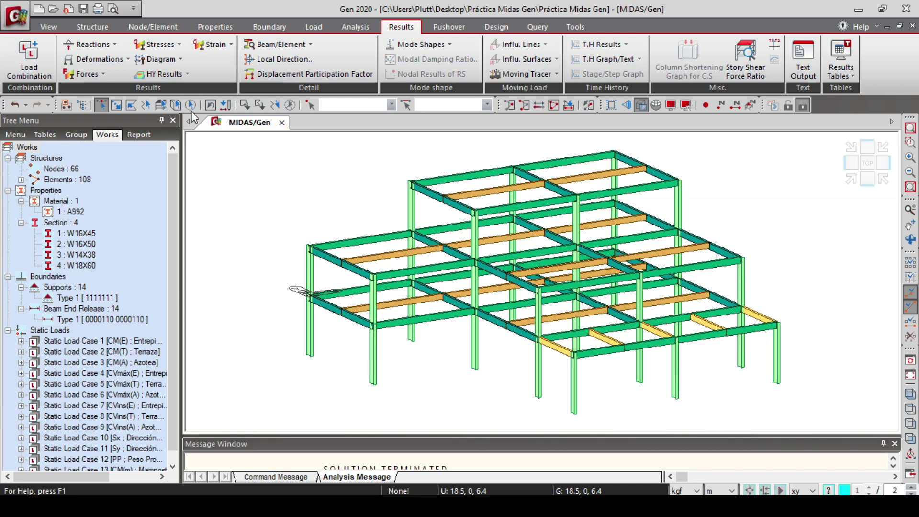
pyautogui.click(191, 113)
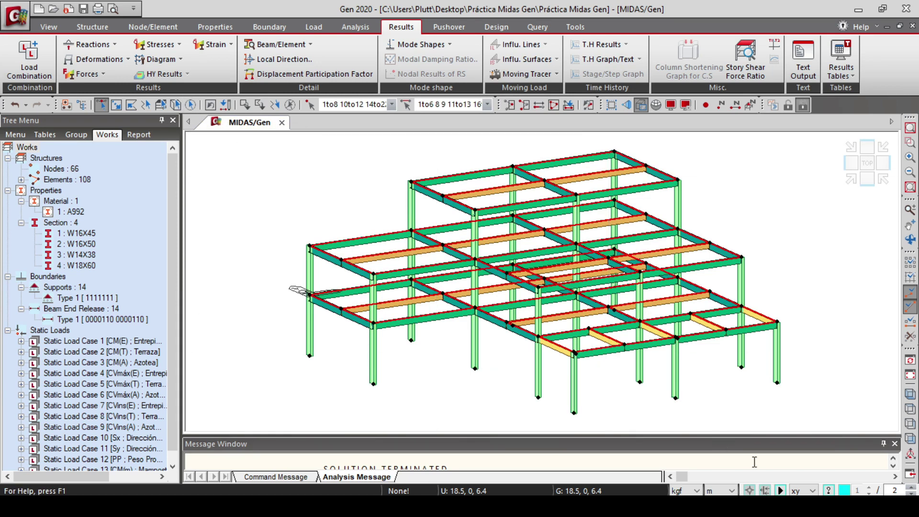
pyautogui.click(812, 490)
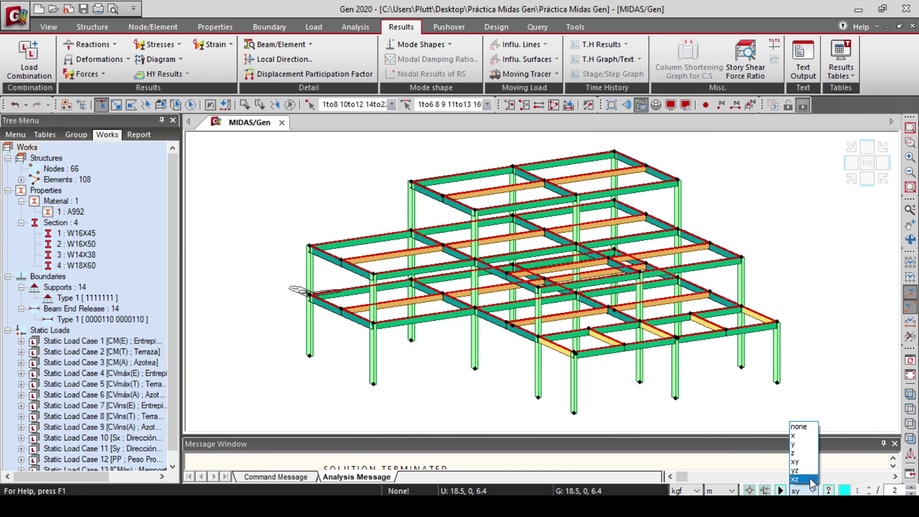
pyautogui.click(807, 428)
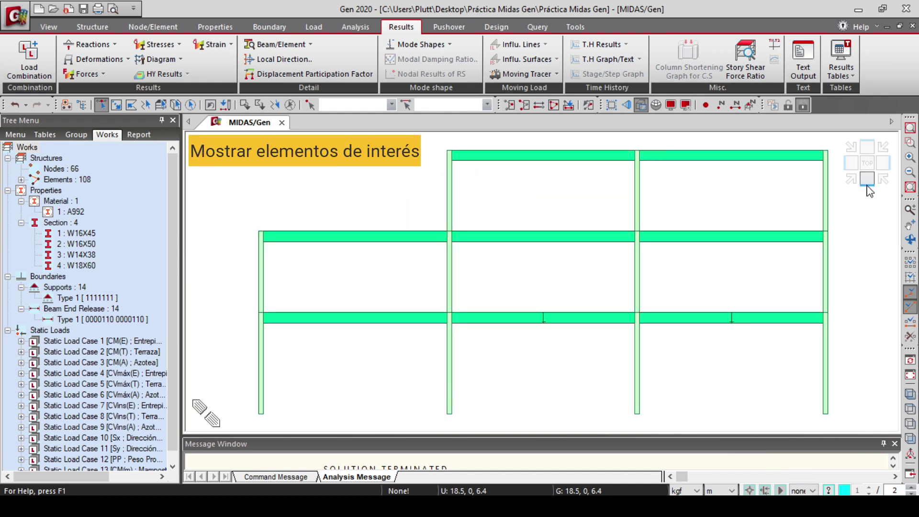
# Isolate the lowest-level columns in isometric view and restore the display of the whole frame
pyautogui.click(116, 105)
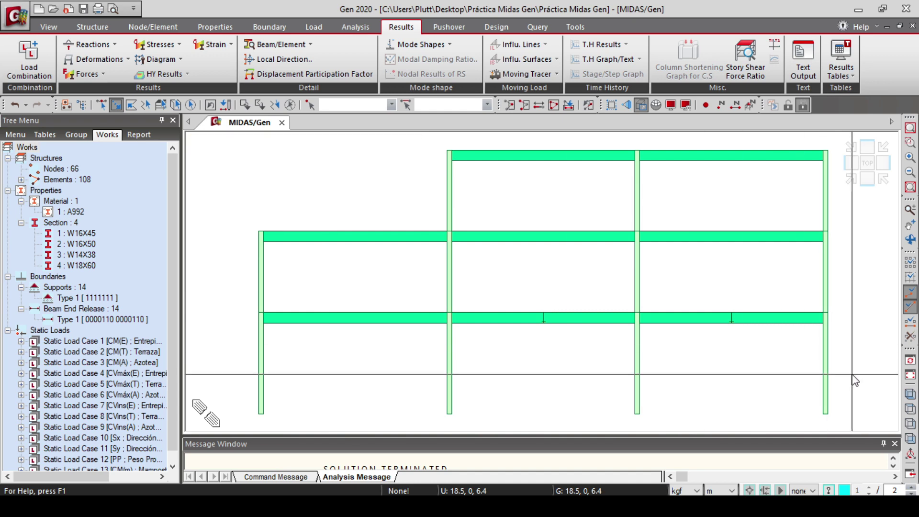
pyautogui.moveTo(852, 374); pyautogui.dragTo(257, 356)
pyautogui.click(910, 409)
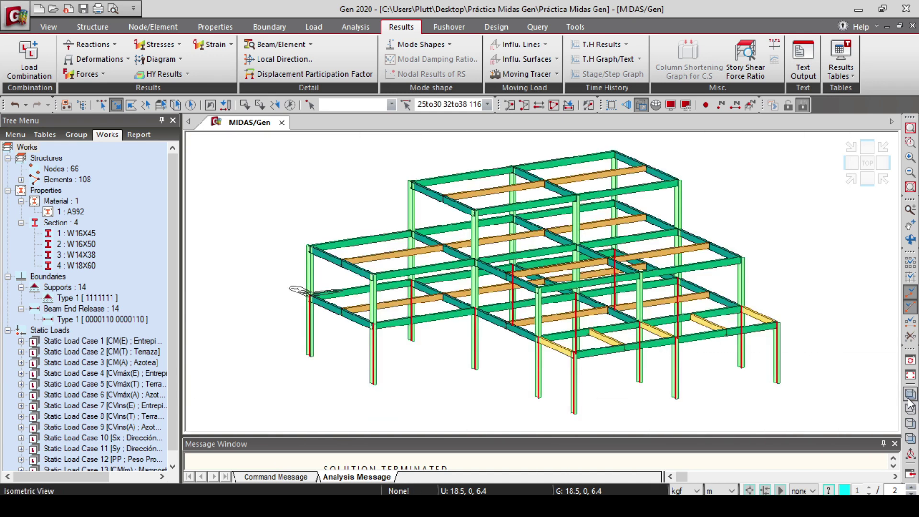
pyautogui.click(508, 106)
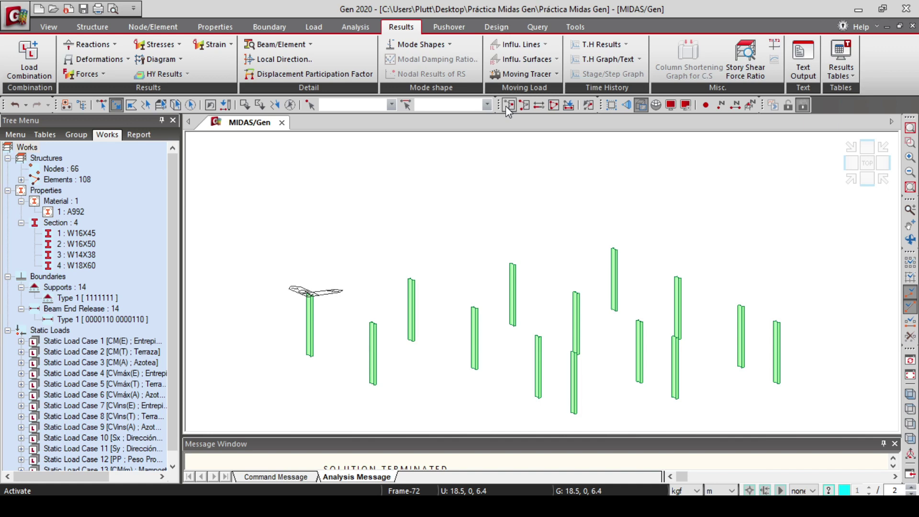
pyautogui.click(553, 107)
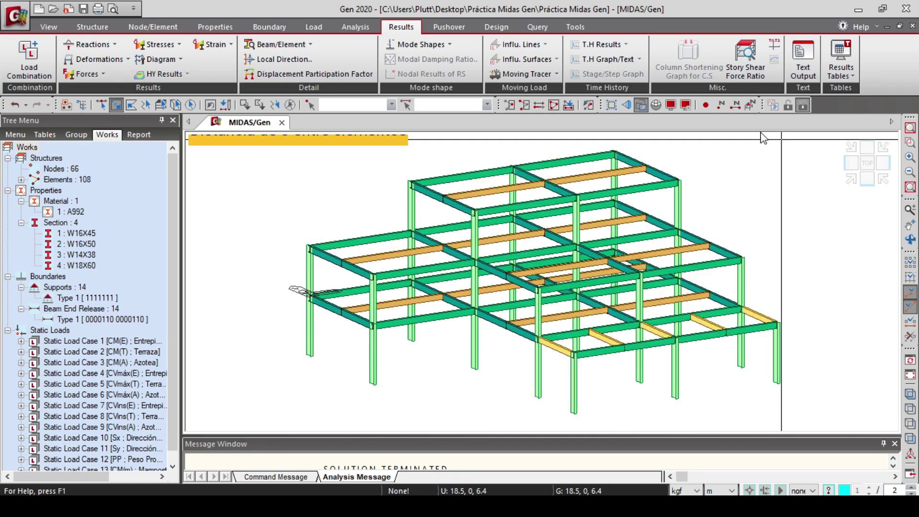
# Query the distance between column base nodes 17 and 21, and examine its Y component in the enlarged message area
pyautogui.click(527, 29)
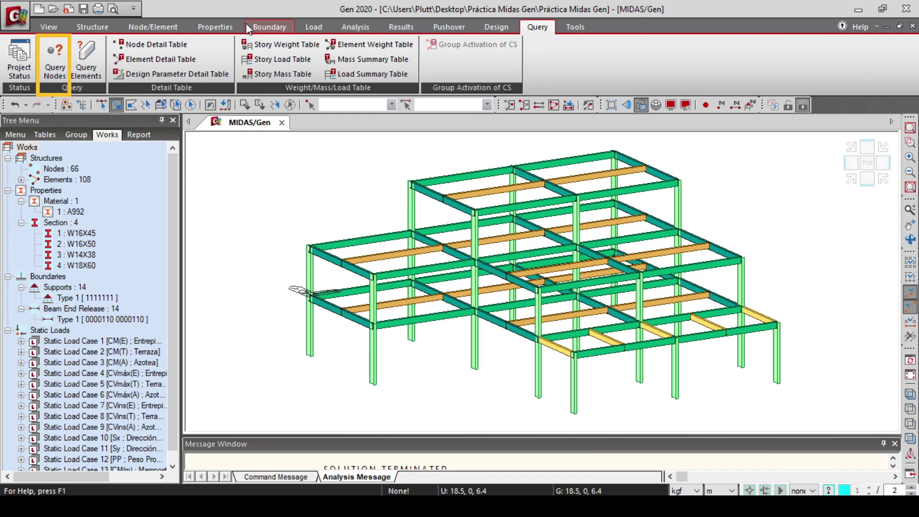
pyautogui.click(50, 72)
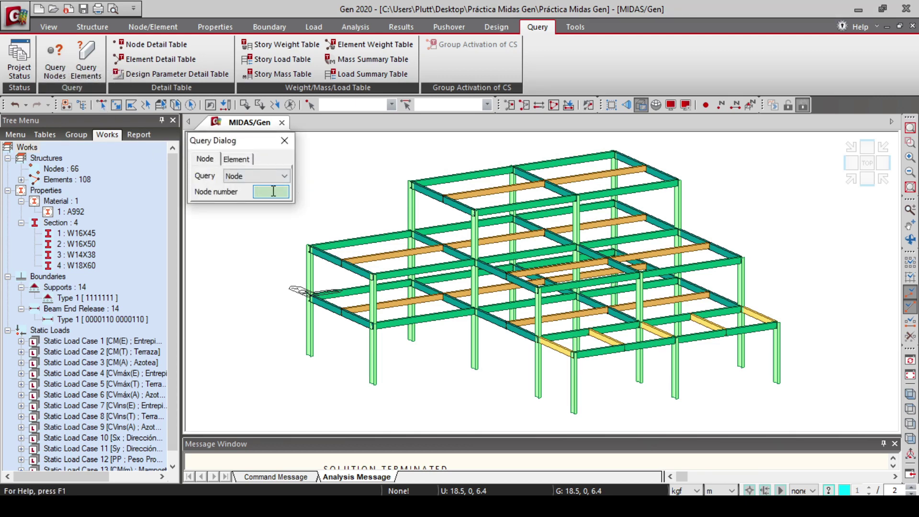
pyautogui.click(311, 357)
pyautogui.click(373, 383)
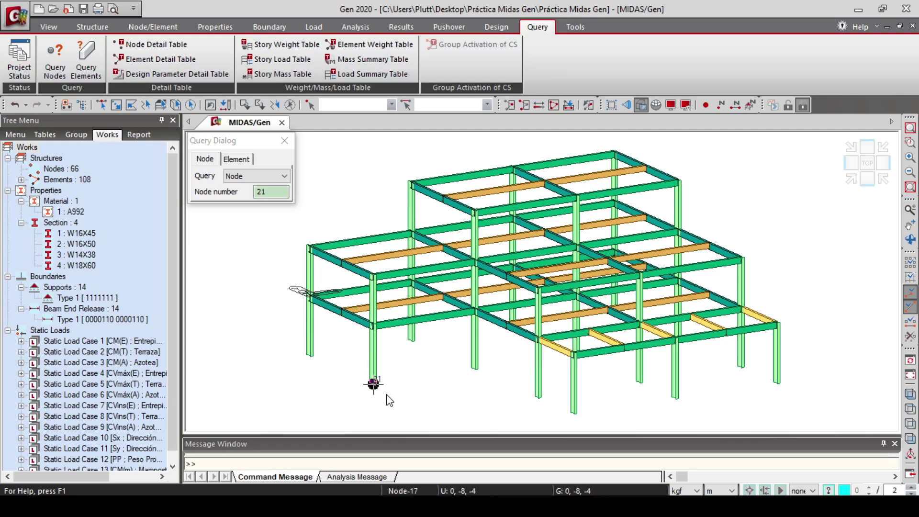
pyautogui.moveTo(446, 436); pyautogui.dragTo(445, 382)
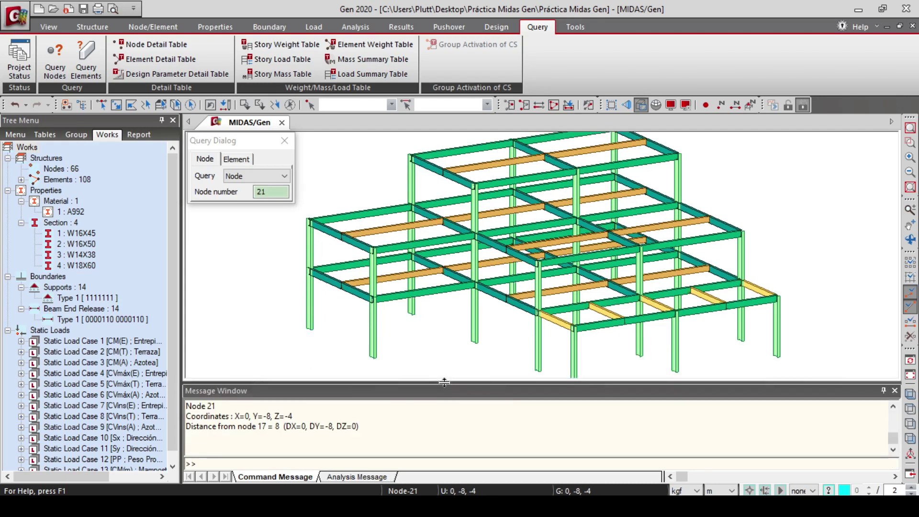
pyautogui.moveTo(310, 426); pyautogui.dragTo(337, 427)
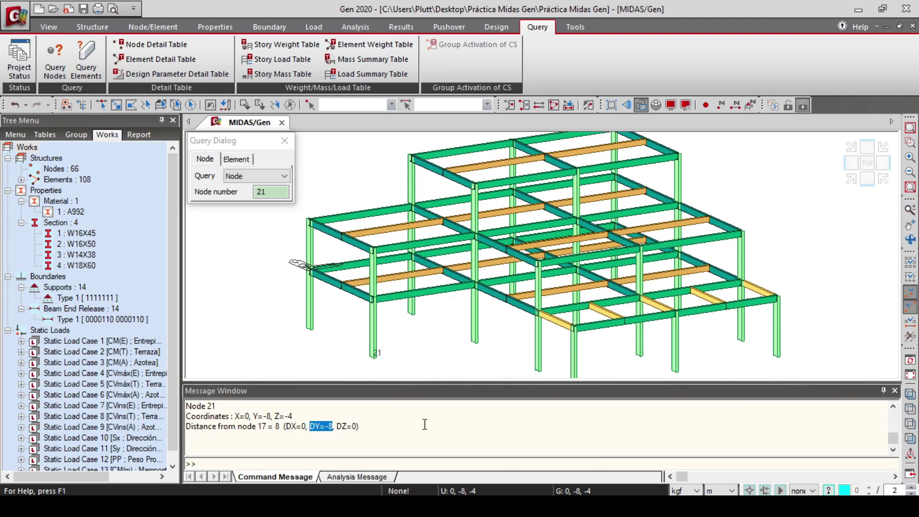
pyautogui.click(285, 140)
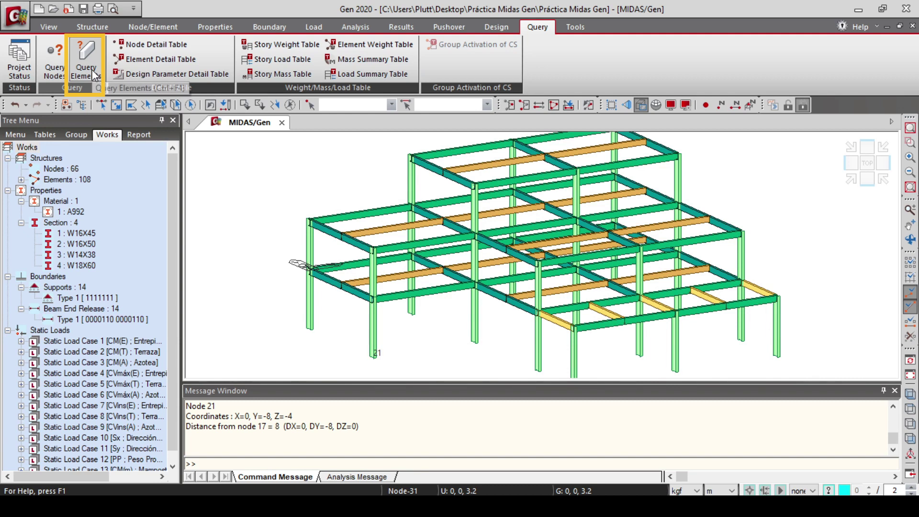
# Query beam element 50 and examine its material, section, connectivity, length and weight in the enlarged message area
pyautogui.click(91, 72)
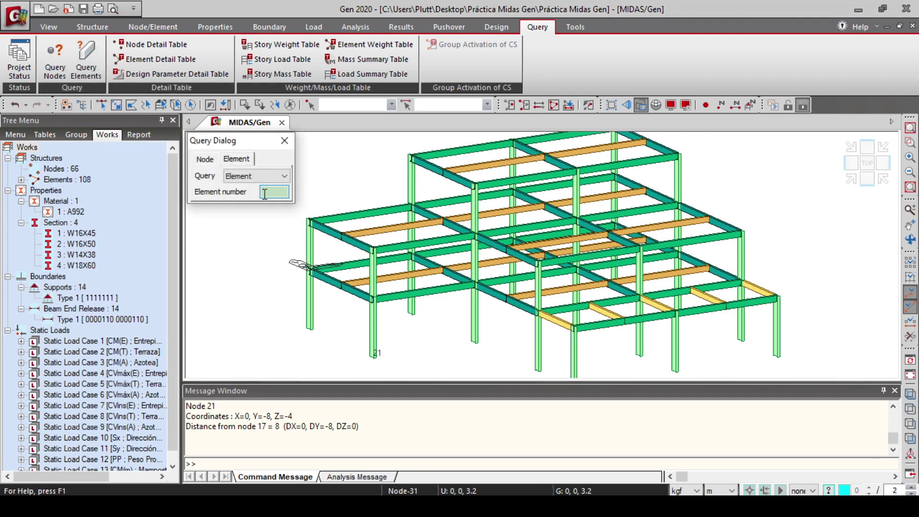
pyautogui.click(357, 221)
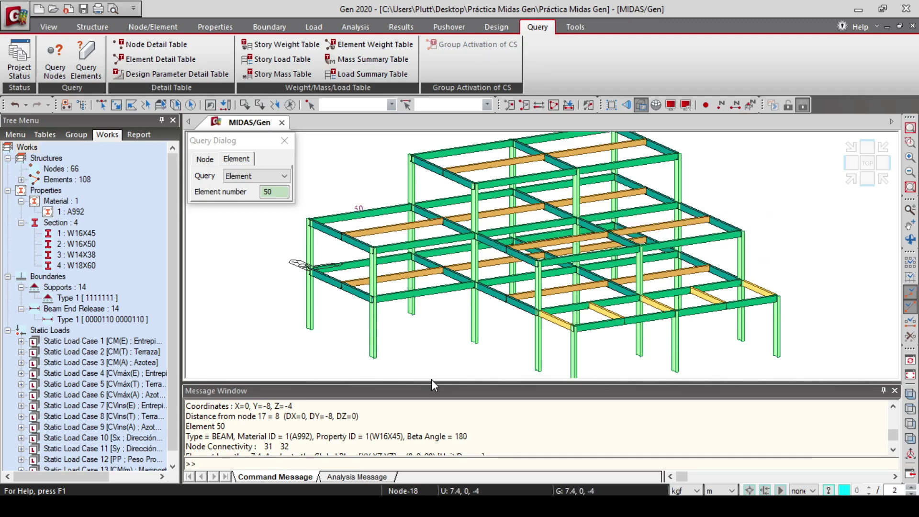
pyautogui.moveTo(432, 382); pyautogui.dragTo(432, 336)
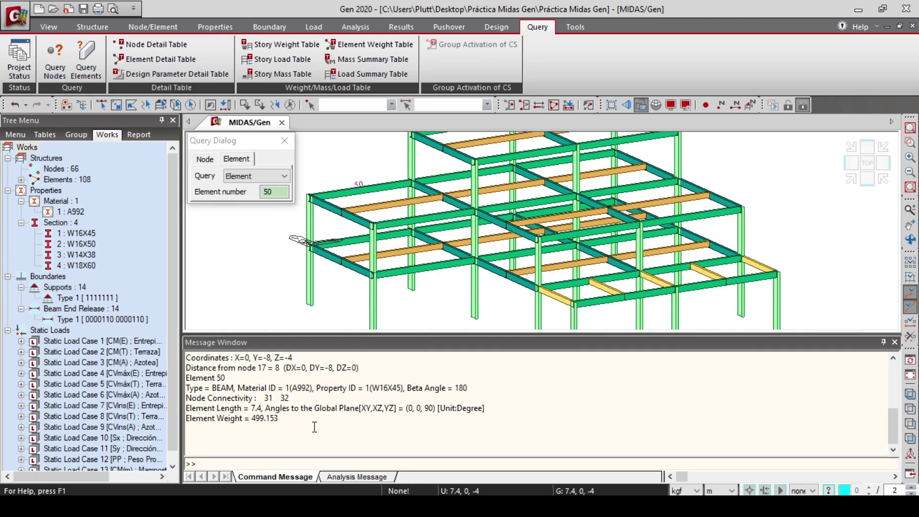
pyautogui.moveTo(311, 421); pyautogui.dragTo(182, 380)
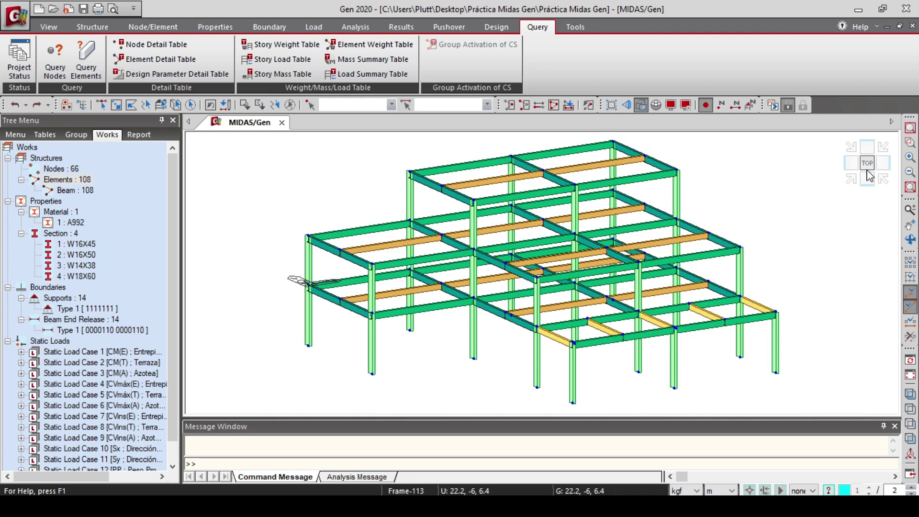
# Review the story levels proposed by automatic story data generation, and close Story Data without generating them
pyautogui.click(95, 29)
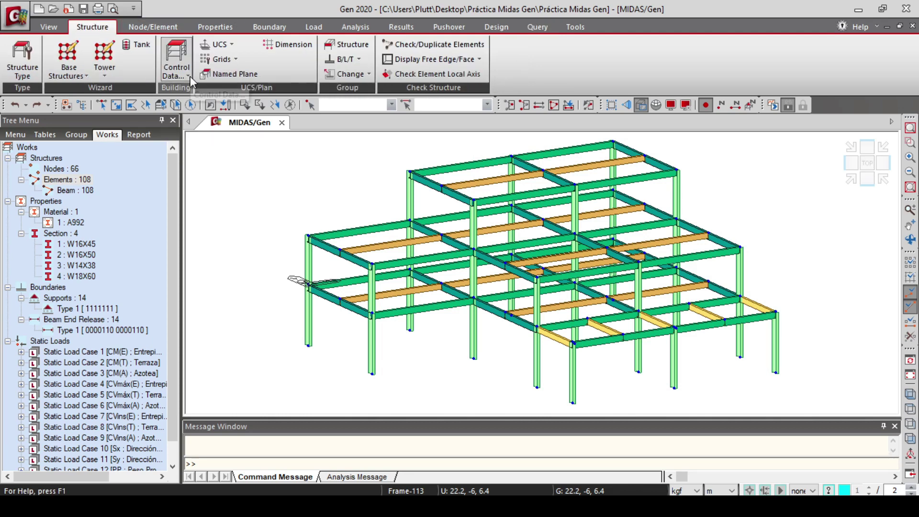
pyautogui.click(188, 77)
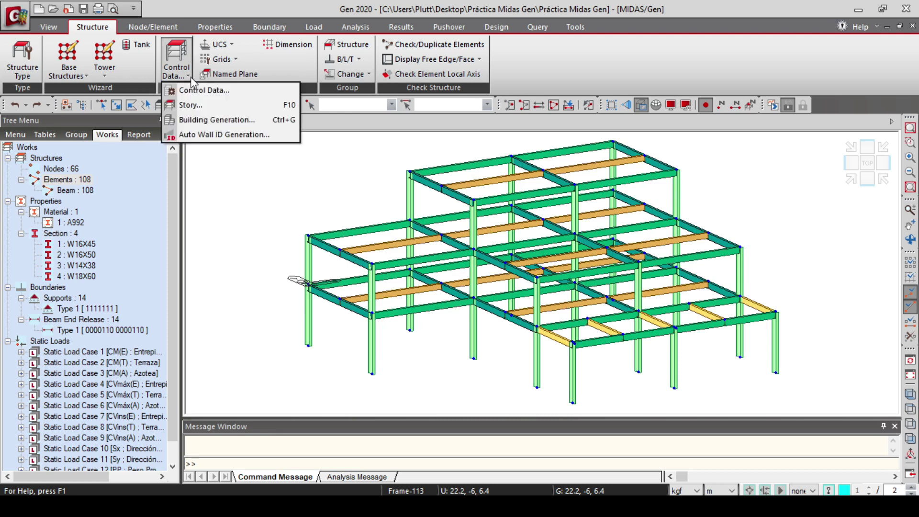
pyautogui.click(189, 104)
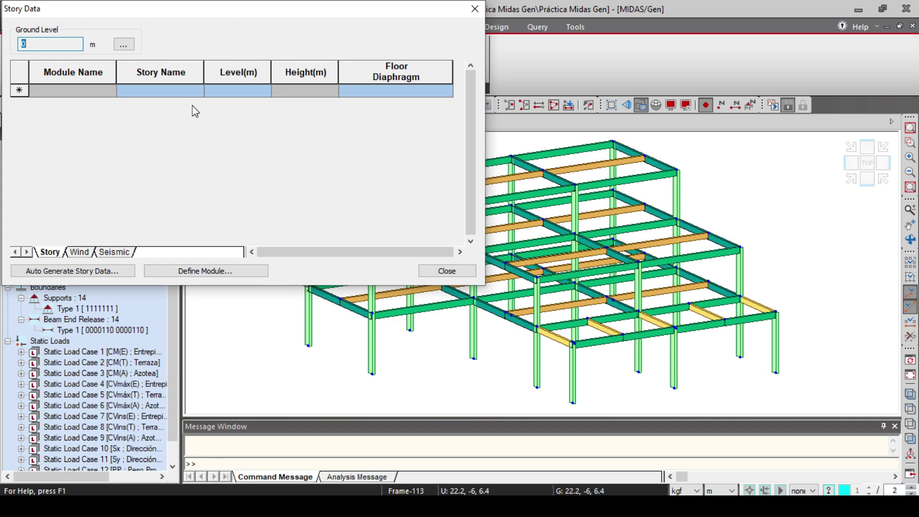
pyautogui.click(114, 271)
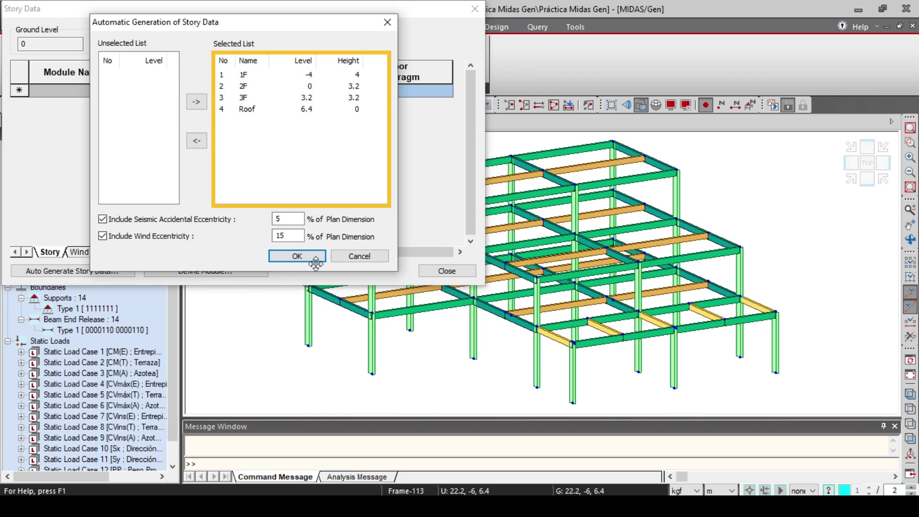
pyautogui.click(360, 257)
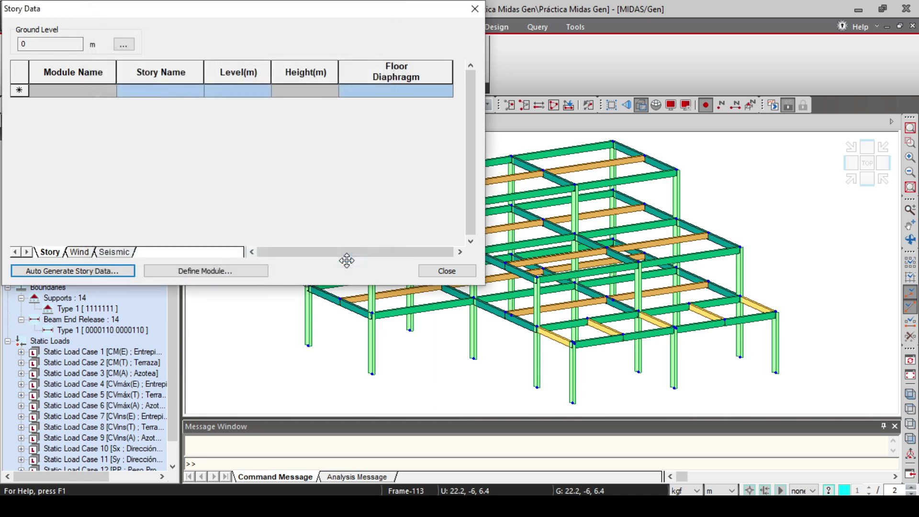
pyautogui.click(446, 271)
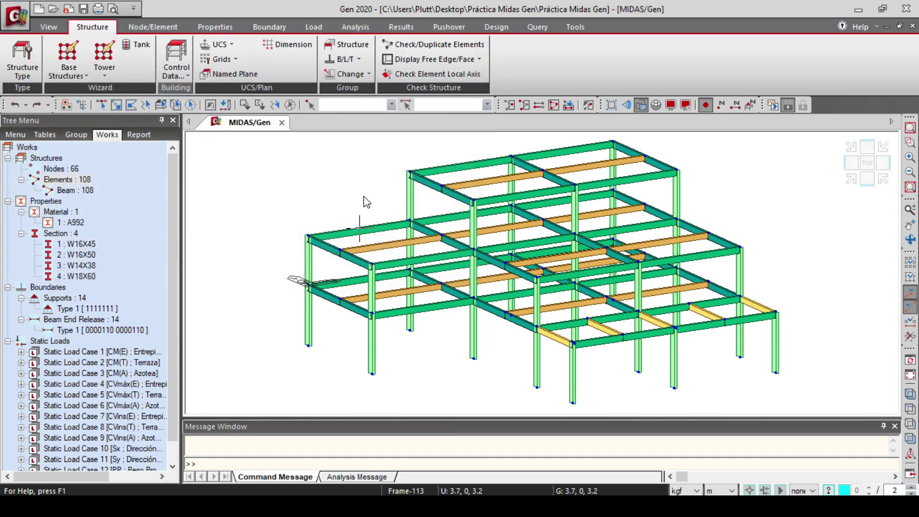
# Move all nodes of the frame by 0, 0, 4.00 m with Translate Nodes, and fit the model in view
pyautogui.click(193, 106)
pyautogui.click(168, 28)
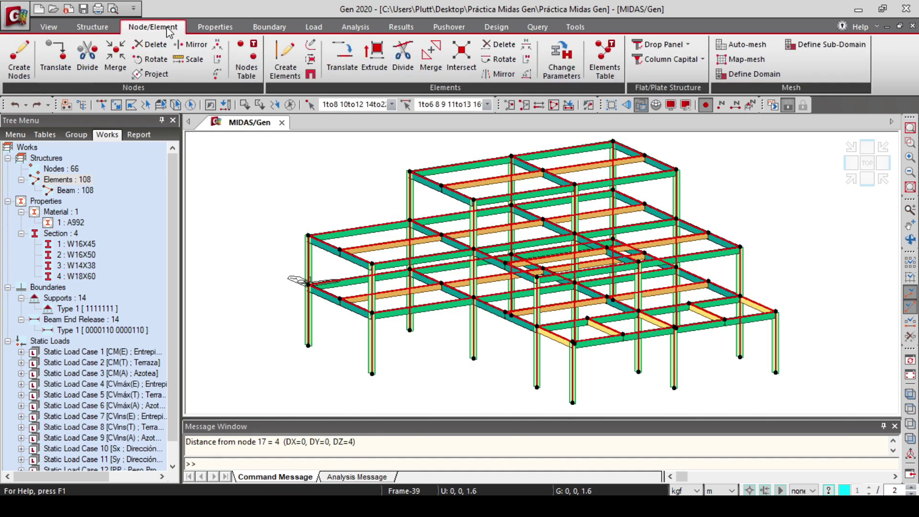
pyautogui.click(48, 63)
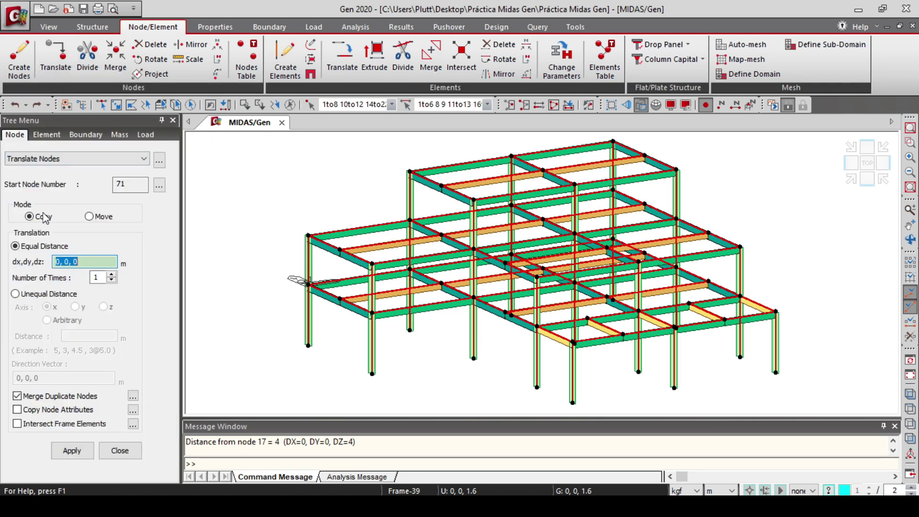
pyautogui.click(90, 217)
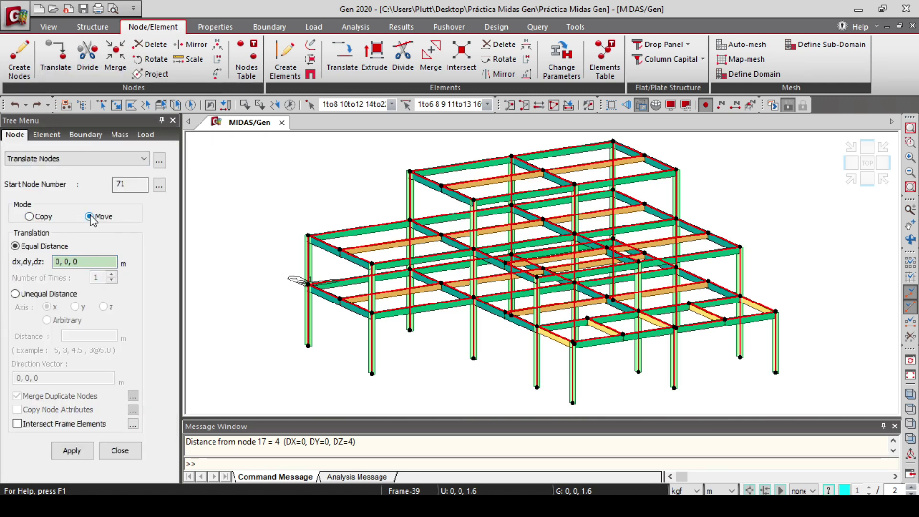
pyautogui.click(95, 264)
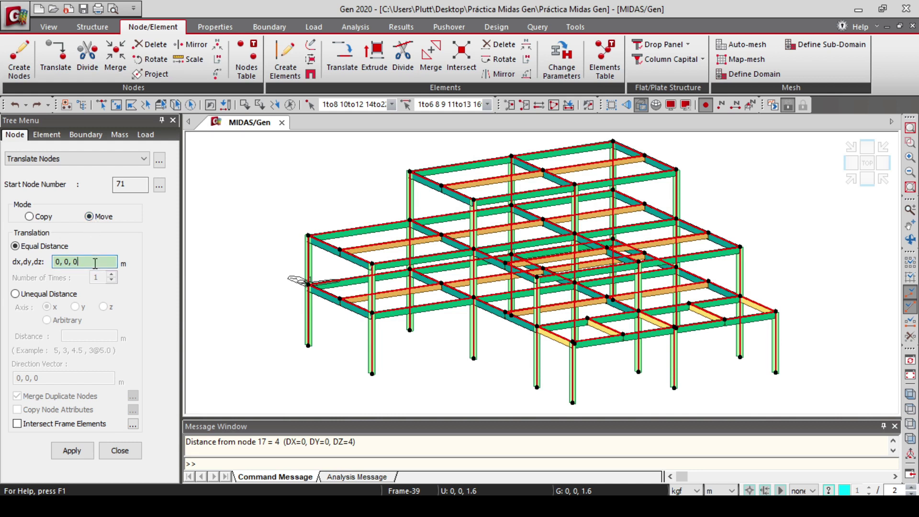
pyautogui.press('BackSpace')
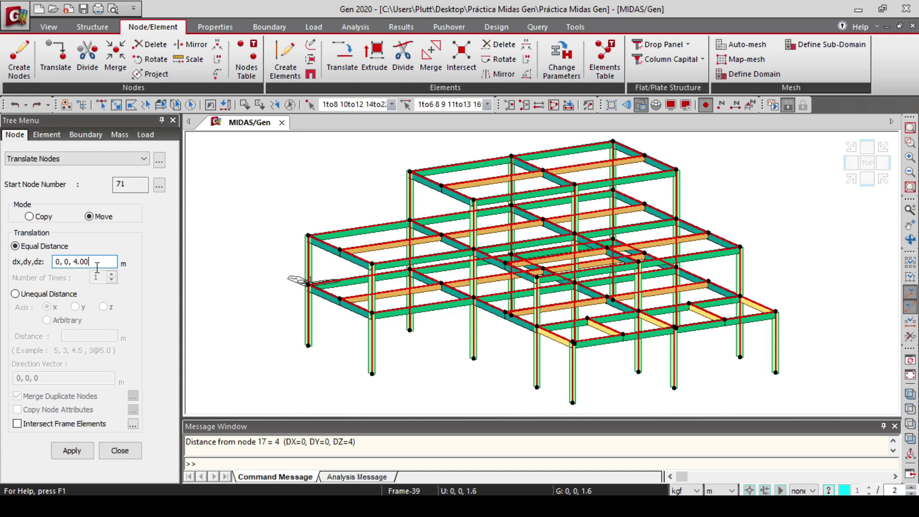
pyautogui.click(85, 456)
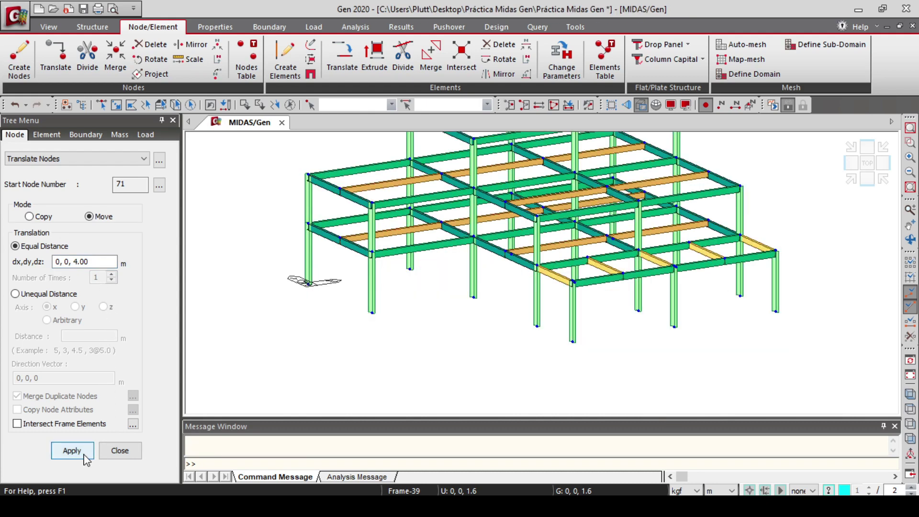
pyautogui.click(120, 450)
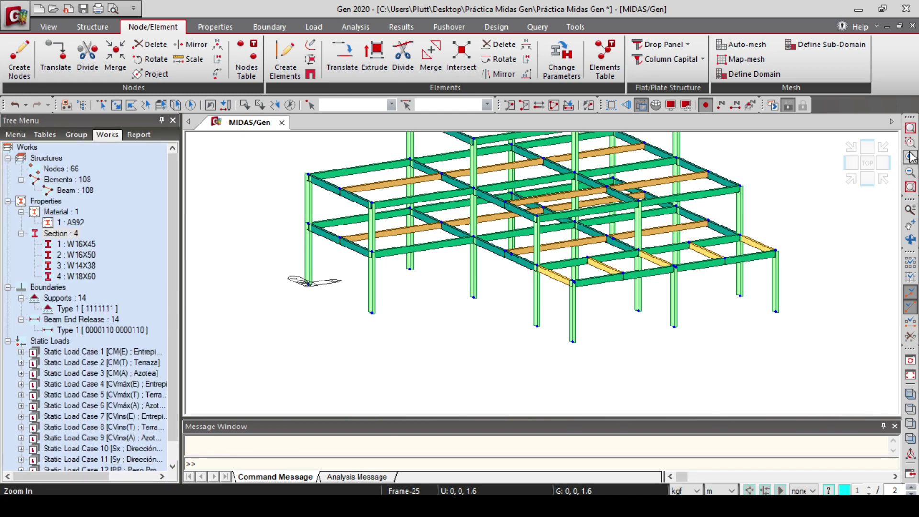
pyautogui.click(910, 128)
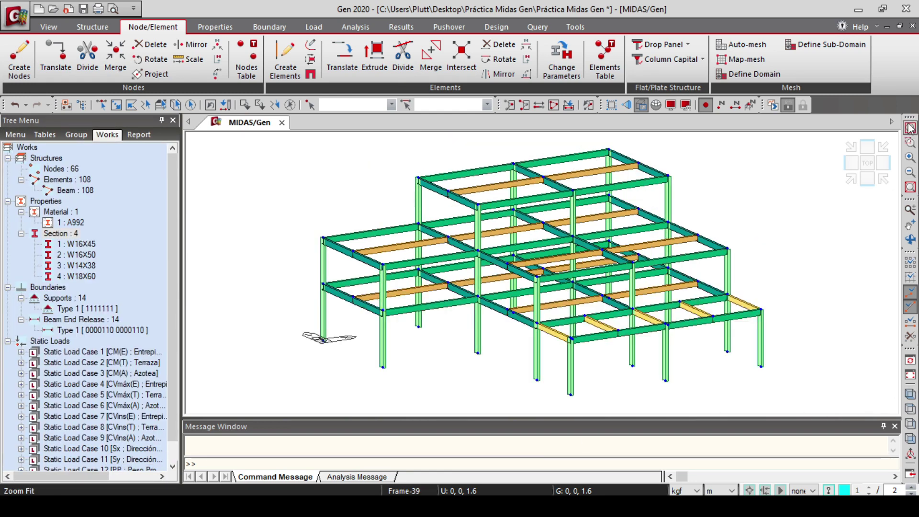
# Generate the story data automatically for levels 0, 4, 7.2 and 10.4 m, including seismic and wind eccentricity
pyautogui.click(93, 26)
pyautogui.click(177, 67)
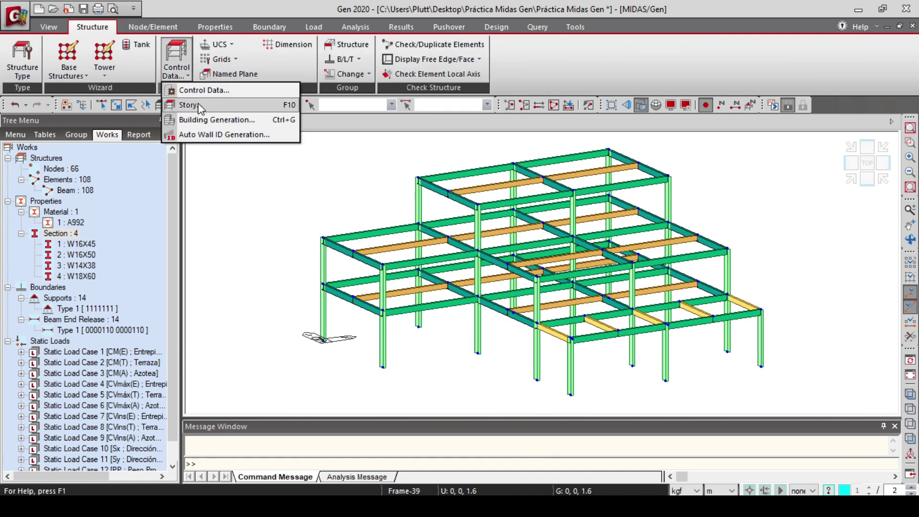
pyautogui.click(188, 105)
pyautogui.click(115, 269)
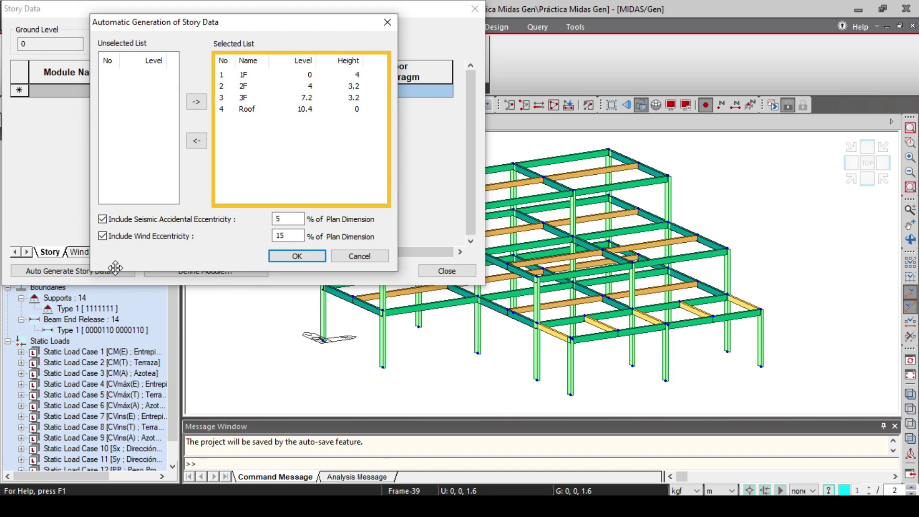
pyautogui.click(296, 261)
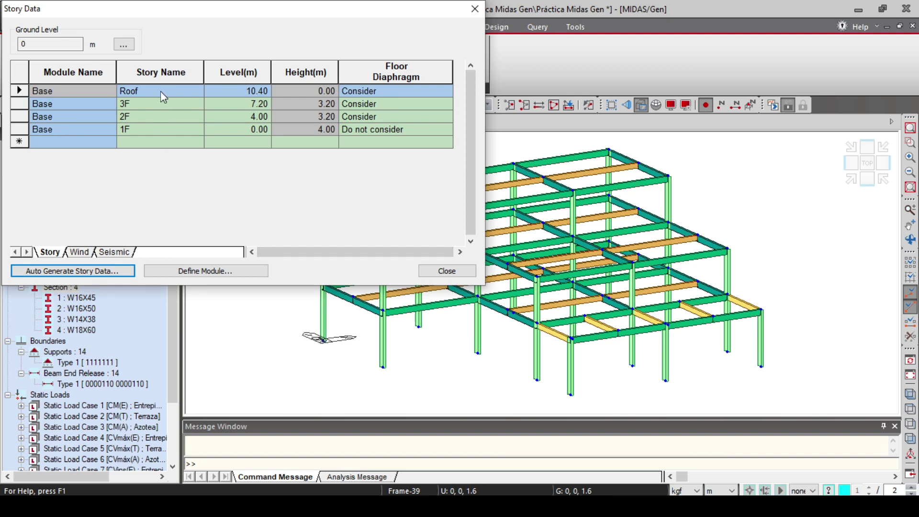
# Rename the stories from lowest to highest as Planta Baja, Primer Nivel, Segundo Nivel and Azotea, and close Story Data
pyautogui.click(148, 129)
pyautogui.write('Planta B')
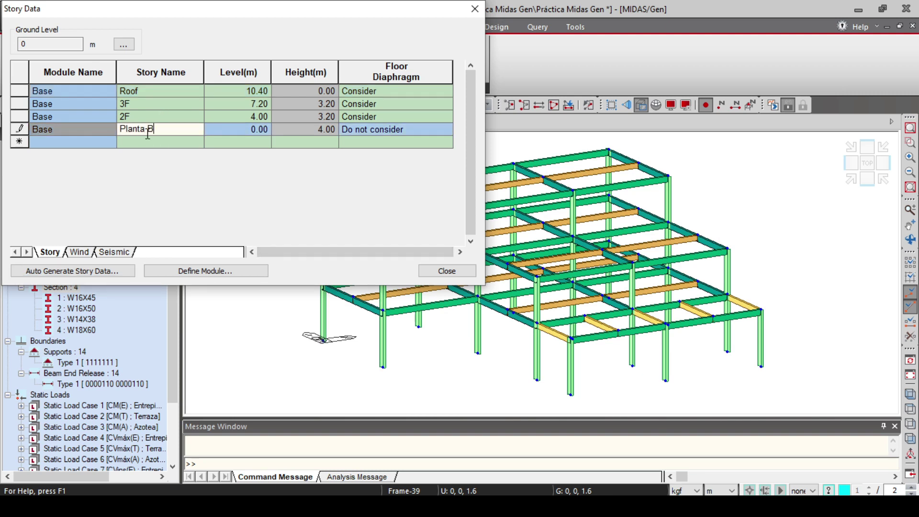
pyautogui.write('aja')
pyautogui.click(139, 116)
pyautogui.write('Primer')
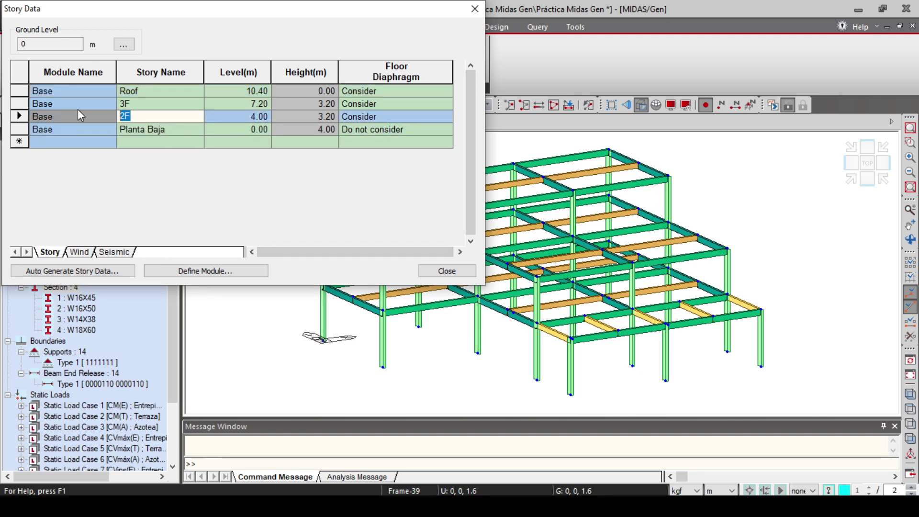
pyautogui.write(' Nivel')
pyautogui.click(134, 103)
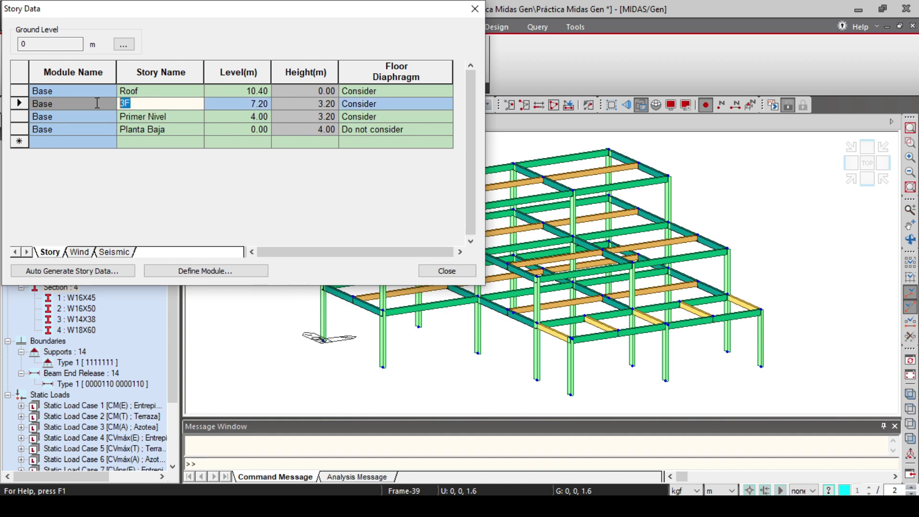
pyautogui.write('Segundo Nivel')
pyautogui.press('Up')
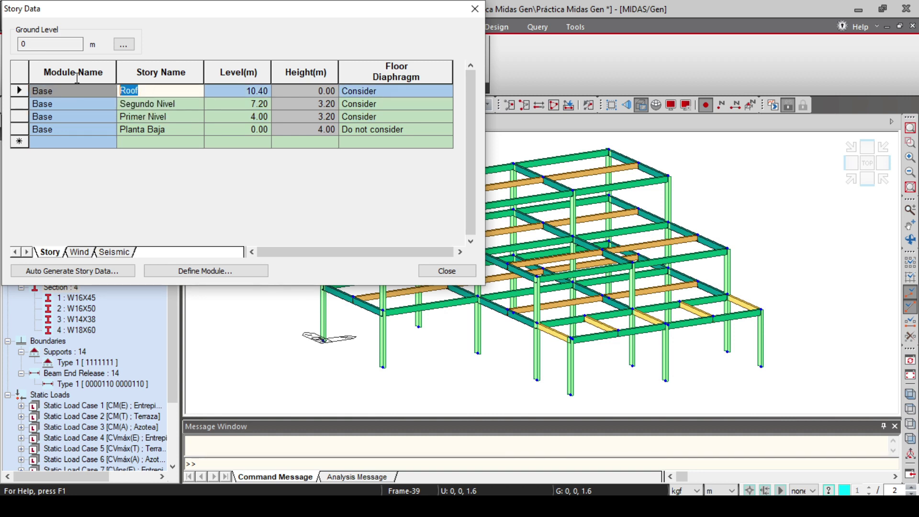
pyautogui.write('Azotea')
pyautogui.click(175, 101)
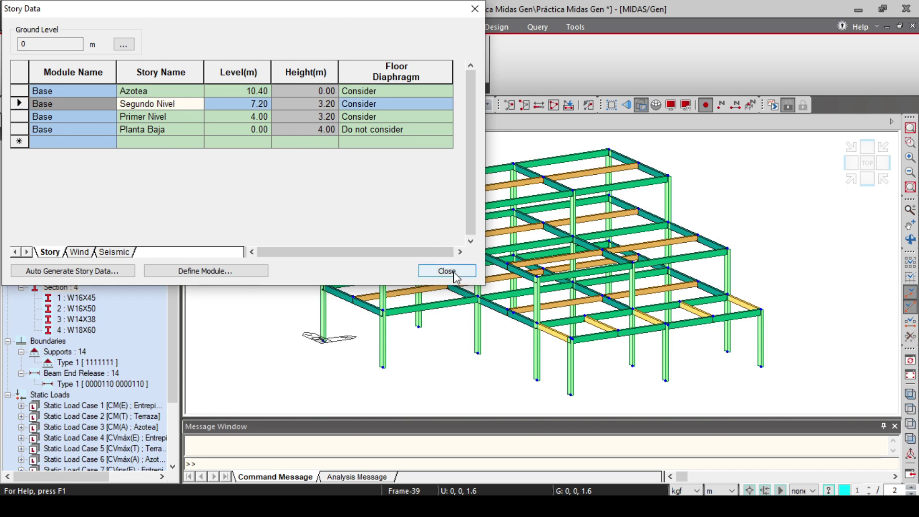
pyautogui.click(447, 271)
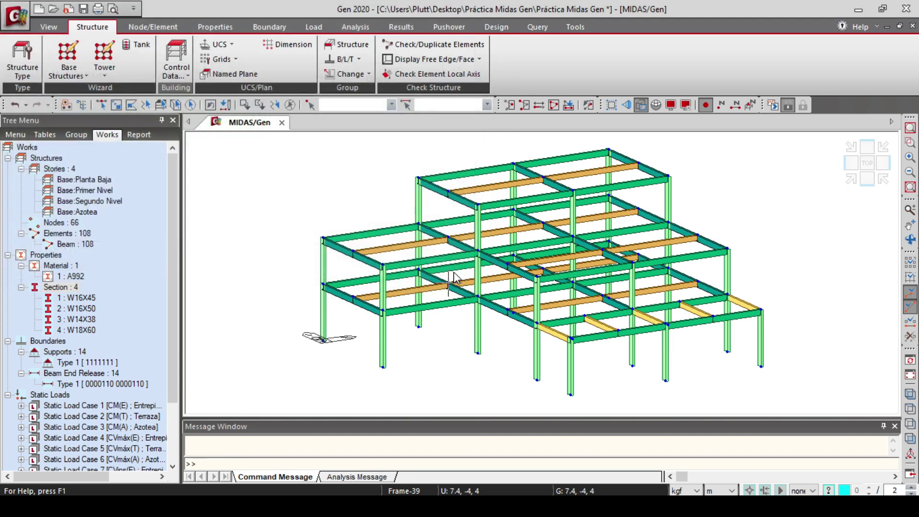
# Activate by story identity only the floor of Segundo Nivel
pyautogui.click(574, 103)
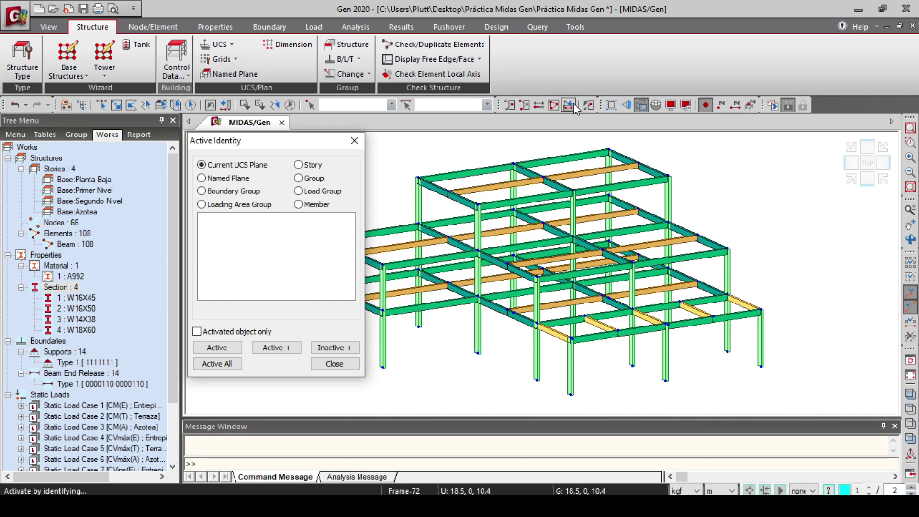
pyautogui.click(305, 167)
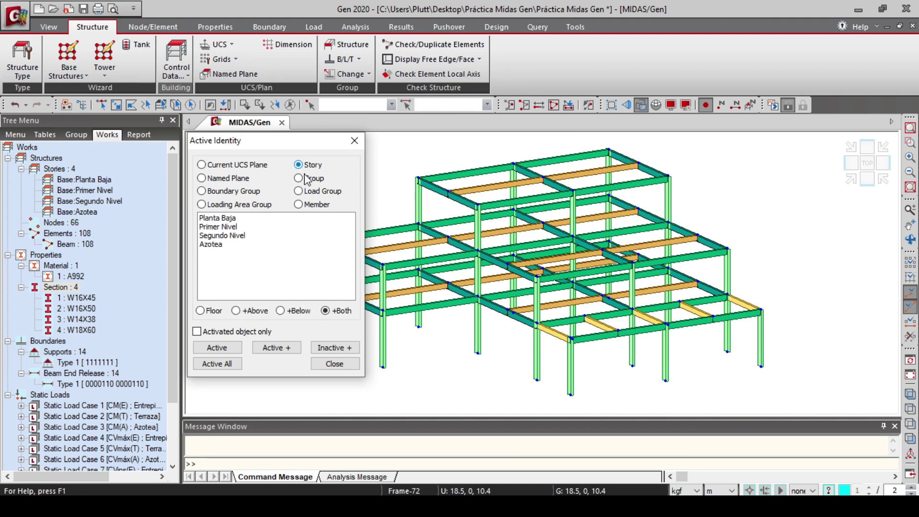
pyautogui.click(232, 236)
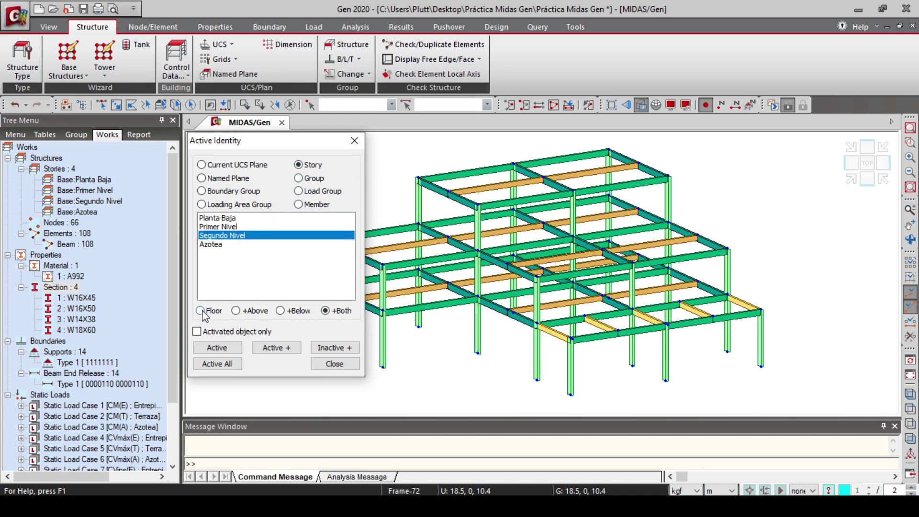
pyautogui.click(217, 348)
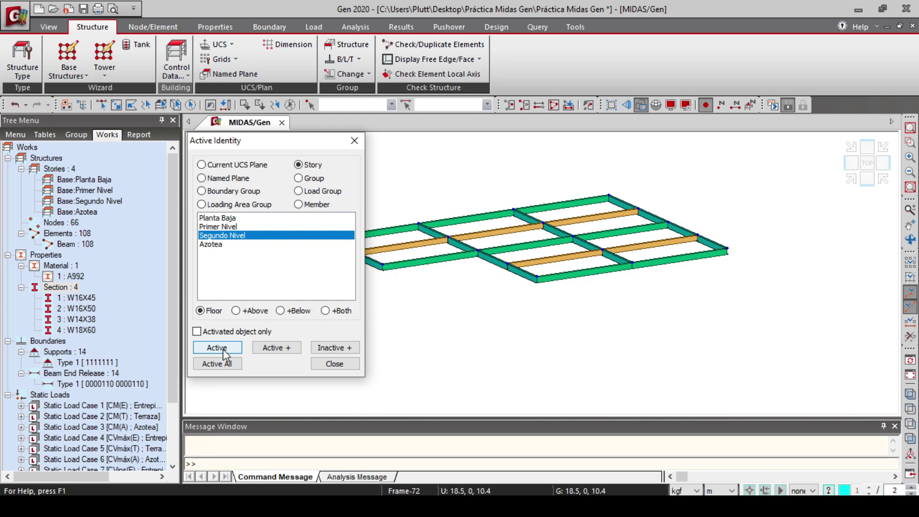
# Display Segundo Nivel with the columns above, with those below and with both, and restore the whole frame
pyautogui.click(235, 311)
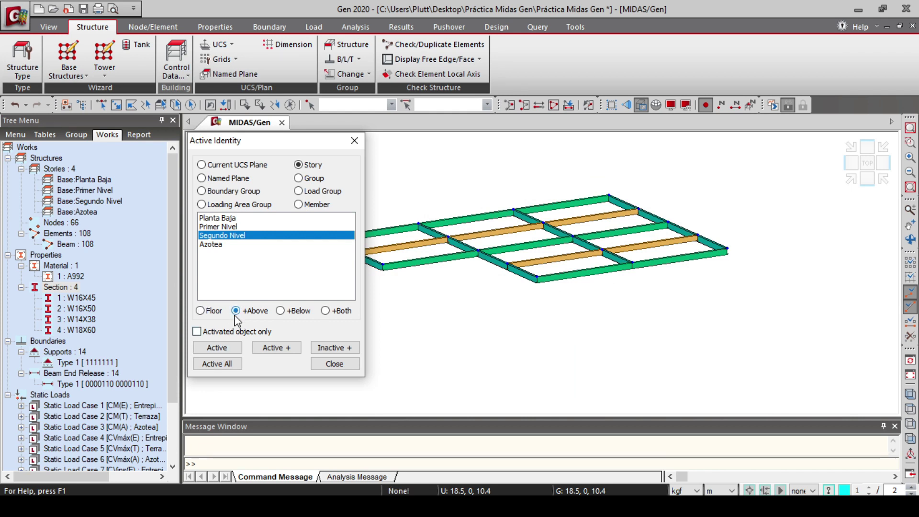
pyautogui.click(228, 350)
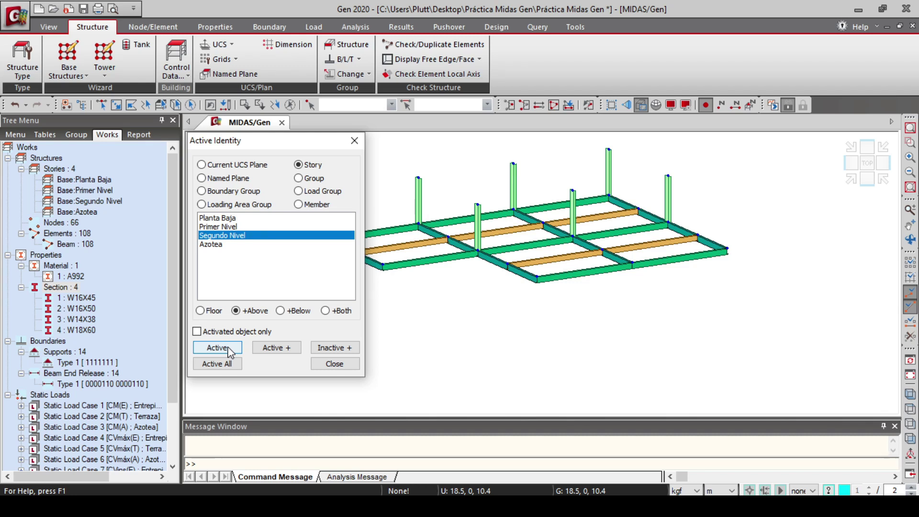
pyautogui.click(280, 311)
pyautogui.click(225, 349)
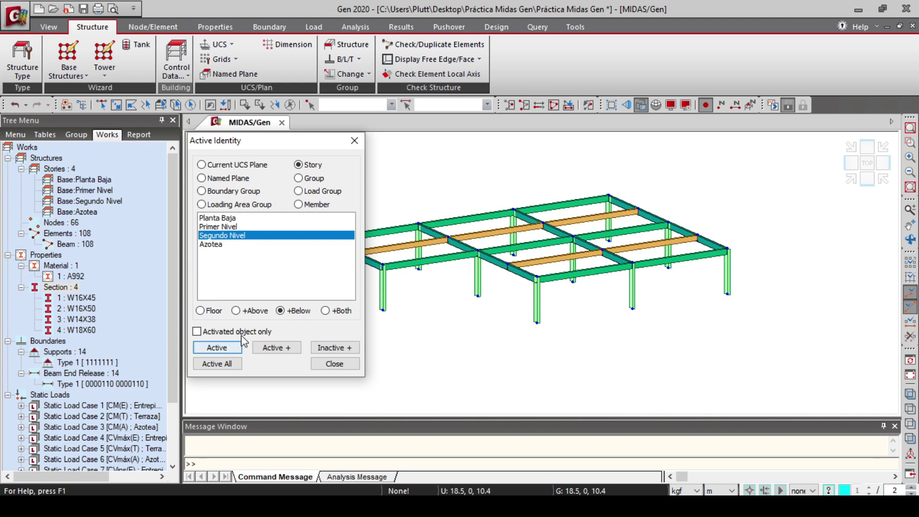
pyautogui.click(325, 310)
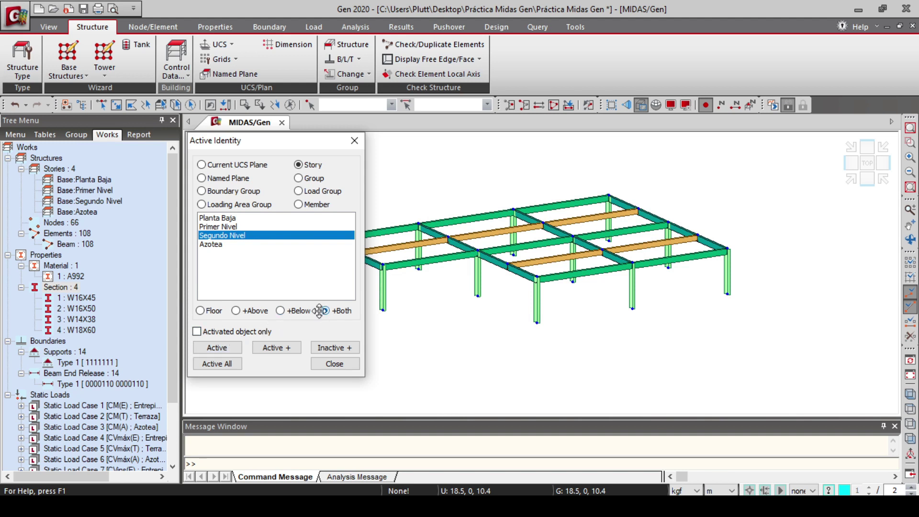
pyautogui.click(225, 350)
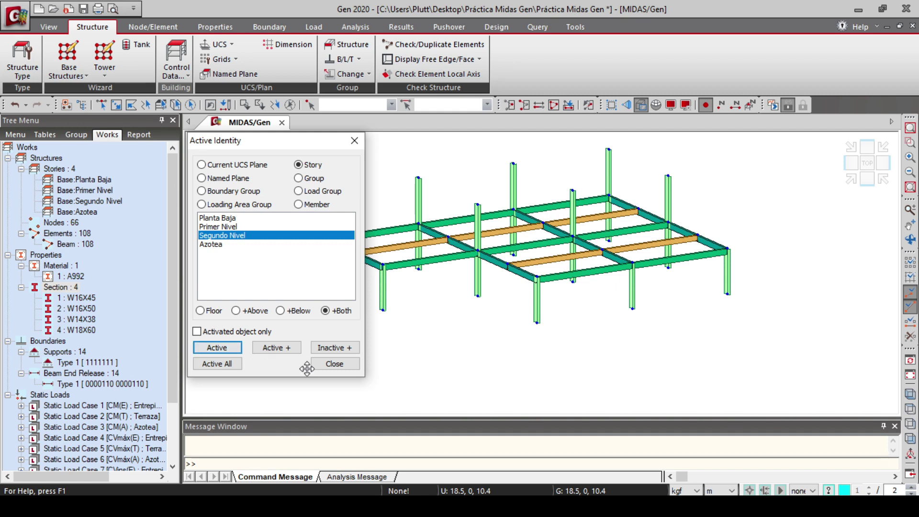
pyautogui.click(340, 368)
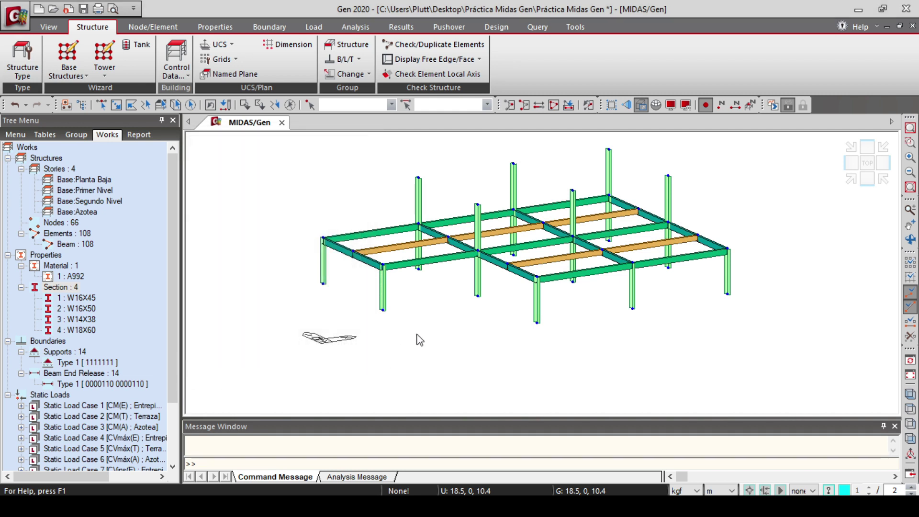
pyautogui.click(554, 106)
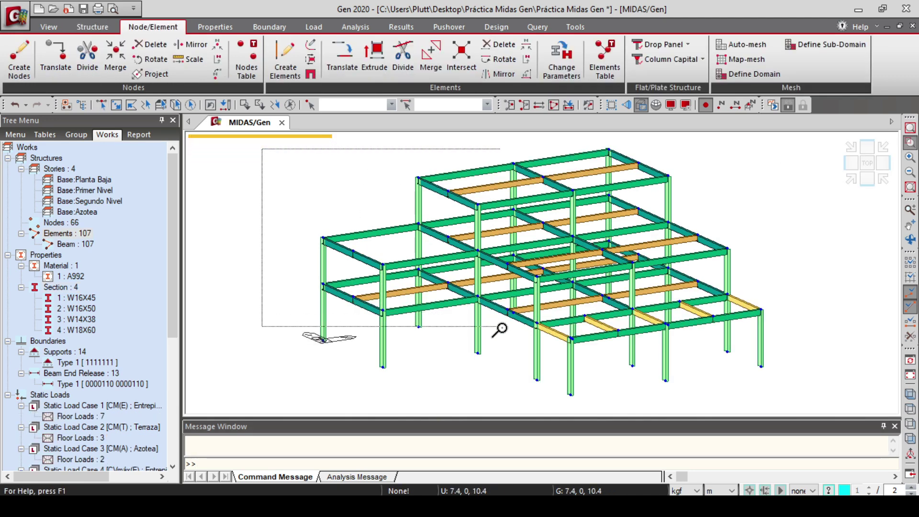
# Set the element snap division to 3 so that points along the beams snap at thirds
pyautogui.scroll(3, 509, 329)
pyautogui.moveTo(419, 255); pyautogui.dragTo(318, 276, button='middle')
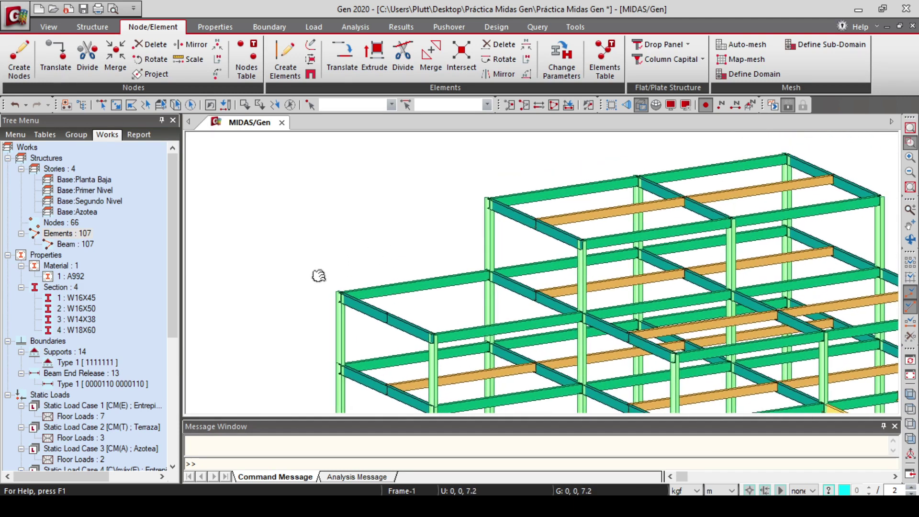
pyautogui.click(102, 105)
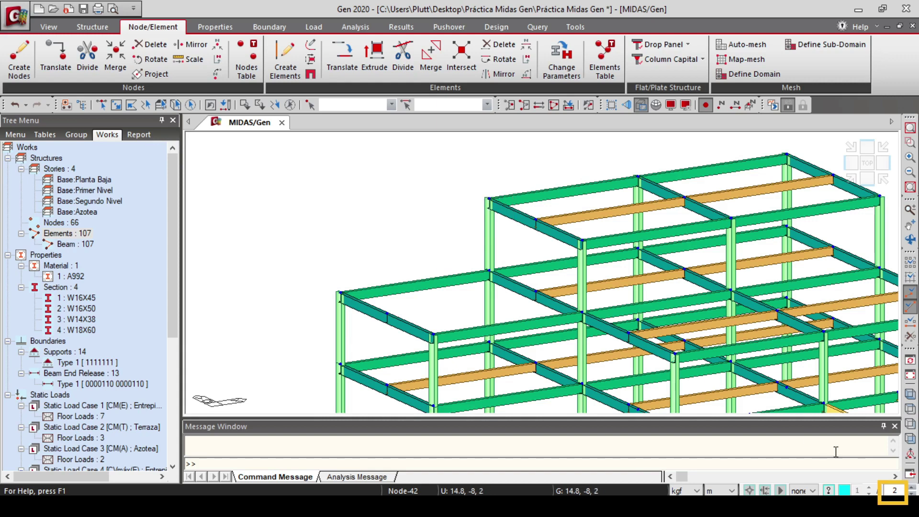
pyautogui.click(902, 490)
pyautogui.press('BackSpace')
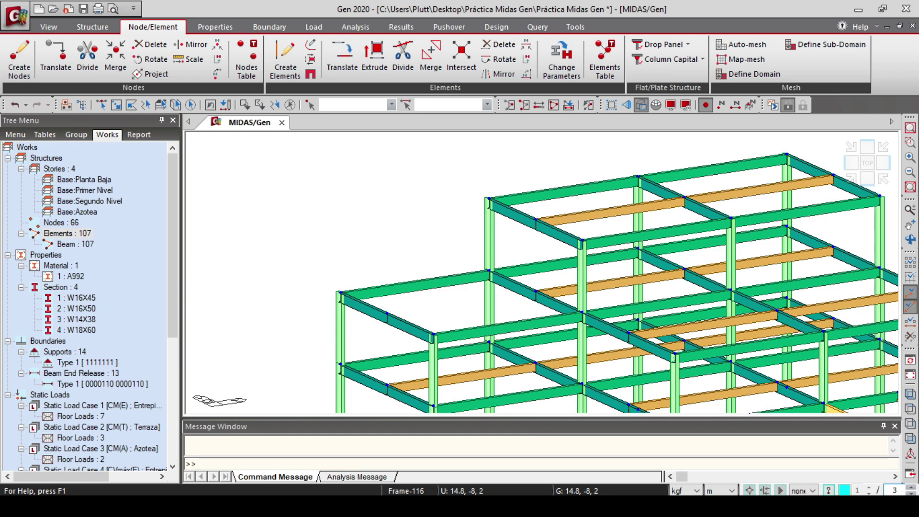
pyautogui.press('Return')
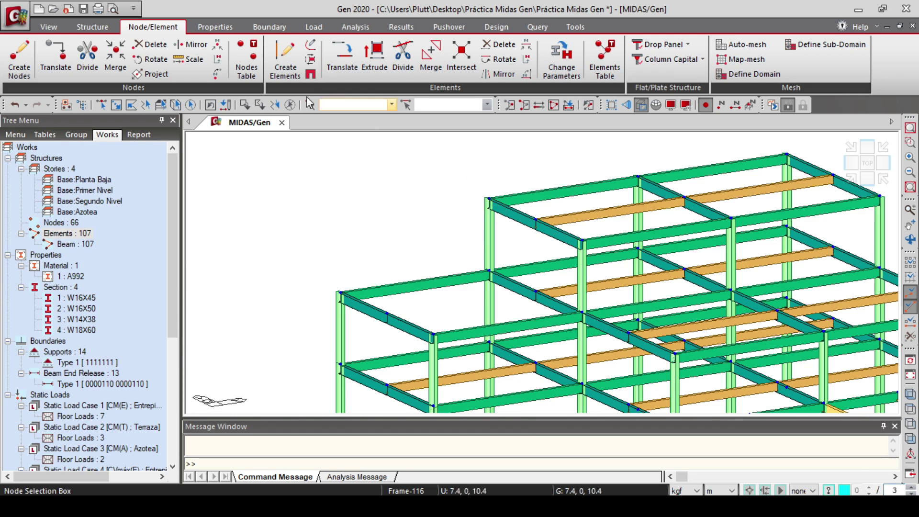
# Create a W14X38 A992 beam across the open Segundo Nivel end bay, joining the one-third points of its two opposite beams
pyautogui.click(277, 73)
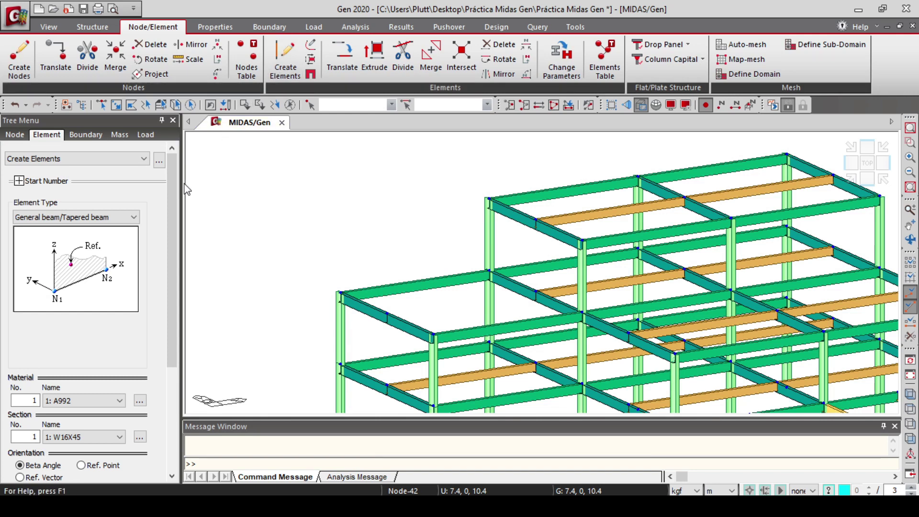
pyautogui.moveTo(177, 198); pyautogui.dragTo(174, 294)
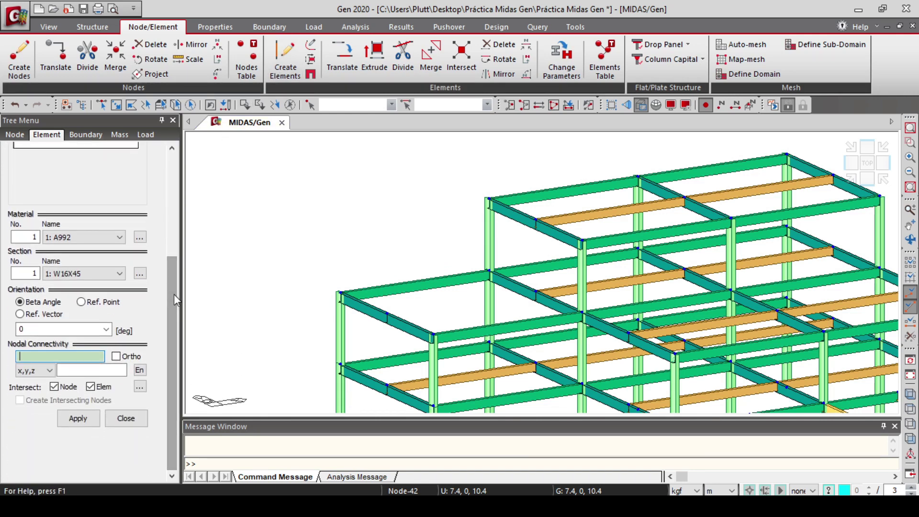
pyautogui.click(91, 275)
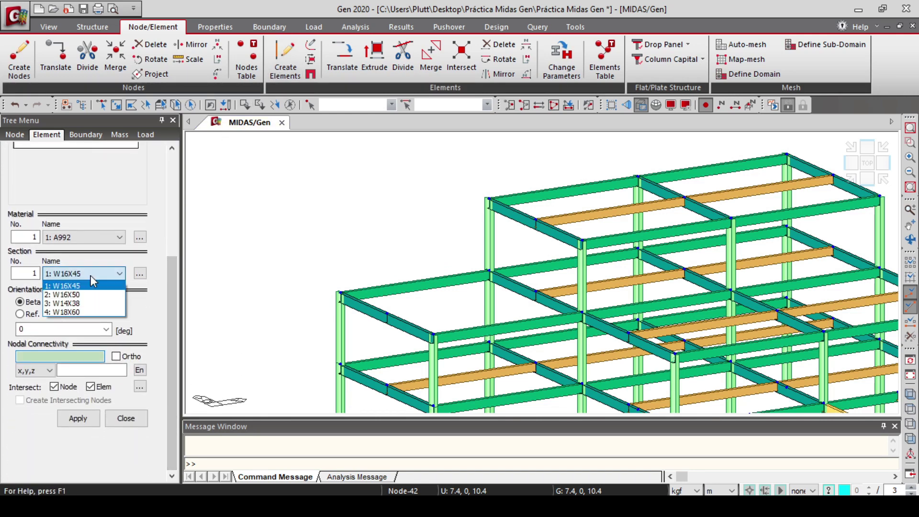
pyautogui.click(96, 304)
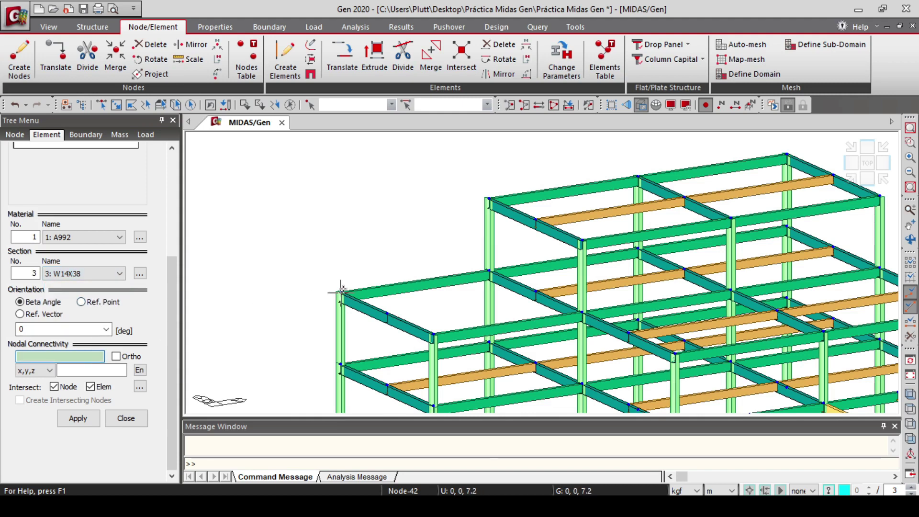
pyautogui.click(401, 284)
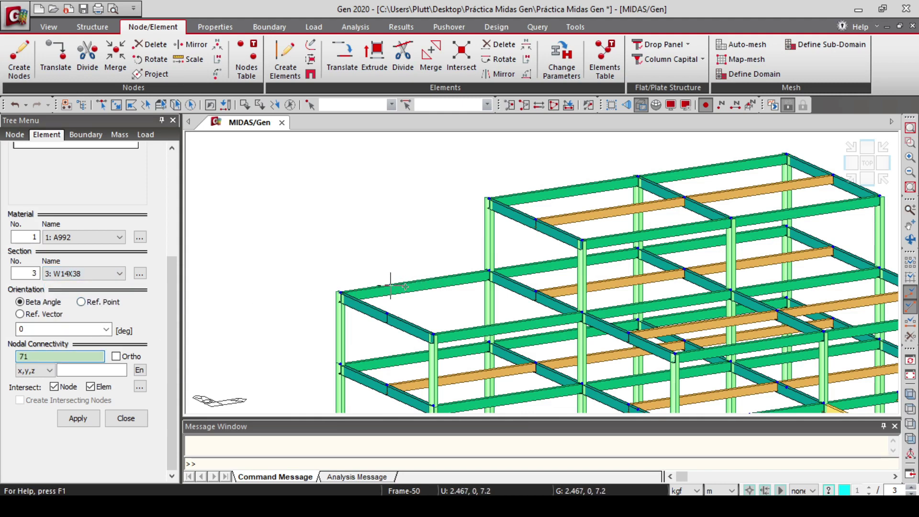
pyautogui.click(482, 328)
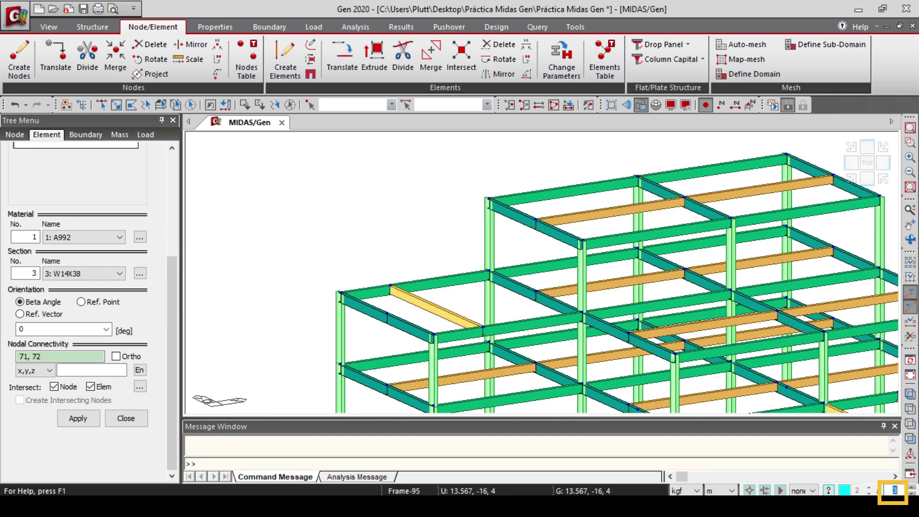
# Set the element snap division to 2, create a parallel W14X38 beam between the midpoints of the remaining beam segments, and close Create Elements
pyautogui.write('2')
pyautogui.press('Return')
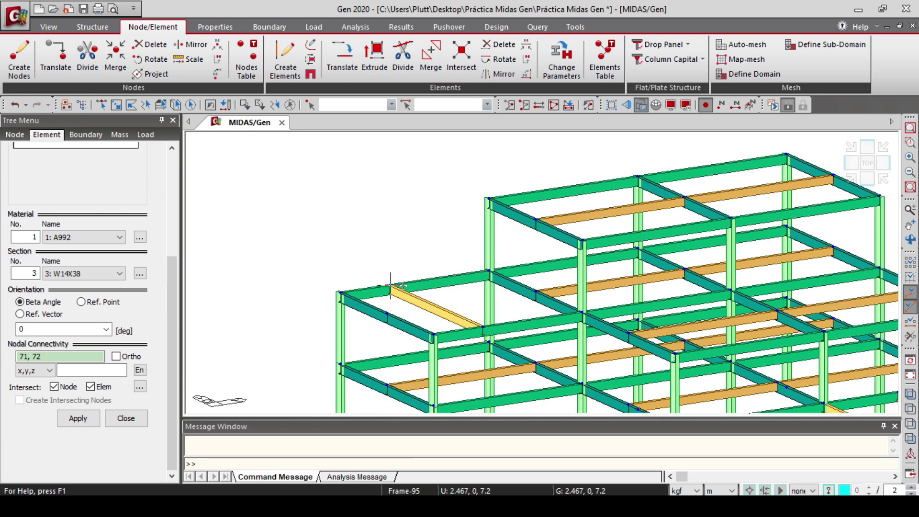
pyautogui.click(440, 277)
pyautogui.click(521, 325)
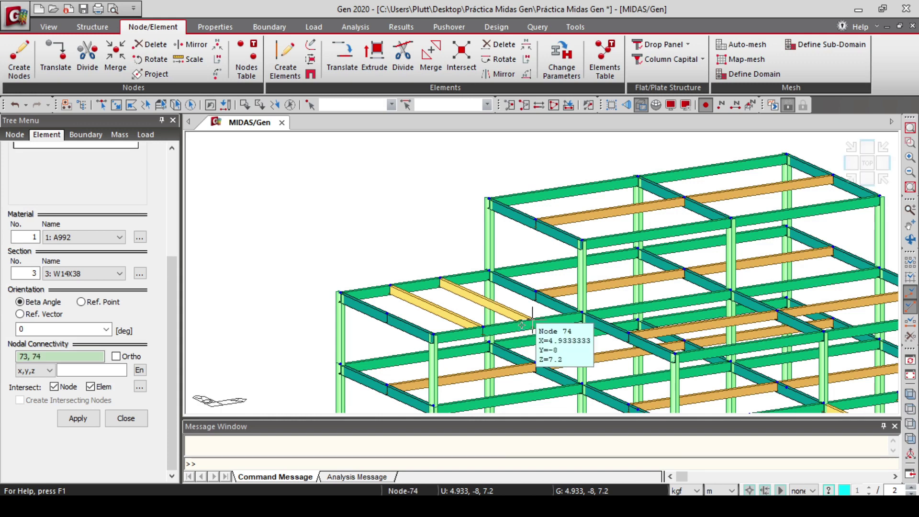
pyautogui.click(138, 421)
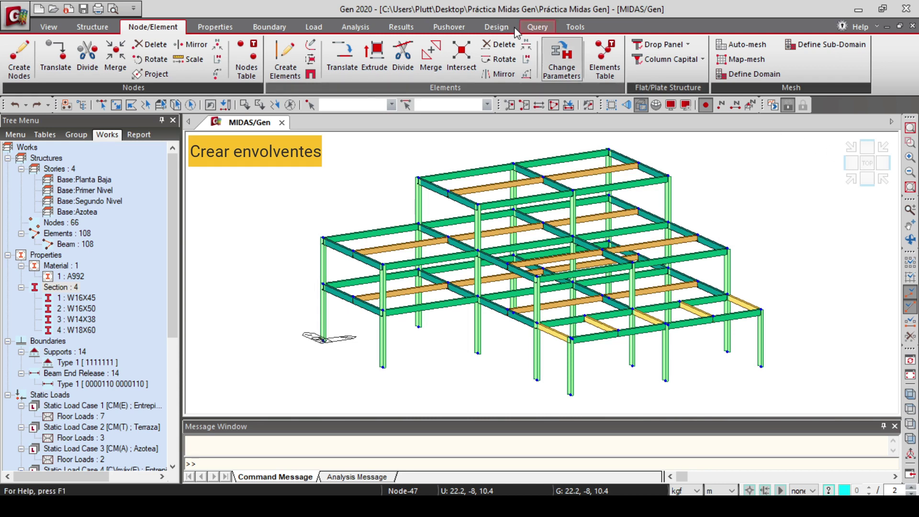
# Add an active general load combination named Envolvente, of type Envelope, with the description Grav + S1
pyautogui.click(409, 29)
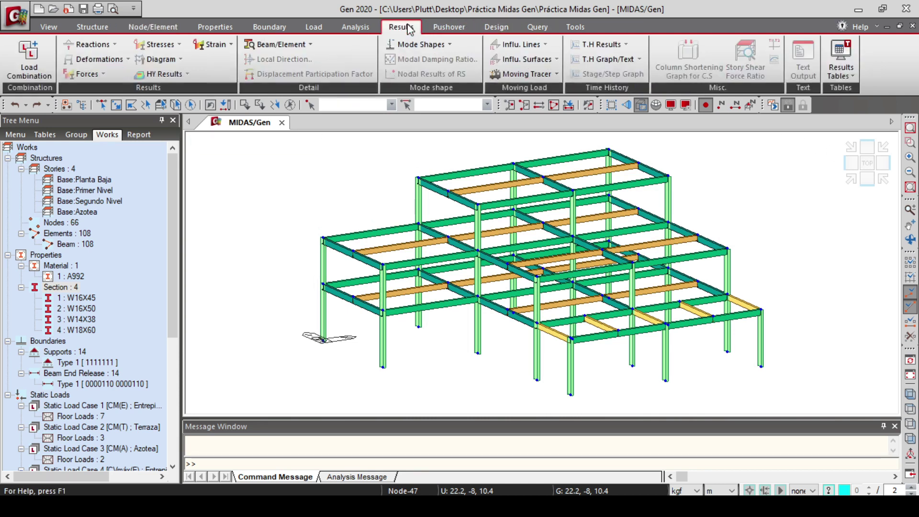
pyautogui.click(38, 77)
pyautogui.click(93, 106)
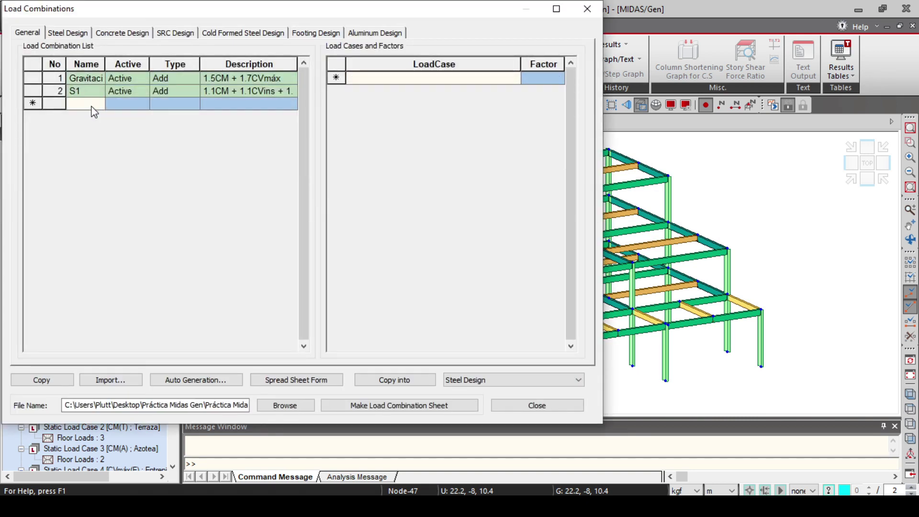
pyautogui.write('Envolvente')
pyautogui.click(123, 104)
pyautogui.click(144, 105)
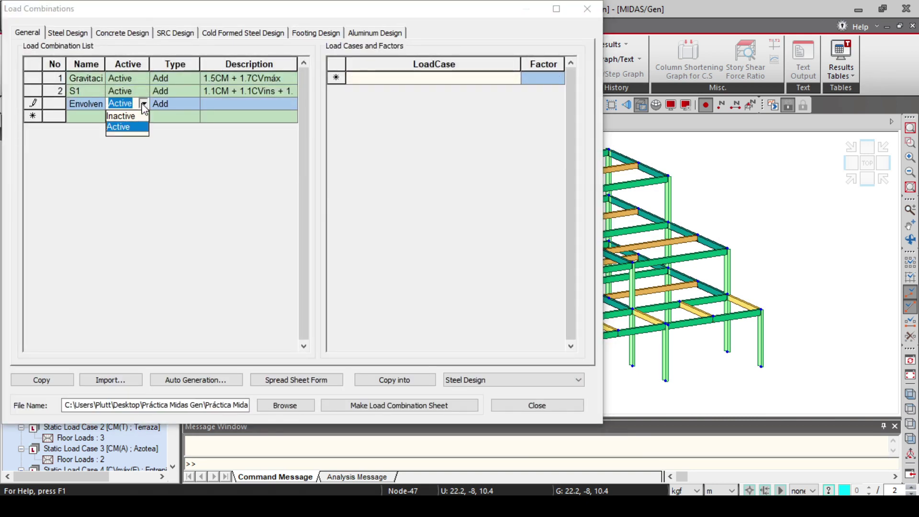
pyautogui.click(163, 104)
pyautogui.click(194, 104)
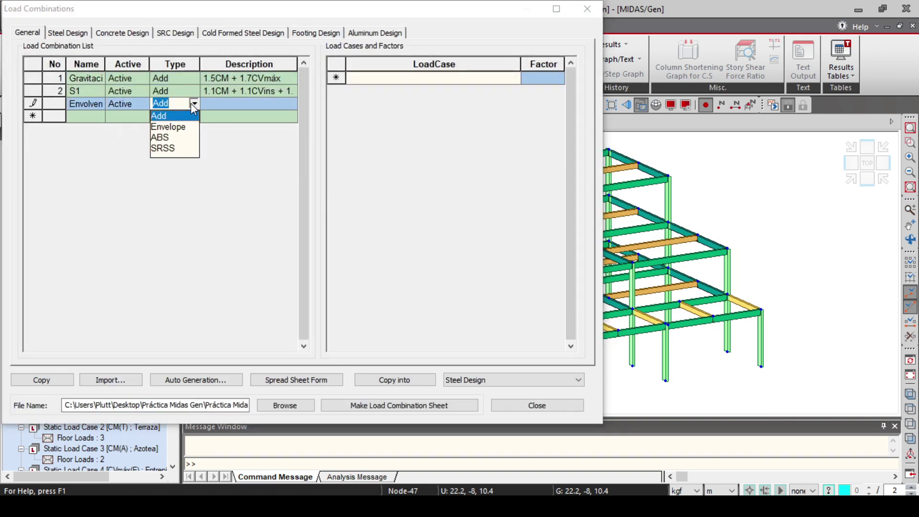
pyautogui.click(179, 129)
pyautogui.click(261, 105)
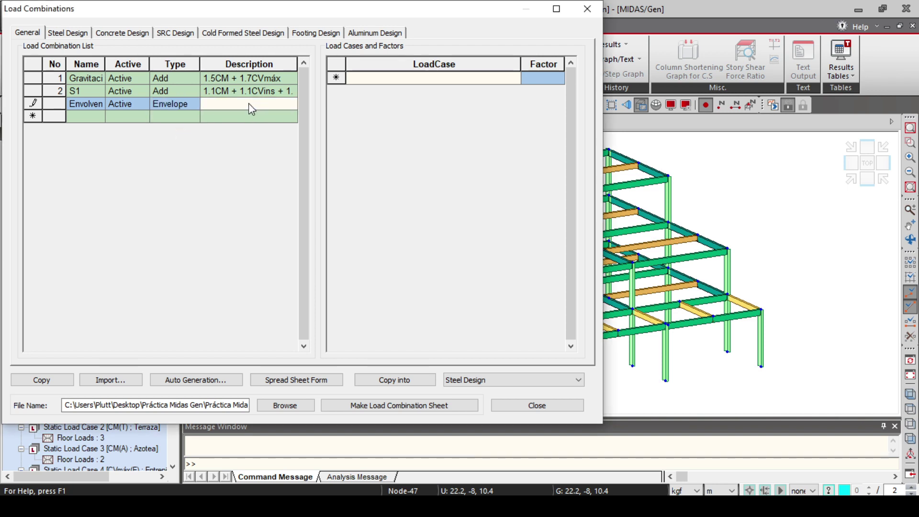
pyautogui.write('Grav + S1')
# Include the Gravitacional and S1 combinations in the envelope with a factor of 1.0 each, and close Load Combinations
pyautogui.click(436, 79)
pyautogui.click(515, 78)
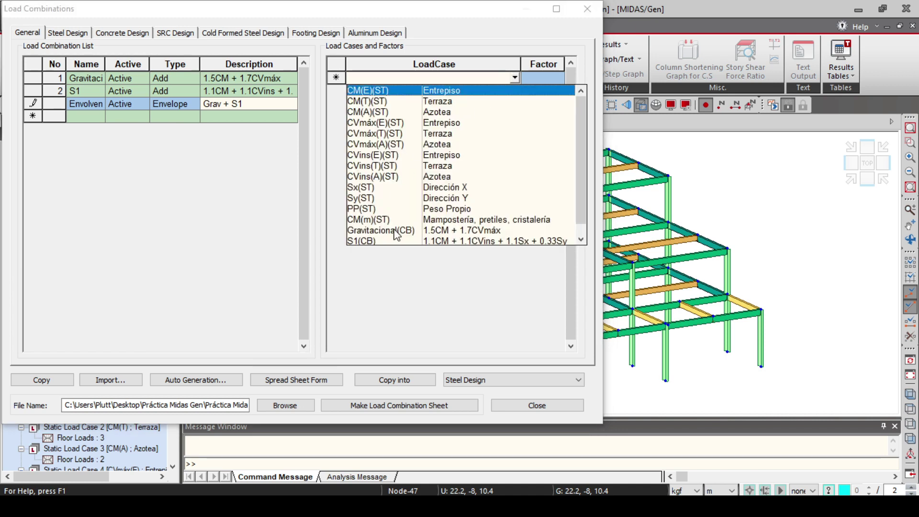
pyautogui.click(398, 235)
pyautogui.click(538, 90)
pyautogui.click(515, 91)
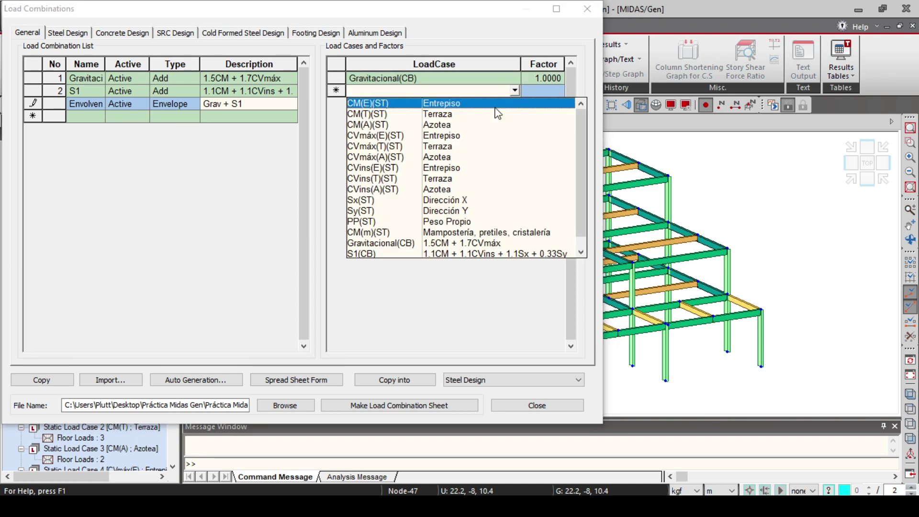
pyautogui.click(368, 255)
pyautogui.click(552, 91)
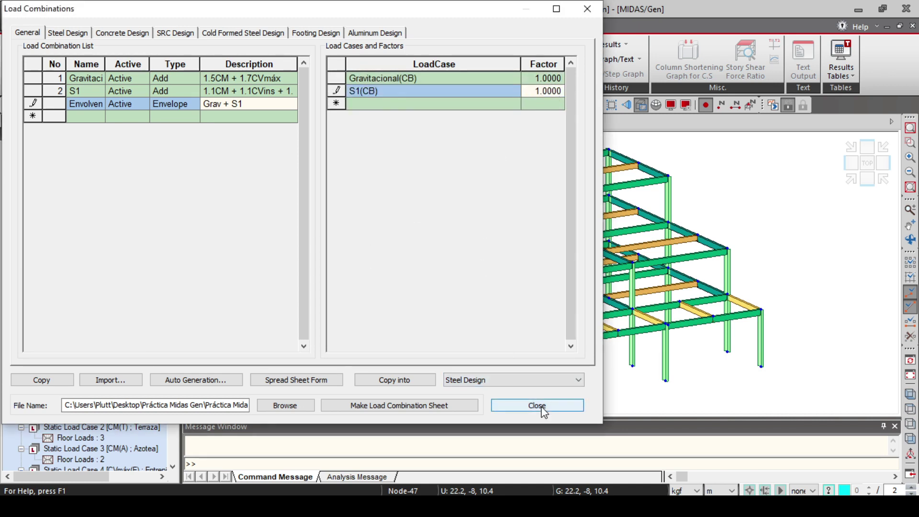
pyautogui.click(86, 116)
pyautogui.click(87, 104)
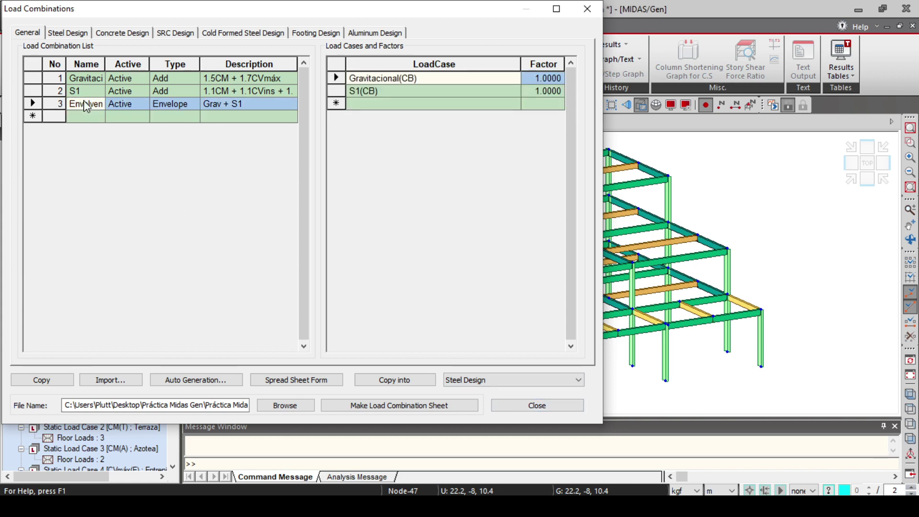
pyautogui.click(537, 405)
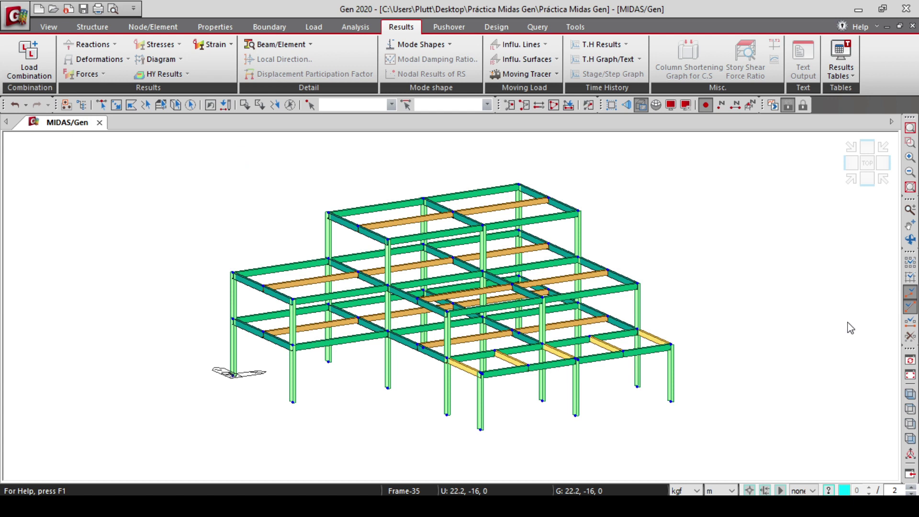
# Show the hidden Tree Menu, Tree Menu 2 and Message Window
pyautogui.rightClick(914, 122)
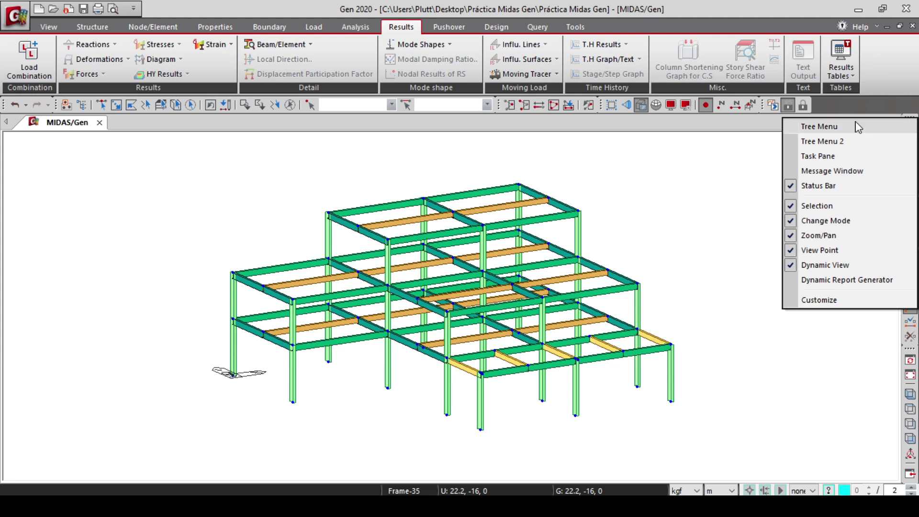
pyautogui.click(819, 126)
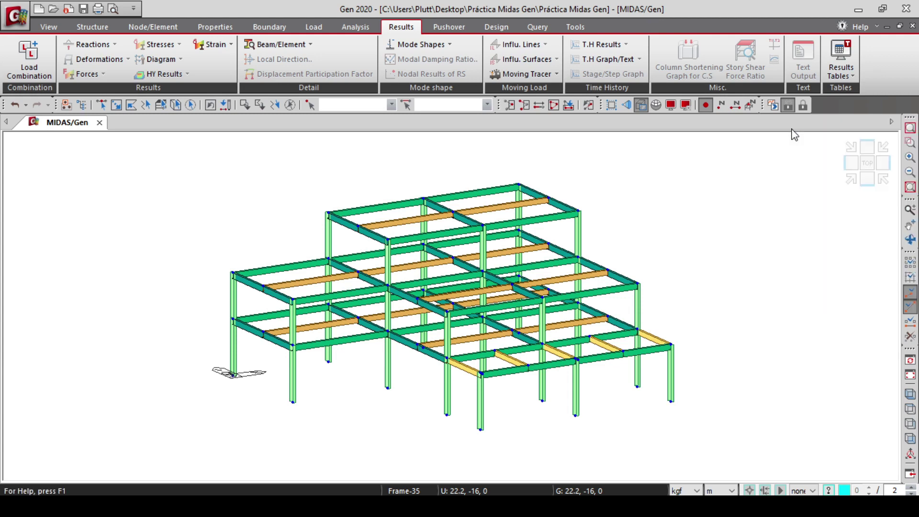
pyautogui.rightClick(908, 114)
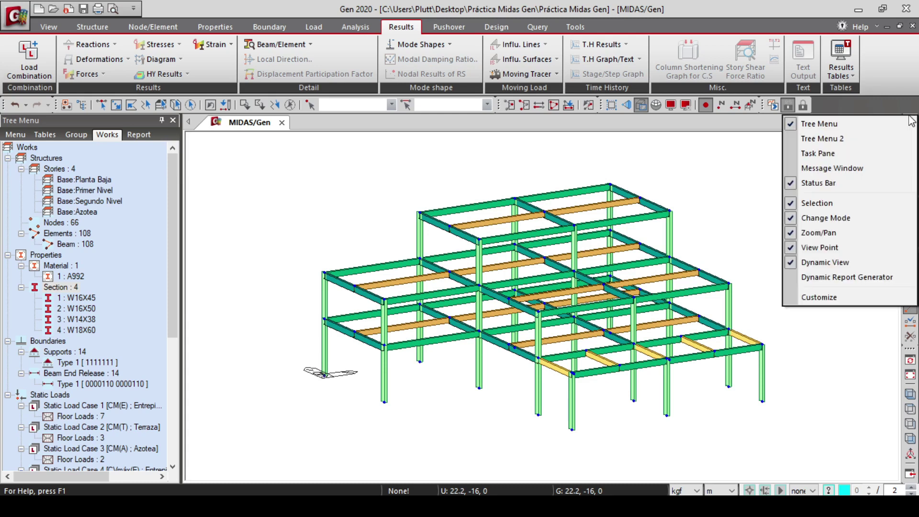
pyautogui.click(819, 138)
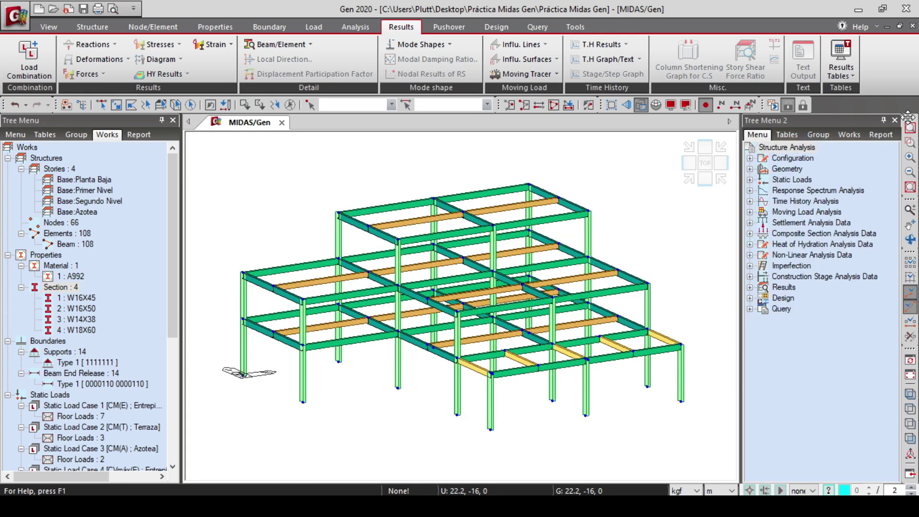
pyautogui.rightClick(911, 117)
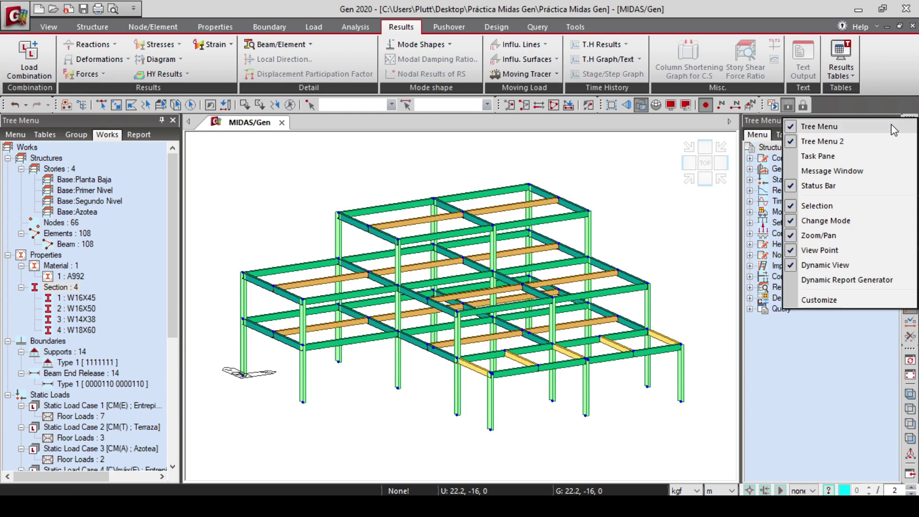
pyautogui.click(791, 172)
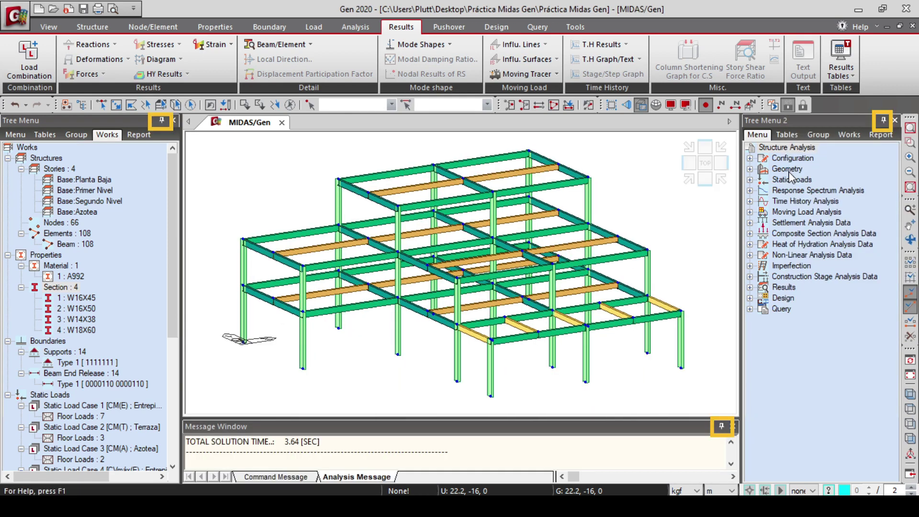
# Set Tree Menu 2, the Message Window and Tree Menu to hide automatically
pyautogui.click(884, 120)
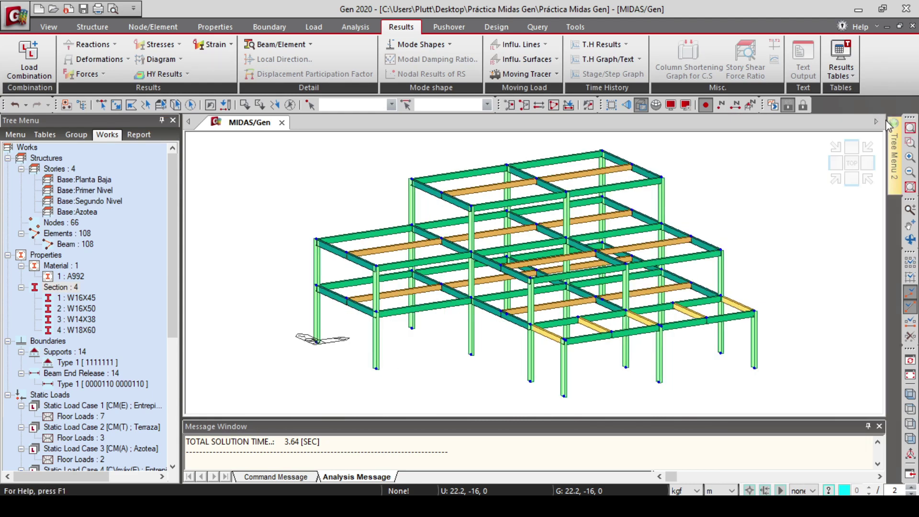
pyautogui.click(868, 426)
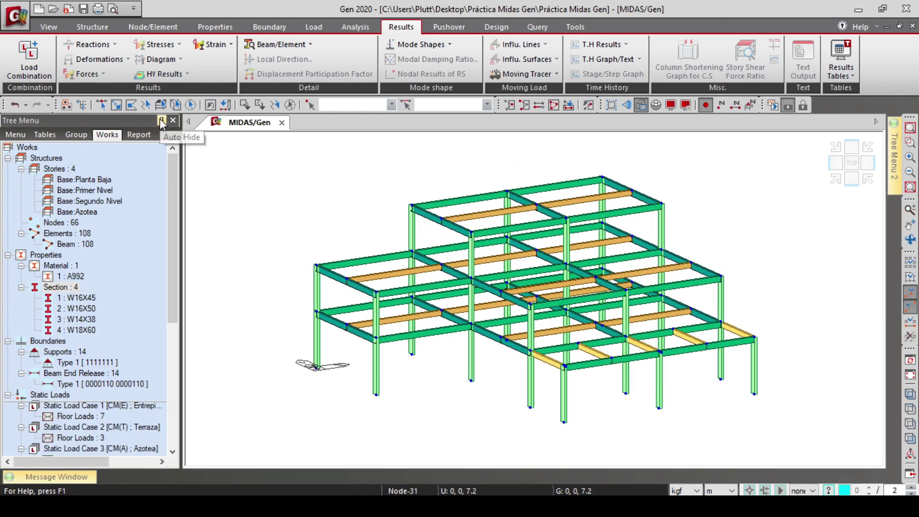
pyautogui.click(161, 120)
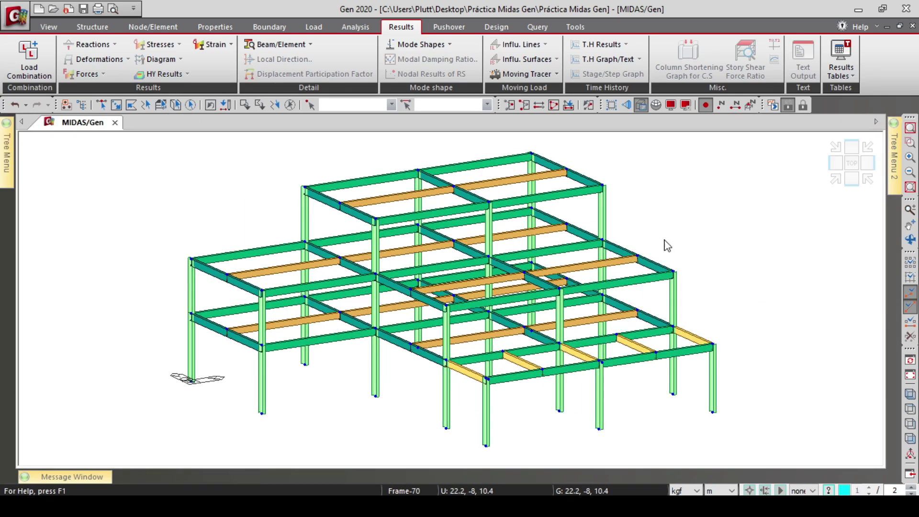
# Reveal the auto-hidden Tree Menu, Message Window and Tree Menu 2 in turn to view their contents
pyautogui.click(7, 153)
pyautogui.click(31, 135)
pyautogui.click(123, 134)
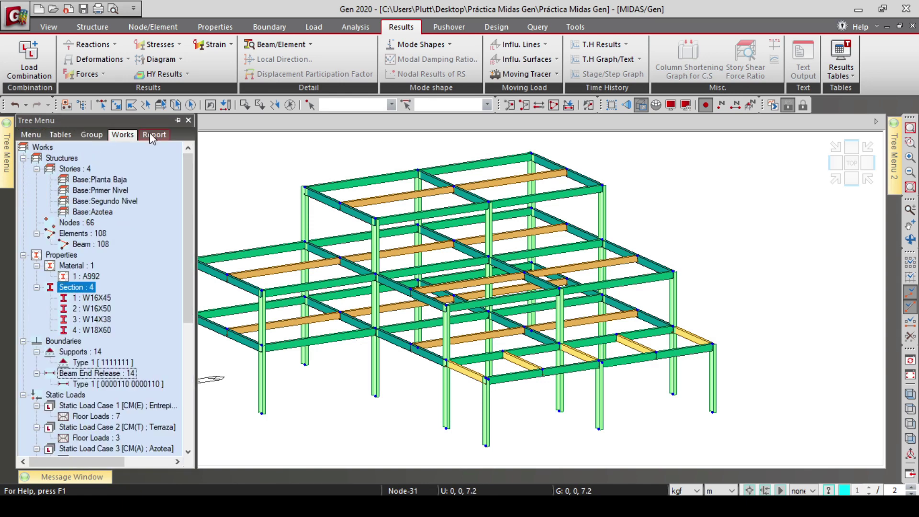
pyautogui.click(99, 480)
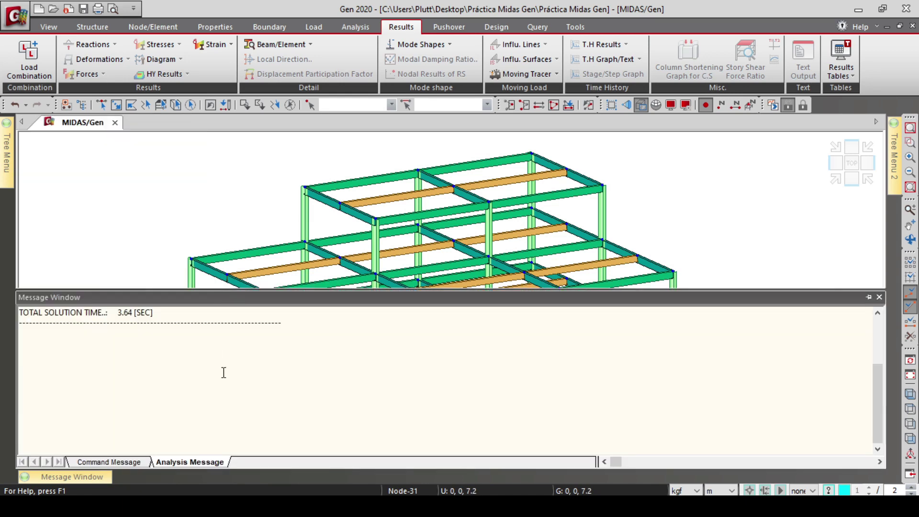
pyautogui.scroll(10, 221, 371)
pyautogui.click(894, 154)
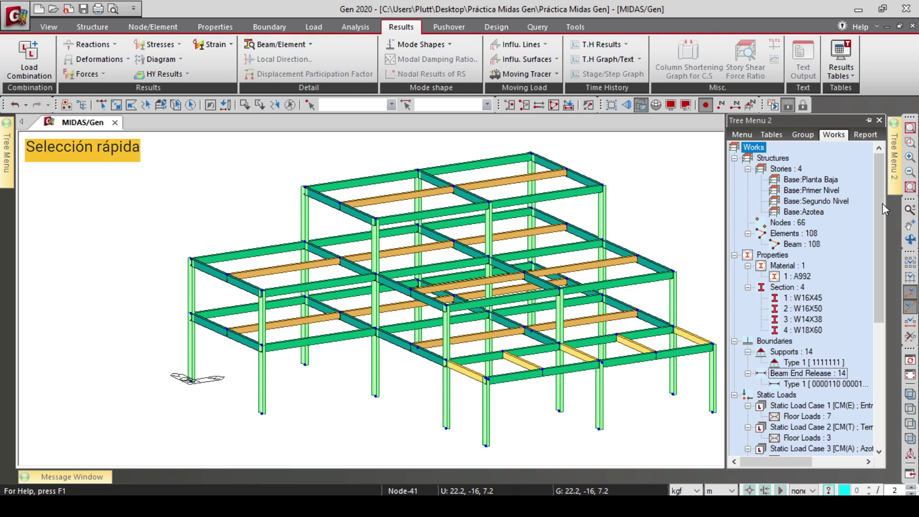
# Select model items from the works tree by material A992, by each steel section, by support type and by beam end release type
pyautogui.moveTo(883, 203); pyautogui.dragTo(880, 264)
pyautogui.click(797, 201)
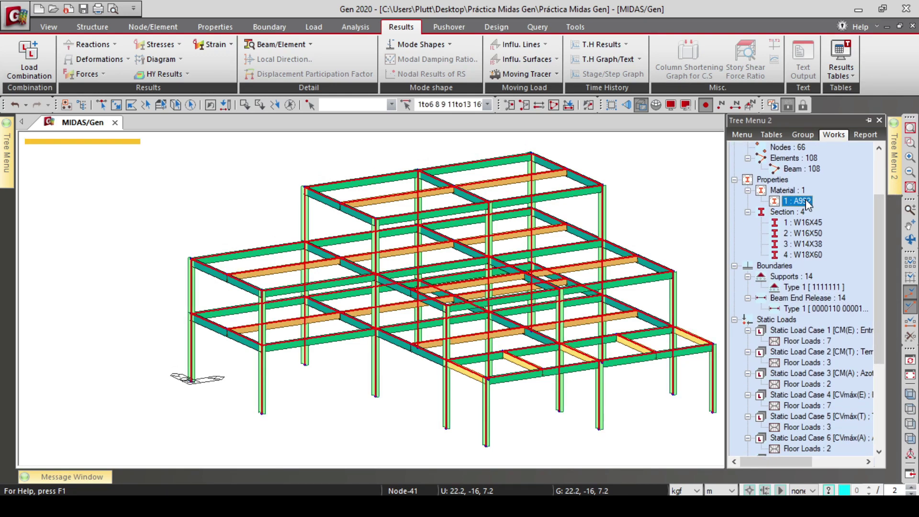
pyautogui.click(805, 223)
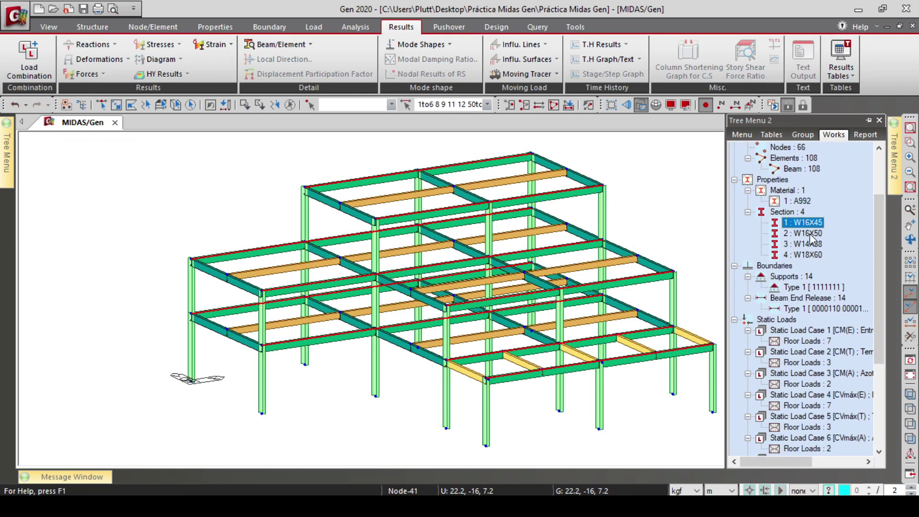
pyautogui.click(809, 234)
pyautogui.click(811, 244)
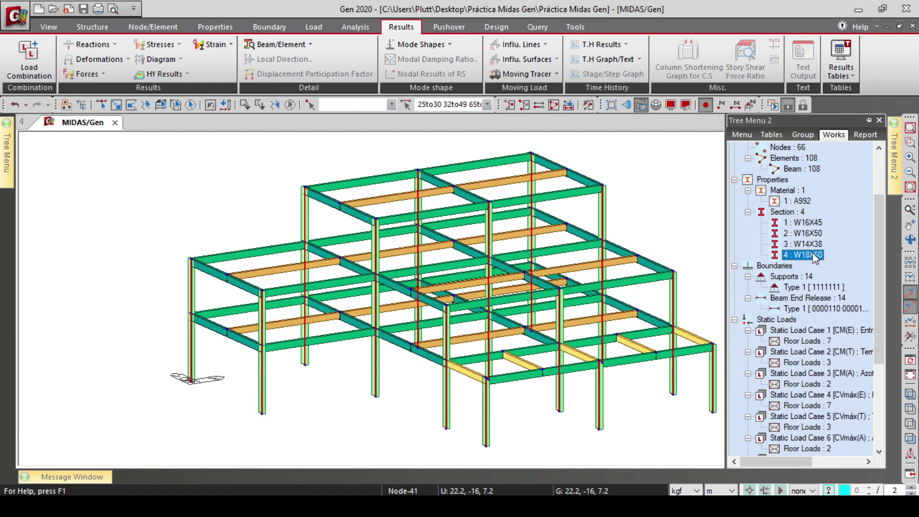
pyautogui.click(819, 288)
pyautogui.click(819, 309)
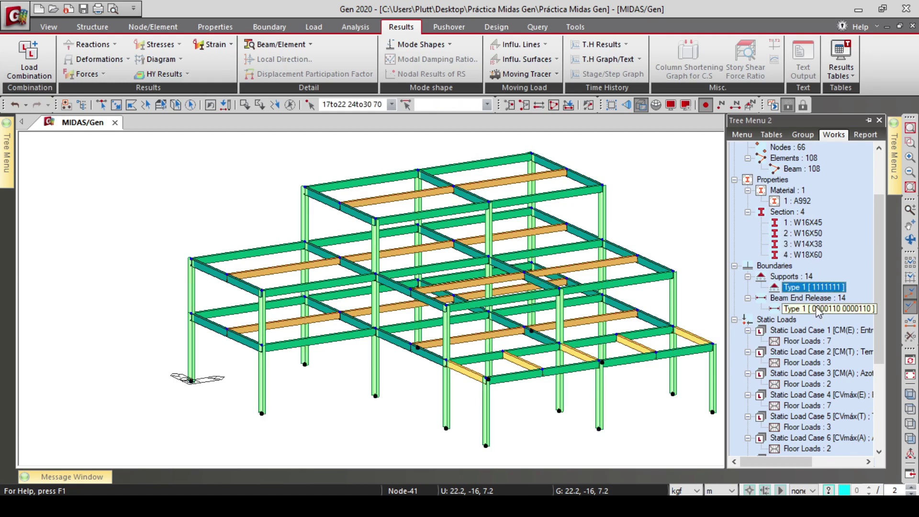
# Clear the selection and set the node number font to Segoe UI Light with a blue foreground in the display options
pyautogui.click(195, 205)
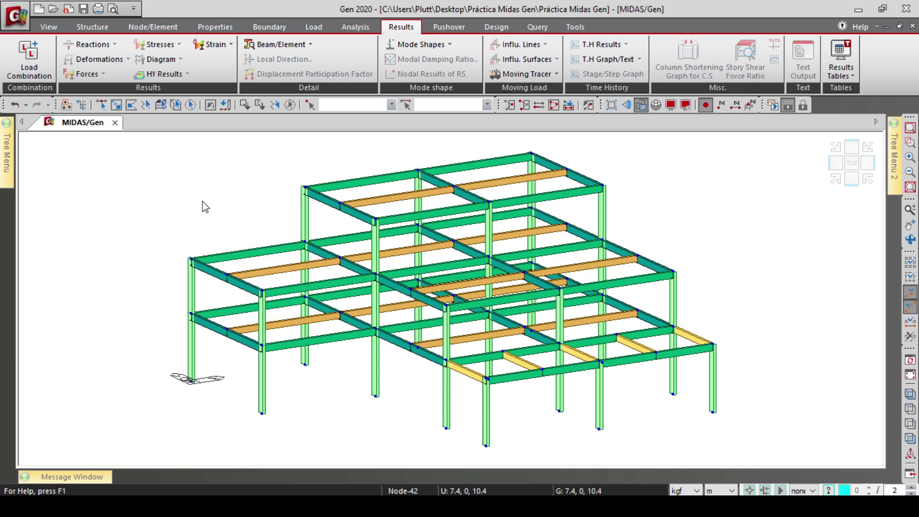
pyautogui.click(685, 107)
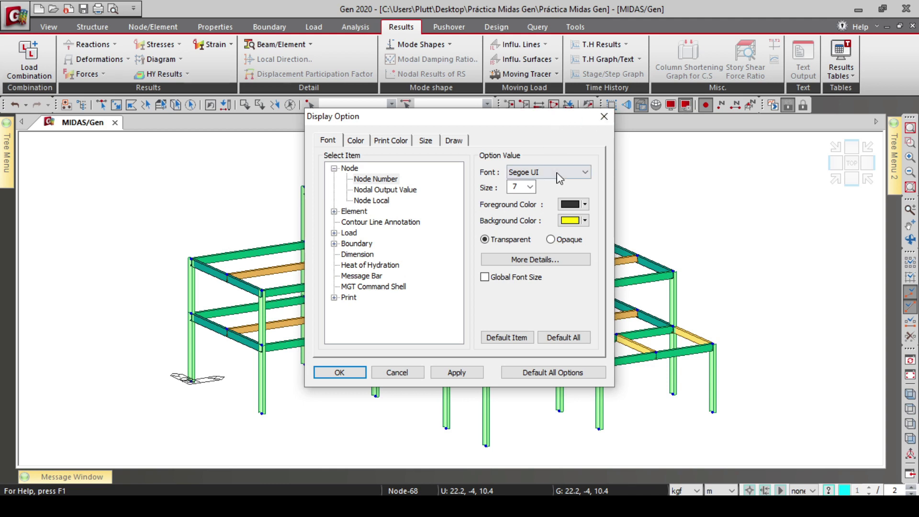
pyautogui.click(559, 173)
pyautogui.click(548, 213)
pyautogui.click(585, 204)
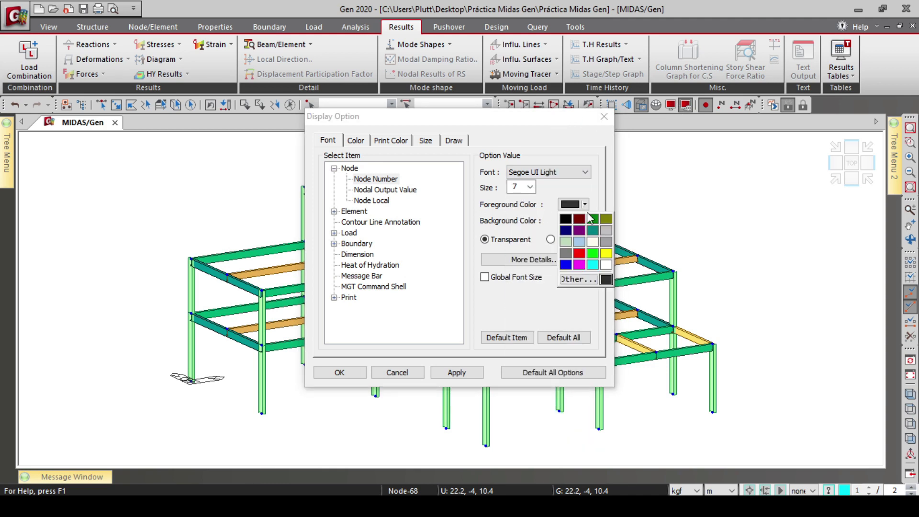
pyautogui.click(566, 264)
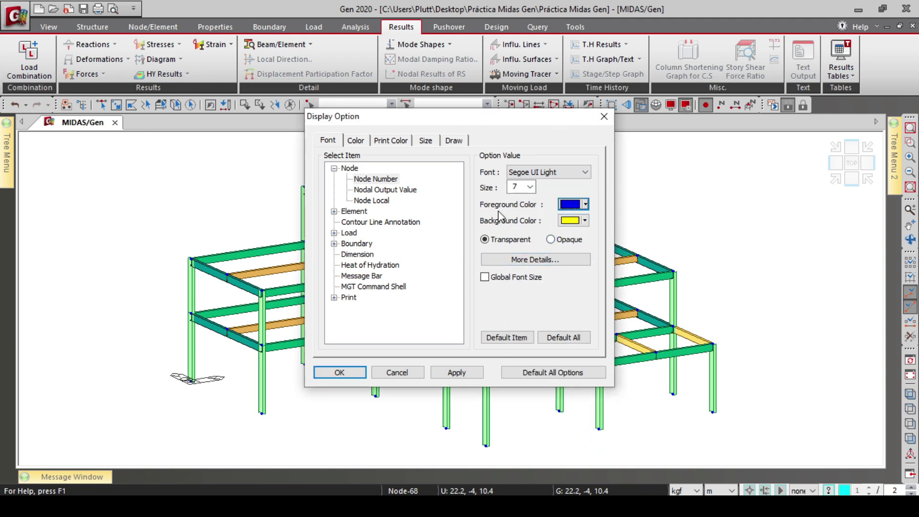
# Set the view's top background colour to light green and its bottom background colour to grey, applying both
pyautogui.click(357, 141)
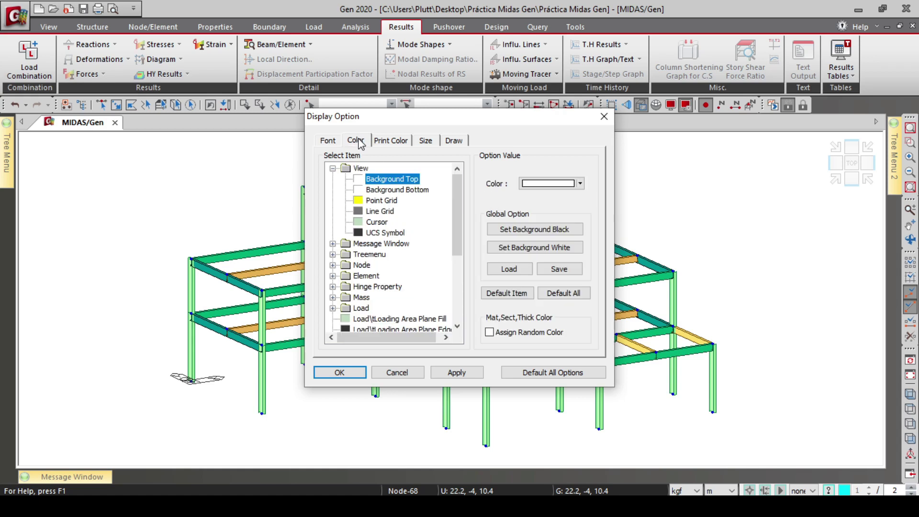
pyautogui.click(566, 185)
pyautogui.click(538, 225)
pyautogui.click(453, 375)
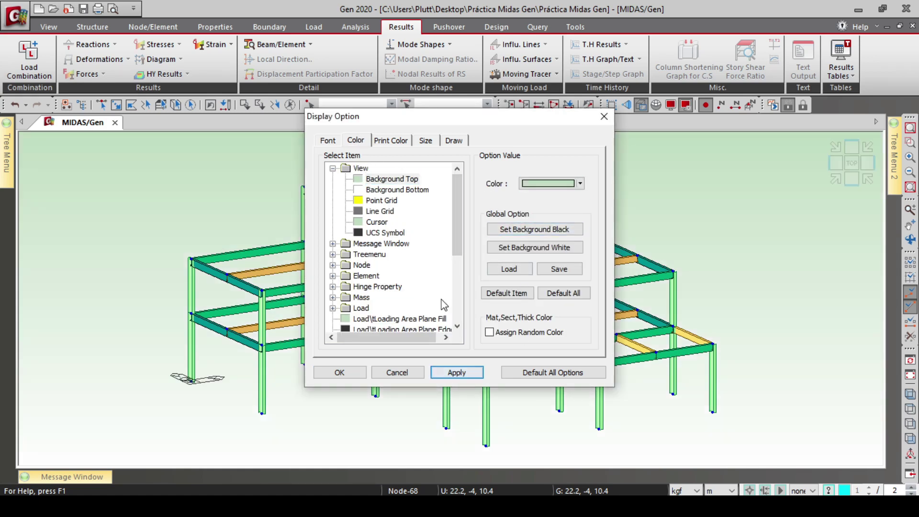
pyautogui.click(398, 190)
pyautogui.click(580, 184)
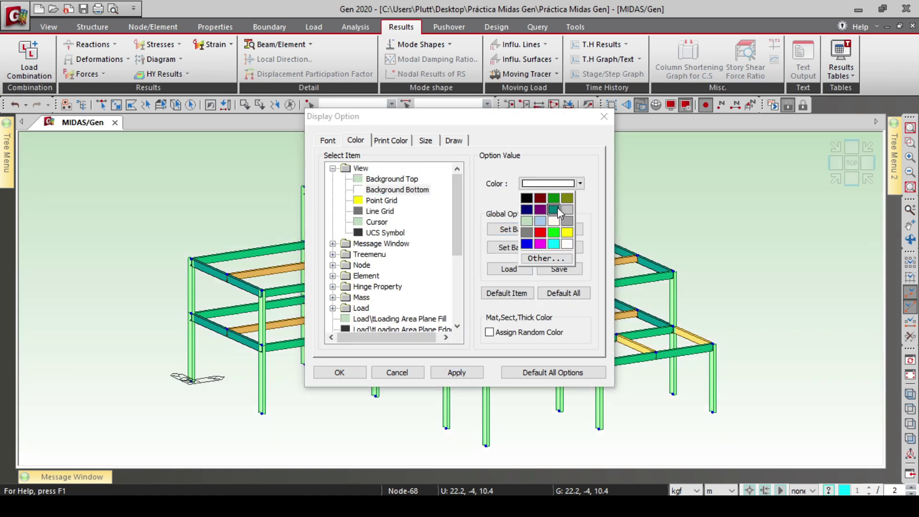
pyautogui.click(527, 232)
pyautogui.click(457, 373)
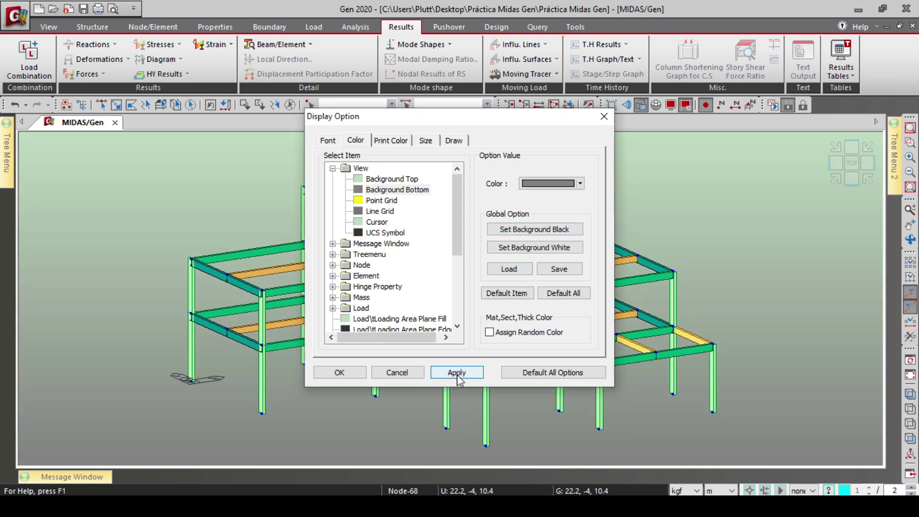
# Set the Message Window background colour to bright green and accept the display options
pyautogui.click(367, 221)
pyautogui.moveTo(457, 215); pyautogui.dragTo(457, 241)
pyautogui.click(332, 191)
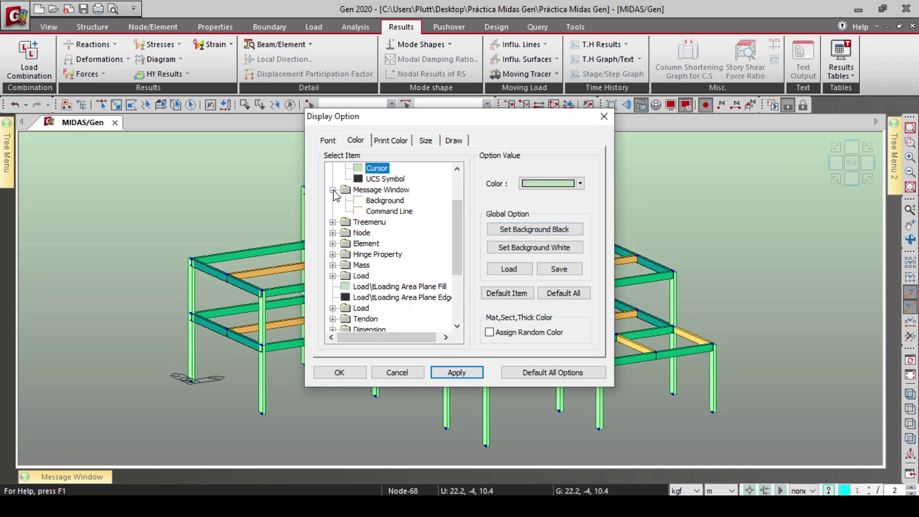
pyautogui.click(385, 200)
pyautogui.click(580, 183)
pyautogui.click(556, 225)
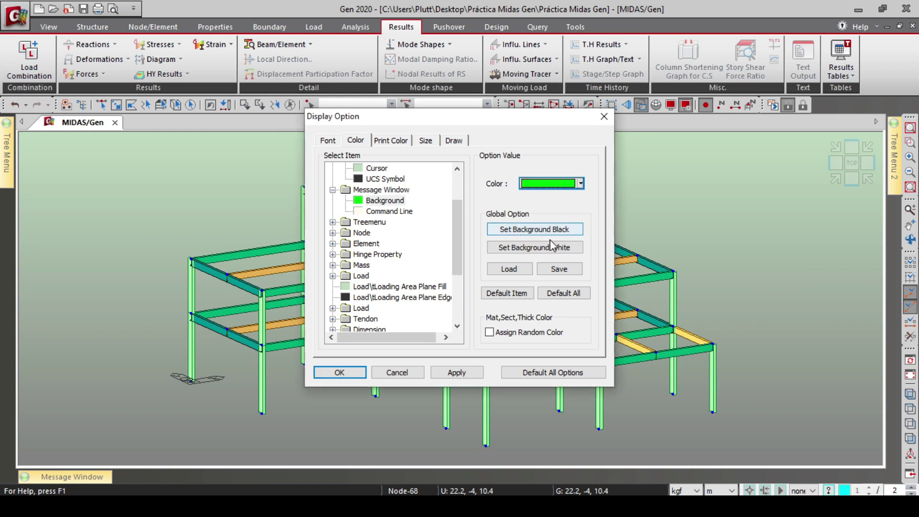
pyautogui.click(457, 373)
pyautogui.click(339, 373)
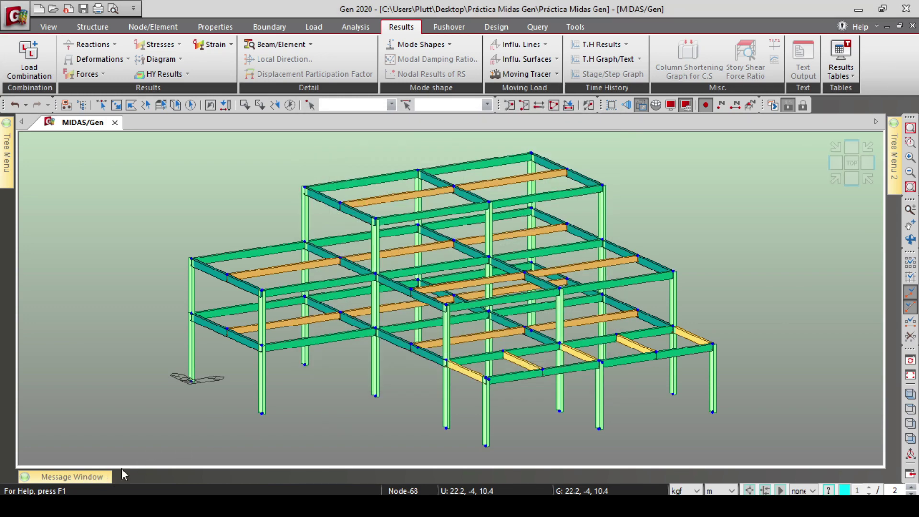
pyautogui.moveTo(96, 479)
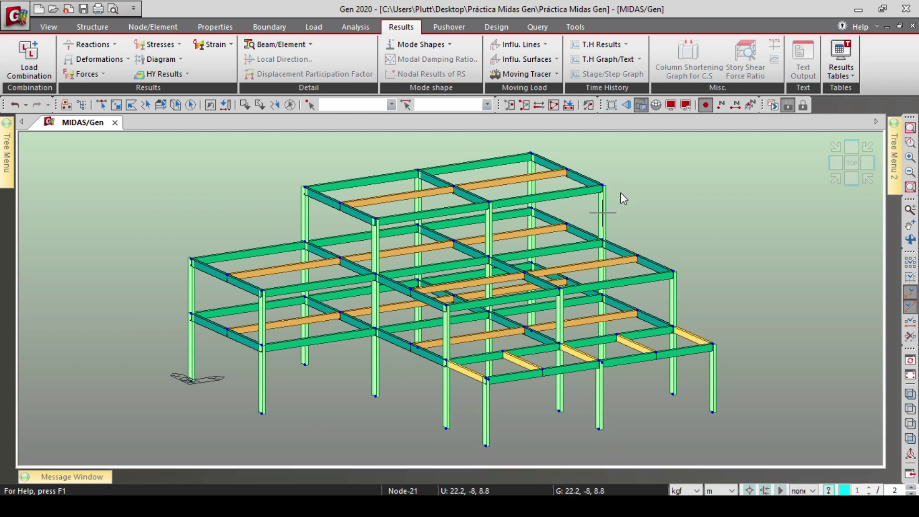
# Examine the display colour settings for material A992 and the steel sections
pyautogui.click(685, 105)
pyautogui.click(356, 140)
pyautogui.scroll(-4, 450, 239)
pyautogui.scroll(-2, 452, 244)
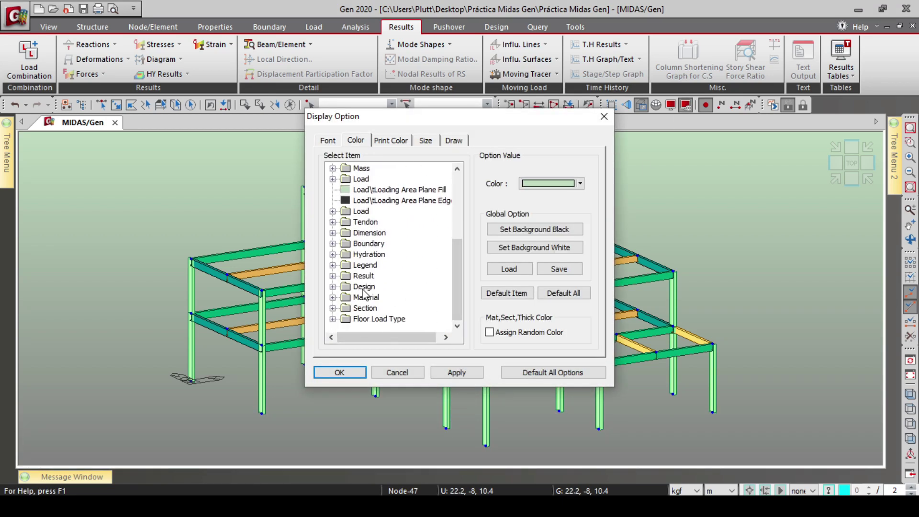
pyautogui.click(332, 298)
pyautogui.click(345, 308)
pyautogui.click(333, 330)
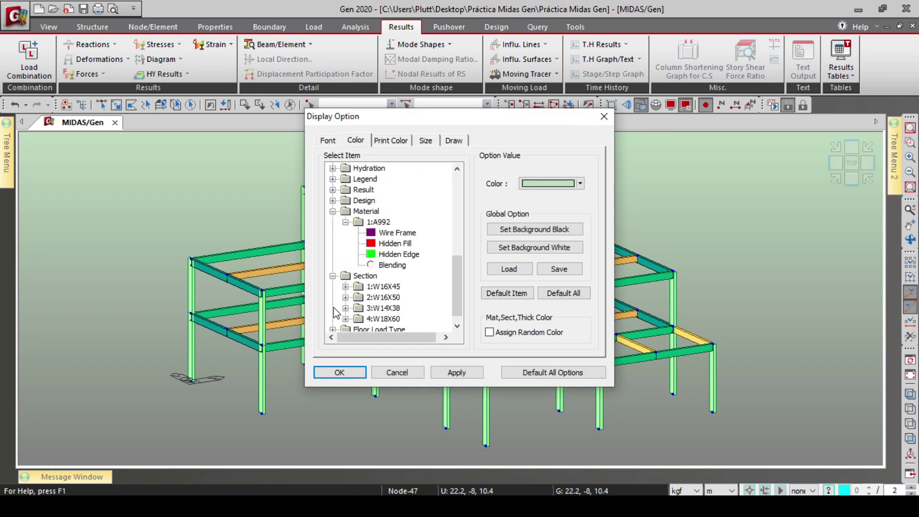
pyautogui.scroll(-1, 398, 297)
pyautogui.click(345, 275)
# Review the print colour, size and draw settings in the display options, including the hidden-view options, and close them
pyautogui.click(388, 143)
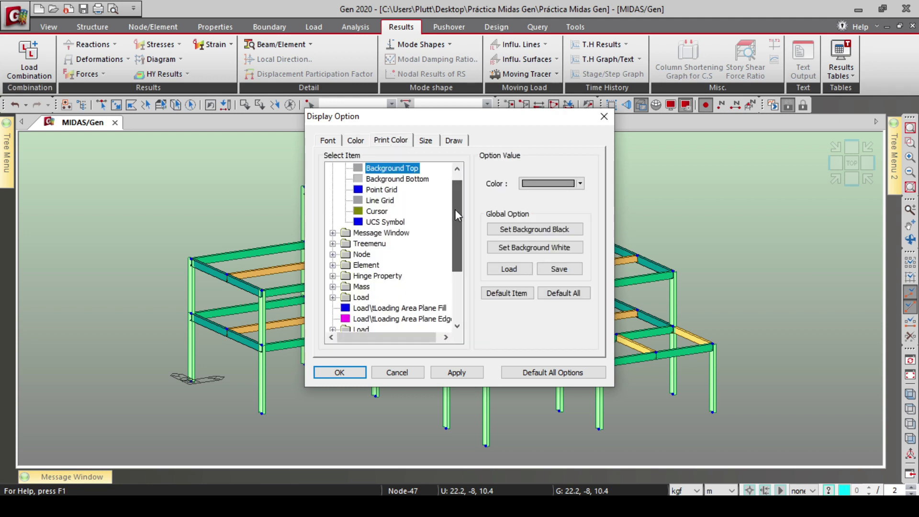
pyautogui.scroll(-3, 453, 239)
pyautogui.click(425, 141)
pyautogui.click(457, 142)
pyautogui.press('Down')
pyautogui.press('Down')
pyautogui.press('Down')
pyautogui.press('Down')
pyautogui.press('Down')
pyautogui.press('Down')
pyautogui.press('Down')
pyautogui.press('Down')
pyautogui.press('Down')
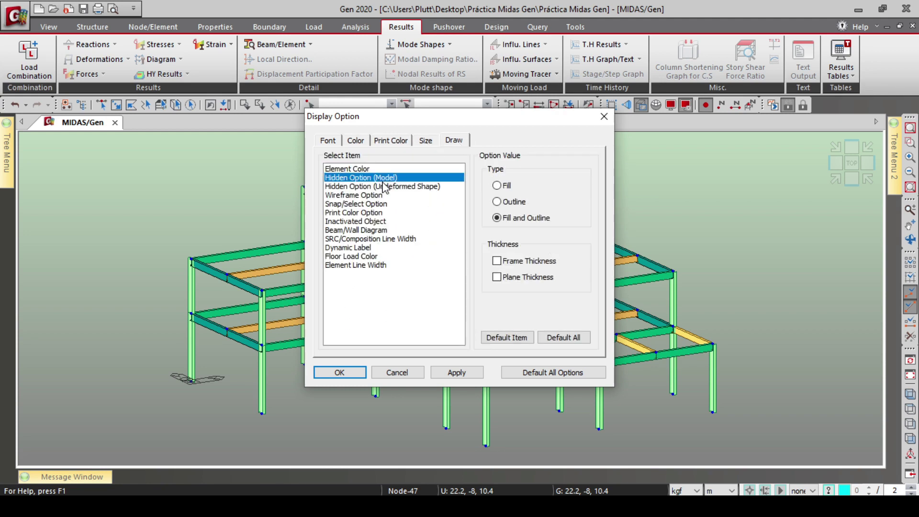
pyautogui.click(345, 374)
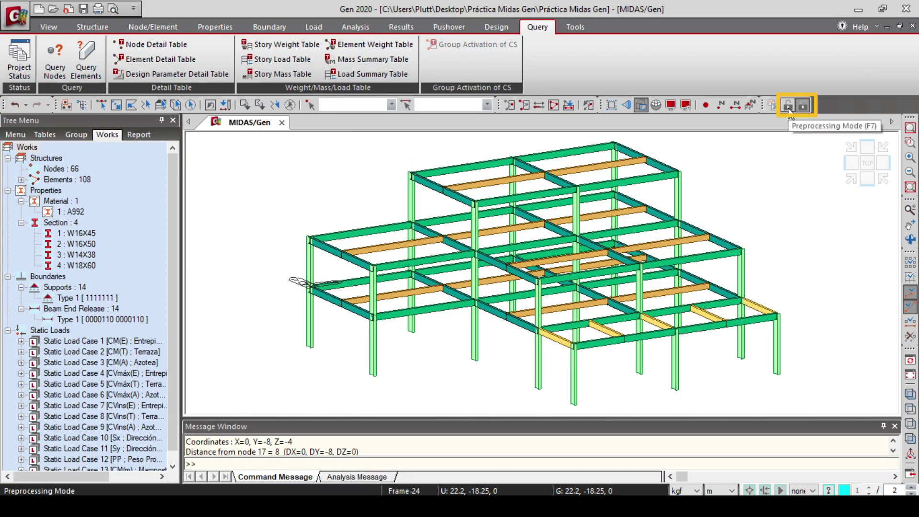
# Switch to preprocessing mode and change section W16X45 to W16X40 from the AISC10(US) database, accepting deletion of the analysis results
pyautogui.click(803, 106)
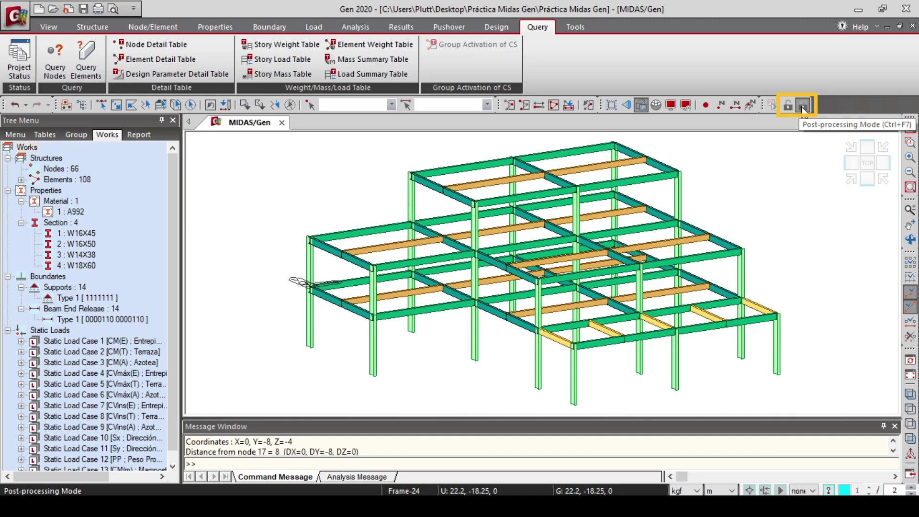
pyautogui.click(789, 105)
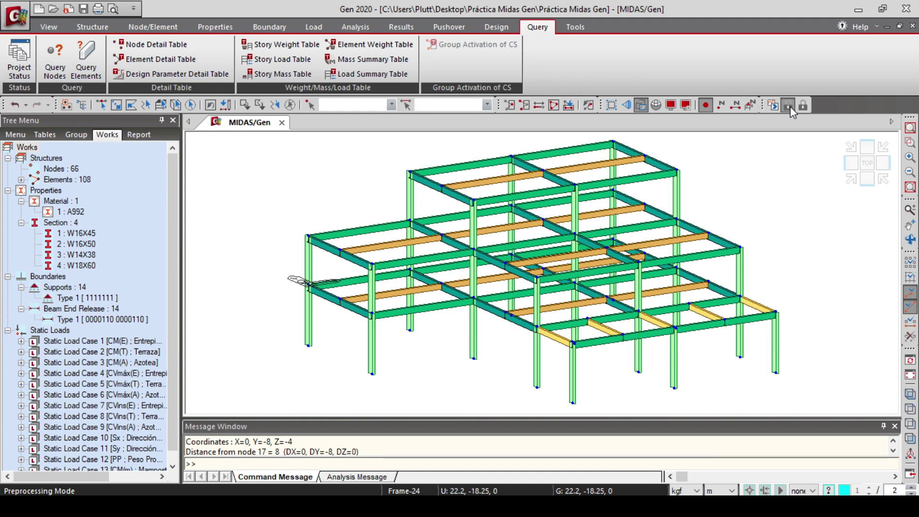
pyautogui.rightClick(85, 234)
pyautogui.click(135, 414)
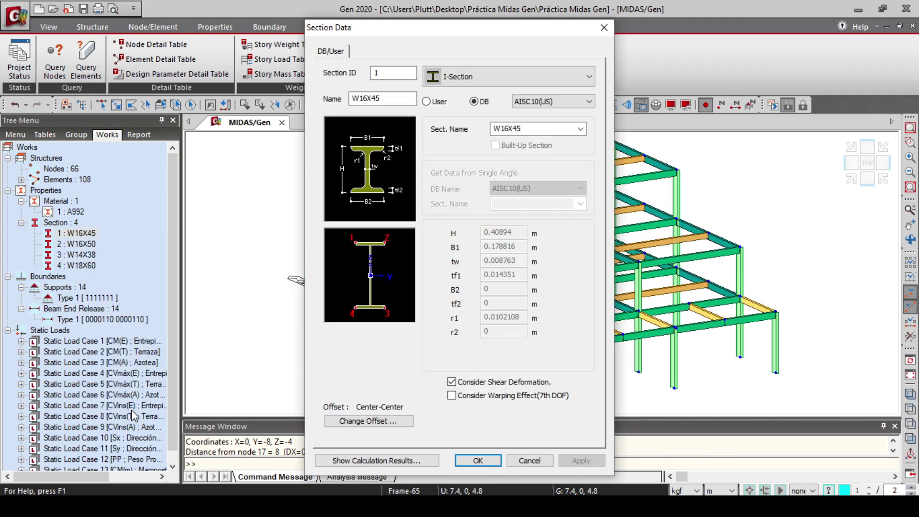
pyautogui.click(568, 128)
pyautogui.click(510, 143)
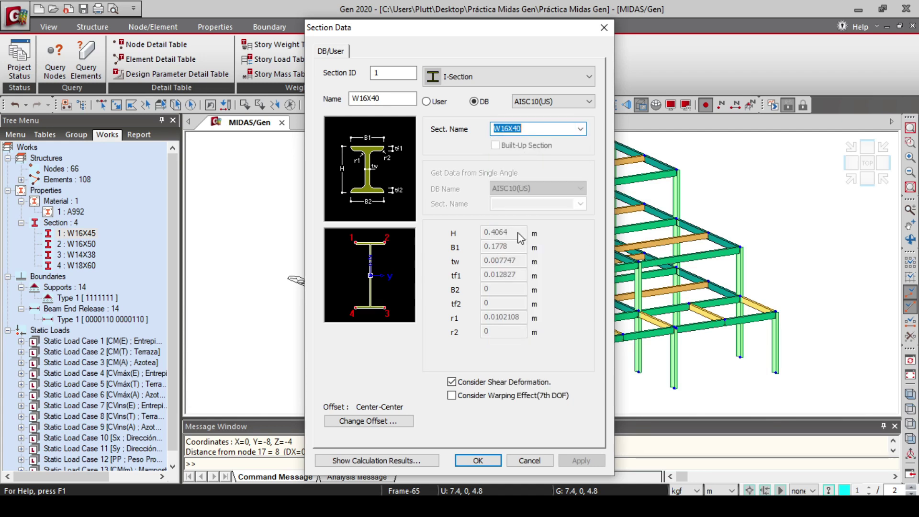
pyautogui.click(468, 462)
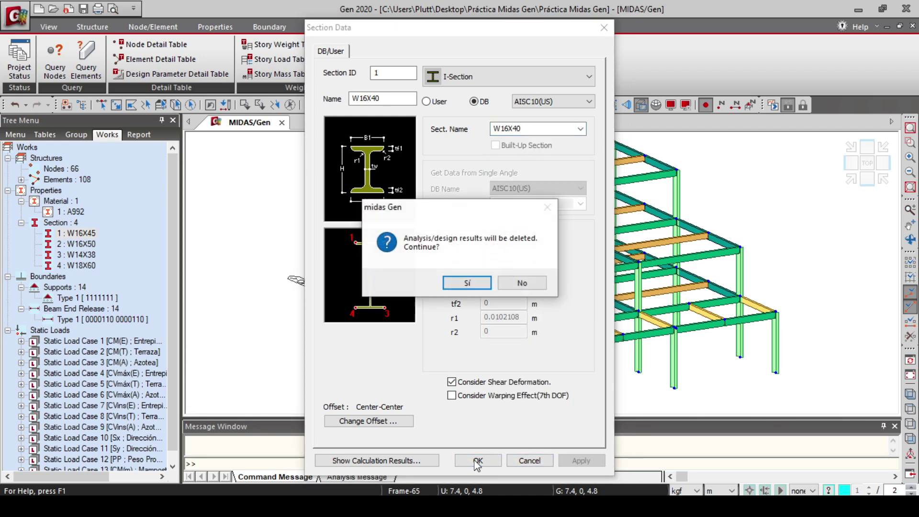
pyautogui.click(468, 283)
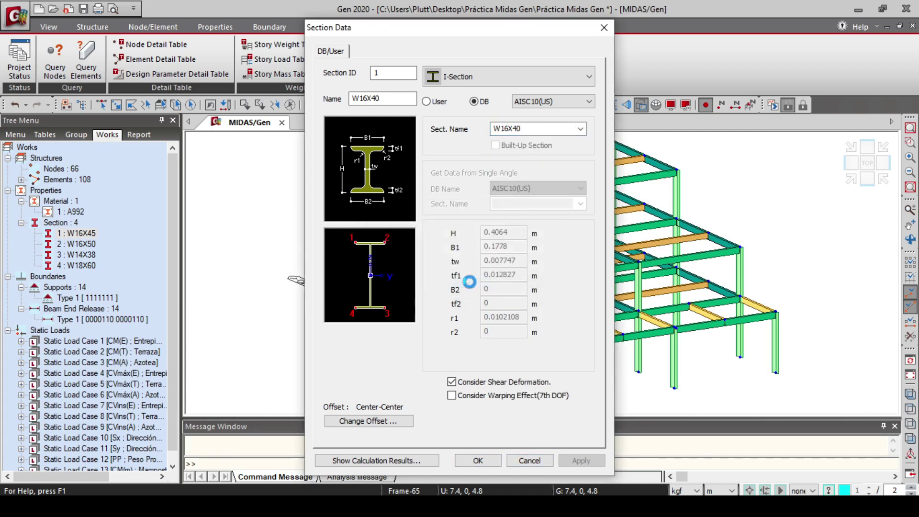